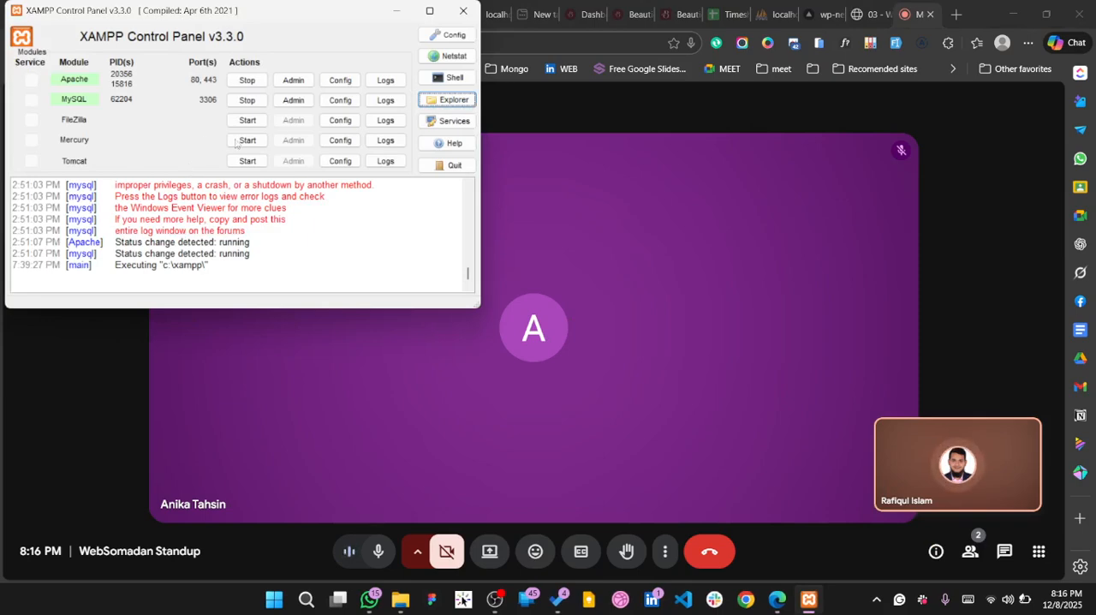
pyautogui.click(304, 603)
pyautogui.write('x')
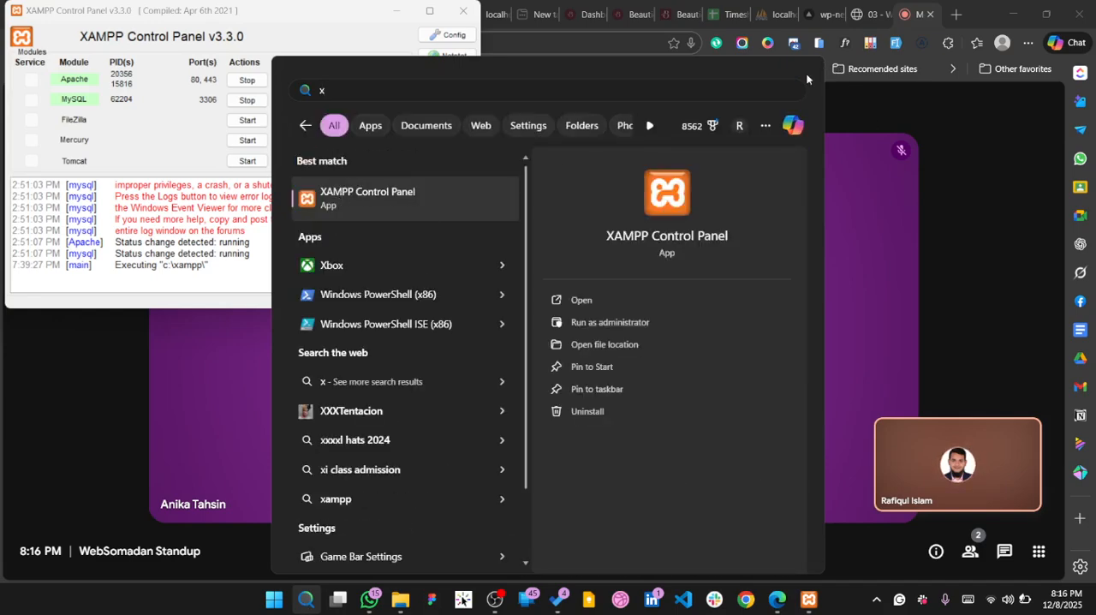
pyautogui.click(933, 148)
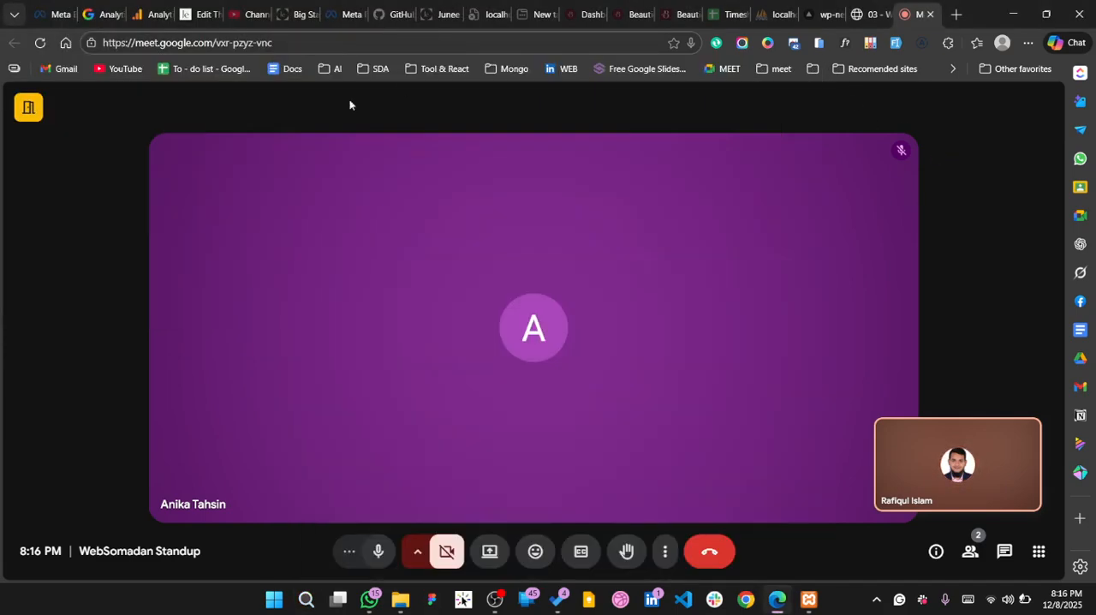
# Bring up the XAMPP Control Panel and open the MySQL admin page, phpMyAdmin, in the browser
pyautogui.click(808, 599)
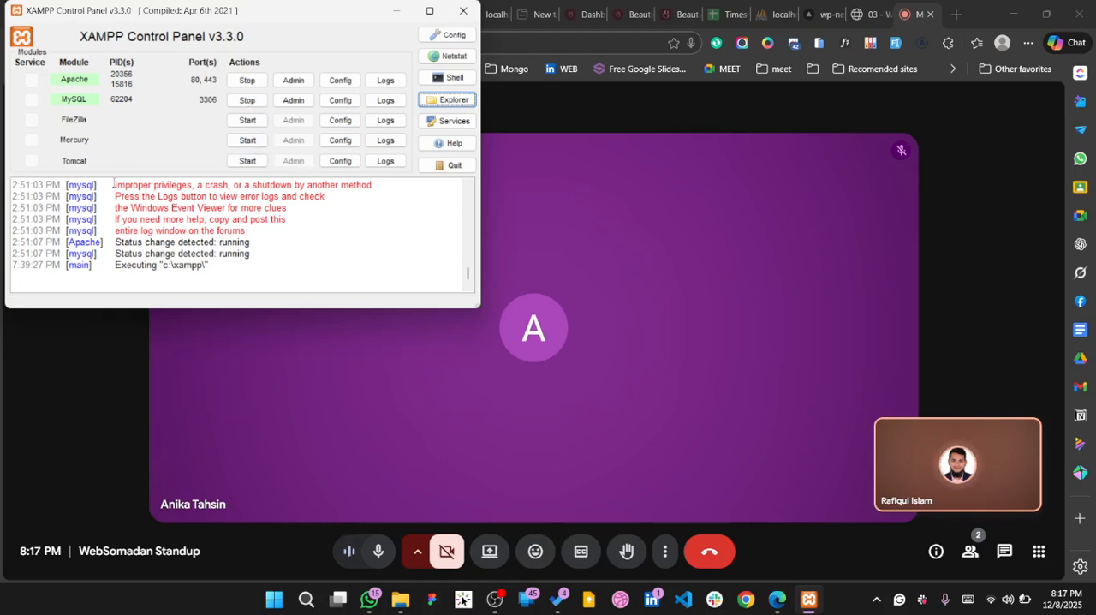
pyautogui.moveTo(114, 182); pyautogui.dragTo(262, 229)
pyautogui.click(264, 229)
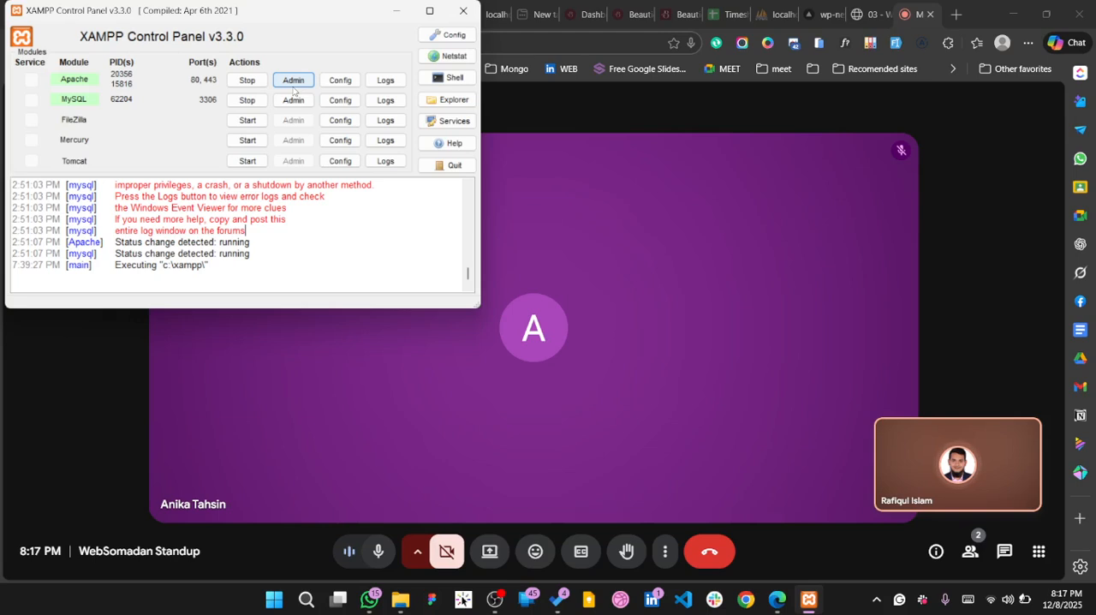
pyautogui.click(293, 100)
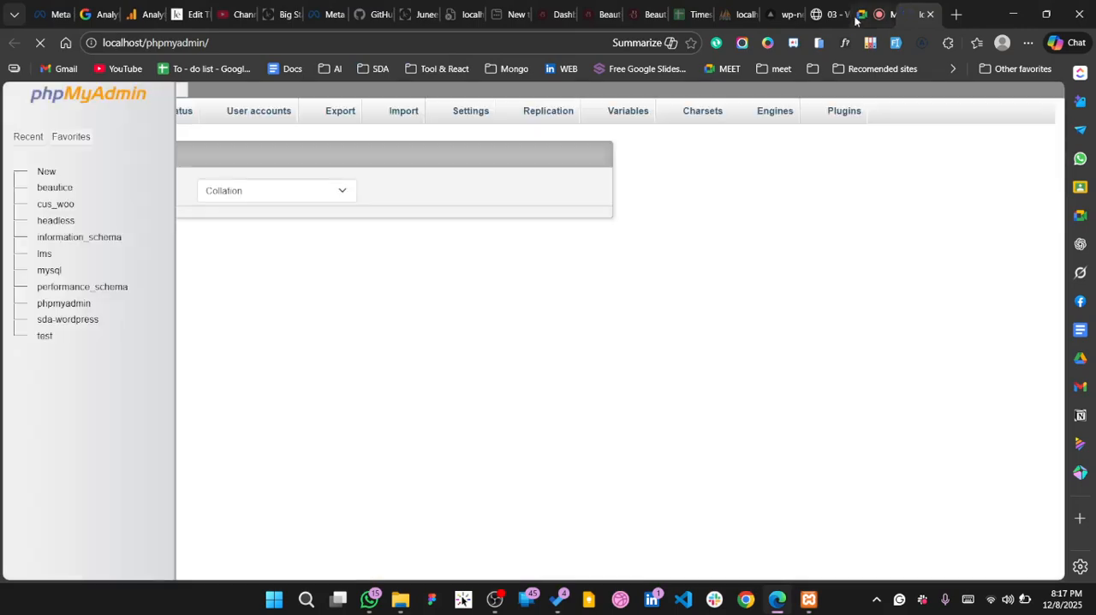
# Switch to the Google Meet call, present the entire screen and hide the sharing notice
pyautogui.click(882, 13)
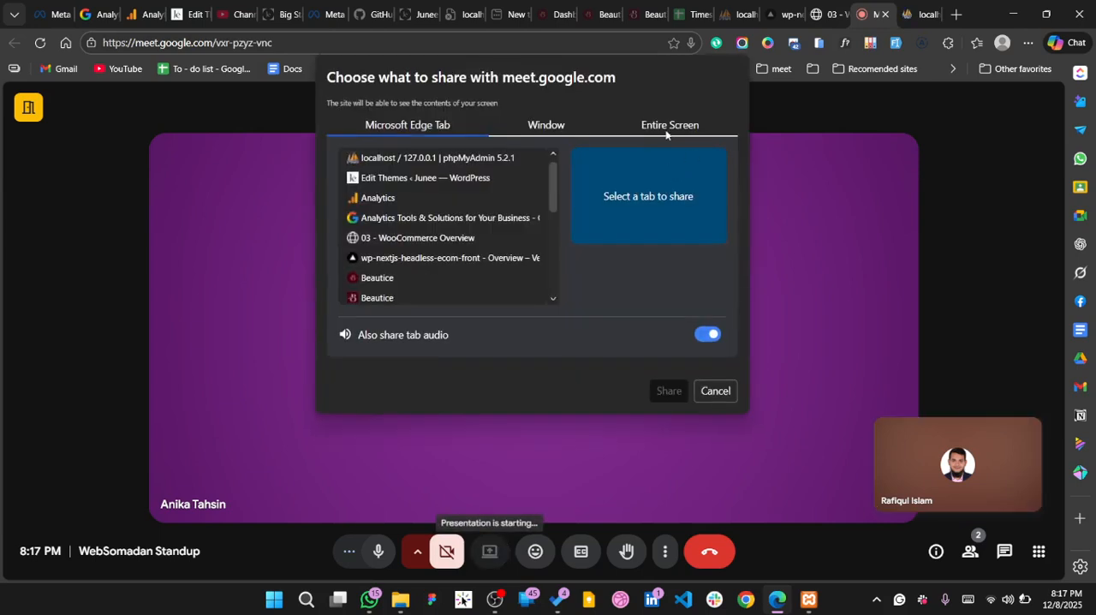
pyautogui.click(665, 128)
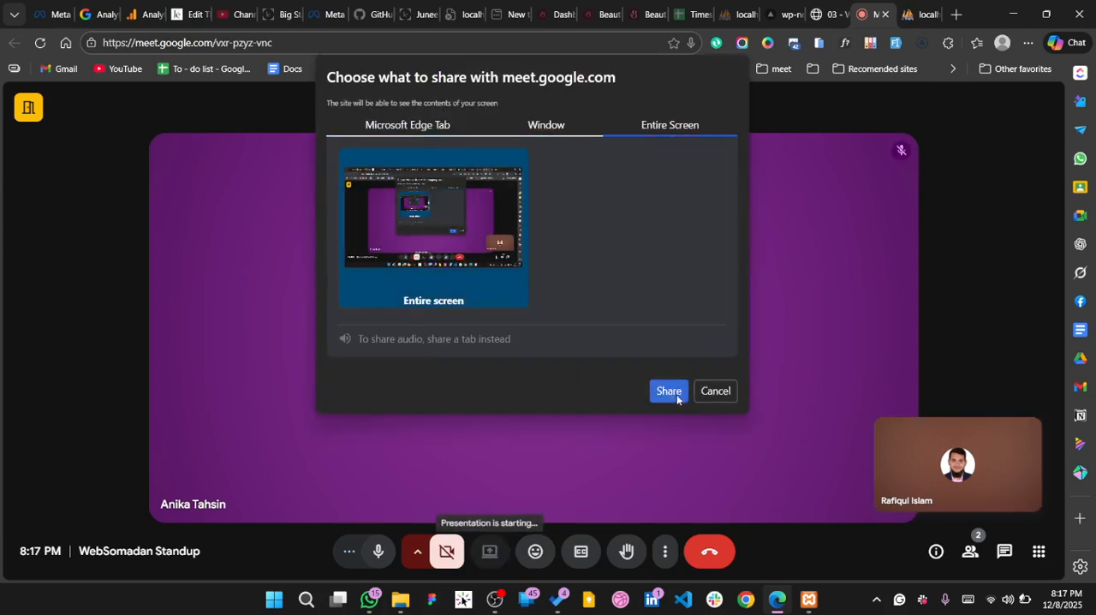
pyautogui.click(676, 395)
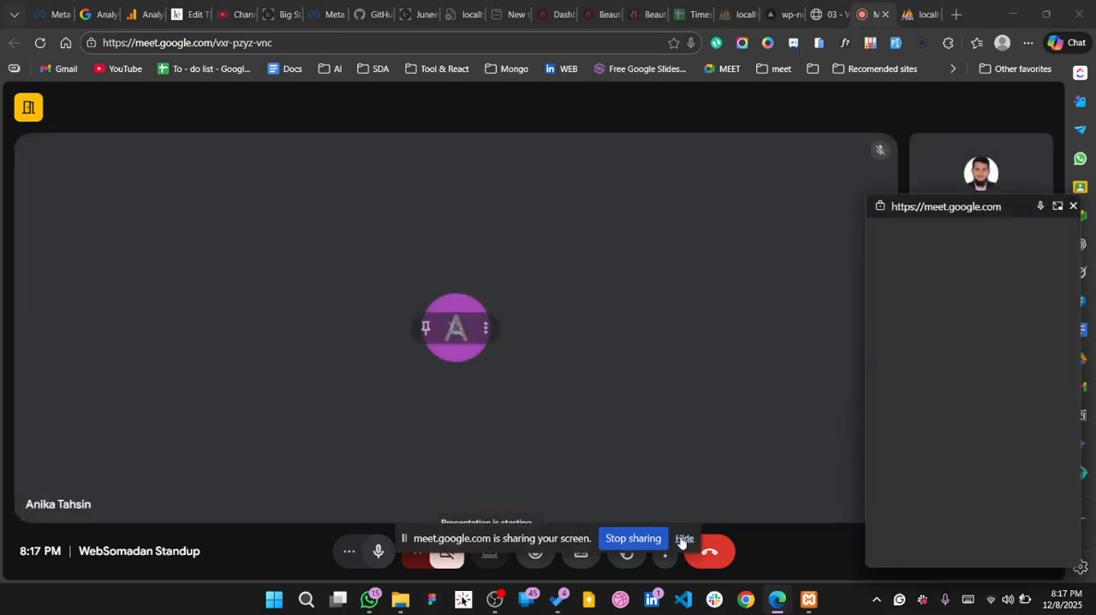
pyautogui.click(684, 538)
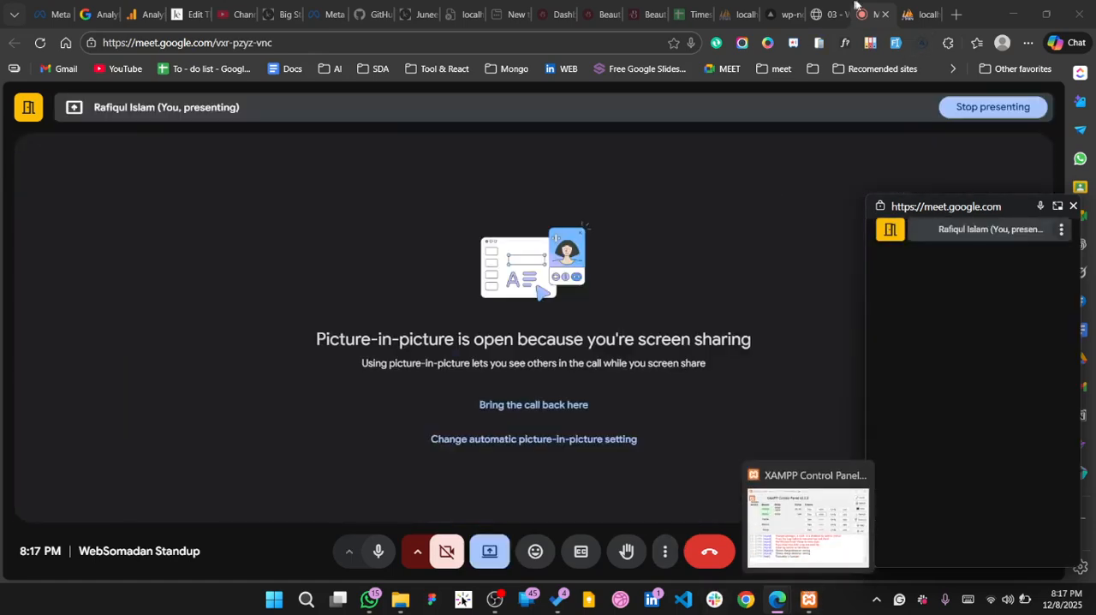
# Return to phpMyAdmin through XAMPP's MySQL admin and examine the structure of the sda-wordpress database
pyautogui.click(922, 14)
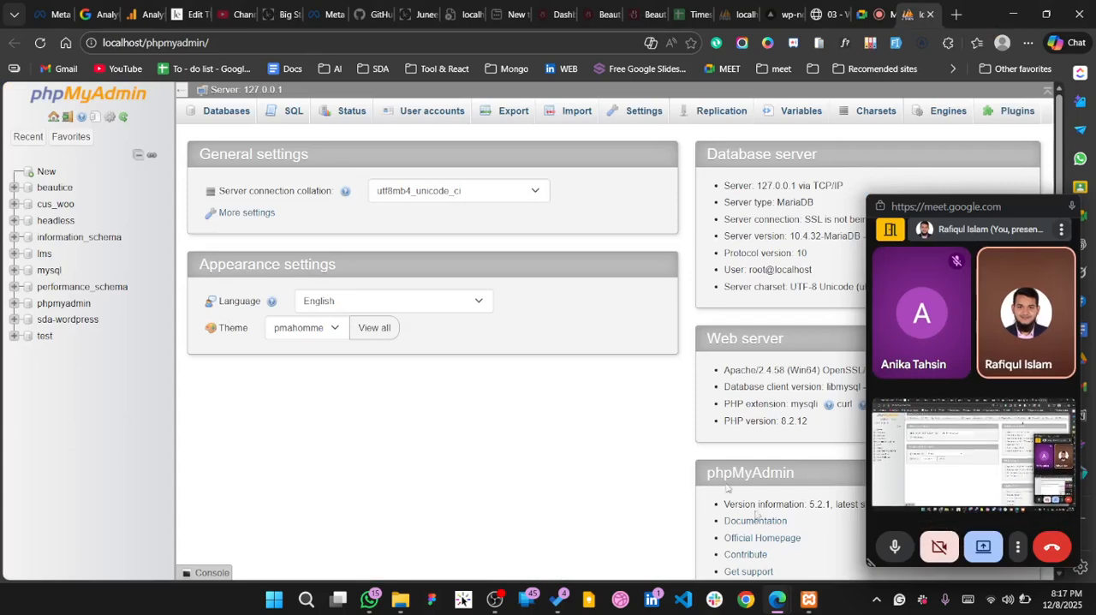
pyautogui.click(808, 598)
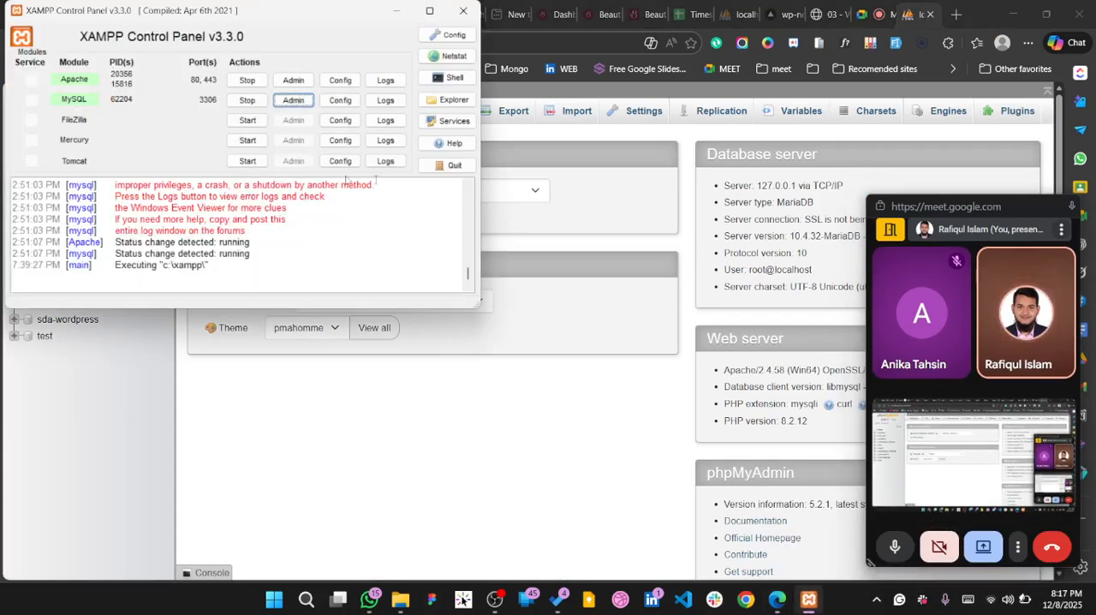
pyautogui.click(292, 99)
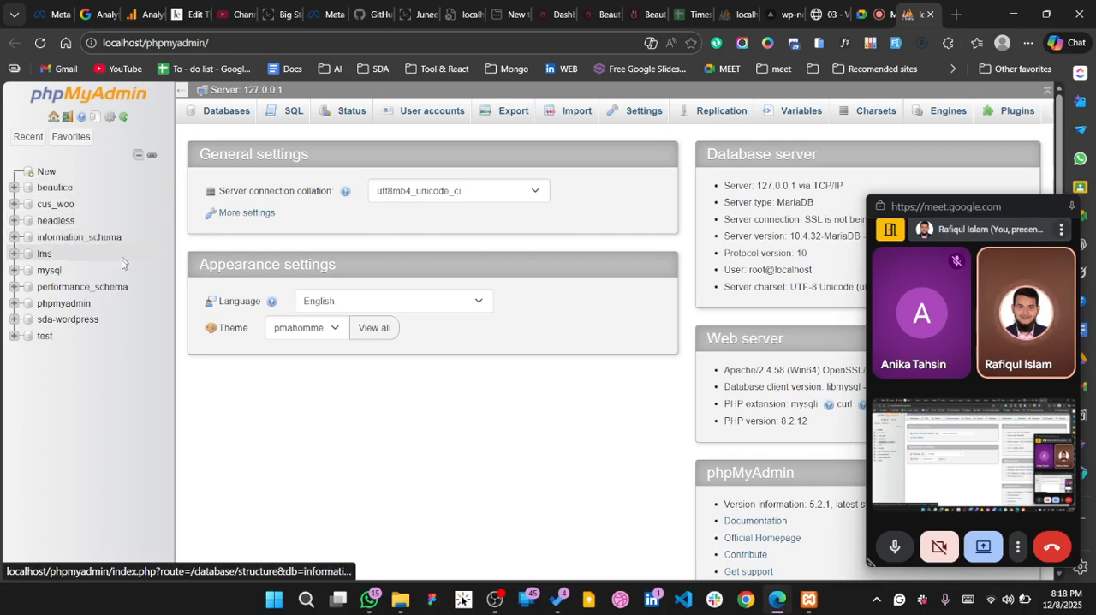
pyautogui.click(81, 322)
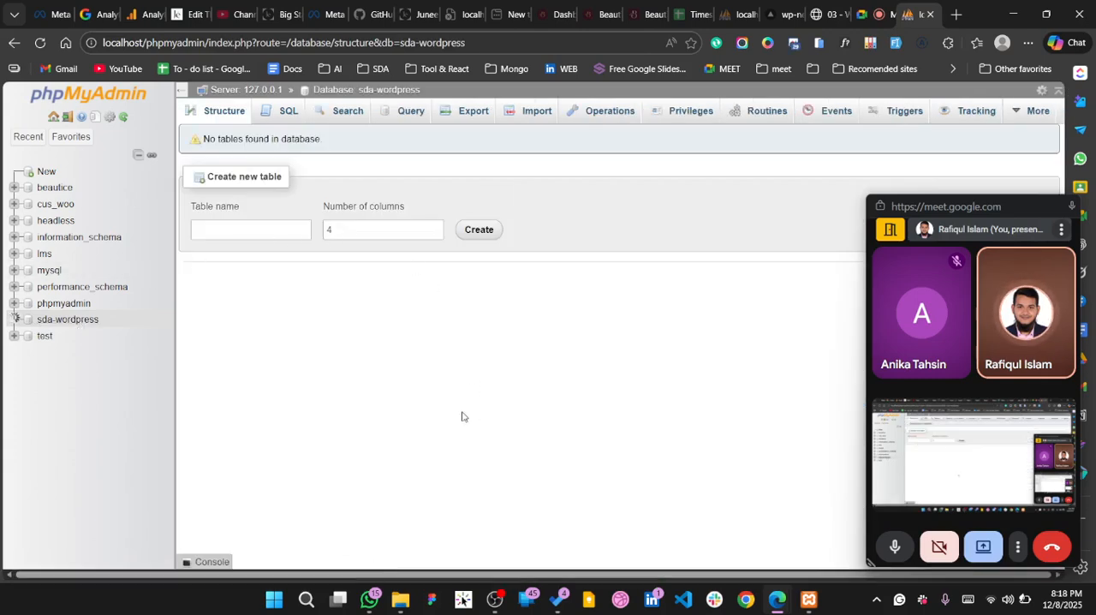
pyautogui.scroll(-1, 462, 416)
pyautogui.scroll(1, 462, 416)
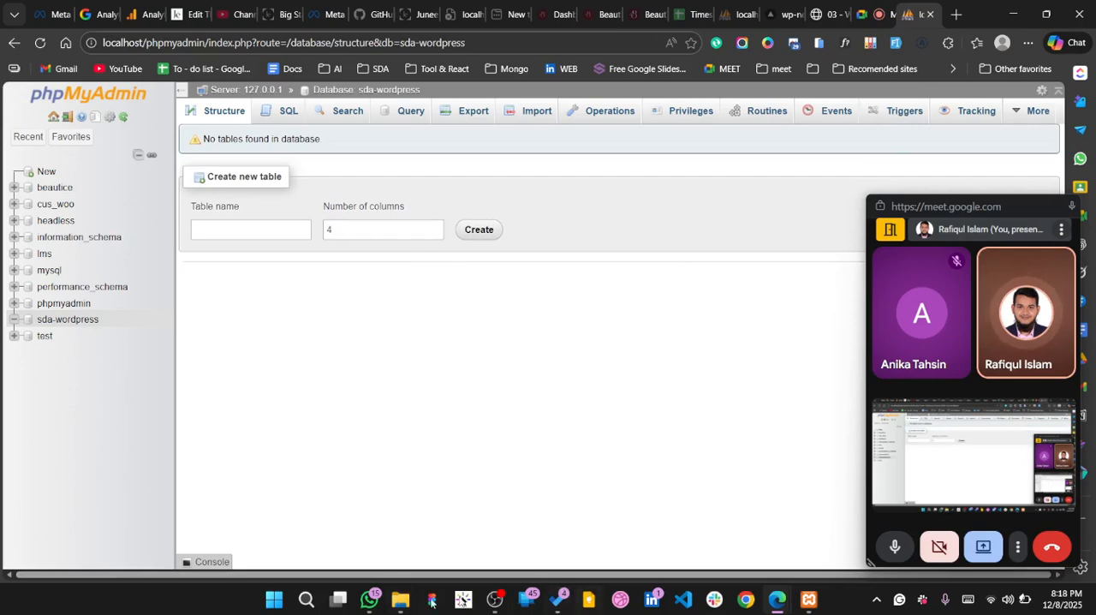
# Switch to File Explorer and view the WordPress files in the sda-wordpress folder under xampp\htdocs
pyautogui.moveTo(399, 601)
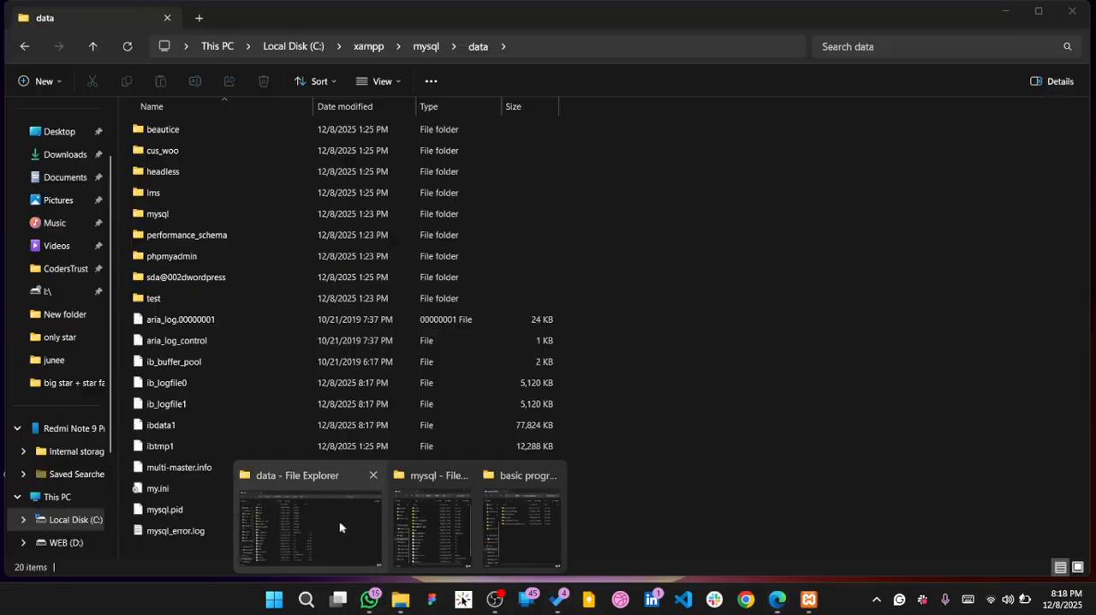
pyautogui.click(338, 525)
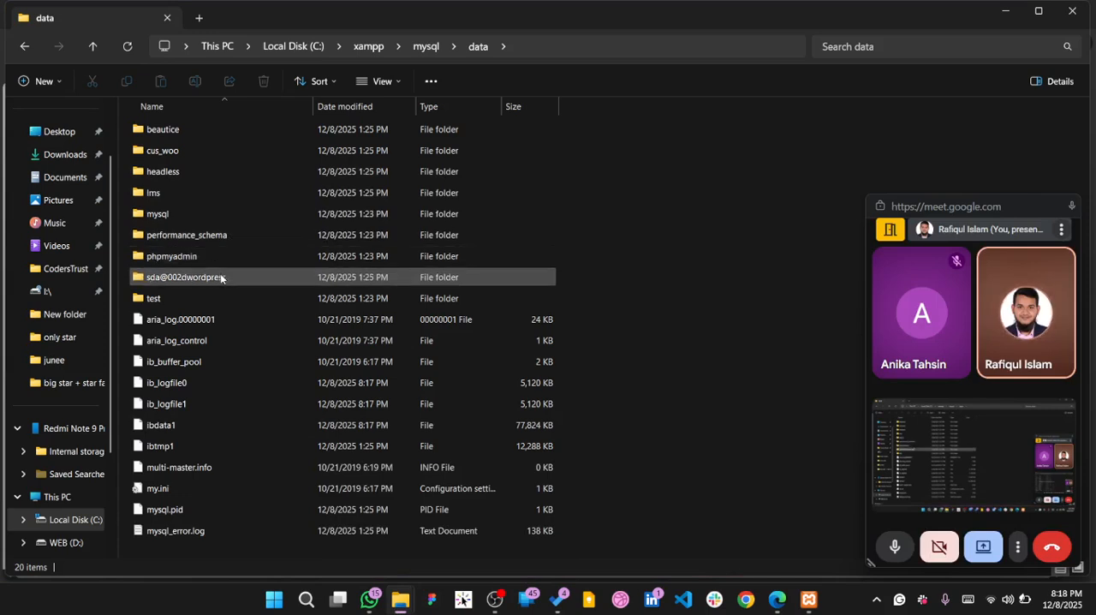
pyautogui.click(366, 47)
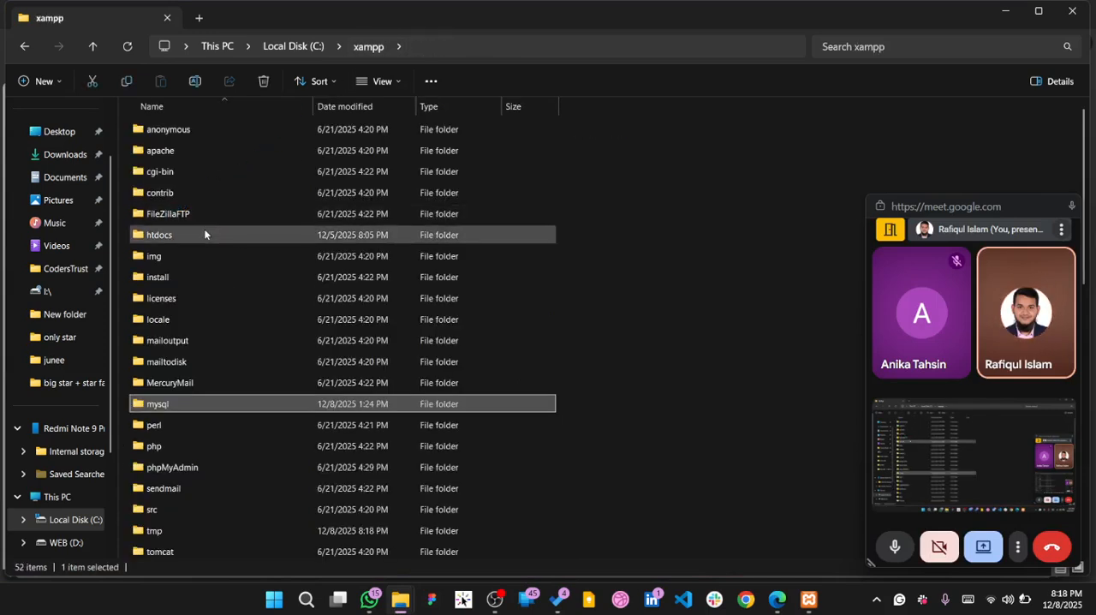
pyautogui.doubleClick(204, 231)
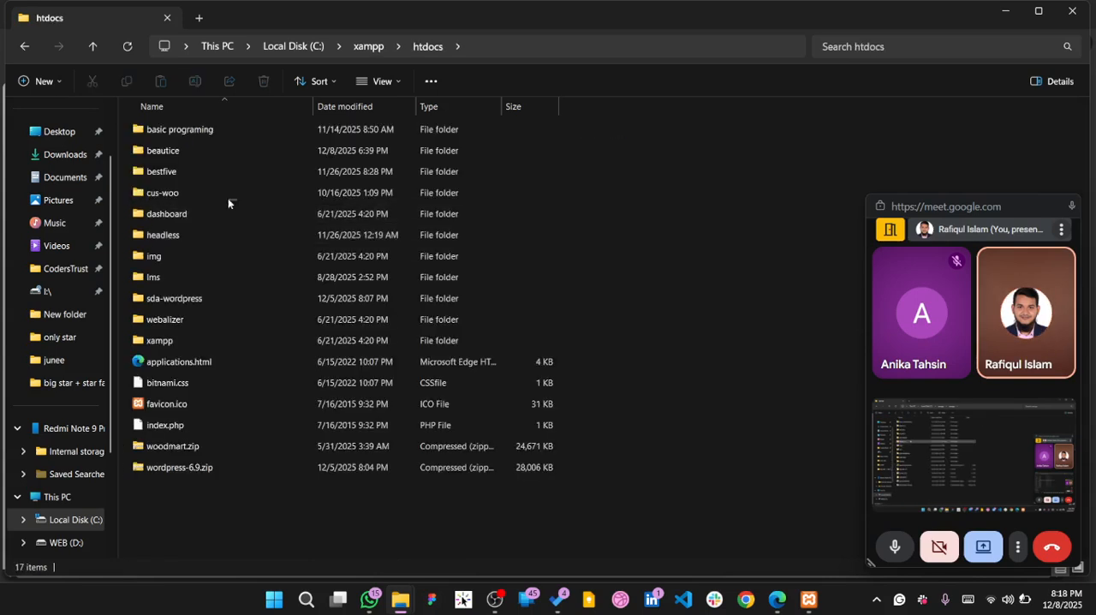
pyautogui.doubleClick(202, 295)
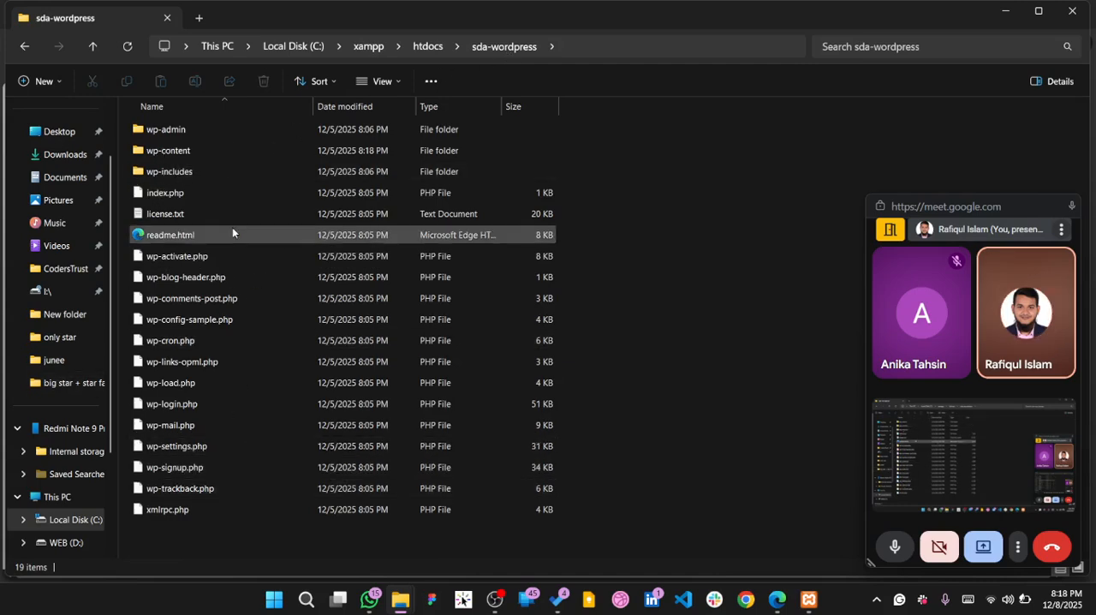
# Switch back to the browser and load localhost/sda-wordpress in the tab showing the WooCommerce lesson
pyautogui.hotkey('alt', 'Tab')
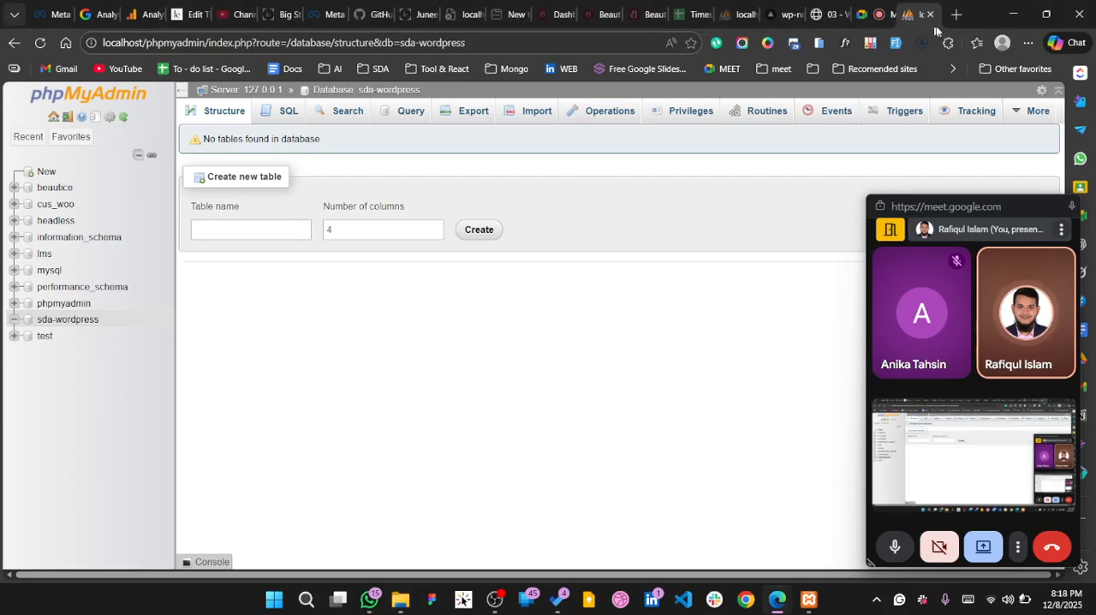
pyautogui.click(827, 15)
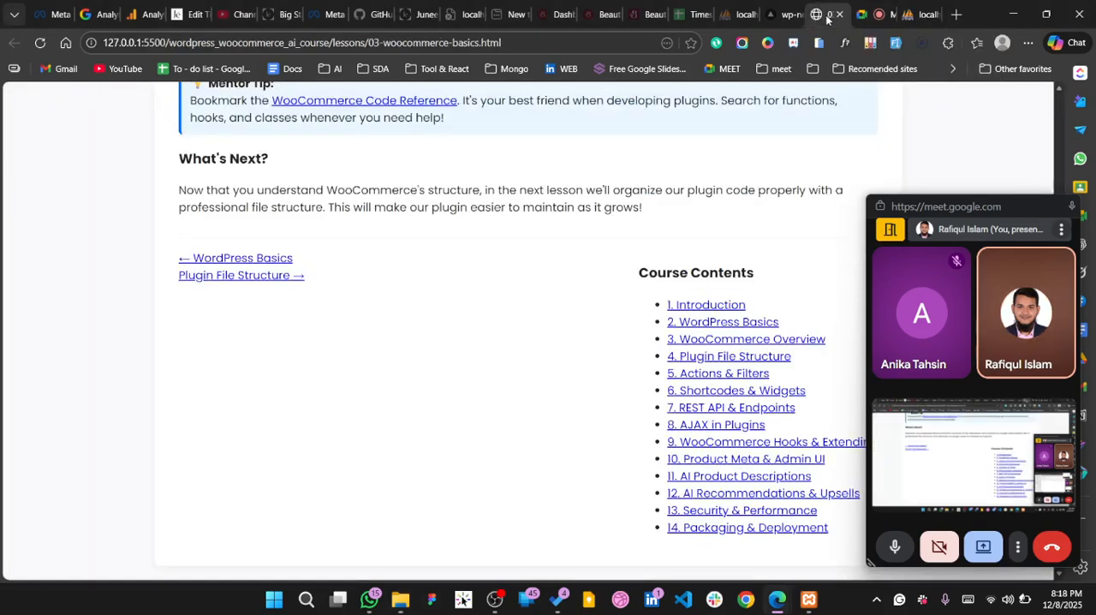
pyautogui.click(588, 47)
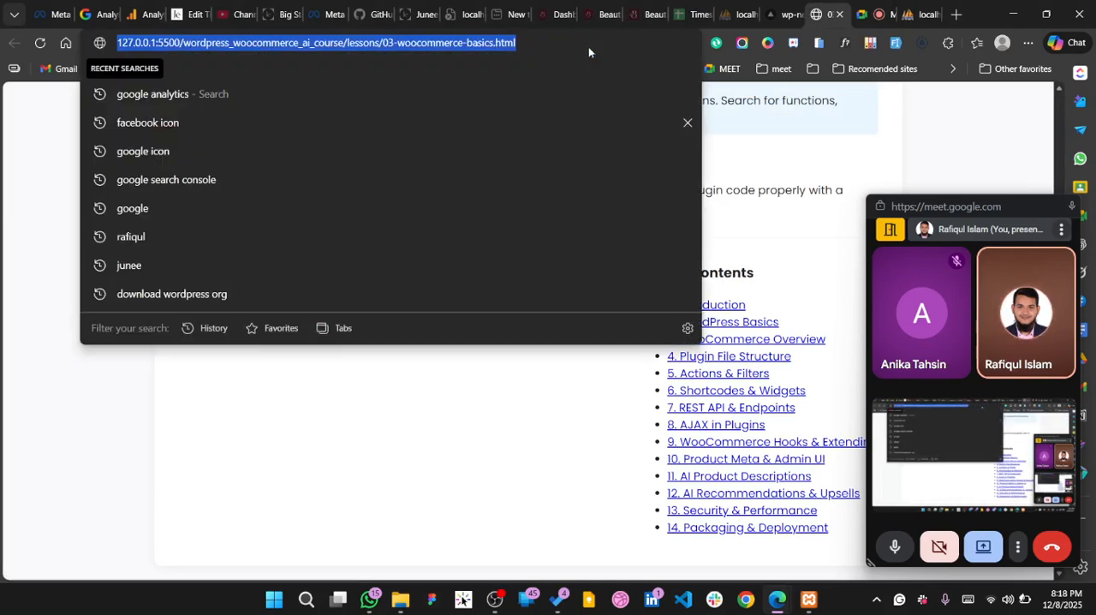
pyautogui.write('lo')
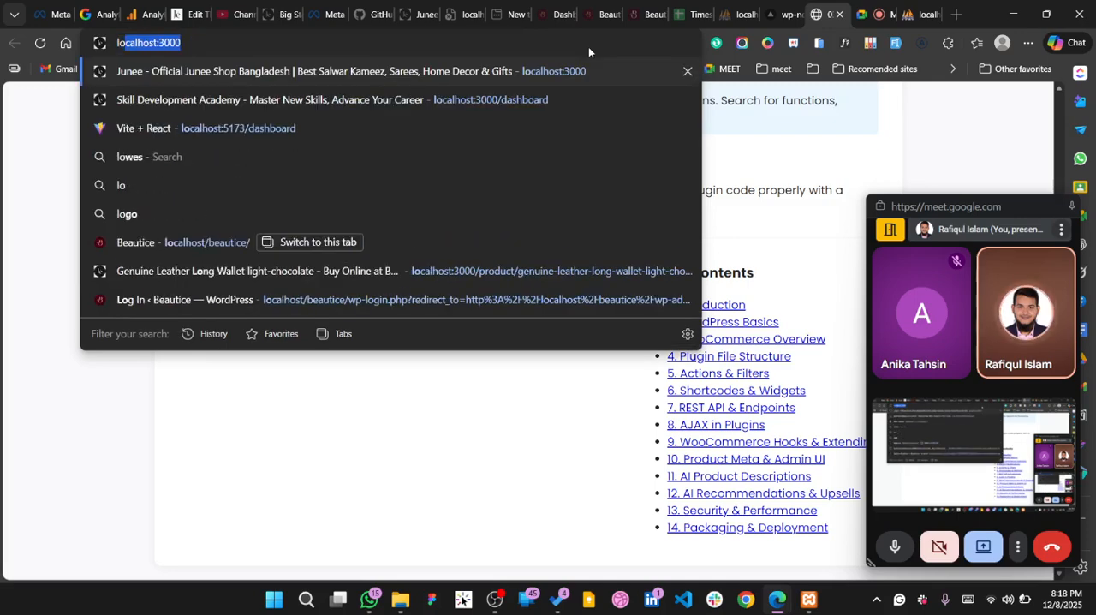
pyautogui.write('calhost:3000')
pyautogui.press('BackSpace')
pyautogui.press('BackSpace')
pyautogui.press('BackSpace')
pyautogui.press('BackSpace')
pyautogui.press('BackSpace')
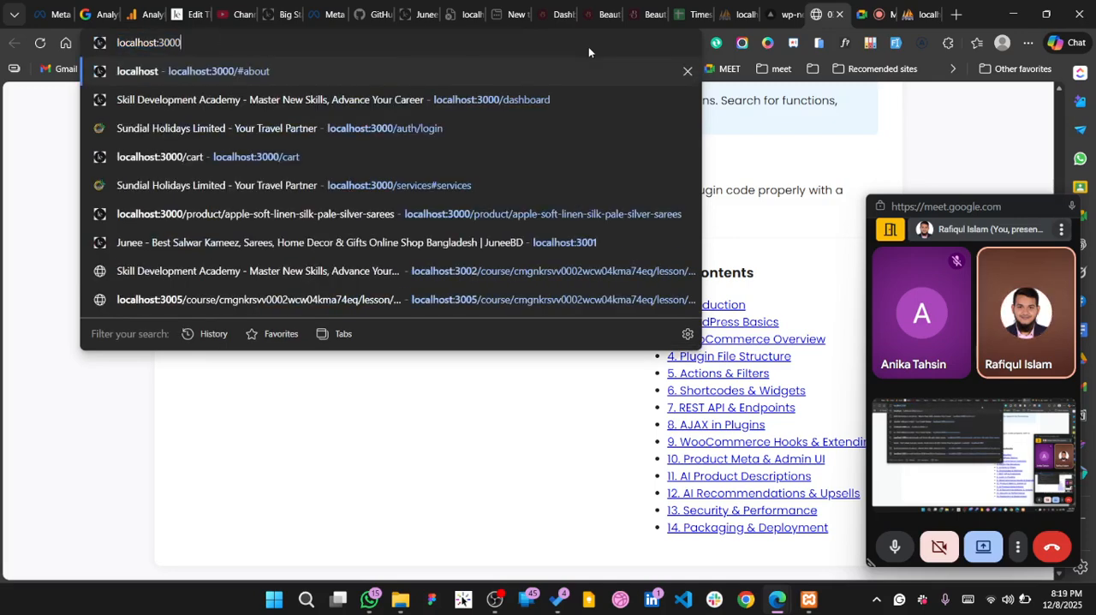
pyautogui.press('BackSpace')
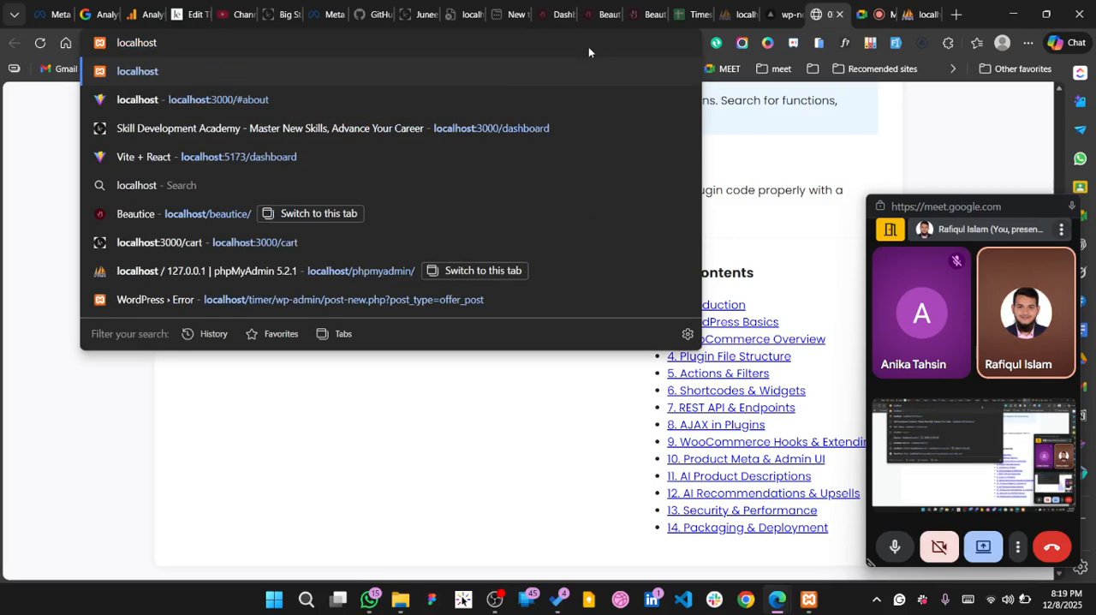
pyautogui.write('/')
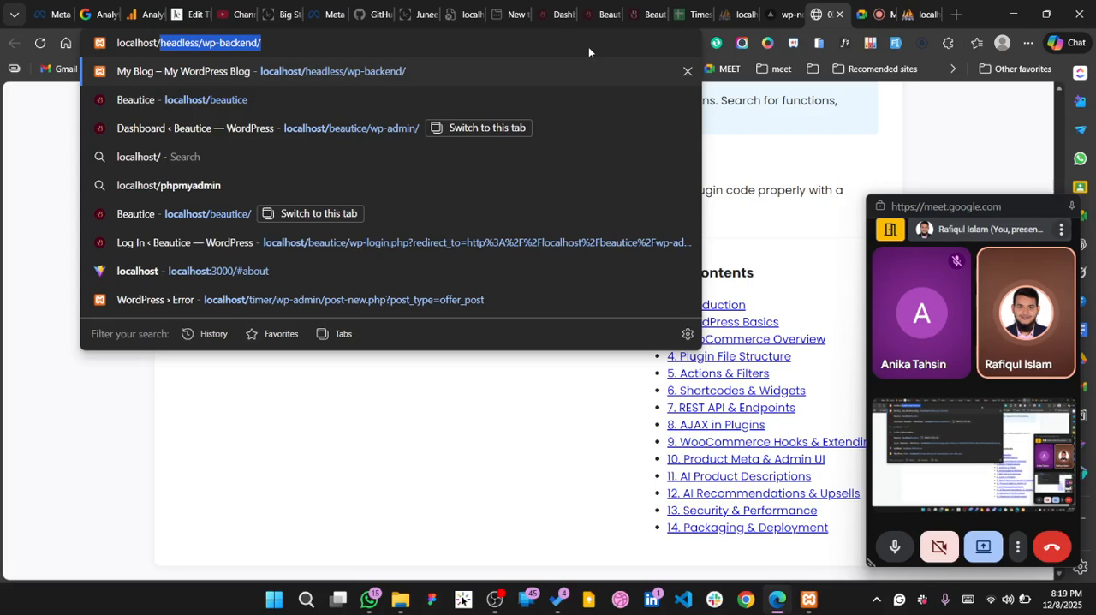
pyautogui.write('sda')
pyautogui.press('Return')
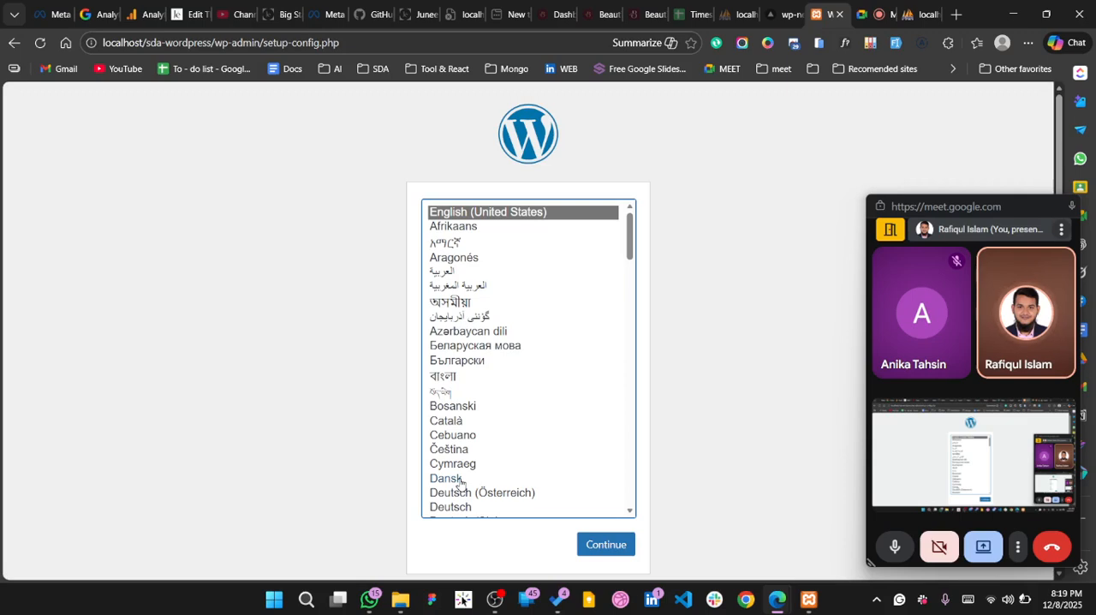
# Continue the WordPress setup with English (United States) as the language and close the floating Meet window
pyautogui.scroll(-3, 460, 483)
pyautogui.scroll(3, 460, 483)
pyautogui.click(620, 545)
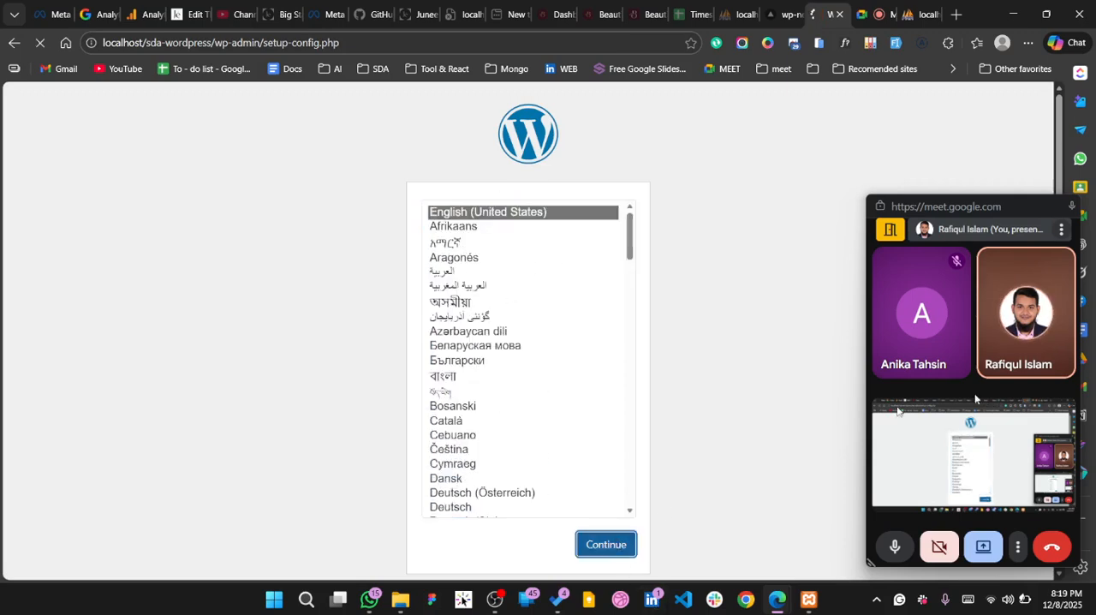
pyautogui.click(1073, 205)
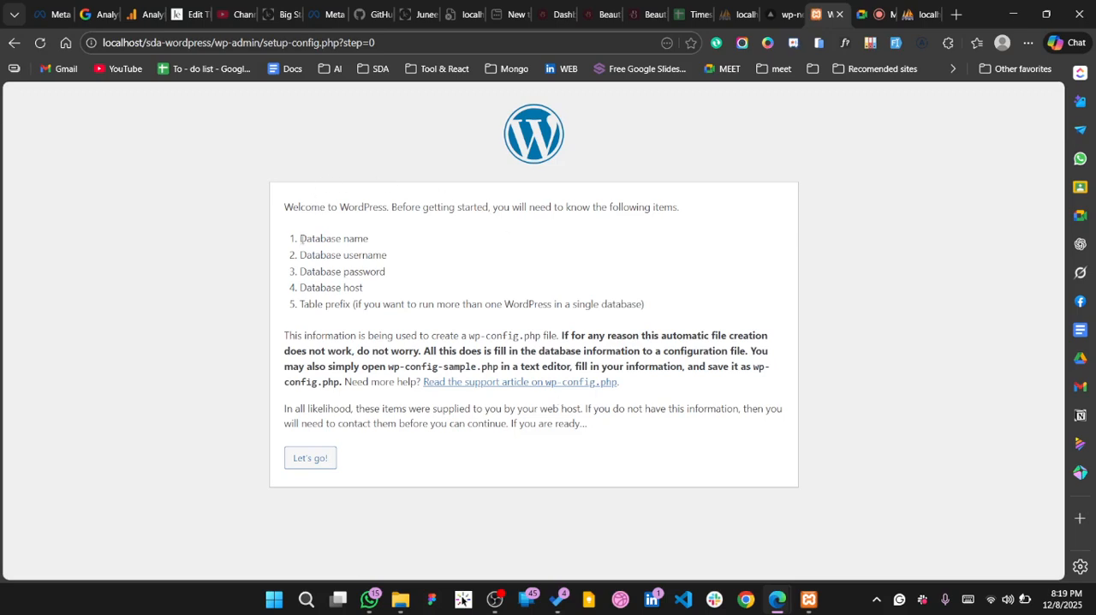
# Review the required database name, username and password items on the WordPress welcome page, checking phpMyAdmin for the database name
pyautogui.moveTo(299, 238); pyautogui.dragTo(369, 238)
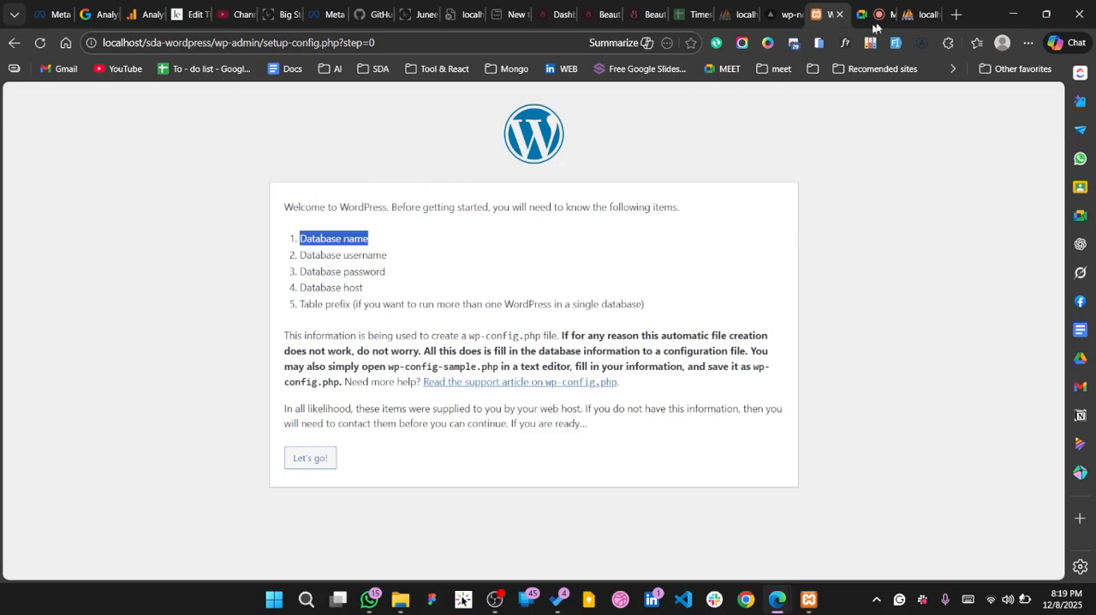
pyautogui.click(916, 19)
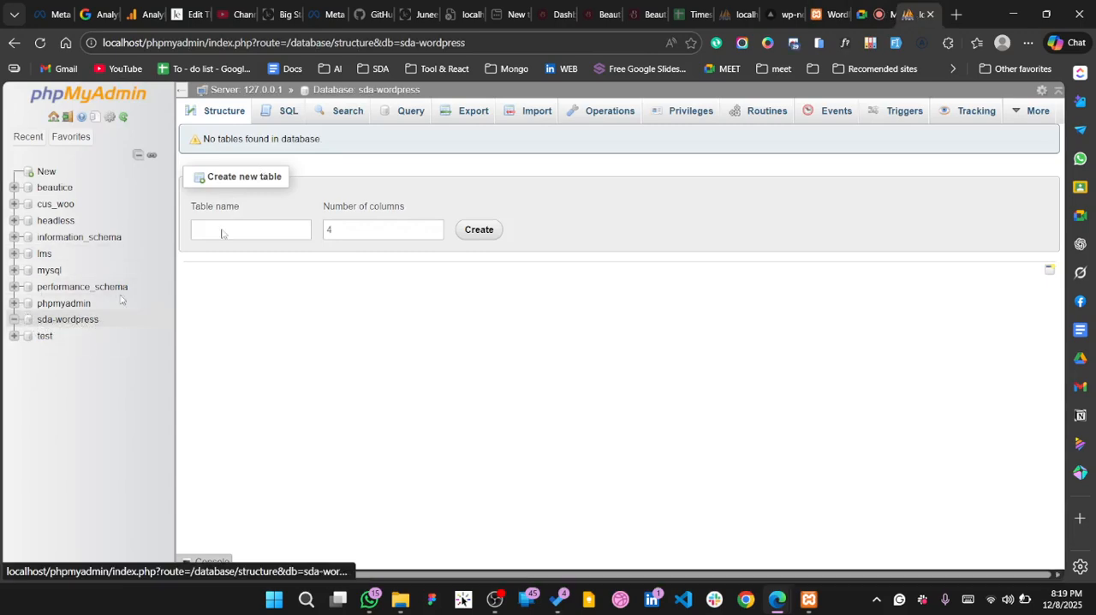
pyautogui.click(829, 15)
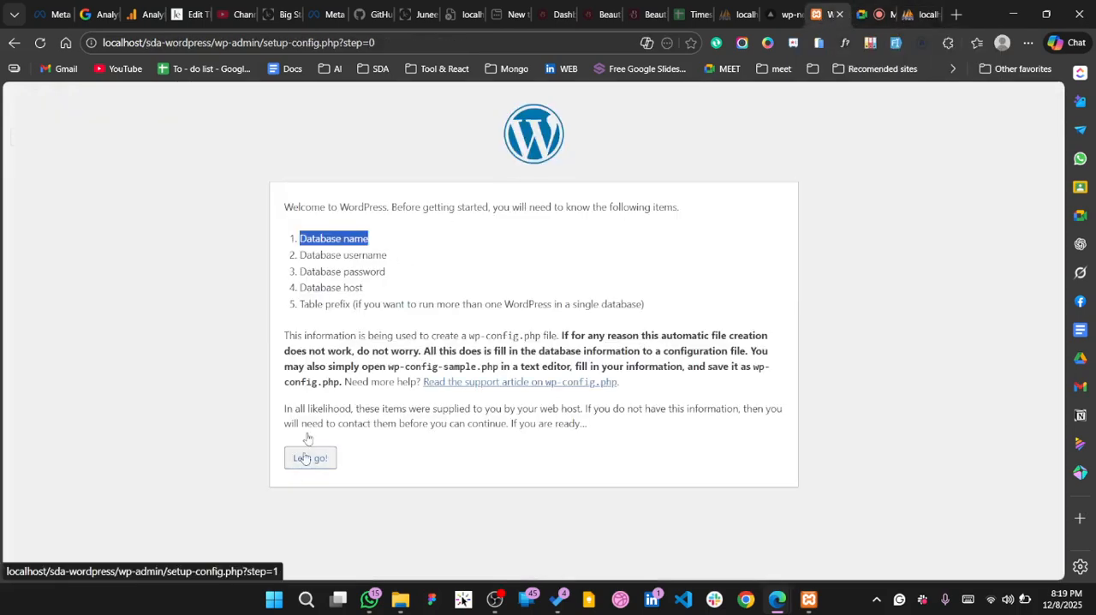
pyautogui.moveTo(298, 255); pyautogui.dragTo(392, 266)
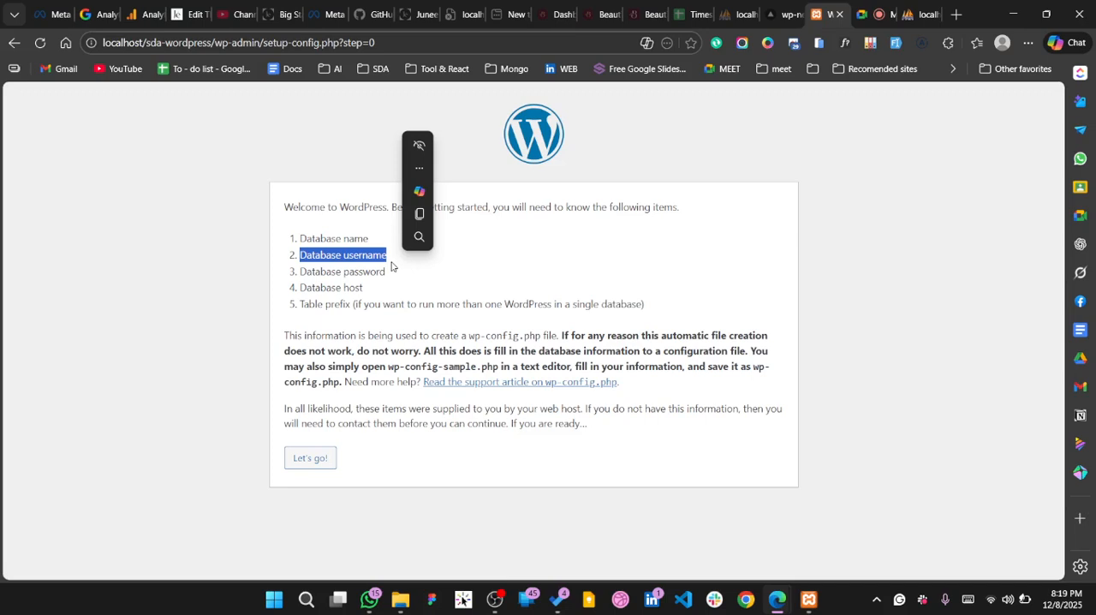
pyautogui.click(303, 272)
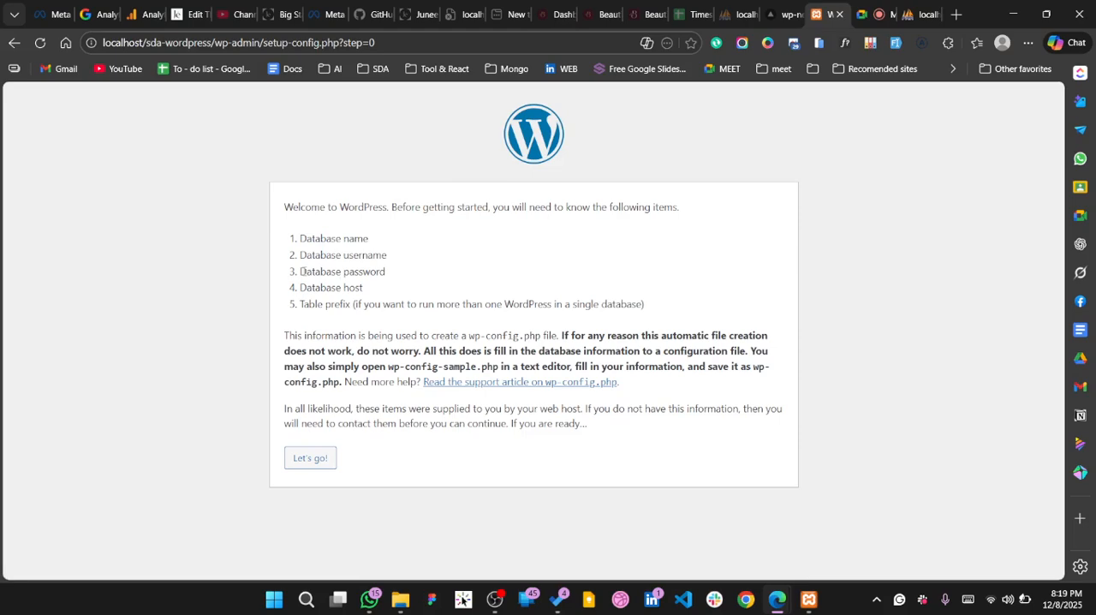
pyautogui.moveTo(303, 272); pyautogui.dragTo(428, 271)
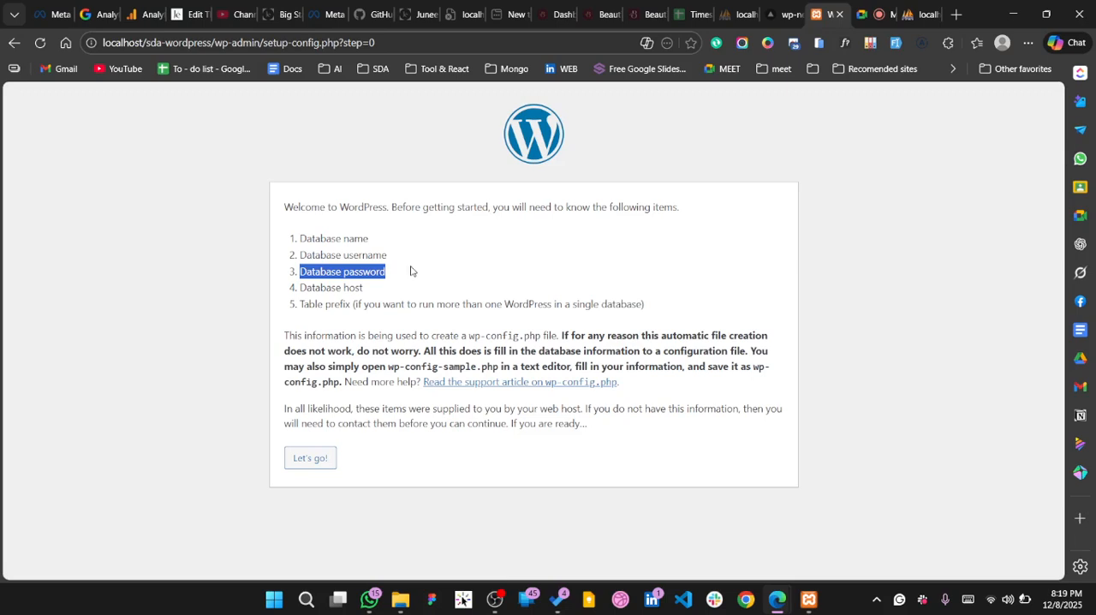
# Review the database host and table prefix requirements and continue to the database connection form
pyautogui.click(335, 276)
pyautogui.moveTo(300, 288); pyautogui.dragTo(380, 293)
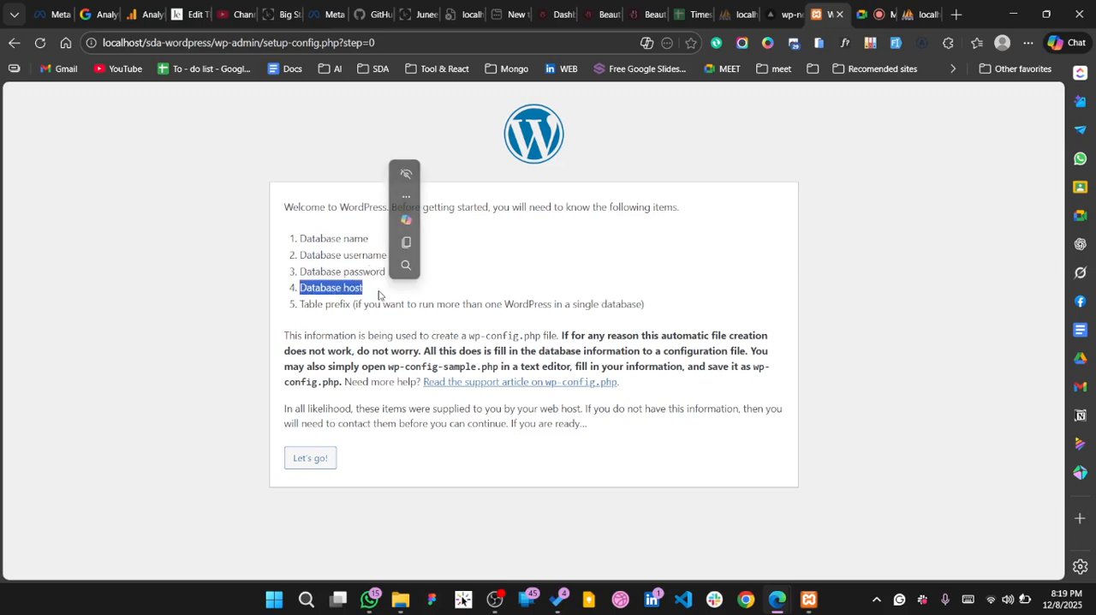
pyautogui.moveTo(301, 307); pyautogui.dragTo(353, 311)
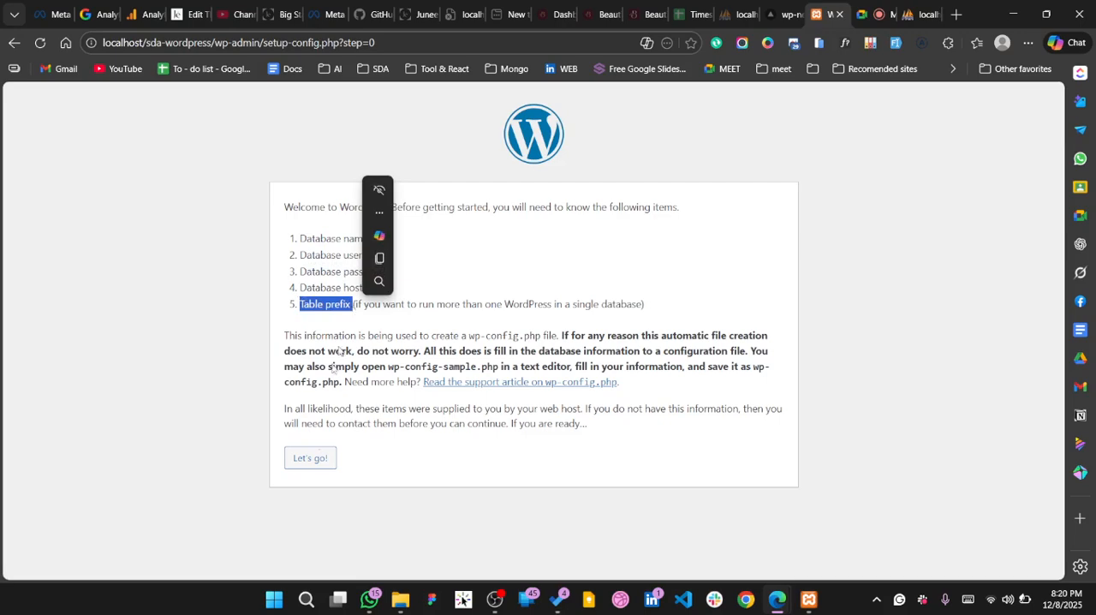
pyautogui.click(313, 459)
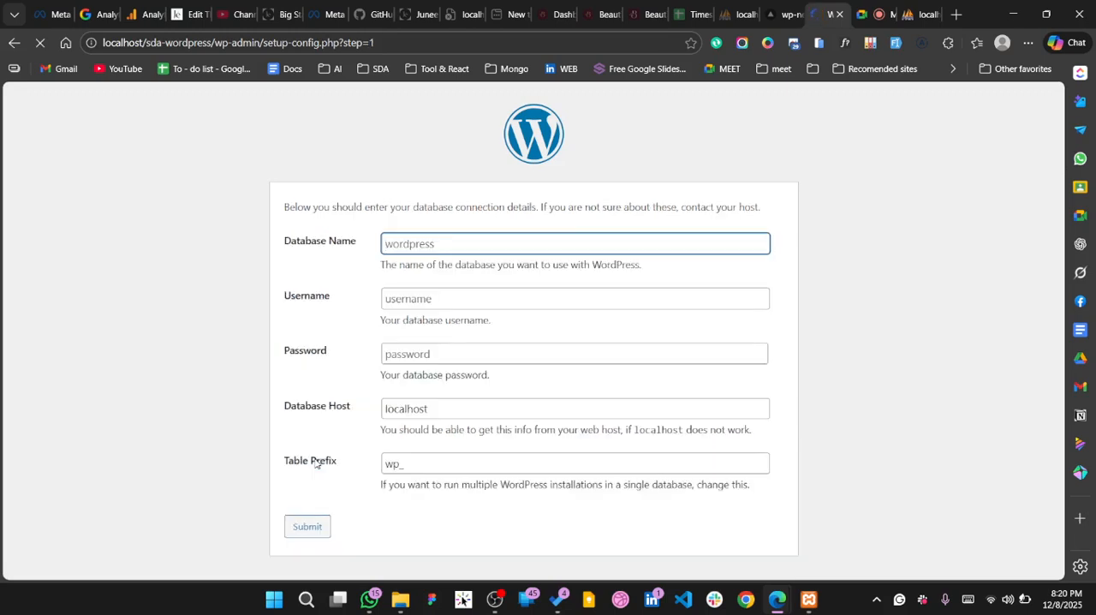
# Enter sda-wordpress as the database name and check it against the database in phpMyAdmin
pyautogui.click(419, 244)
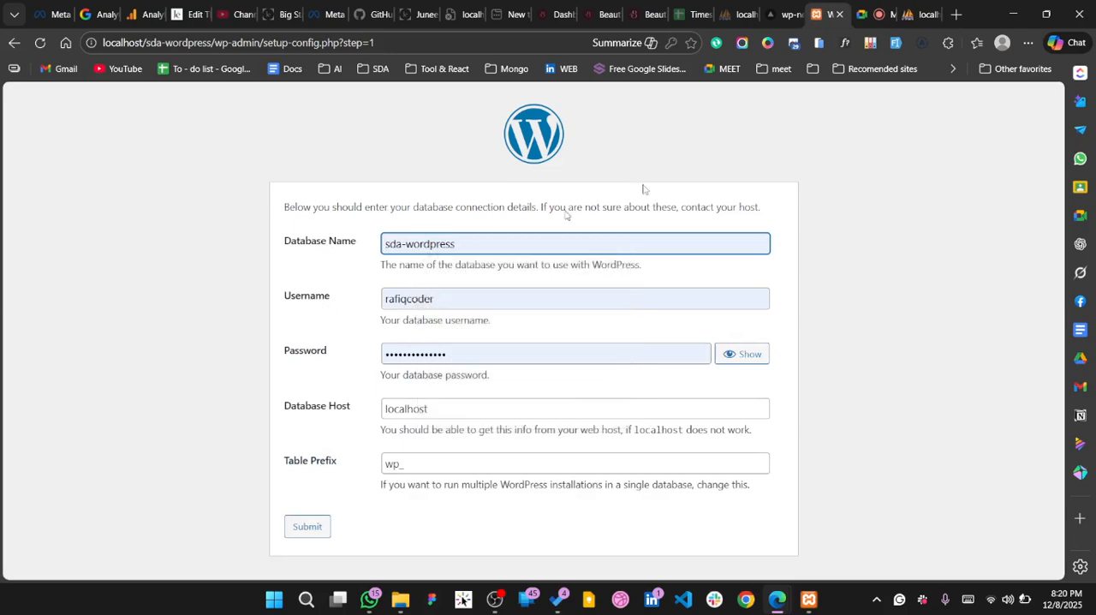
pyautogui.click(905, 24)
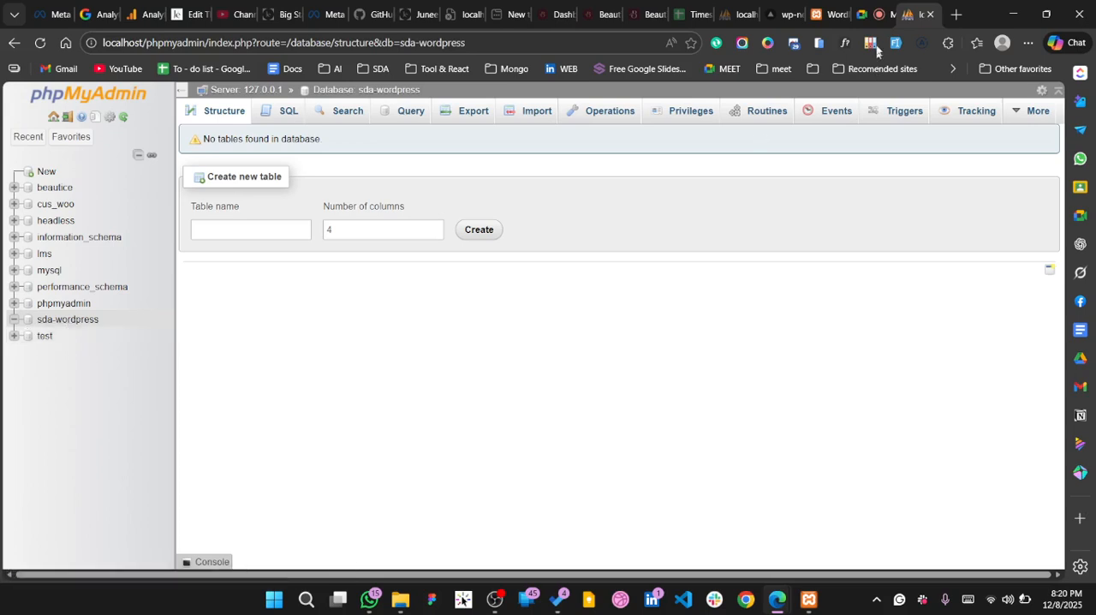
pyautogui.click(829, 15)
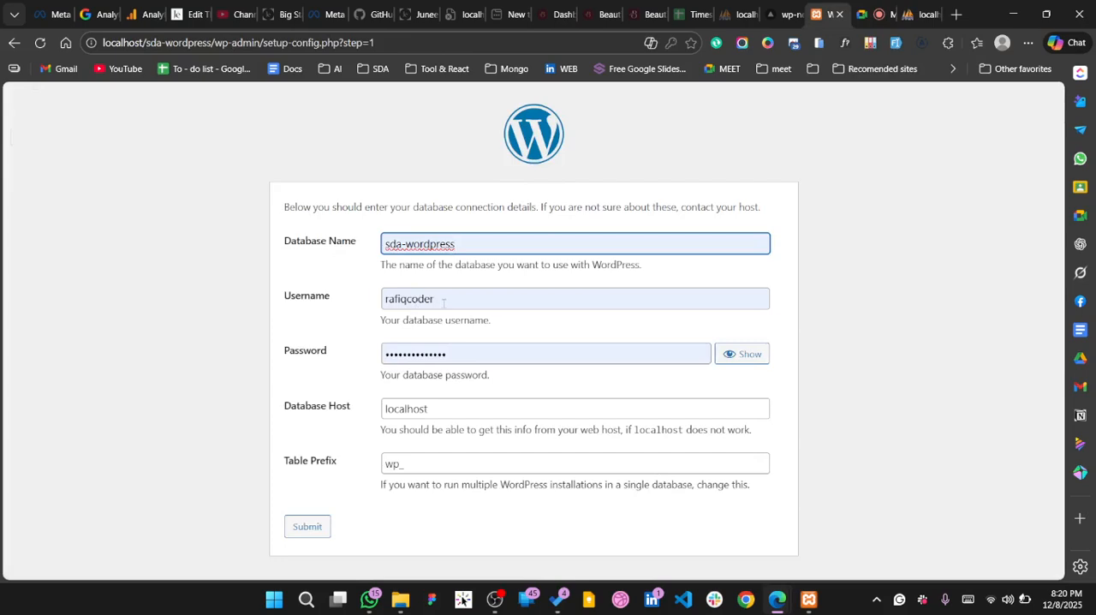
# Set the database username to root and clear the database password so it is left empty
pyautogui.doubleClick(444, 302)
pyautogui.press('BackSpace')
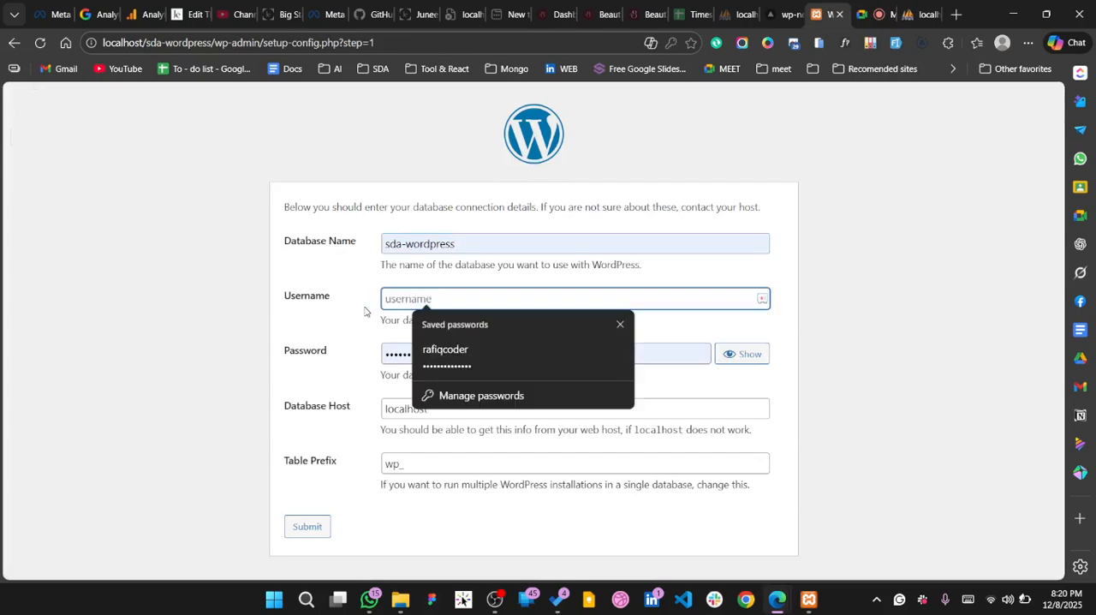
pyautogui.write('root')
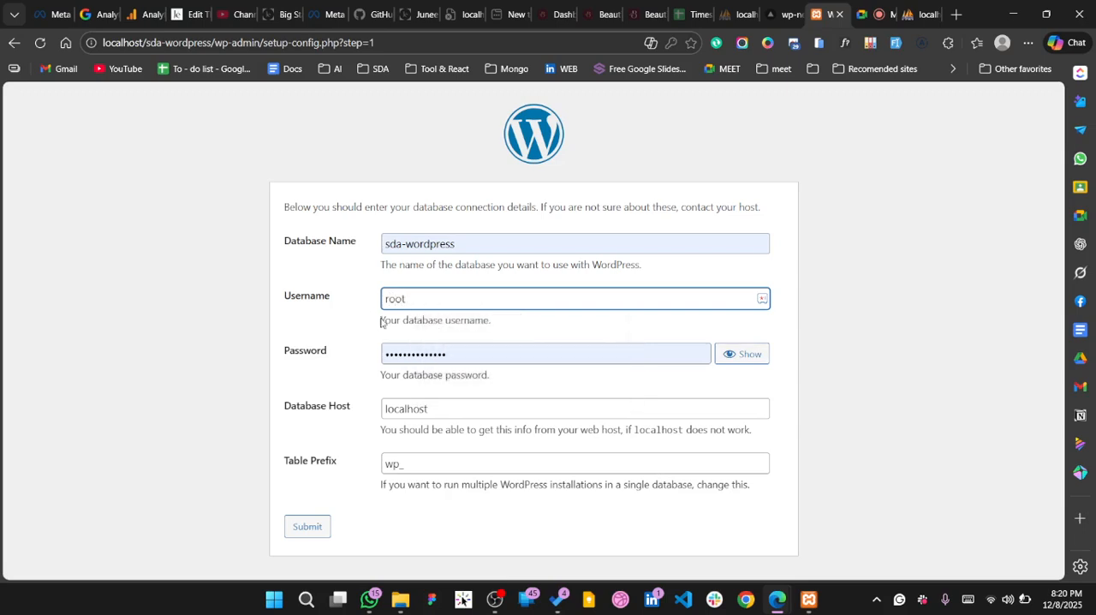
pyautogui.click(462, 356)
pyautogui.hotkey('ctrl', 'a')
pyautogui.press('BackSpace')
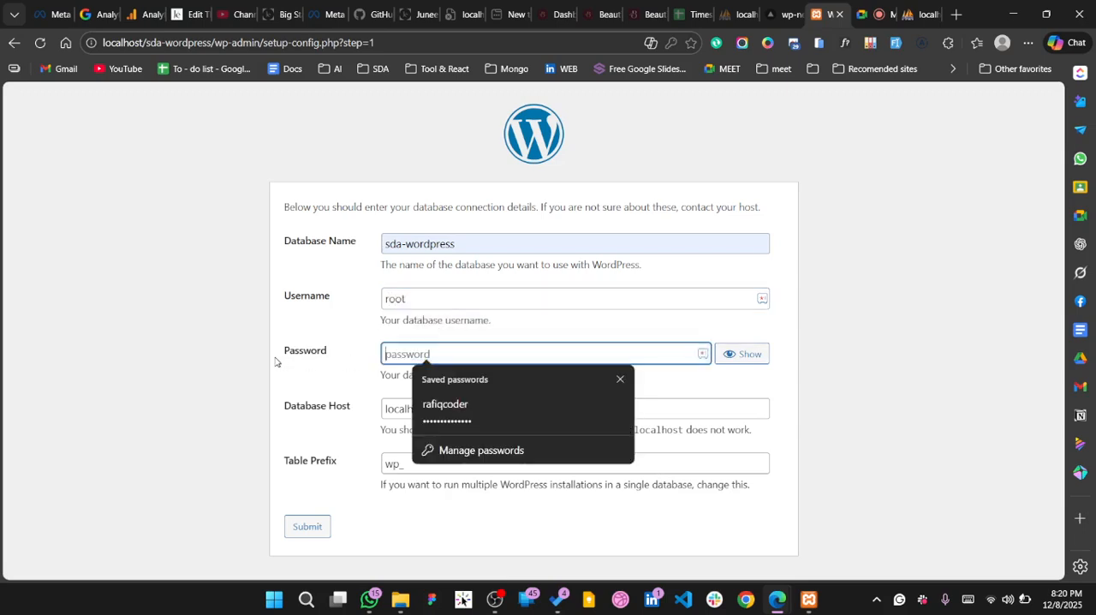
pyautogui.click(349, 381)
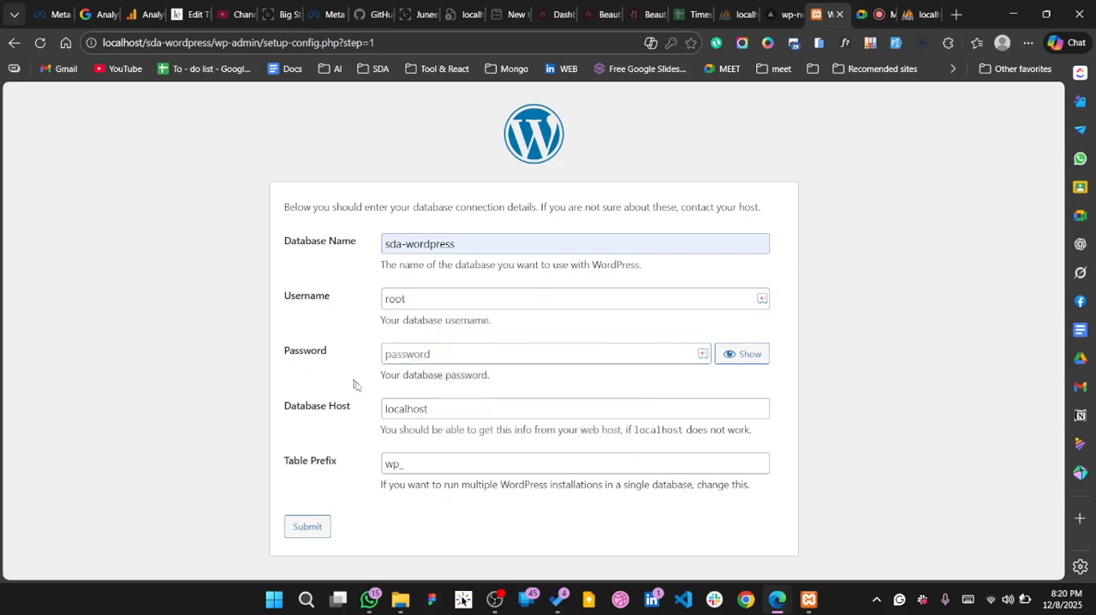
pyautogui.click(443, 413)
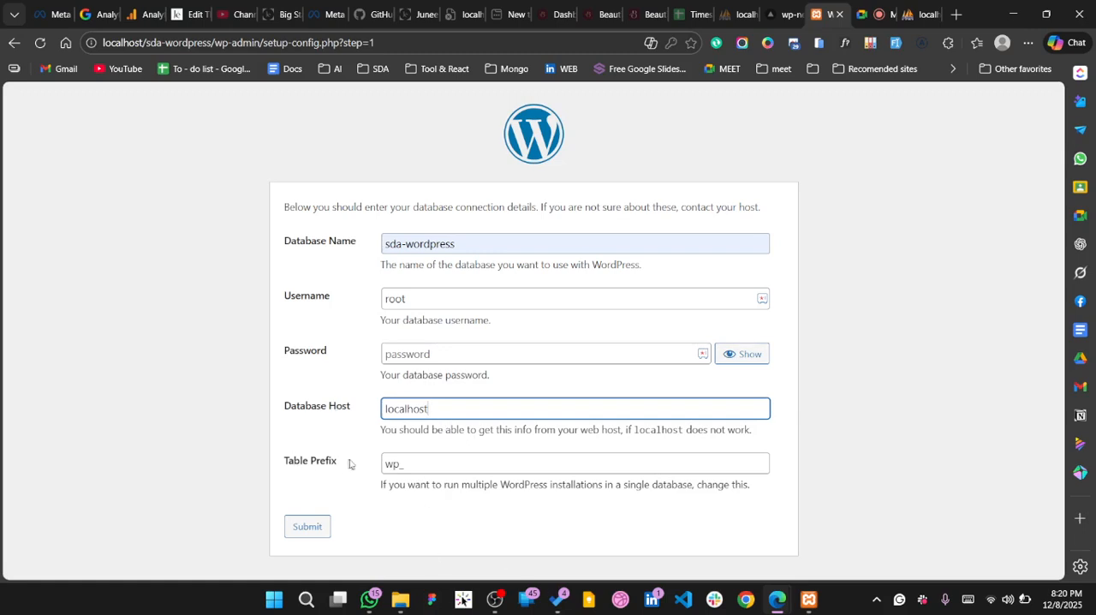
pyautogui.click(417, 458)
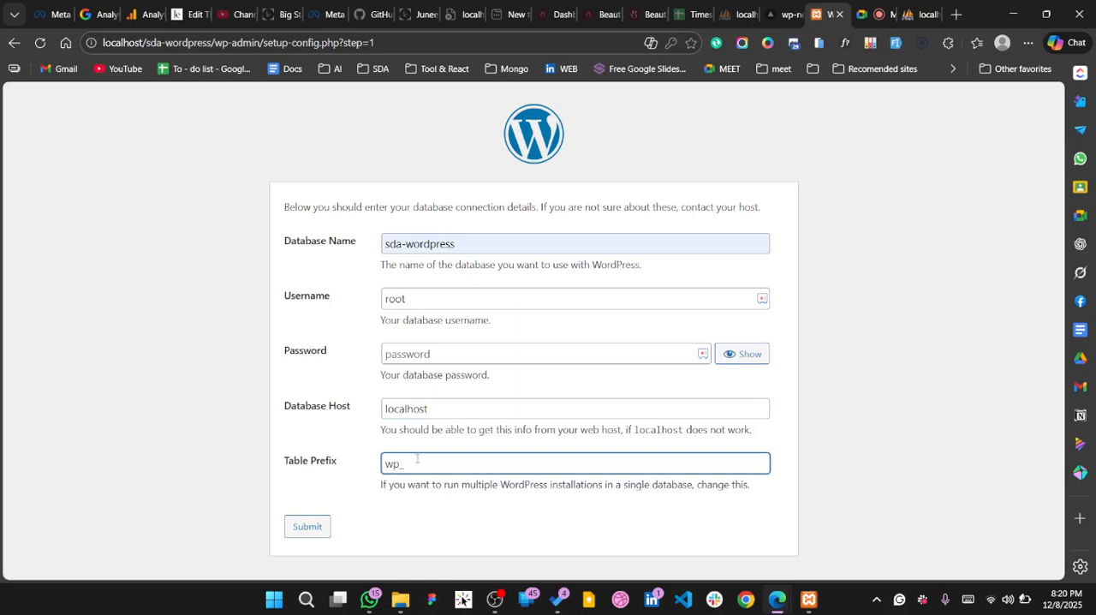
pyautogui.write('kdfd')
pyautogui.press('BackSpace')
pyautogui.press('BackSpace')
pyautogui.press('BackSpace')
pyautogui.press('BackSpace')
pyautogui.press('BackSpace')
pyautogui.write('_')
# Read the table prefix note about running multiple WordPress installations in a single database
pyautogui.click(408, 495)
pyautogui.moveTo(409, 495); pyautogui.dragTo(431, 489)
pyautogui.doubleClick(429, 485)
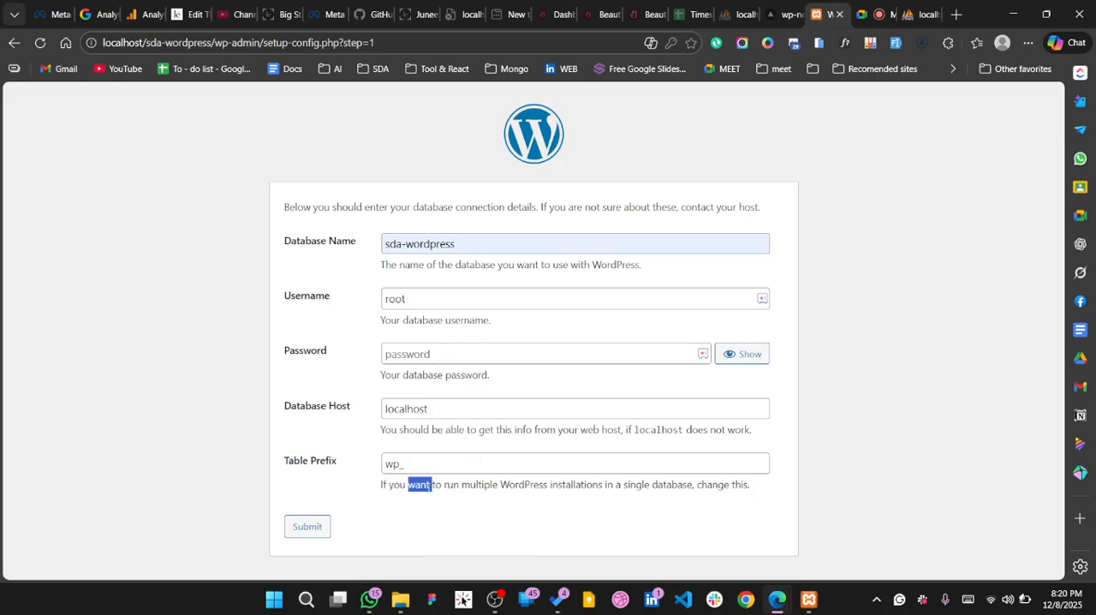
pyautogui.click(428, 487)
pyautogui.moveTo(405, 464); pyautogui.dragTo(385, 463)
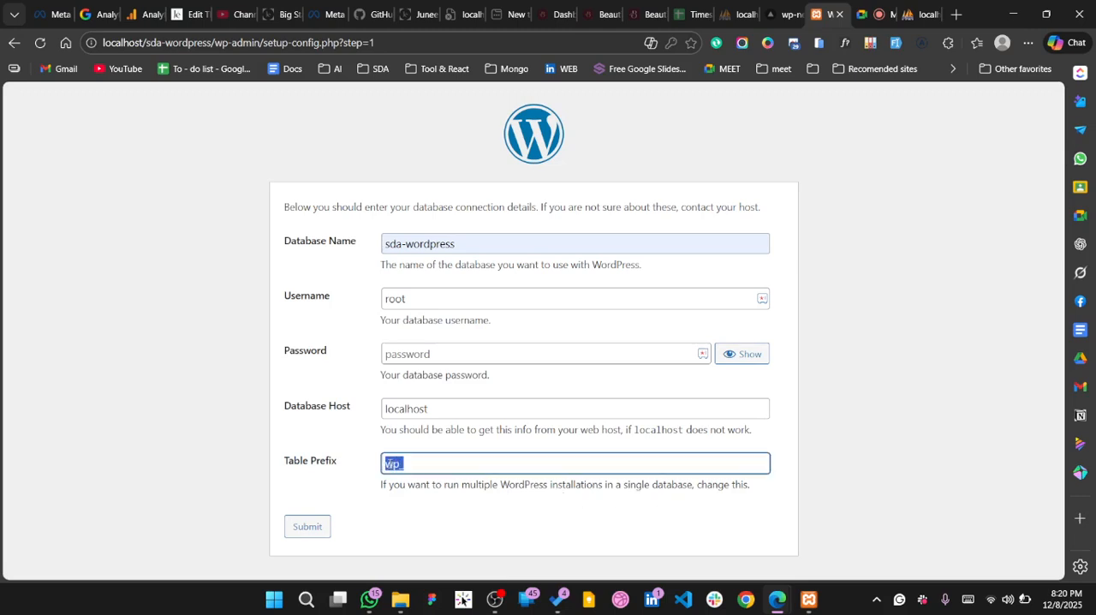
pyautogui.click(394, 514)
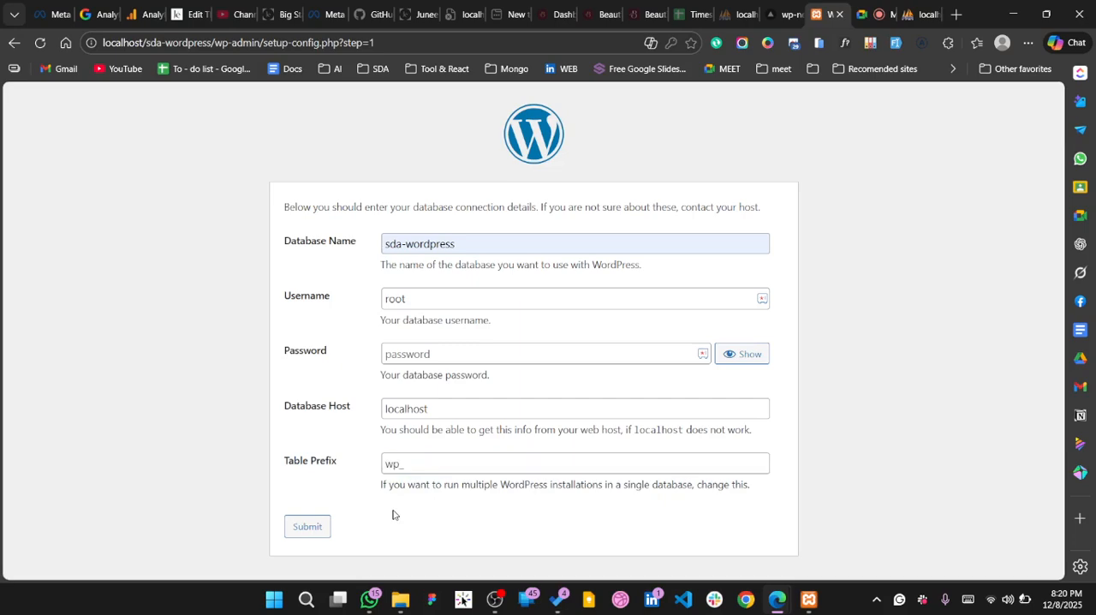
# Submit the database connection details and run the WordPress installation
pyautogui.click(310, 525)
pyautogui.click(309, 525)
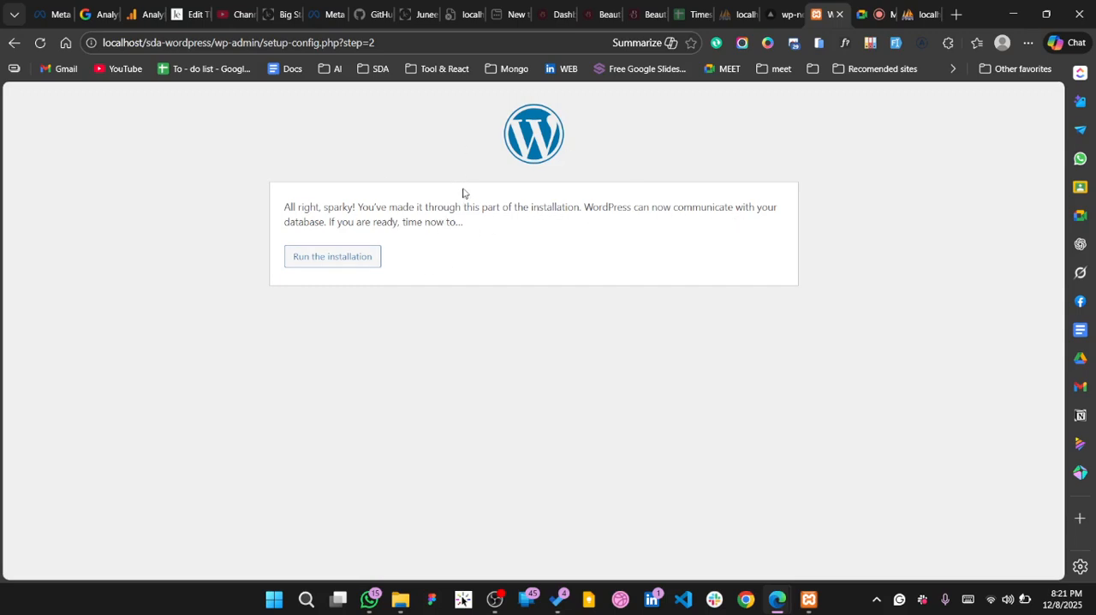
pyautogui.click(347, 259)
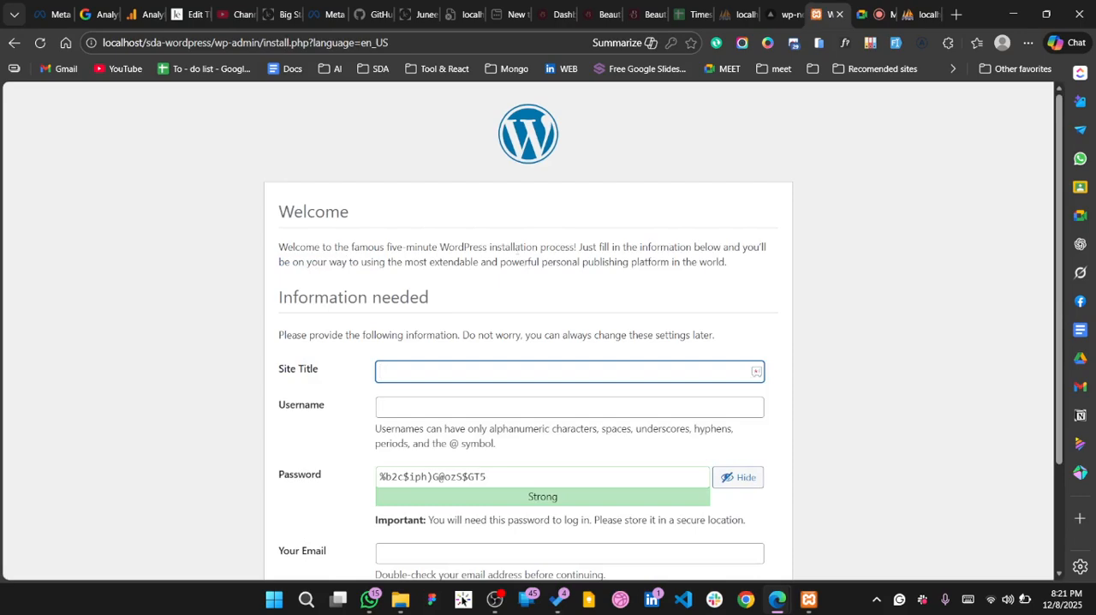
# Enter "SDA- Learning Wordpress" as the site title
pyautogui.scroll(-2, 519, 245)
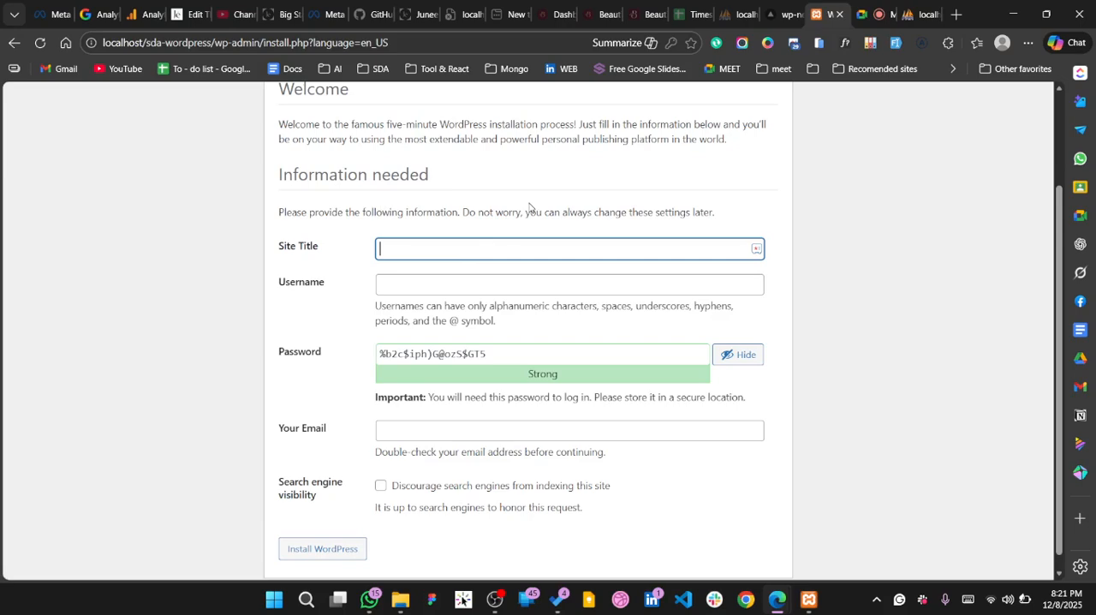
pyautogui.write('SDA- Learning Wordpress')
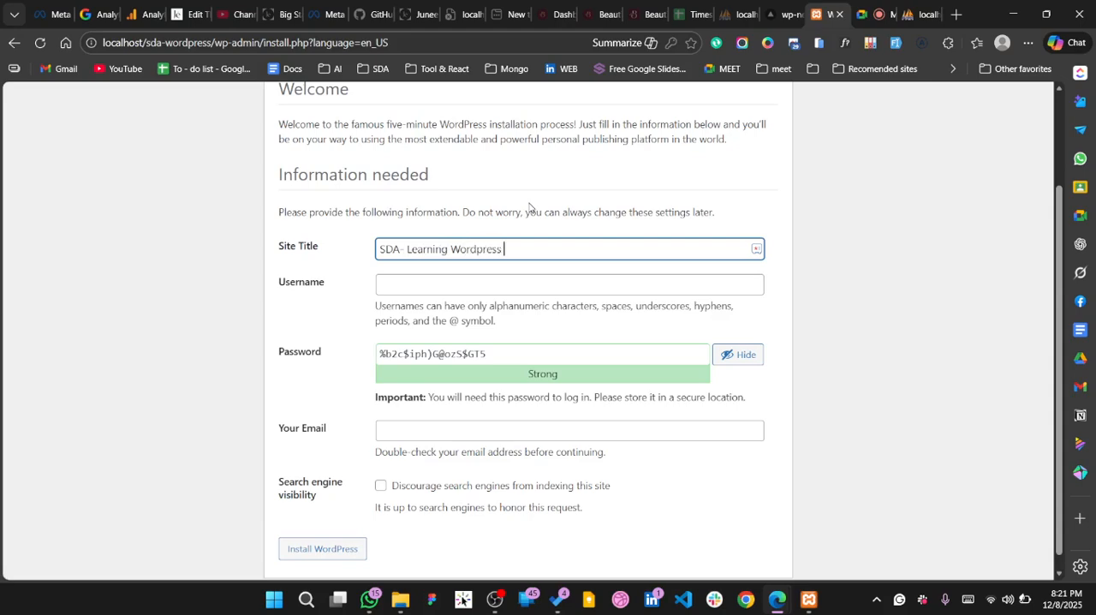
# Enter sda-wordpress as the site's admin username
pyautogui.click(423, 279)
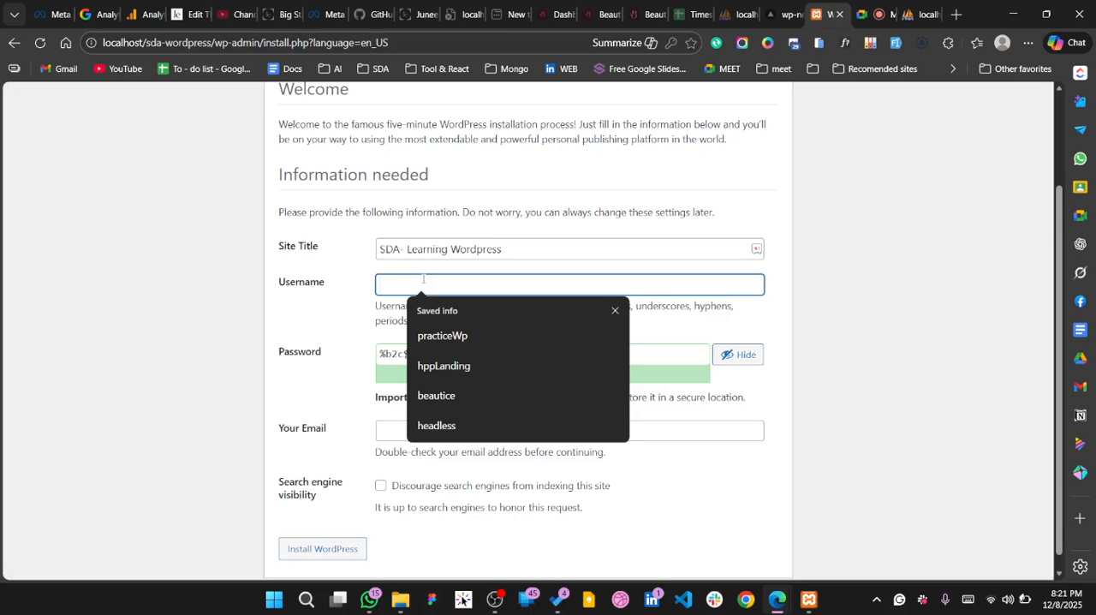
pyautogui.write('sda')
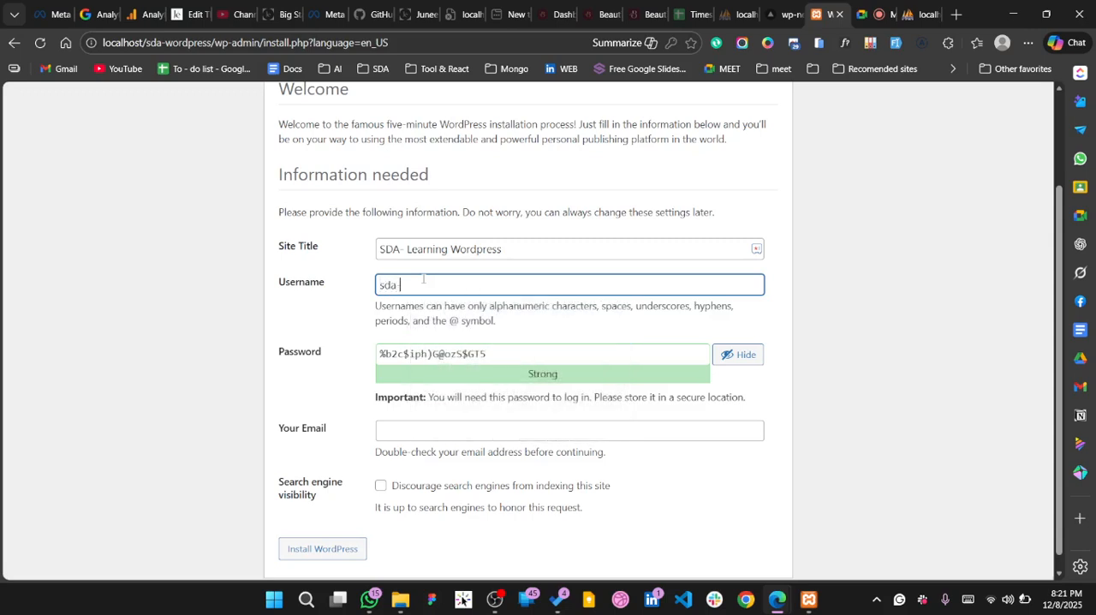
pyautogui.write('-wordpress')
pyautogui.press('Tab')
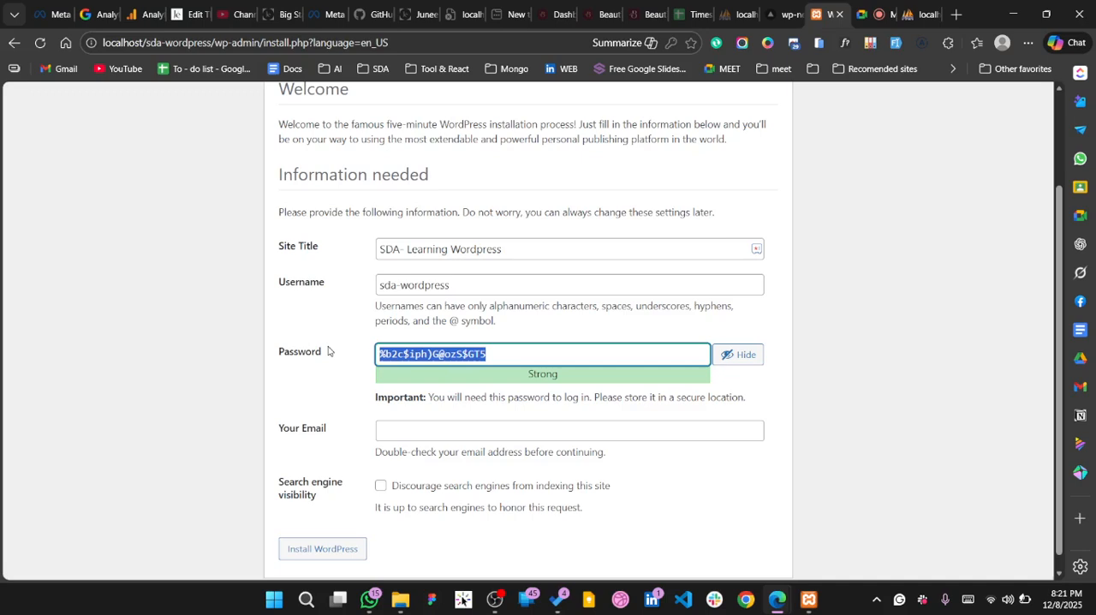
# Clear the suggested admin password and replace the username with sda
pyautogui.press('BackSpace')
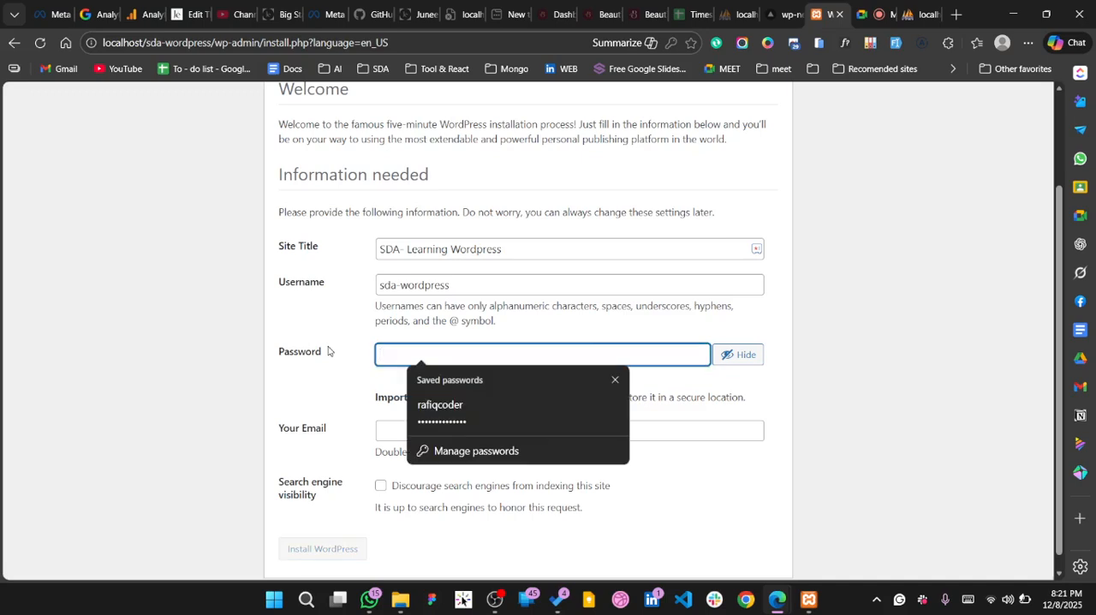
pyautogui.moveTo(463, 285); pyautogui.dragTo(371, 284)
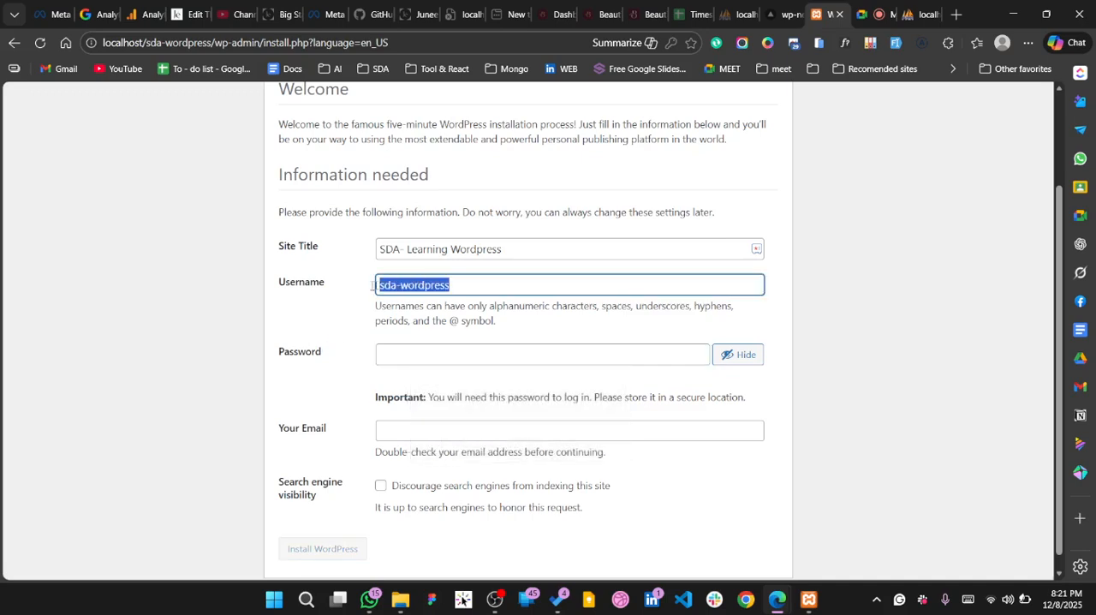
pyautogui.write('ad')
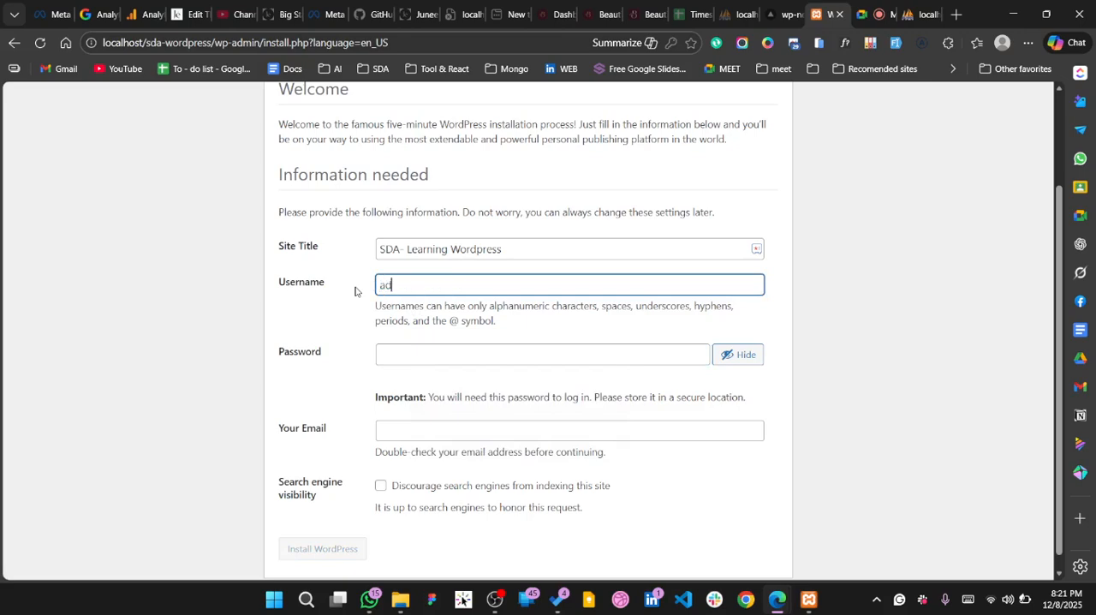
pyautogui.write('min')
pyautogui.press('BackSpace')
pyautogui.press('BackSpace')
pyautogui.press('BackSpace')
pyautogui.press('BackSpace')
pyautogui.press('BackSpace')
pyautogui.write('sda')
pyautogui.doubleClick(394, 285)
pyautogui.click(390, 300)
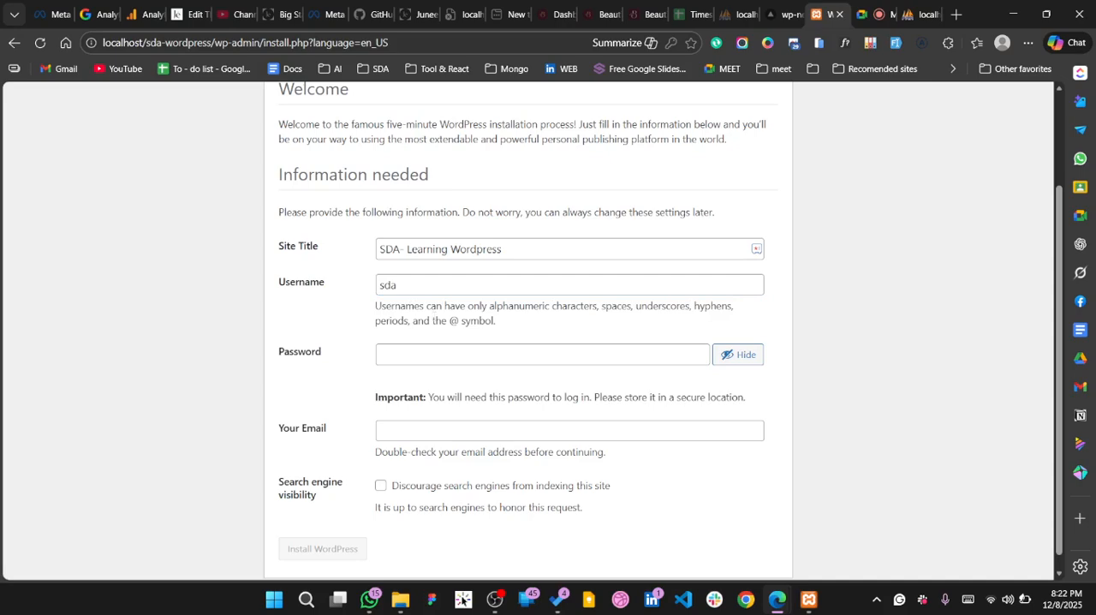
# Enter the admin account password for the new WordPress site
pyautogui.click(433, 349)
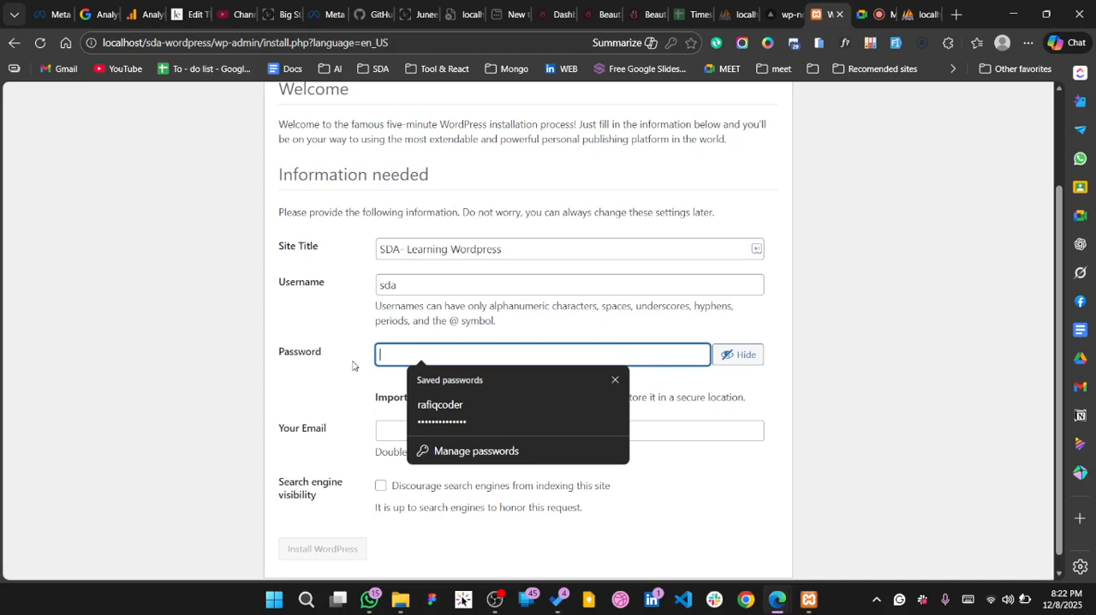
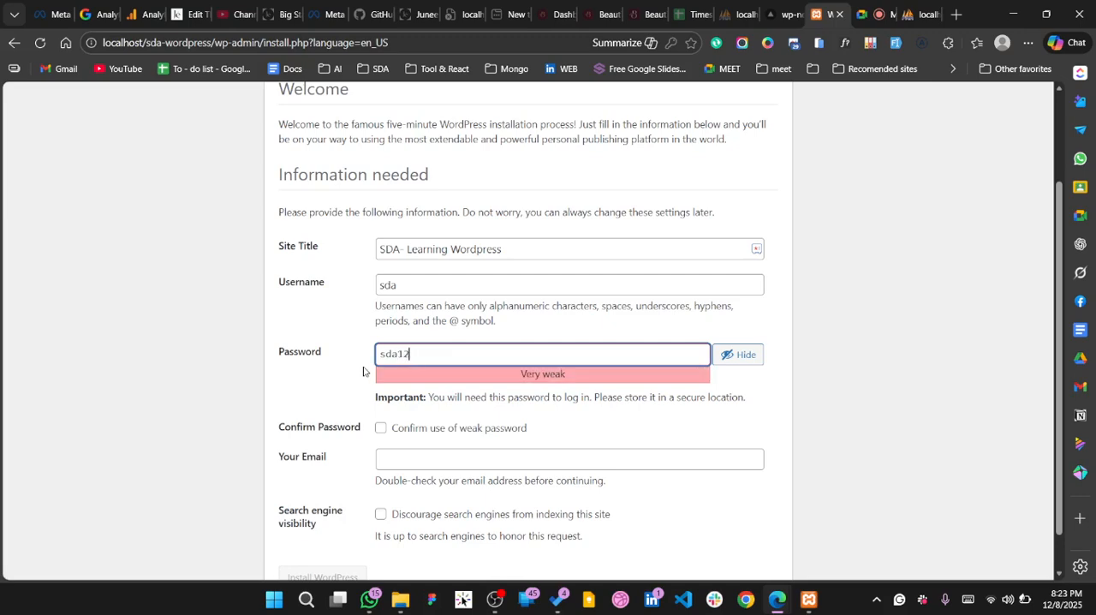
pyautogui.press('BackSpace')
pyautogui.press('BackSpace')
pyautogui.press('BackSpace')
pyautogui.press('BackSpace')
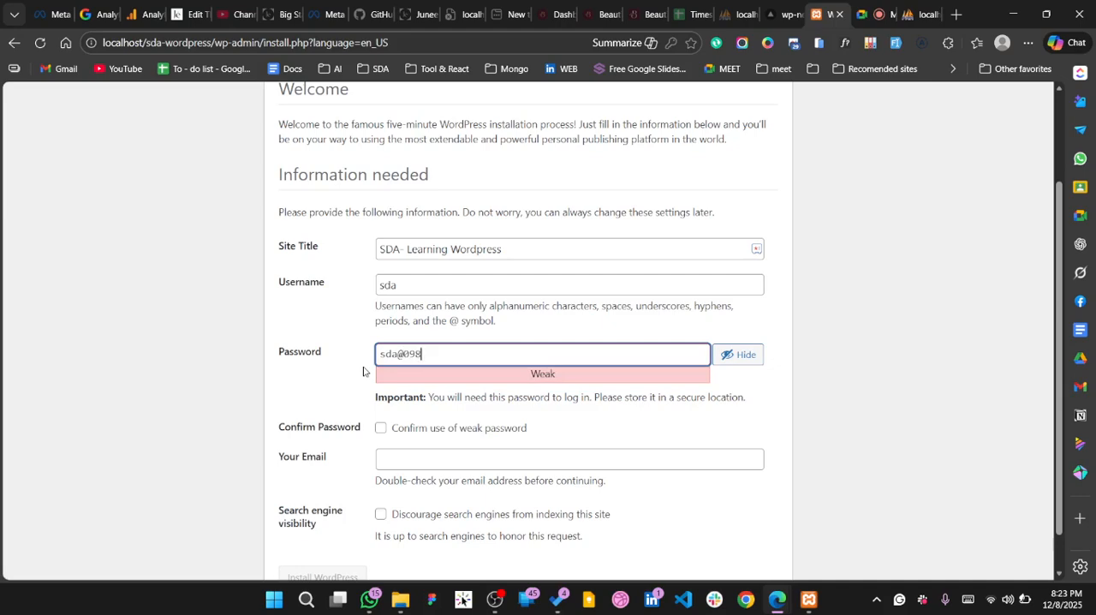
# Confirm the use of a weak password and fill in the admin's email address from the saved entries
pyautogui.click(536, 409)
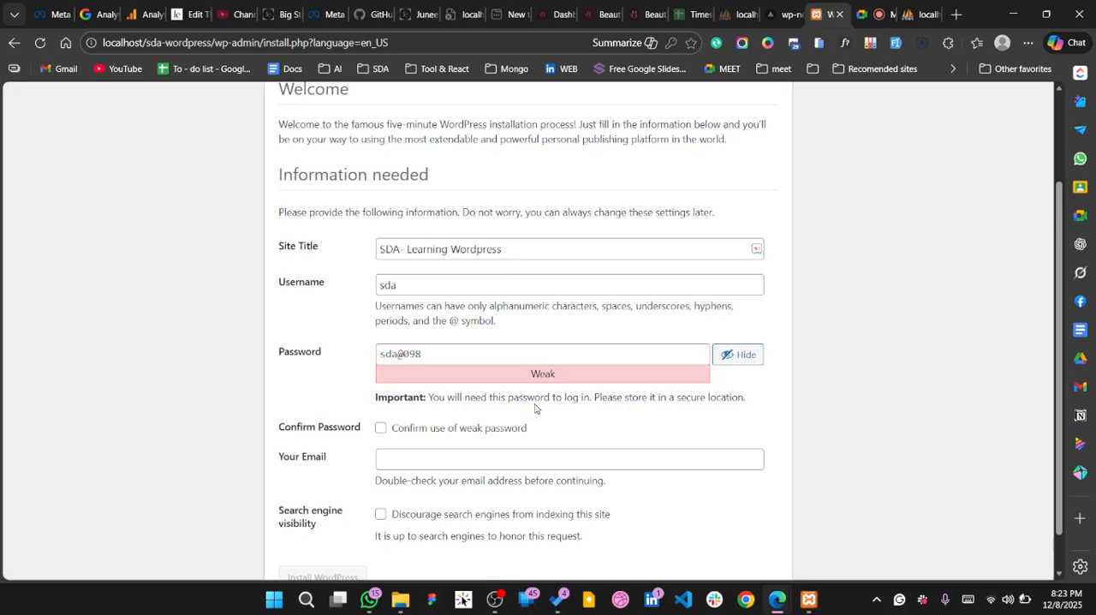
pyautogui.click(381, 428)
pyautogui.click(465, 459)
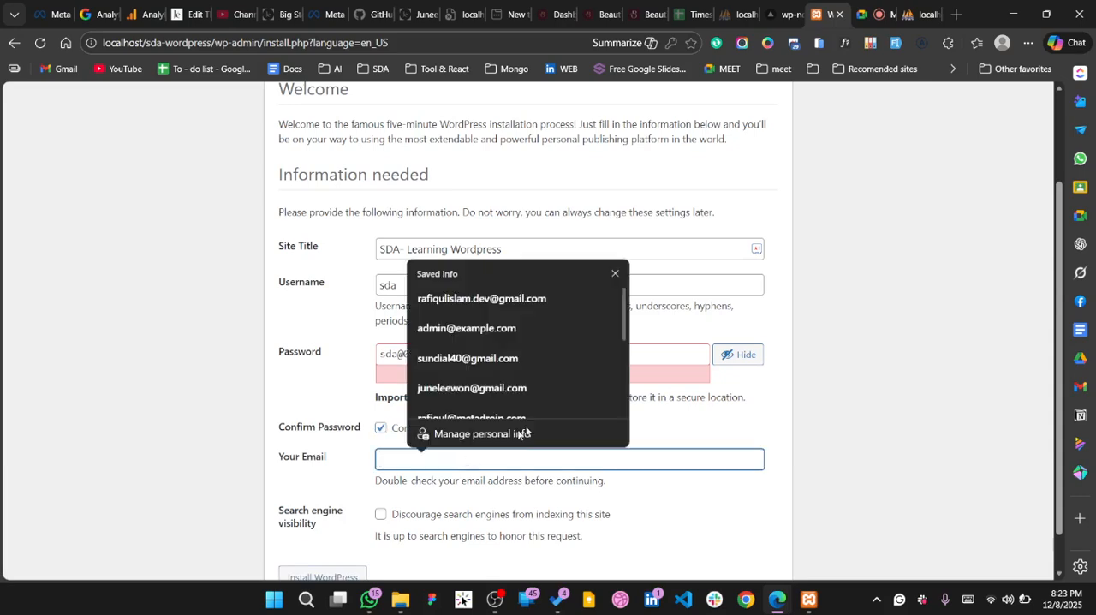
pyautogui.click(493, 296)
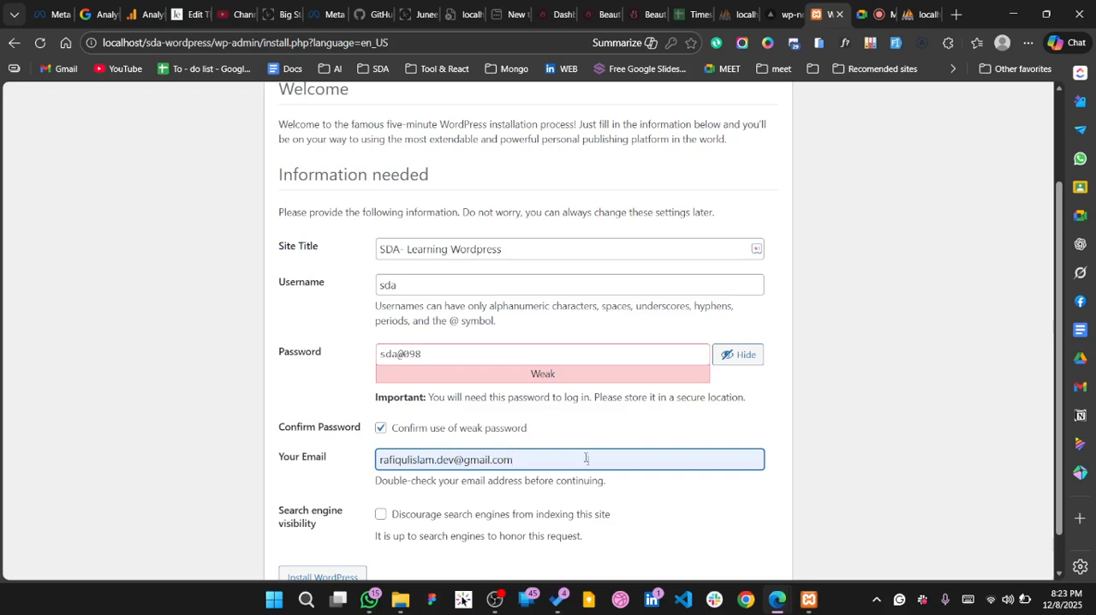
pyautogui.scroll(-1, 615, 483)
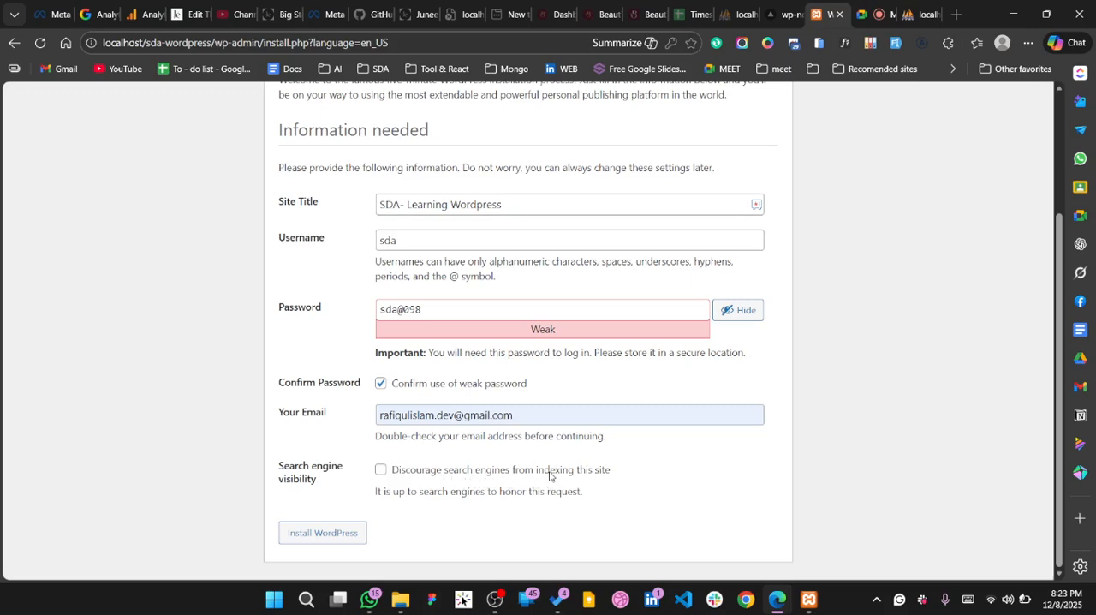
# Discourage search engines from indexing the site and install WordPress with the entered site information
pyautogui.click(380, 470)
pyautogui.click(303, 541)
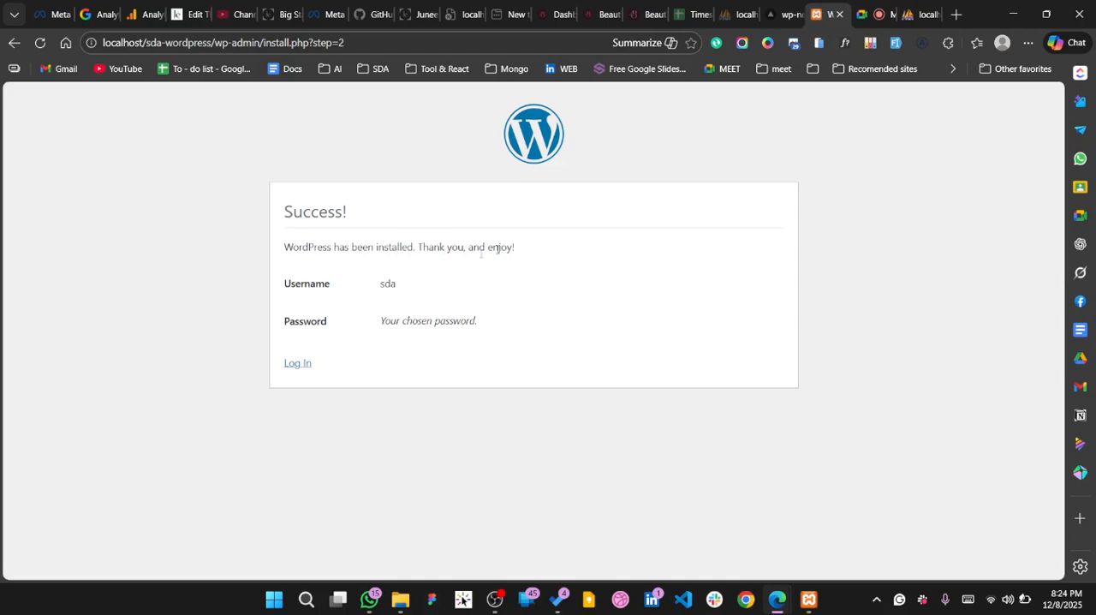
pyautogui.moveTo(379, 283); pyautogui.dragTo(434, 288)
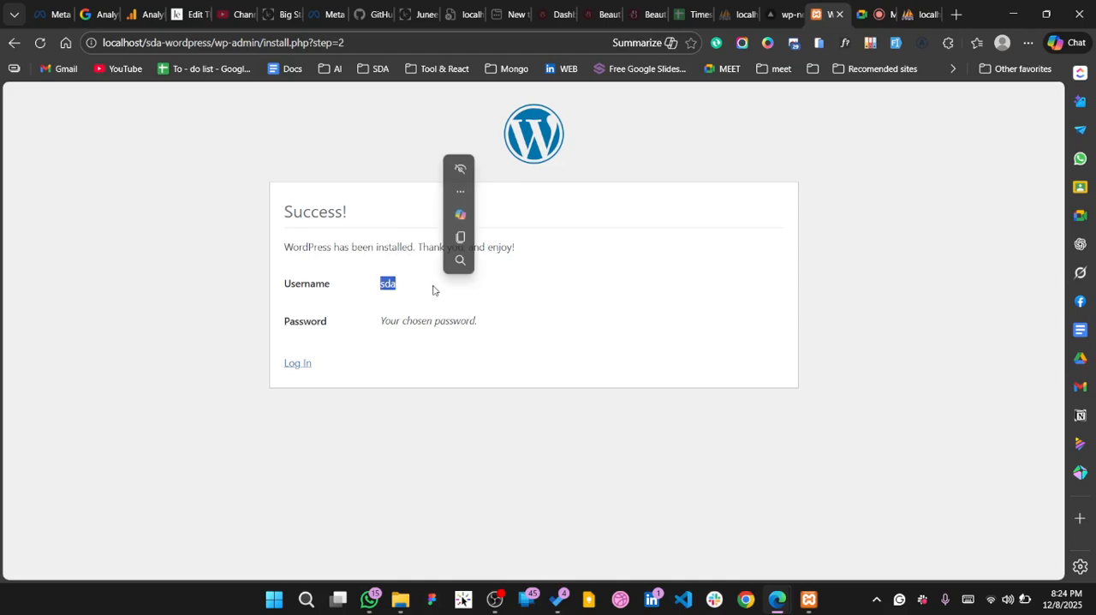
pyautogui.moveTo(479, 322); pyautogui.dragTo(399, 321)
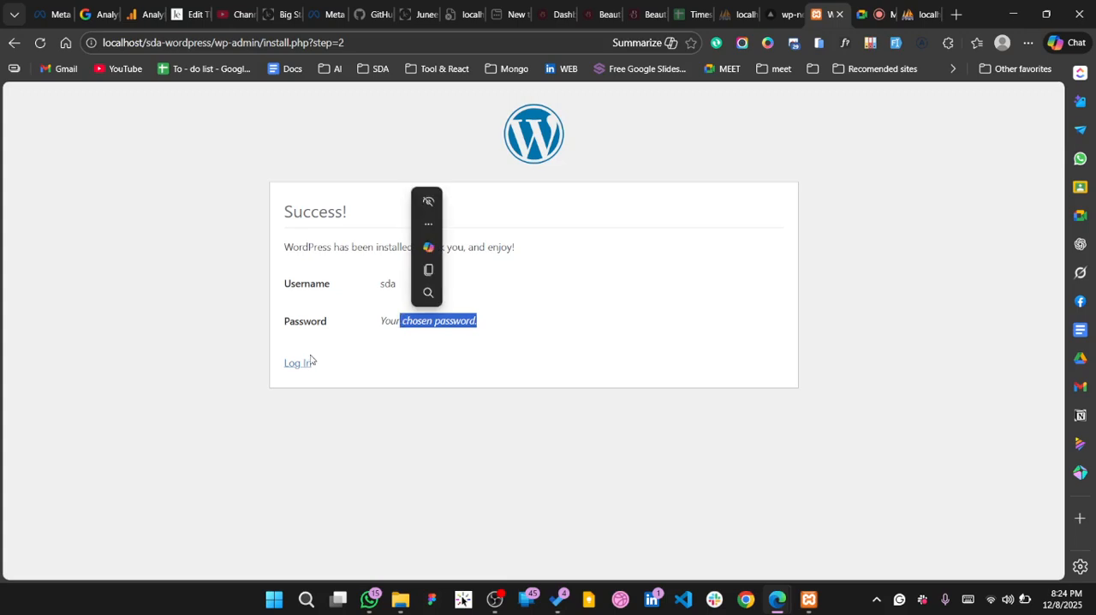
# Log in to the new WordPress site with the username sda and the account password
pyautogui.click(307, 363)
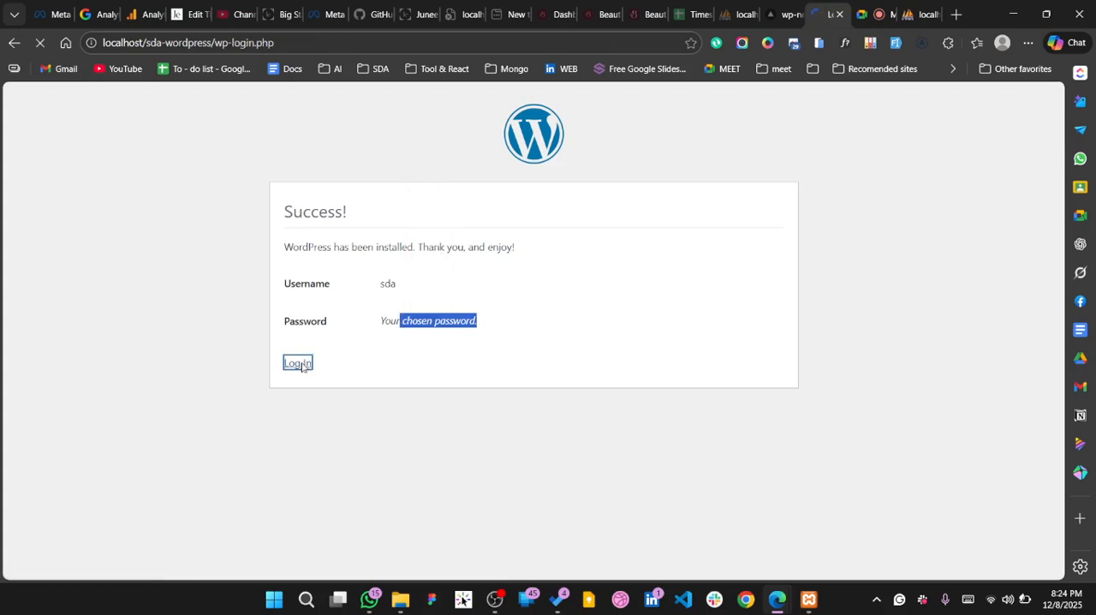
pyautogui.doubleClick(493, 261)
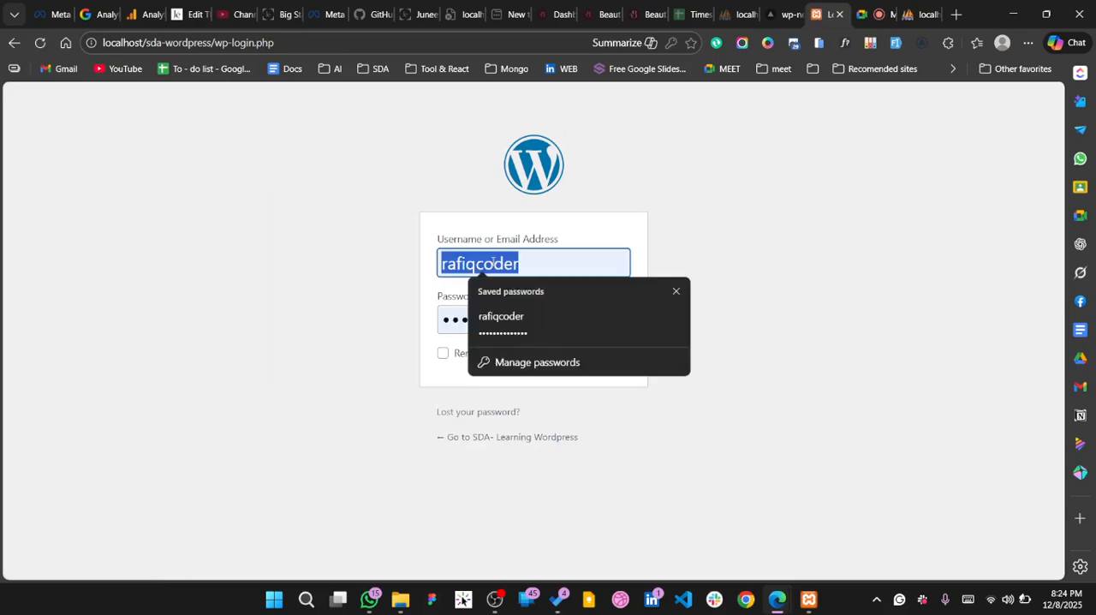
pyautogui.write('sda')
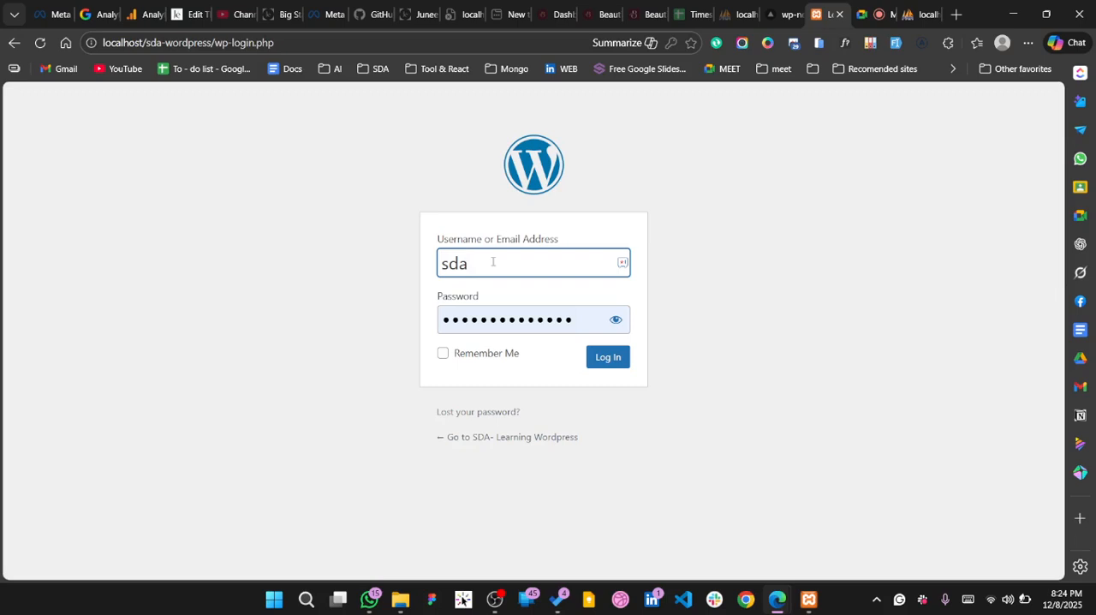
pyautogui.click(482, 319)
pyautogui.doubleClick(491, 319)
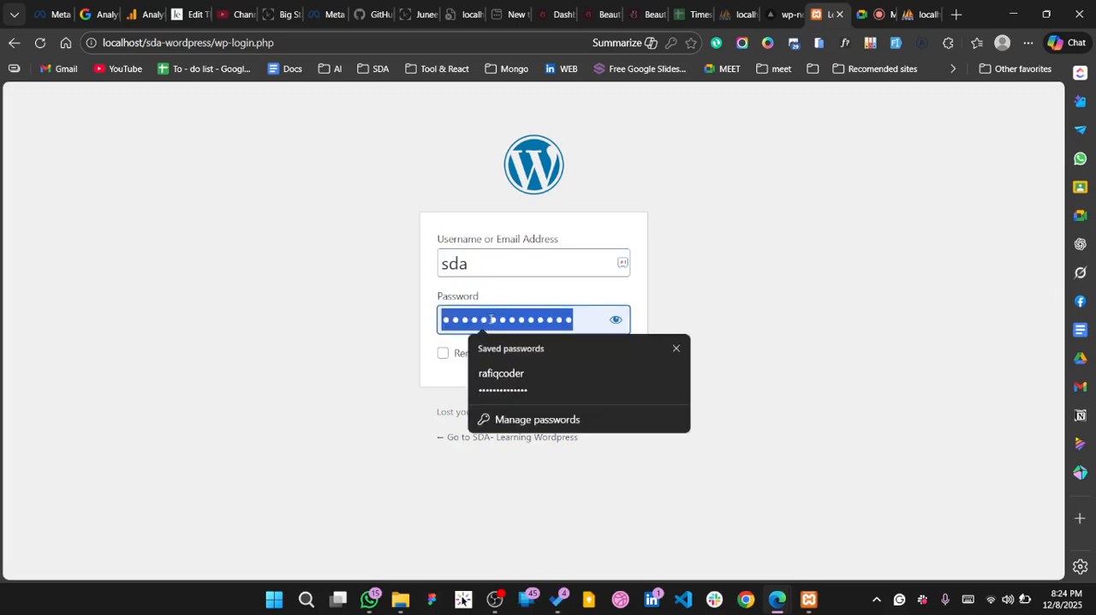
pyautogui.click(492, 318)
pyautogui.doubleClick(490, 318)
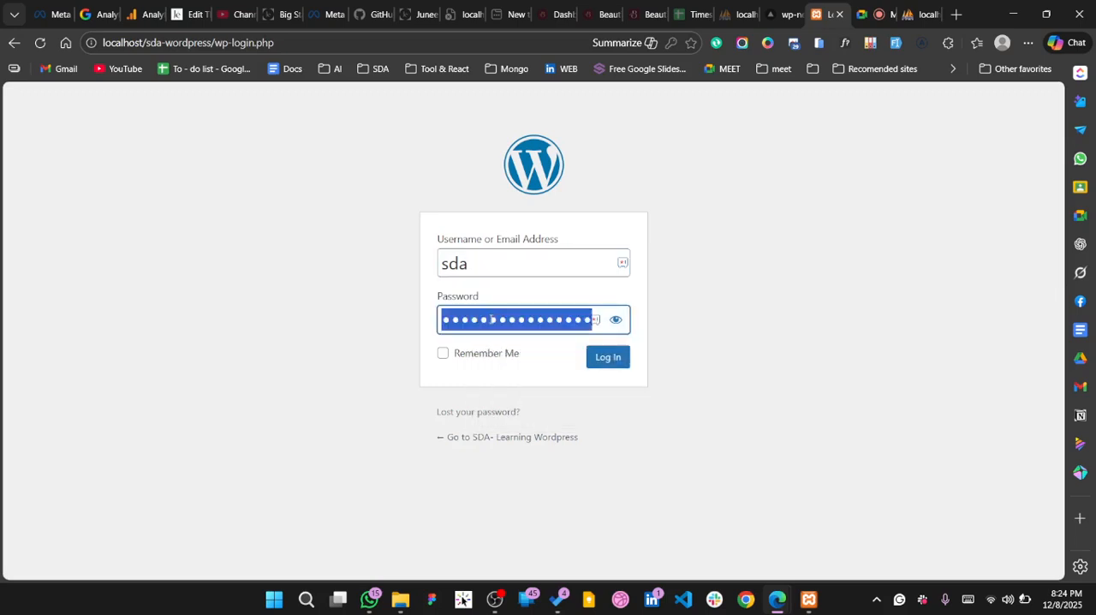
pyautogui.write('••')
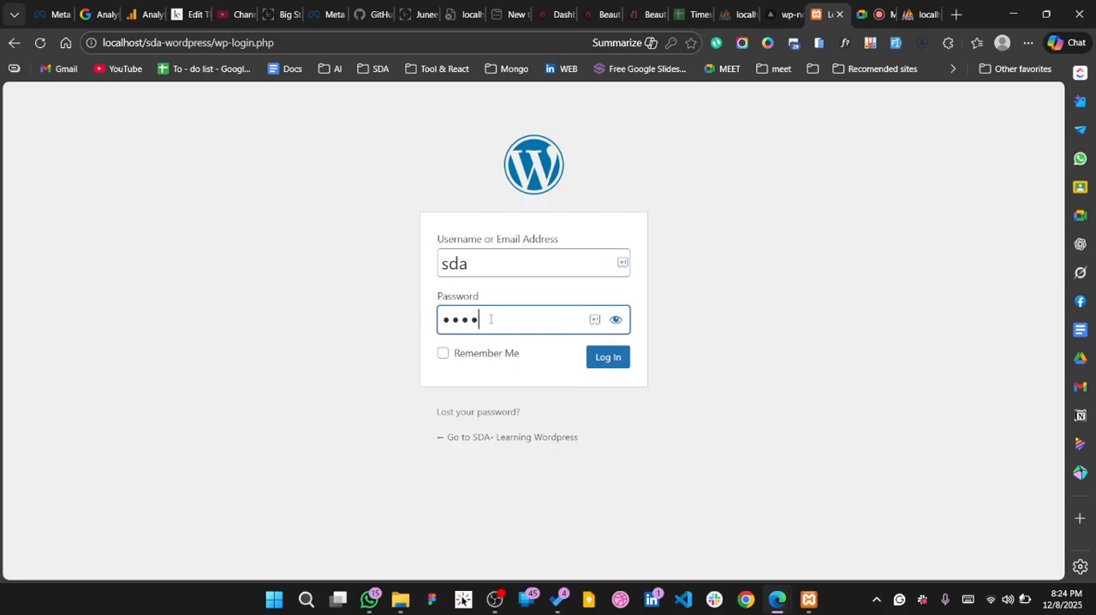
pyautogui.write('•••••')
pyautogui.click(607, 360)
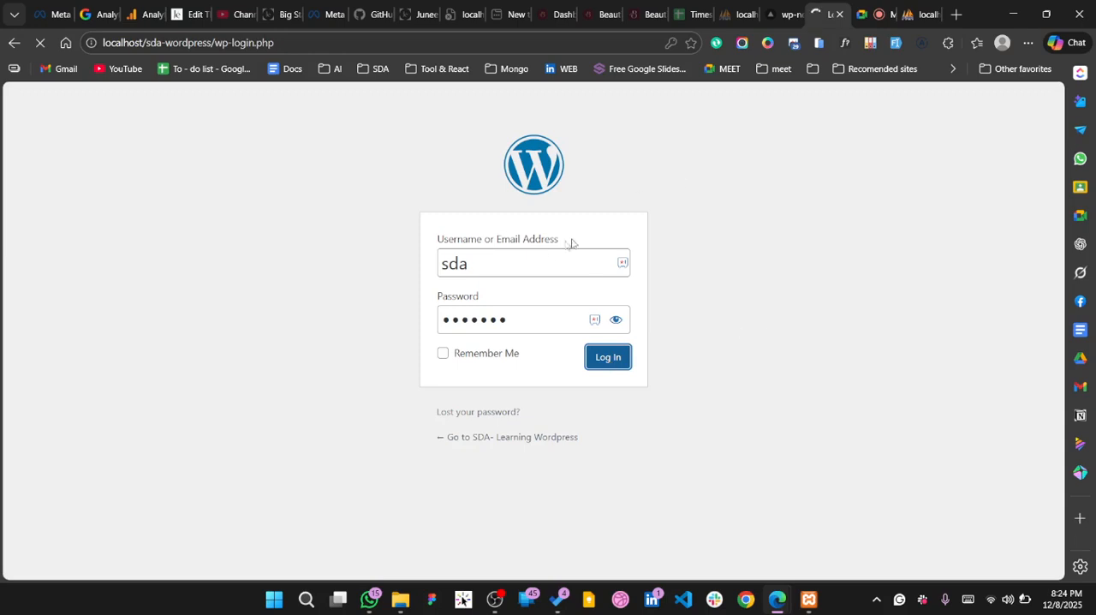
# Switch to phpMyAdmin, reload the sda-wordpress database structure and review the tables WordPress created
pyautogui.click(927, 18)
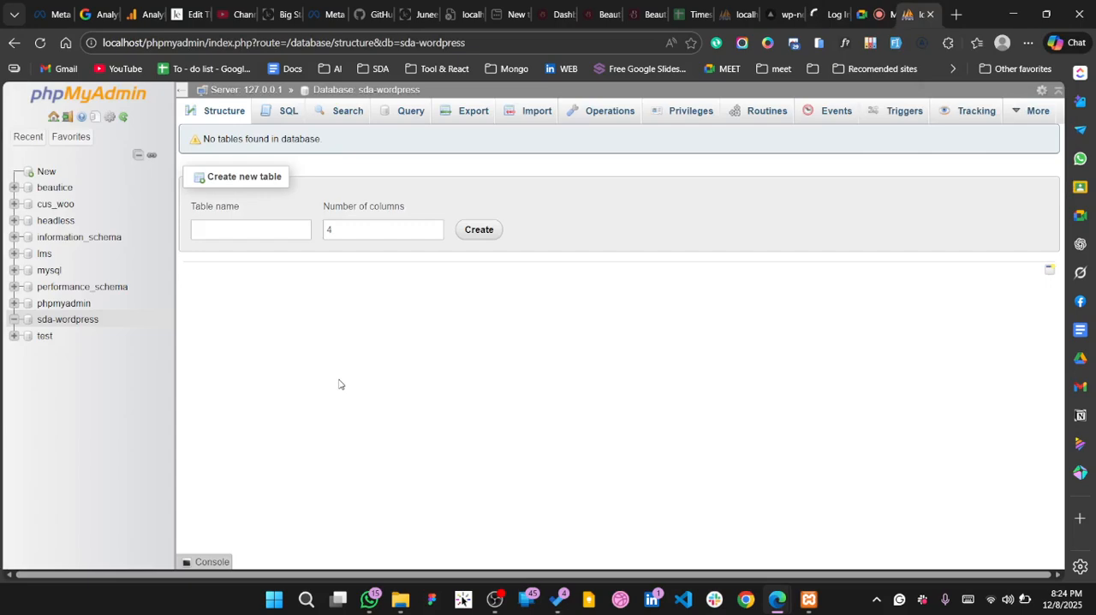
pyautogui.click(521, 42)
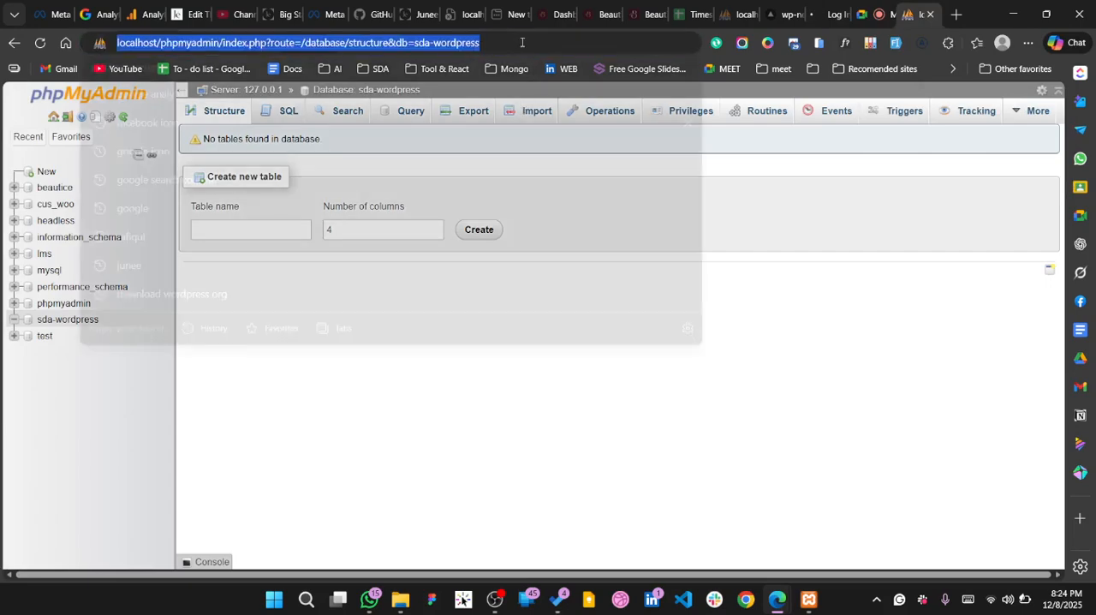
pyautogui.press('Return')
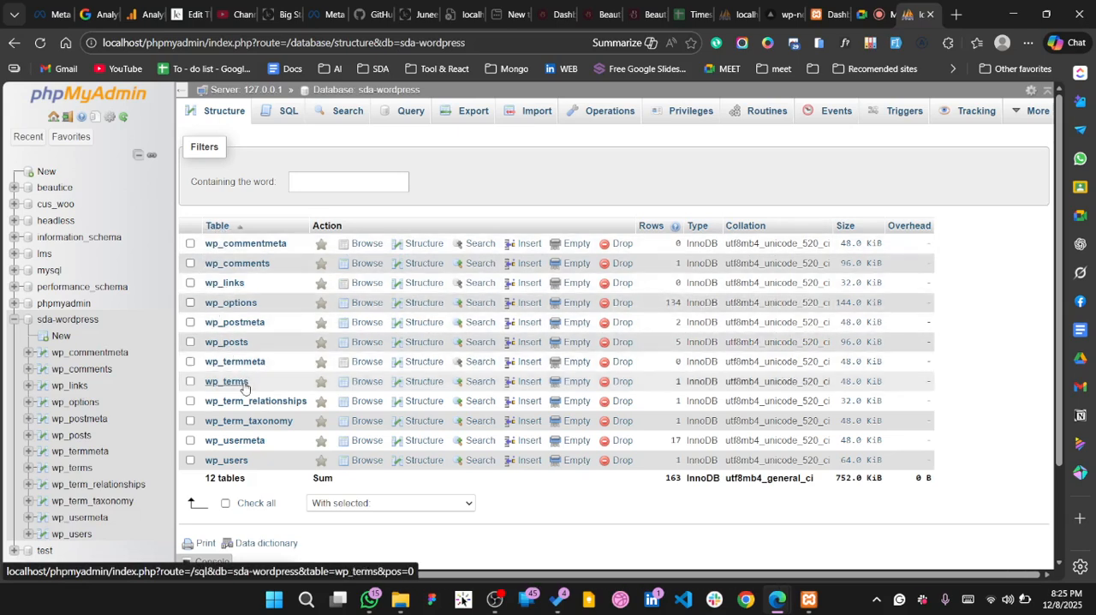
pyautogui.scroll(-1, 243, 453)
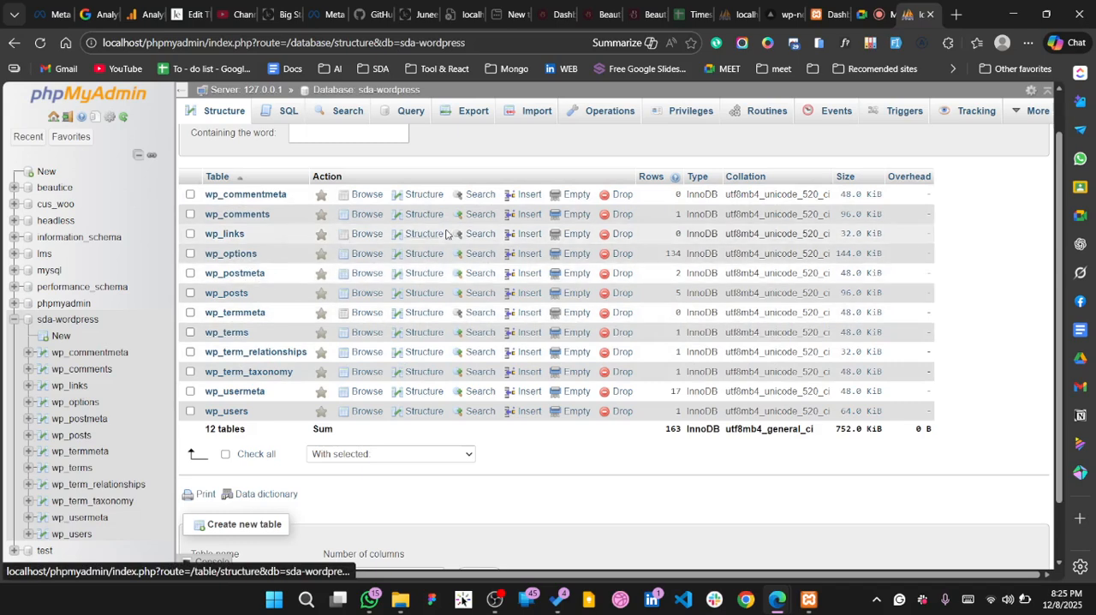
# Return to the WordPress dashboard and save the offered login in the password manager under the name sda-wordpress
pyautogui.click(826, 15)
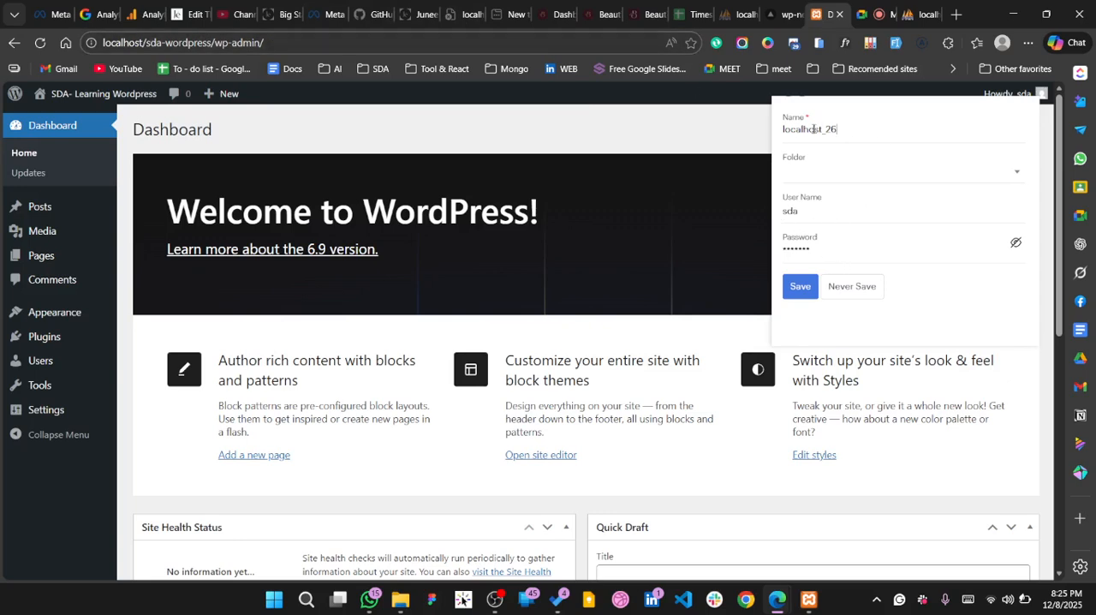
pyautogui.moveTo(841, 129); pyautogui.dragTo(780, 130)
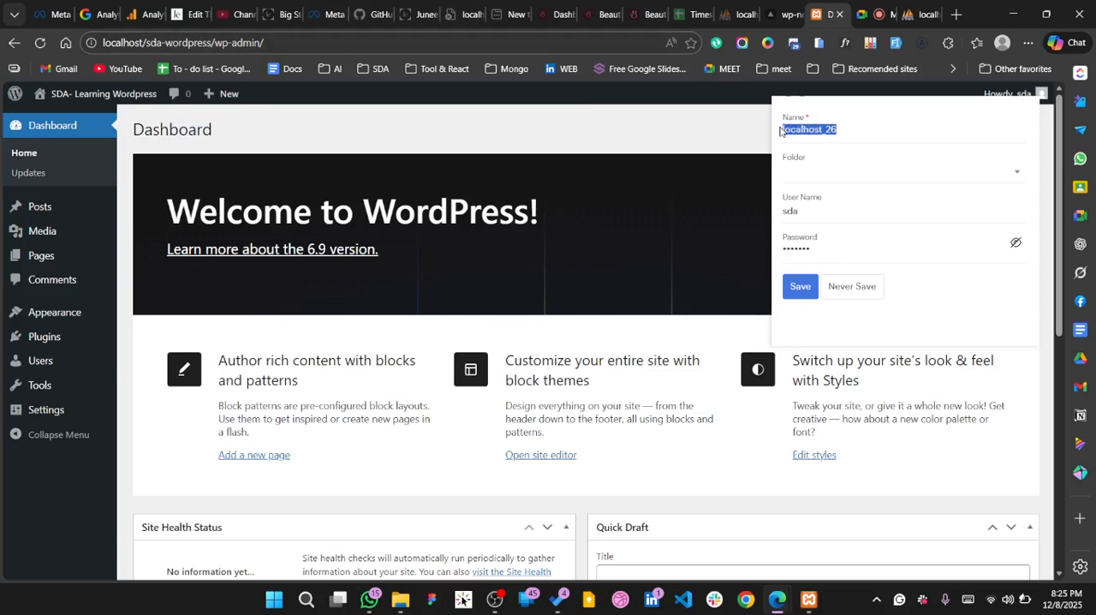
pyautogui.press('BackSpace')
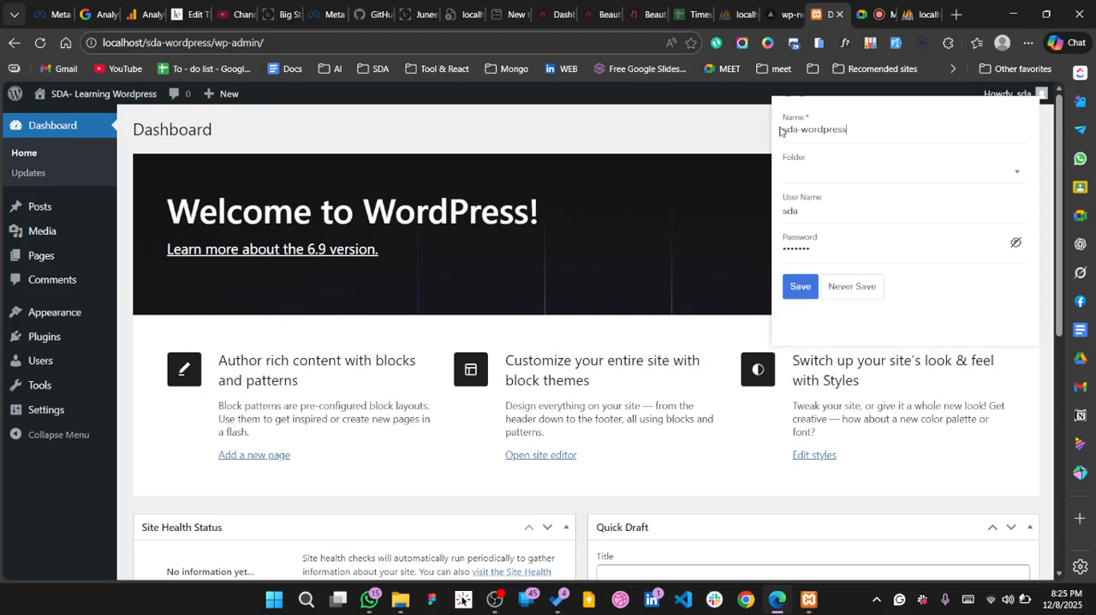
pyautogui.click(798, 288)
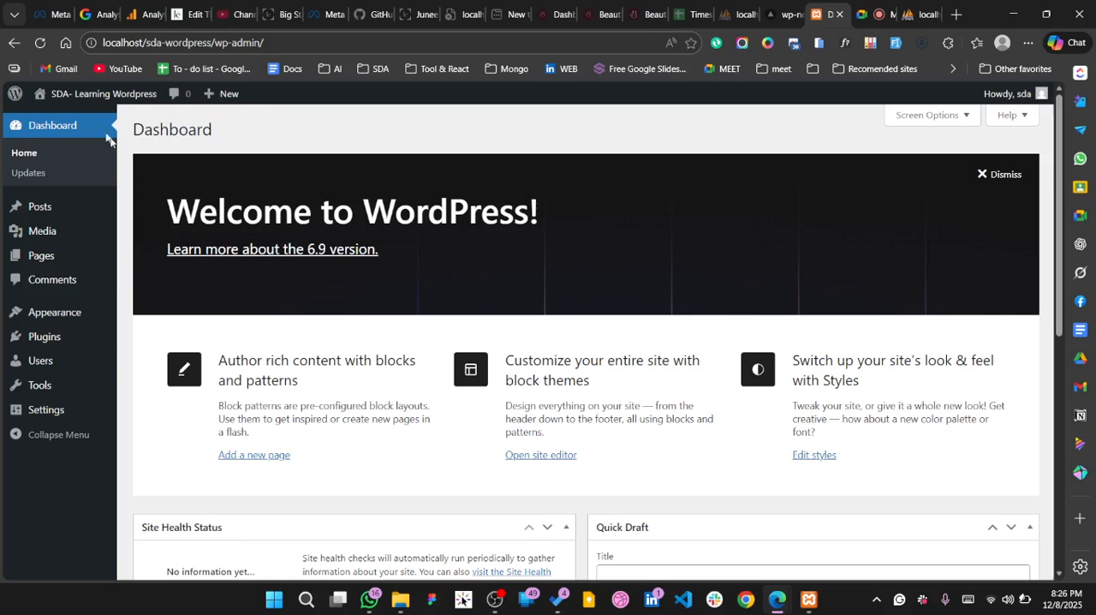
# Open the site's public front page in a new tab and view it
pyautogui.moveTo(41, 386)
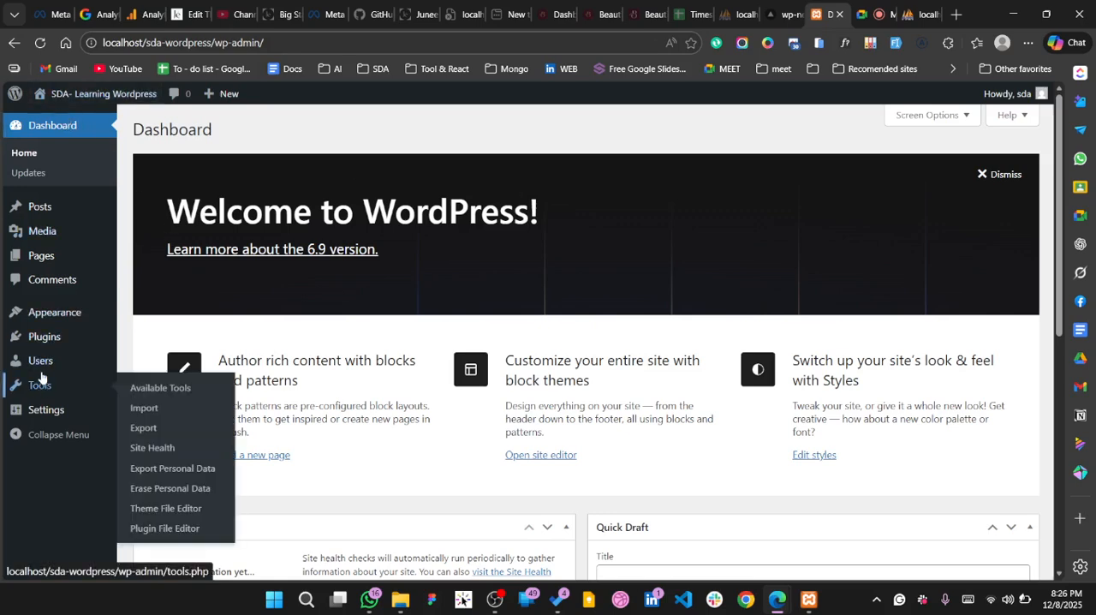
pyautogui.moveTo(81, 96)
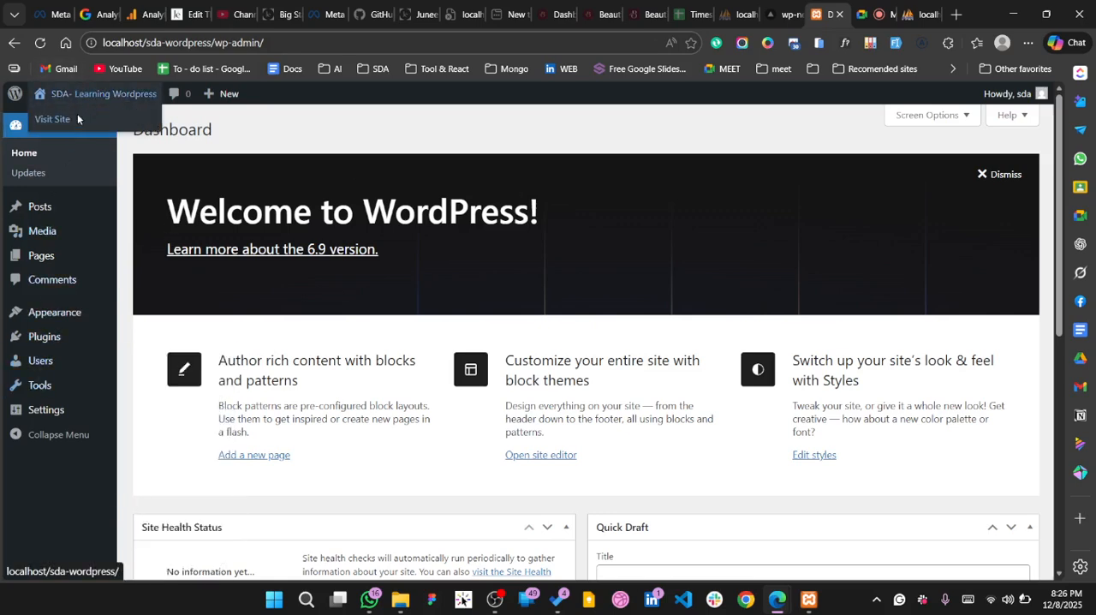
pyautogui.rightClick(77, 118)
pyautogui.click(147, 130)
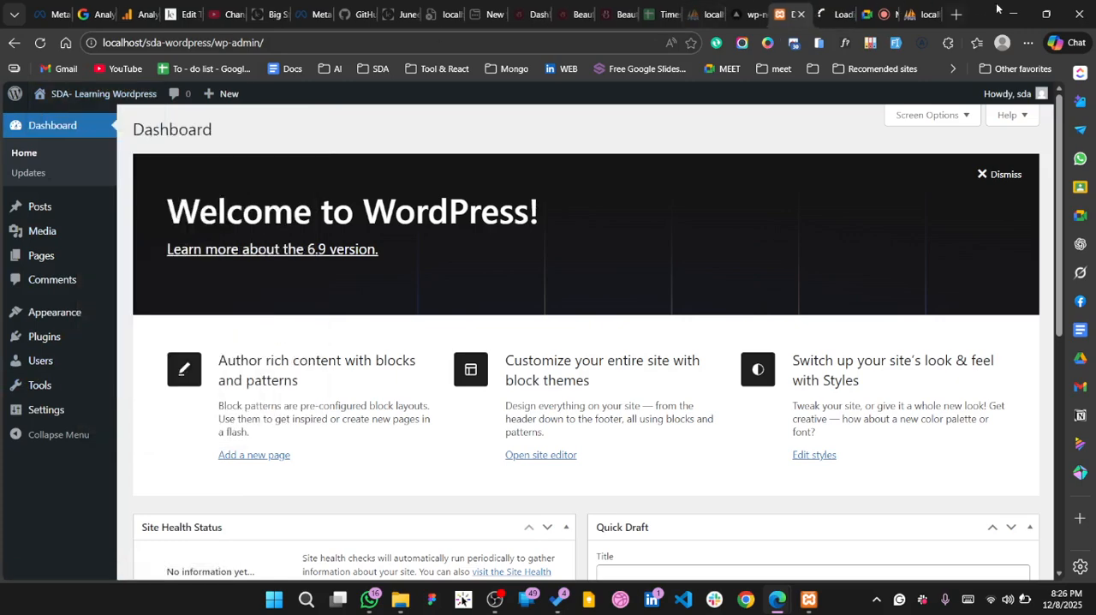
pyautogui.click(829, 22)
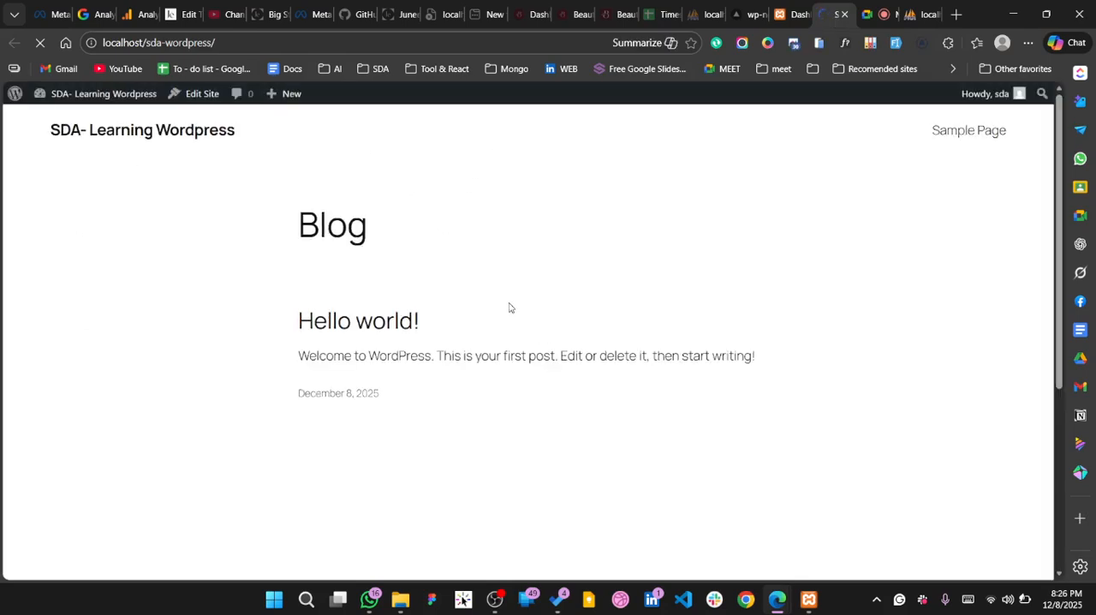
# Delete the inactive Twenty Twenty-Three and Twenty Twenty-Four themes from the installed themes in the site's admin area
pyautogui.click(792, 14)
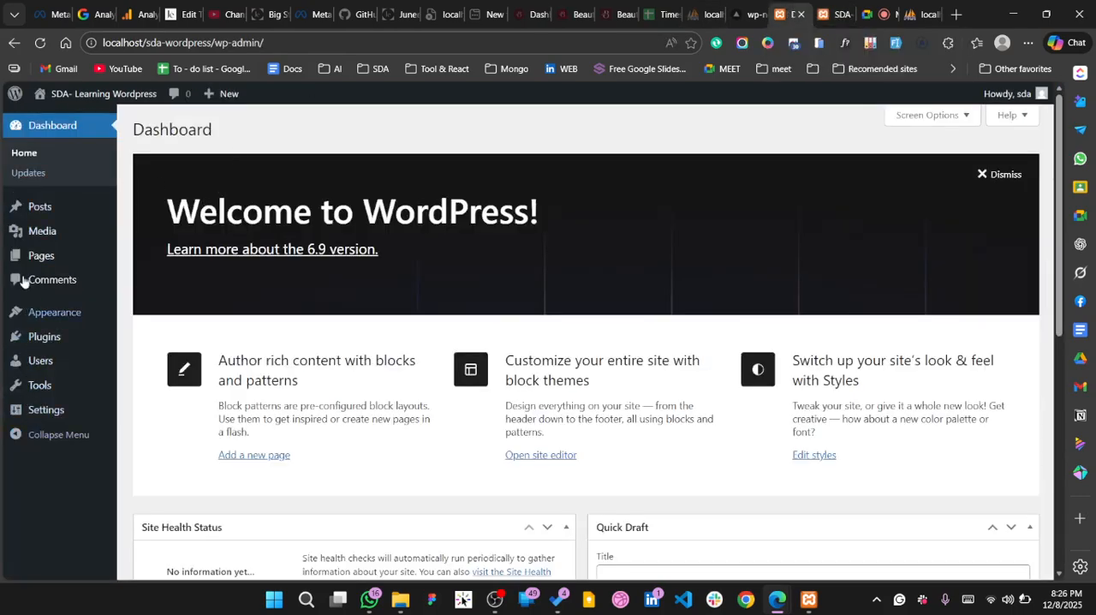
pyautogui.moveTo(57, 314)
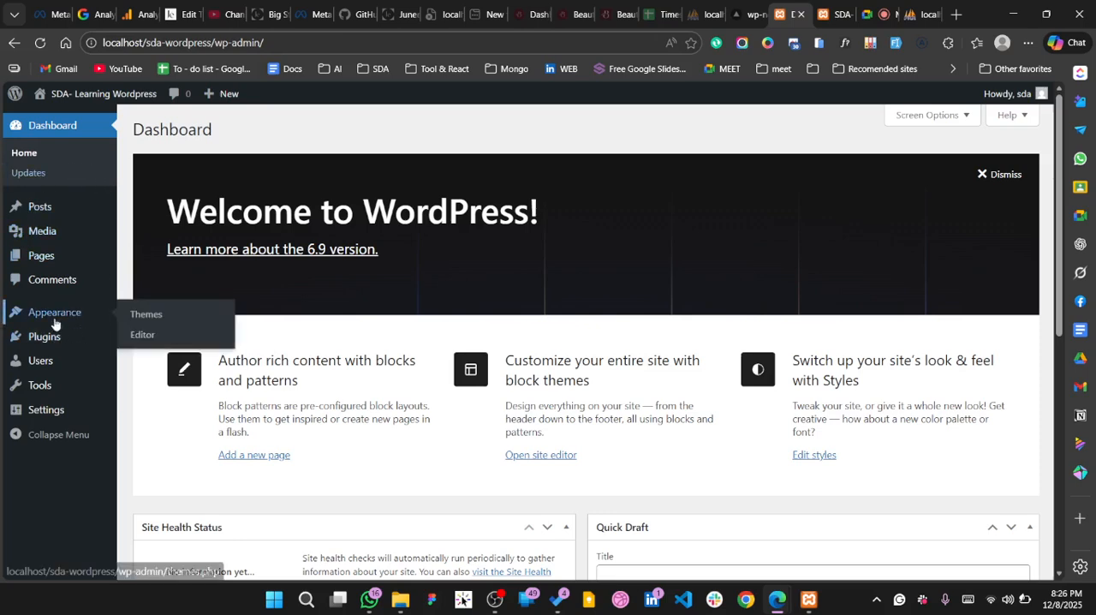
pyautogui.click(152, 318)
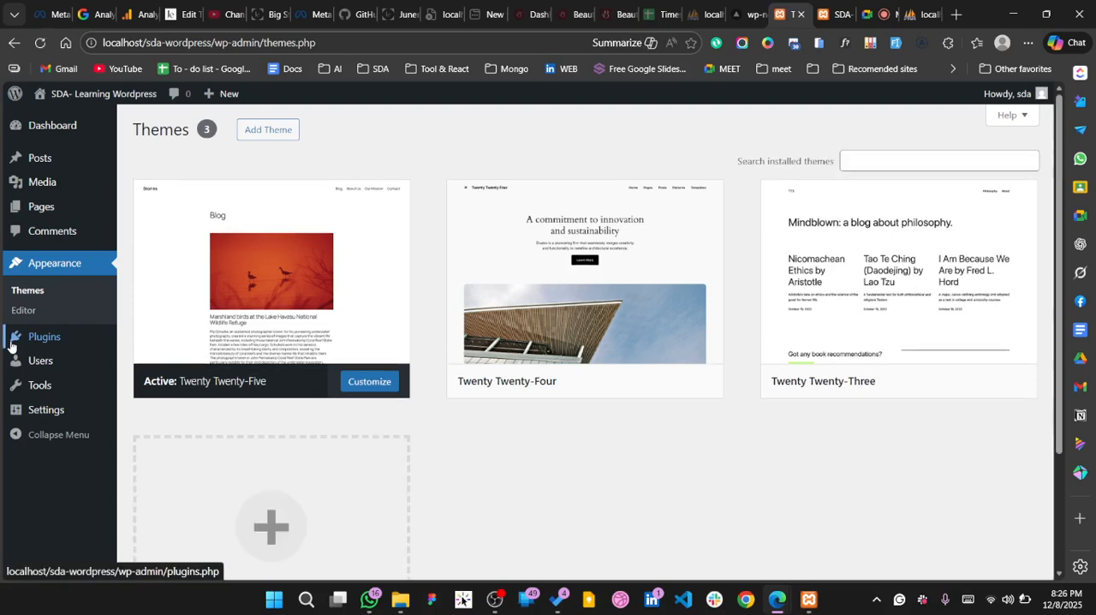
pyautogui.scroll(-1, 265, 357)
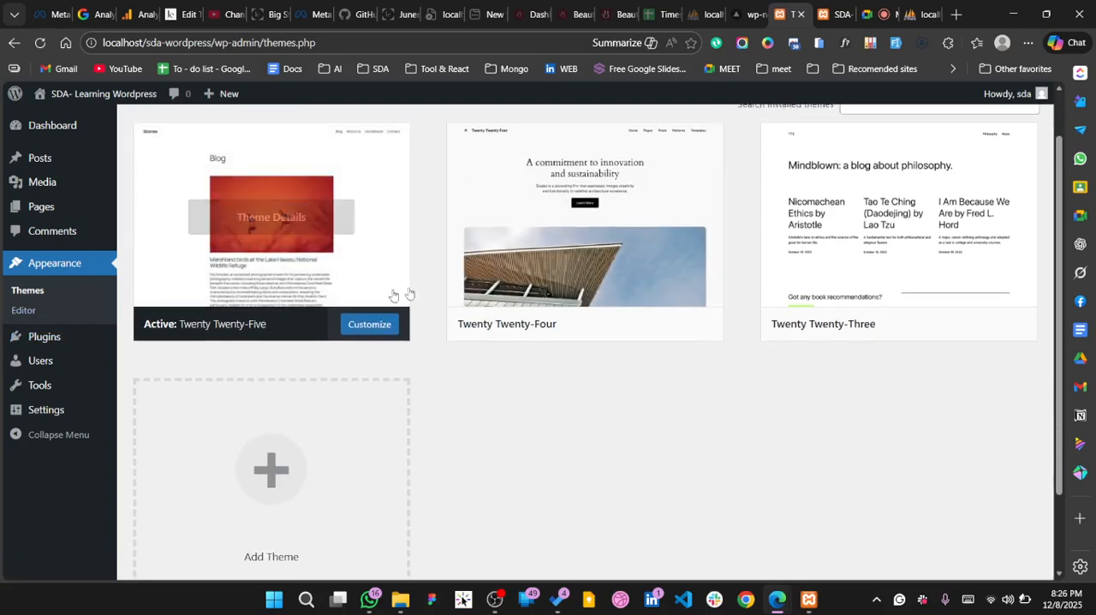
pyautogui.scroll(1, 824, 259)
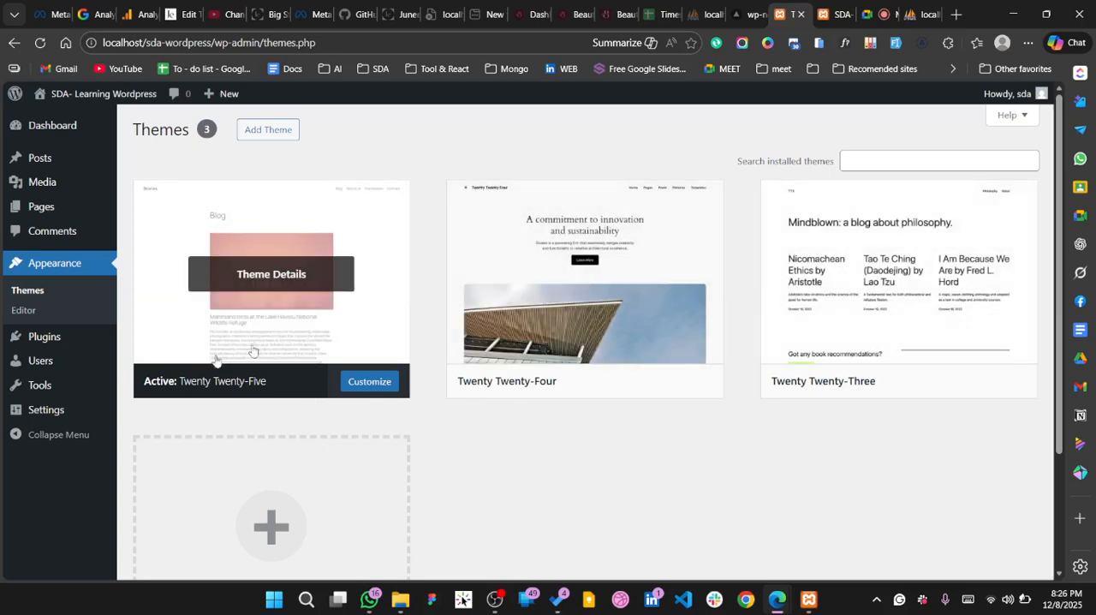
pyautogui.click(805, 324)
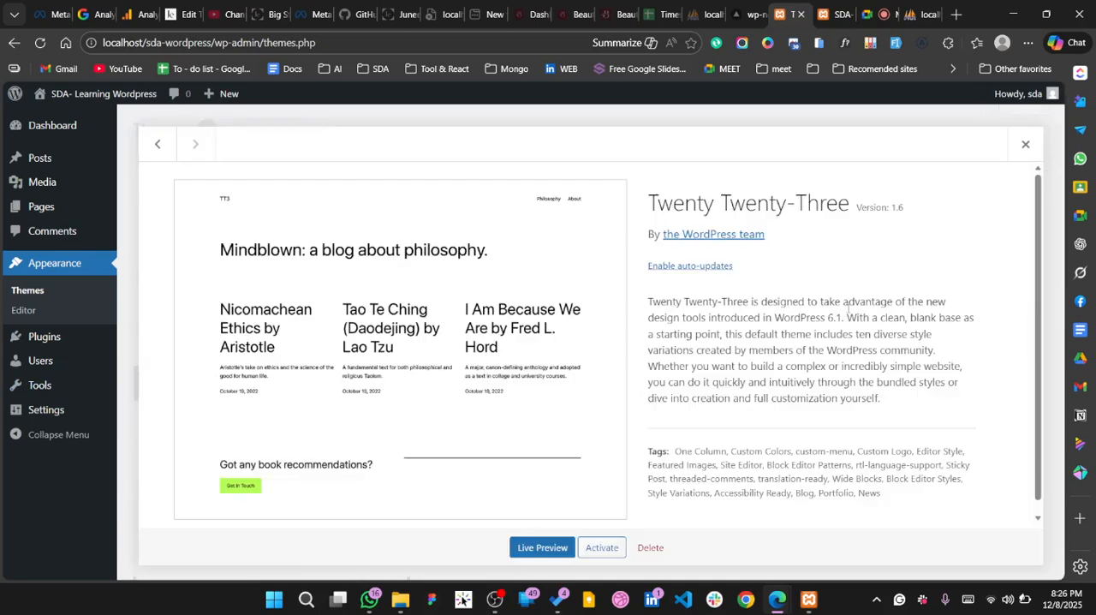
pyautogui.click(653, 548)
pyautogui.click(617, 167)
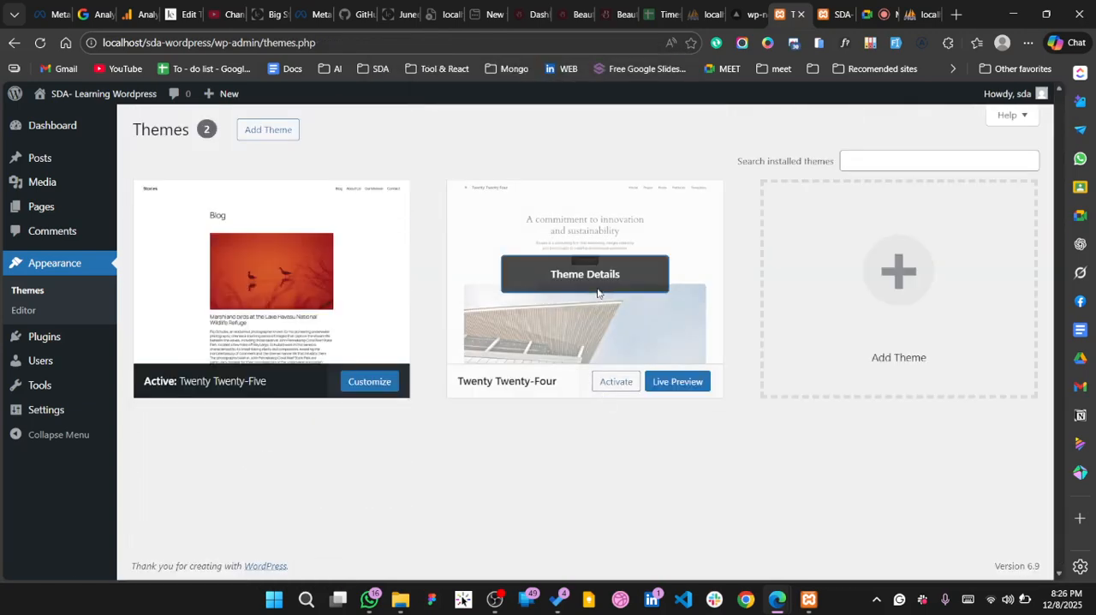
pyautogui.click(599, 294)
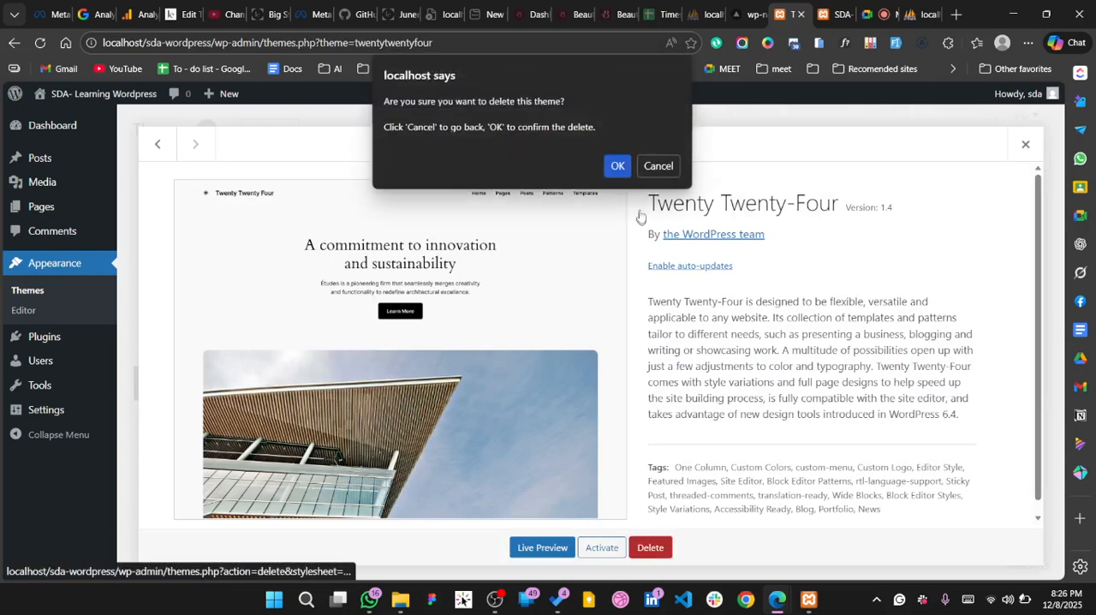
pyautogui.click(615, 161)
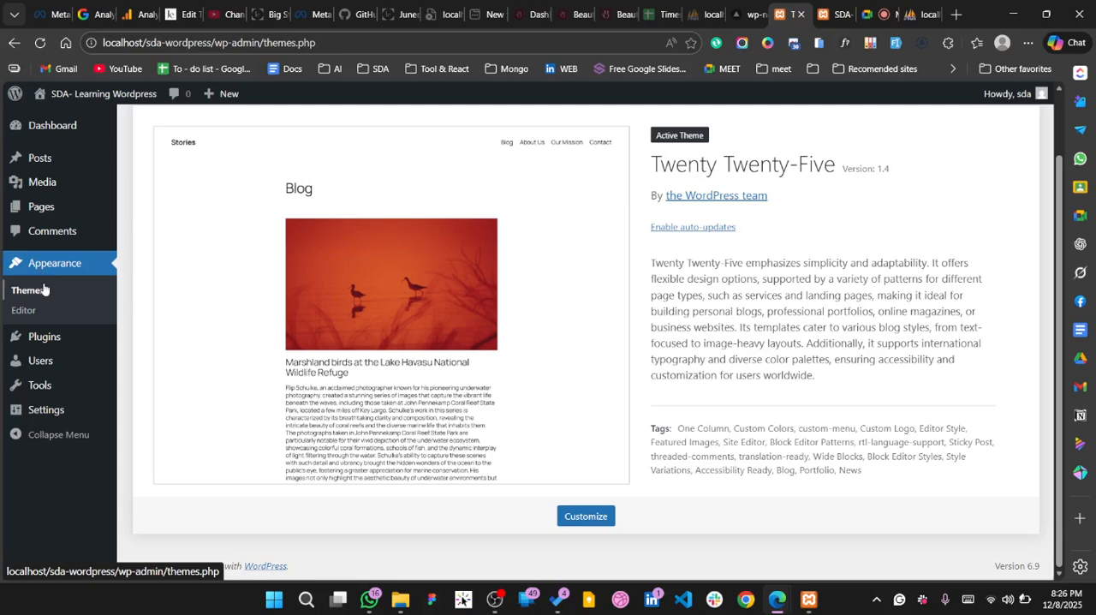
# Open the About WordPress page and read the What's New section for version 6.9
pyautogui.moveTo(83, 218)
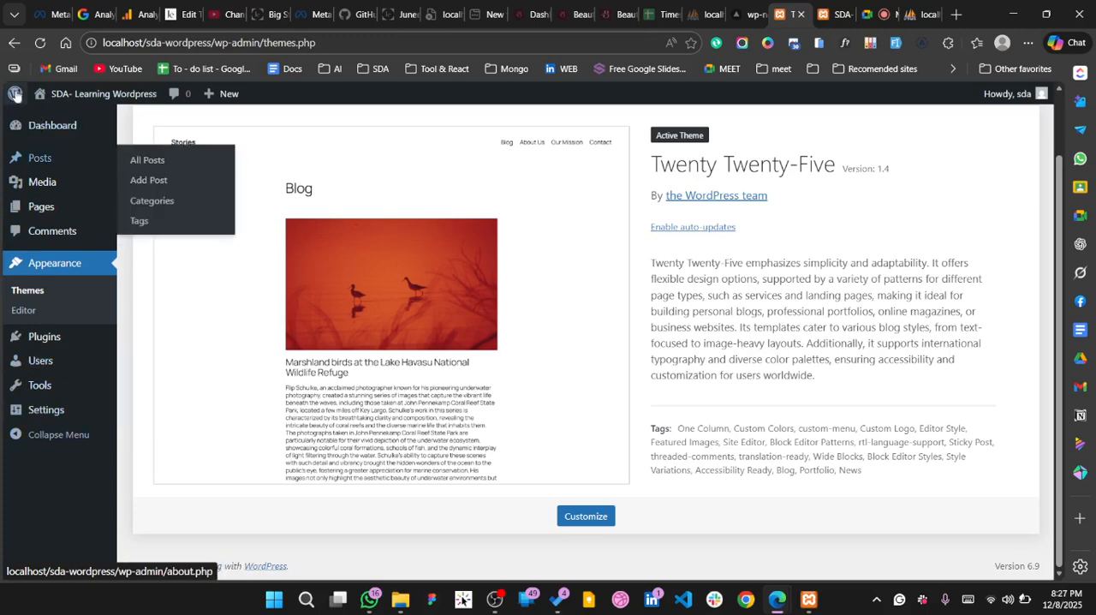
pyautogui.moveTo(14, 94)
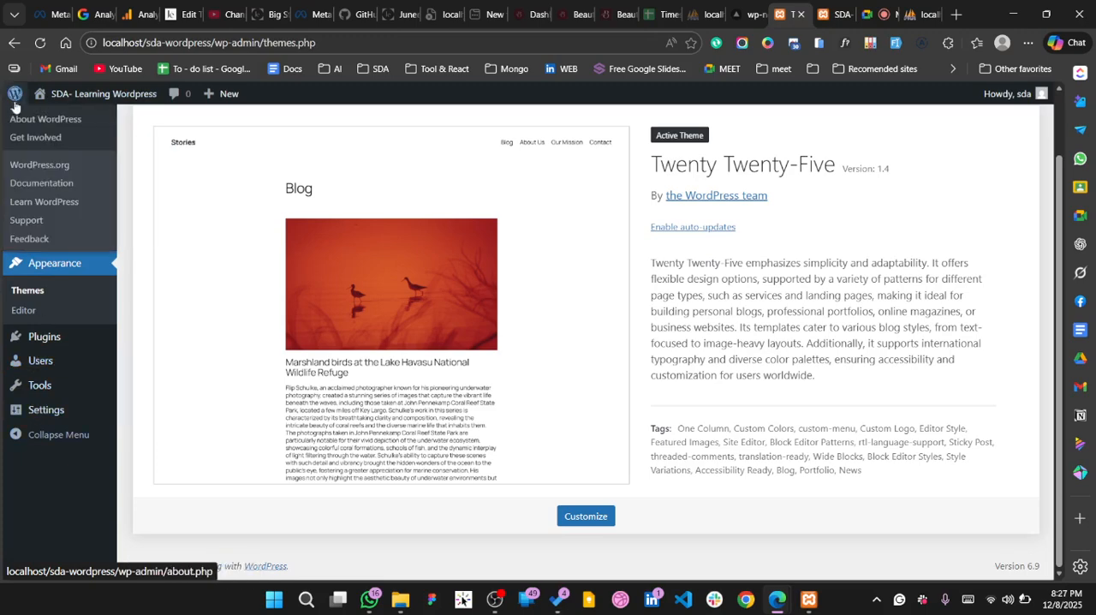
pyautogui.click(75, 125)
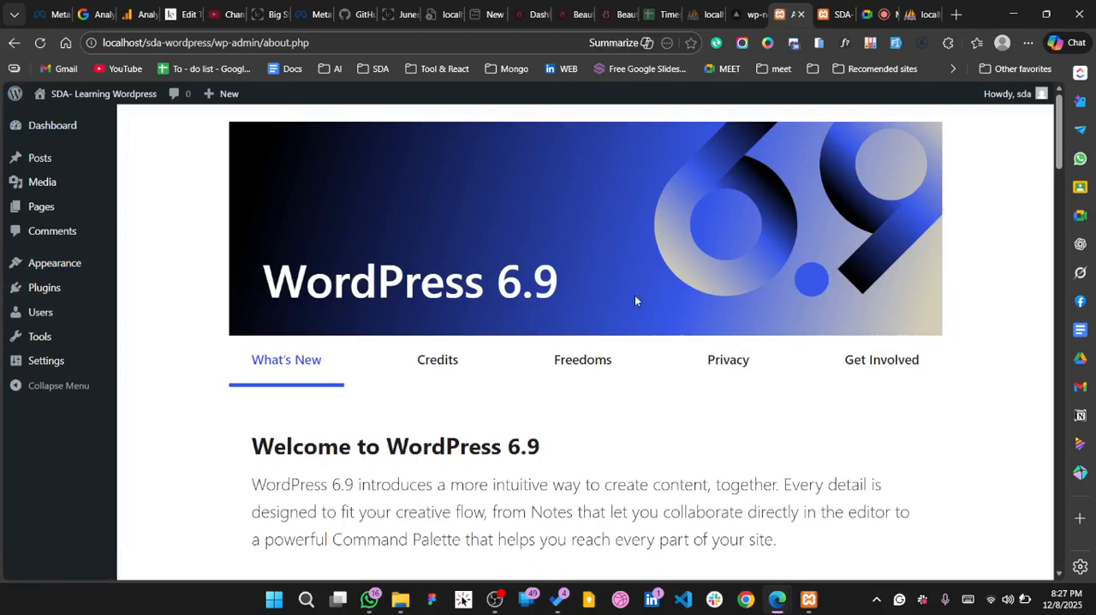
pyautogui.scroll(-2, 635, 300)
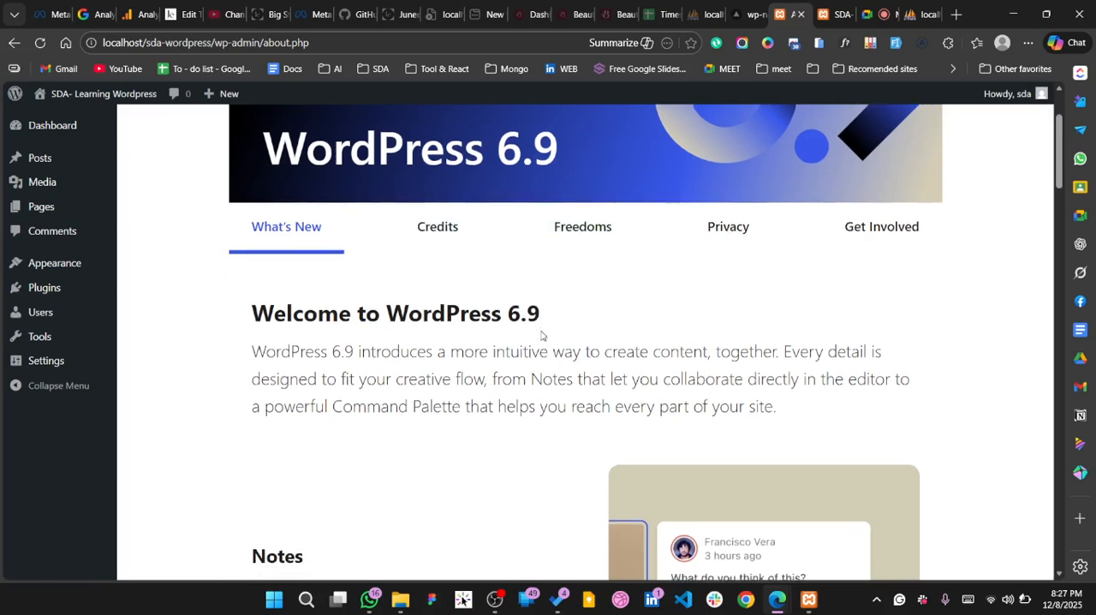
# Read the rest of the WordPress 6.9 overview, covering Notes, Visual drag and drop, Command Palette and the release resources
pyautogui.scroll(-2, 541, 336)
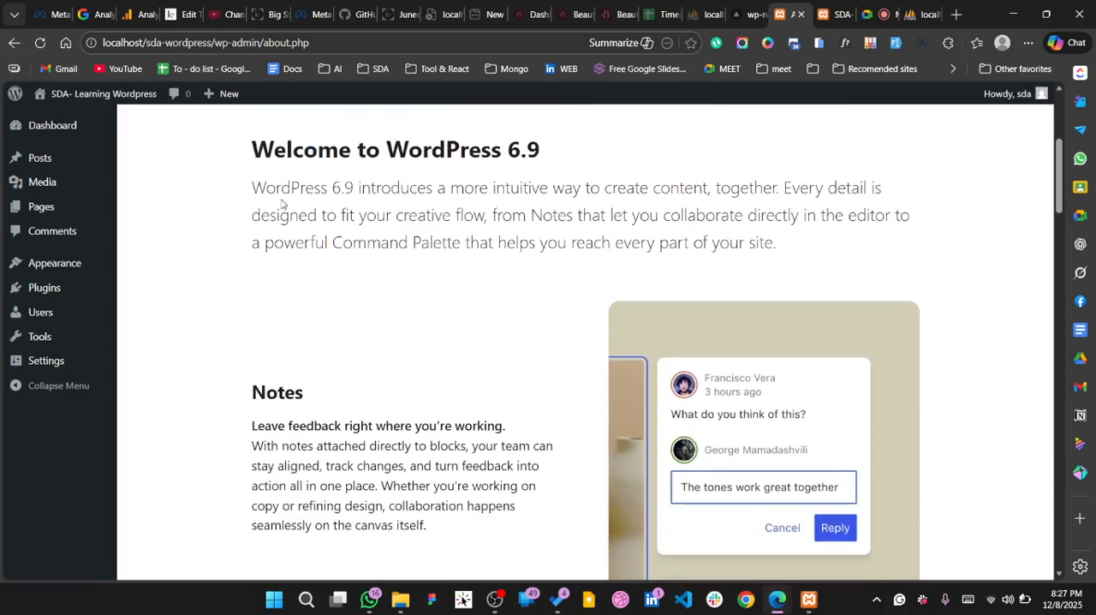
pyautogui.moveTo(252, 188); pyautogui.dragTo(808, 252)
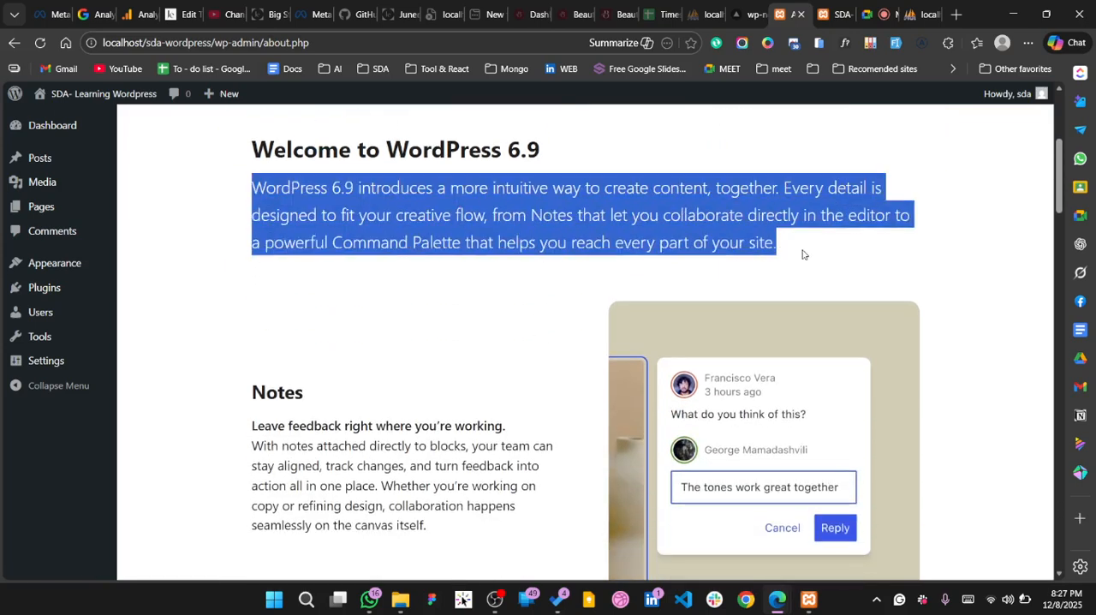
pyautogui.click(446, 368)
pyautogui.scroll(-1, 446, 368)
pyautogui.scroll(-8, 446, 368)
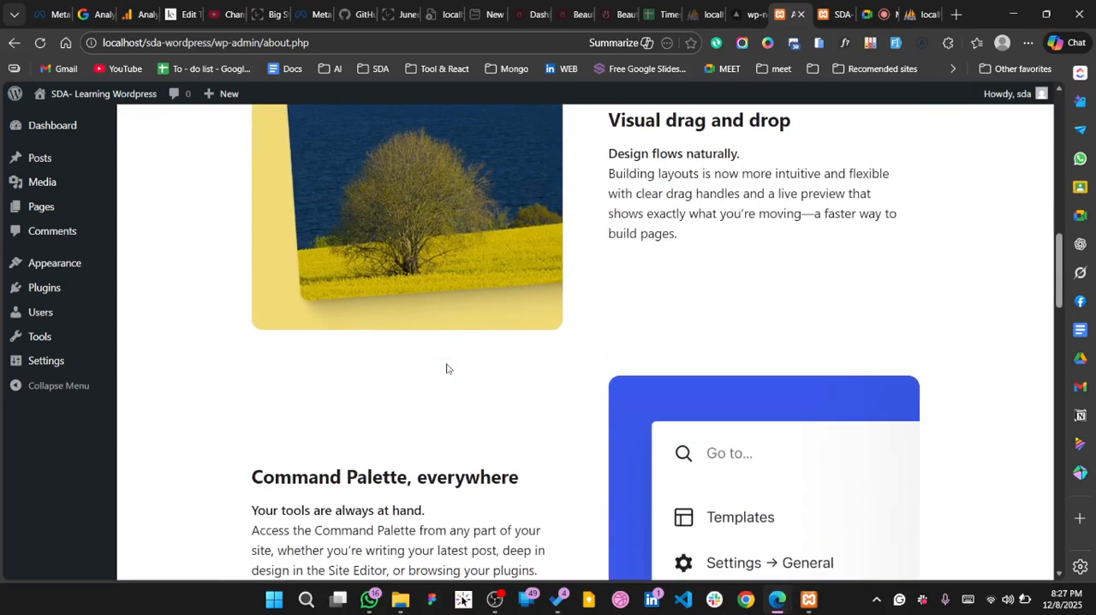
pyautogui.scroll(1, 459, 210)
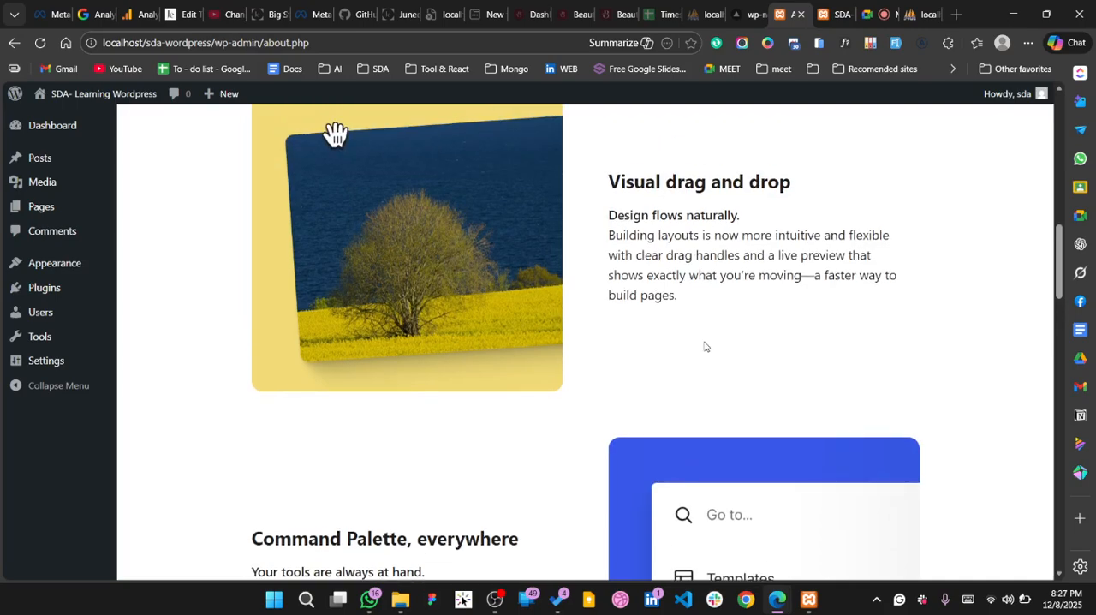
pyautogui.scroll(-1, 705, 346)
pyautogui.scroll(-3, 739, 381)
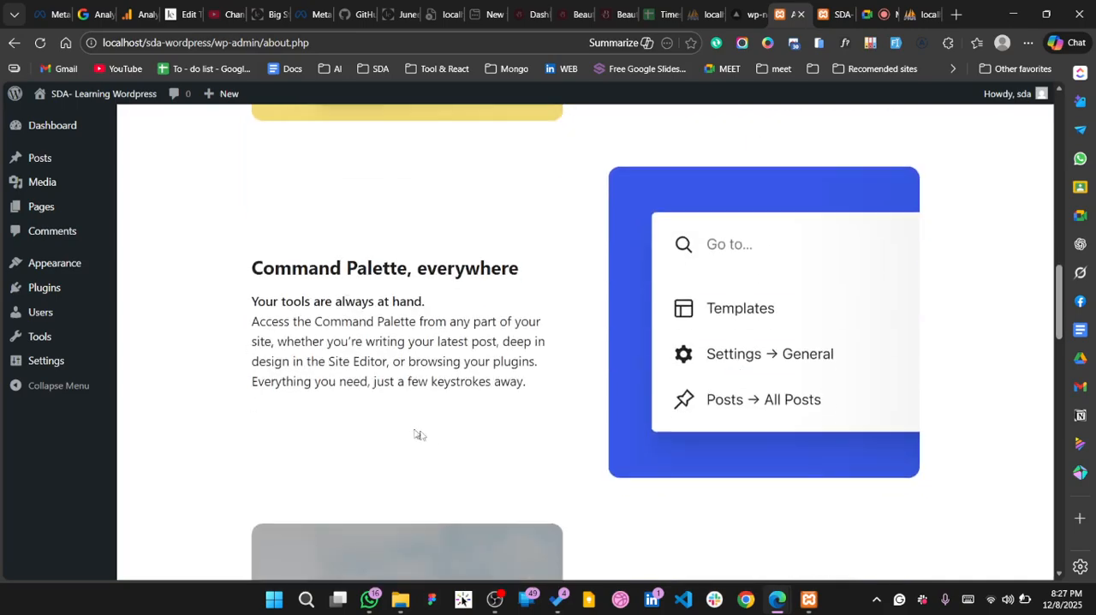
pyautogui.scroll(-7, 418, 435)
pyautogui.scroll(-10, 431, 437)
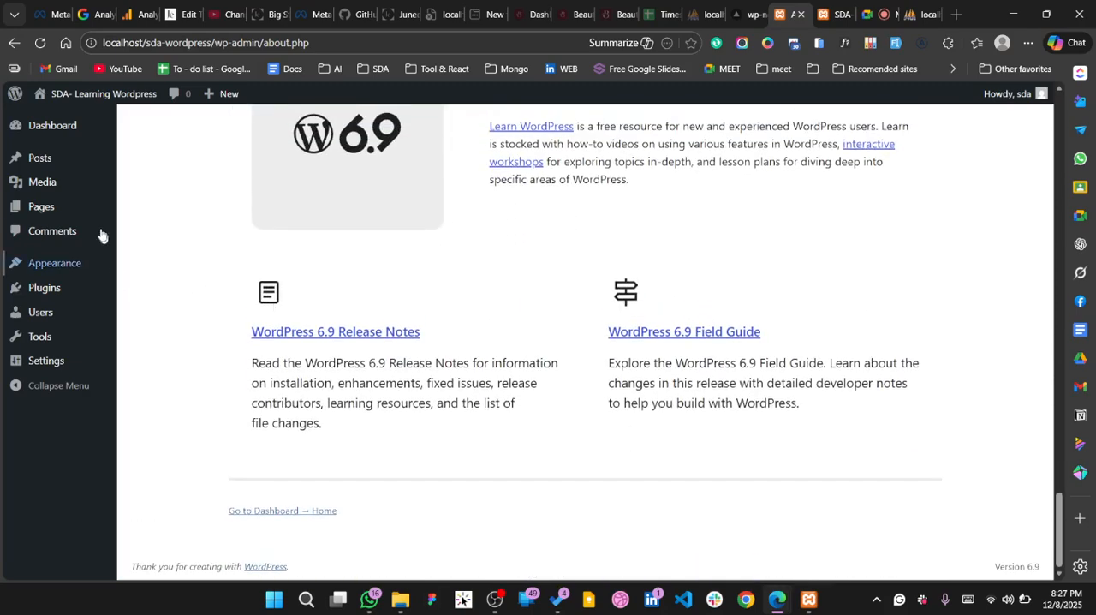
# Open the Learn WordPress site from the admin's WordPress links in a new tab and switch to it
pyautogui.moveTo(49, 105)
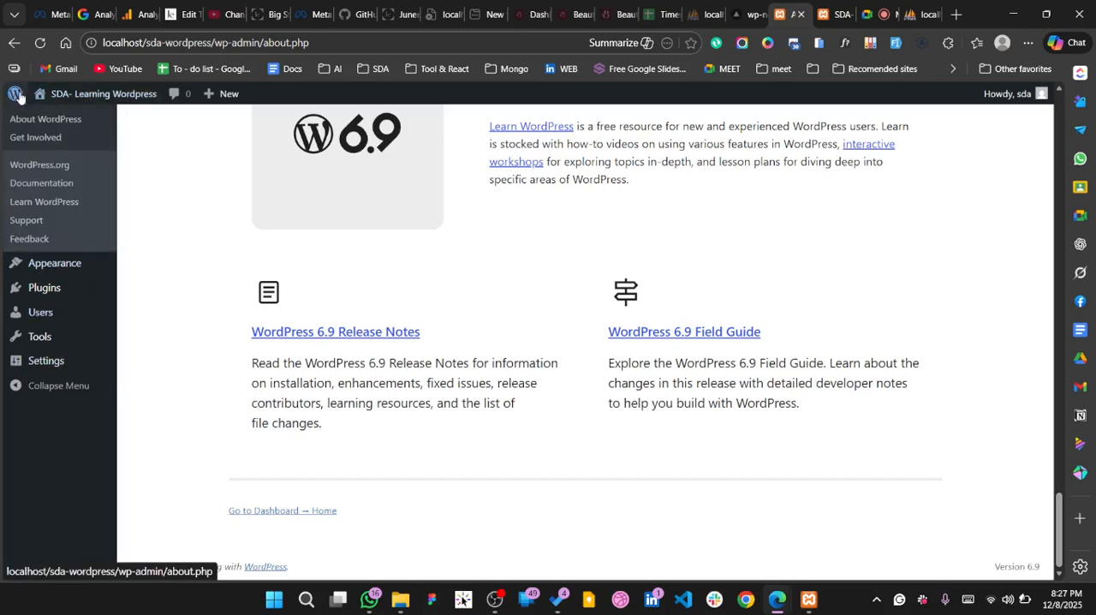
pyautogui.rightClick(48, 206)
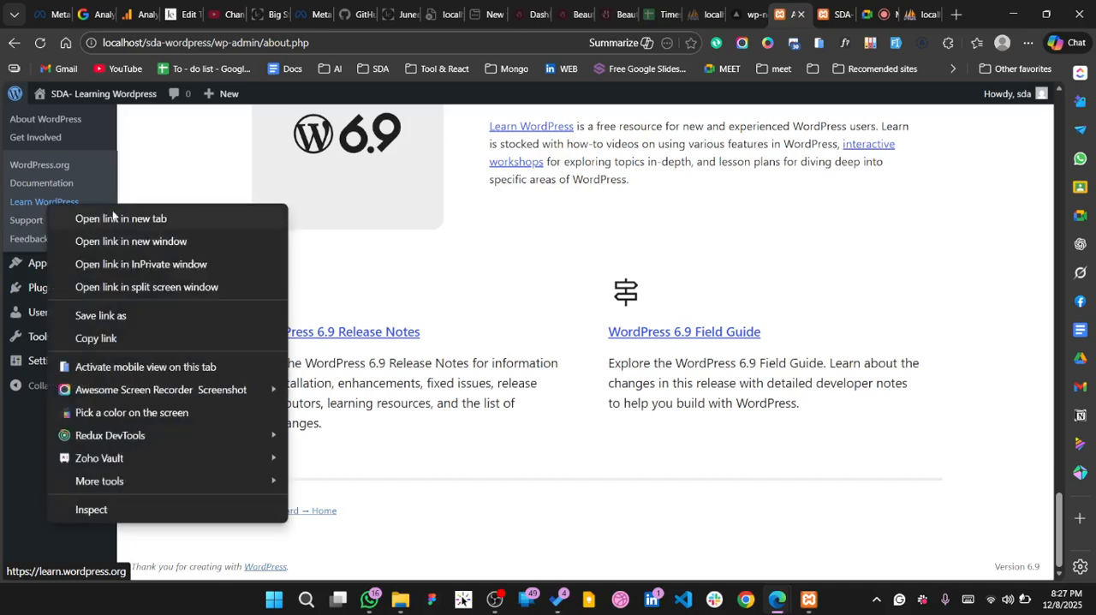
pyautogui.click(117, 219)
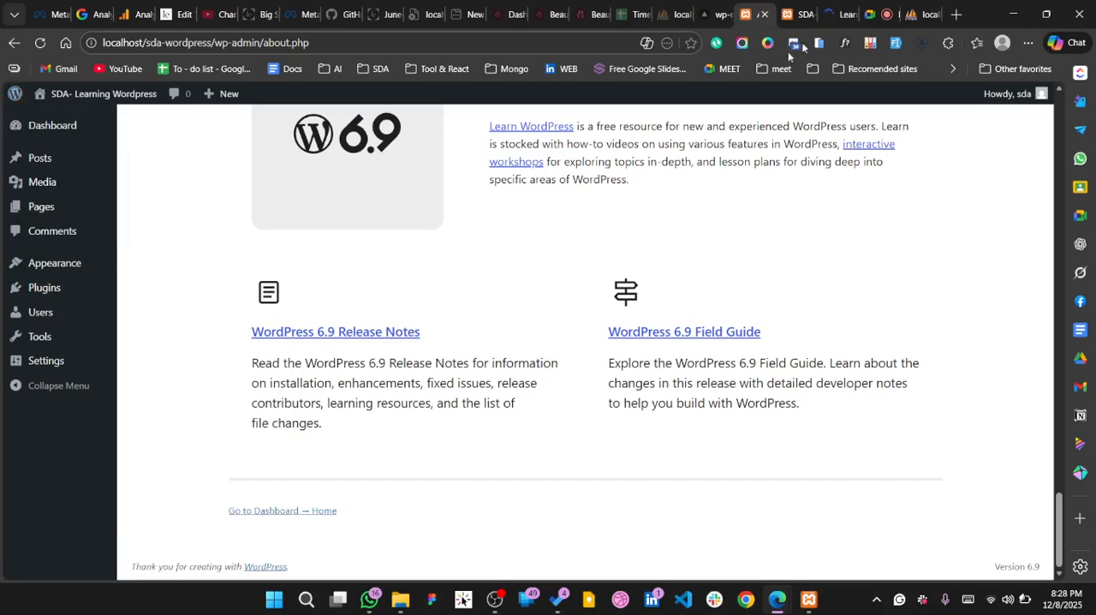
pyautogui.click(835, 13)
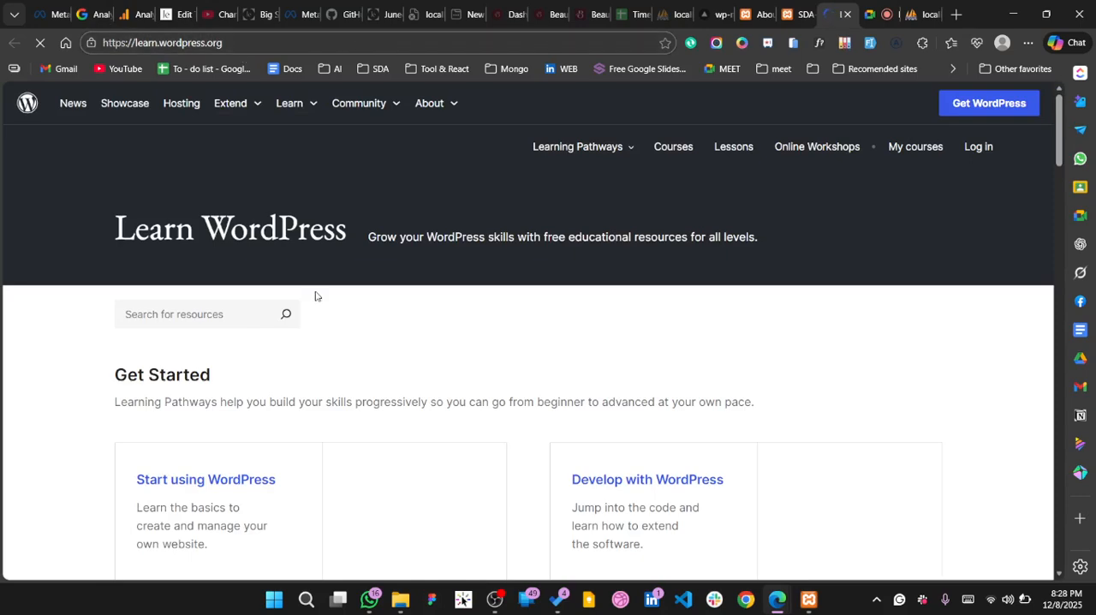
# Open the Develop with WordPress learning pathway from the Get Started section in a new tab
pyautogui.scroll(-3, 333, 381)
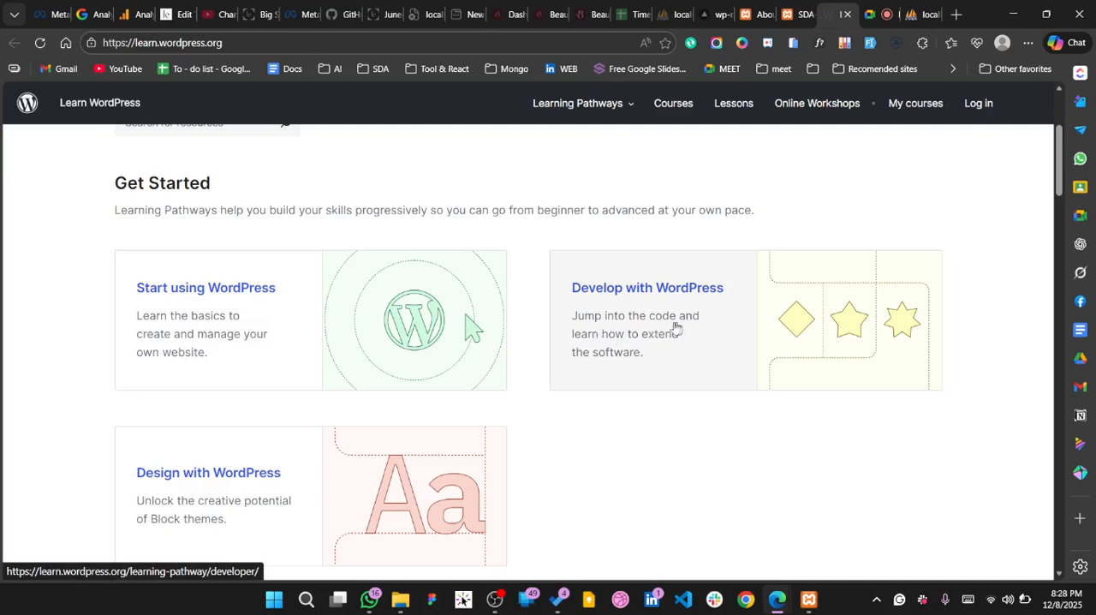
pyautogui.scroll(-1, 654, 359)
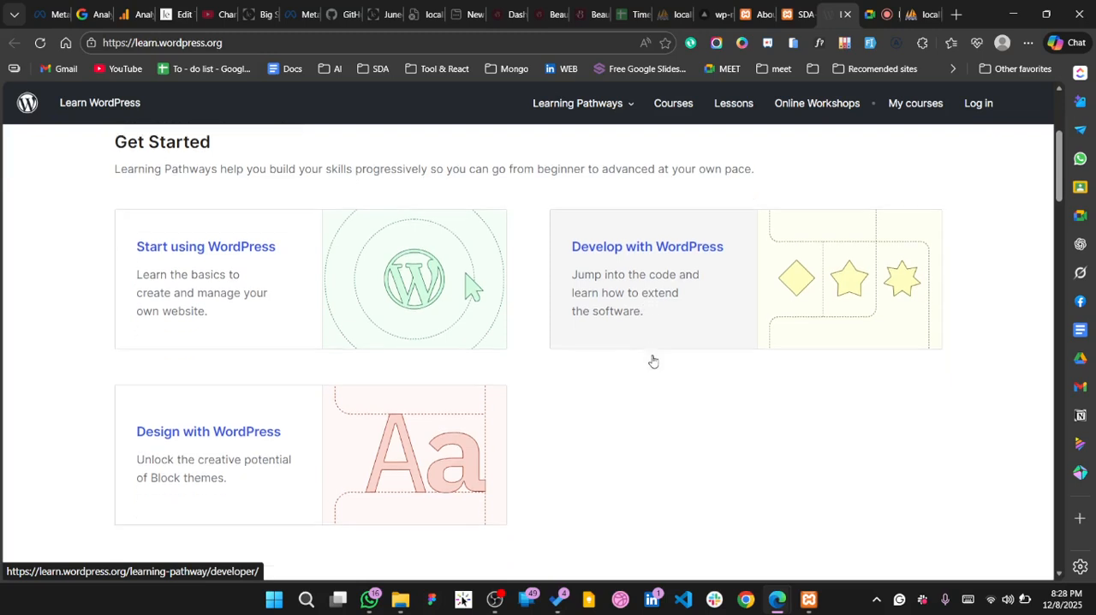
pyautogui.rightClick(633, 259)
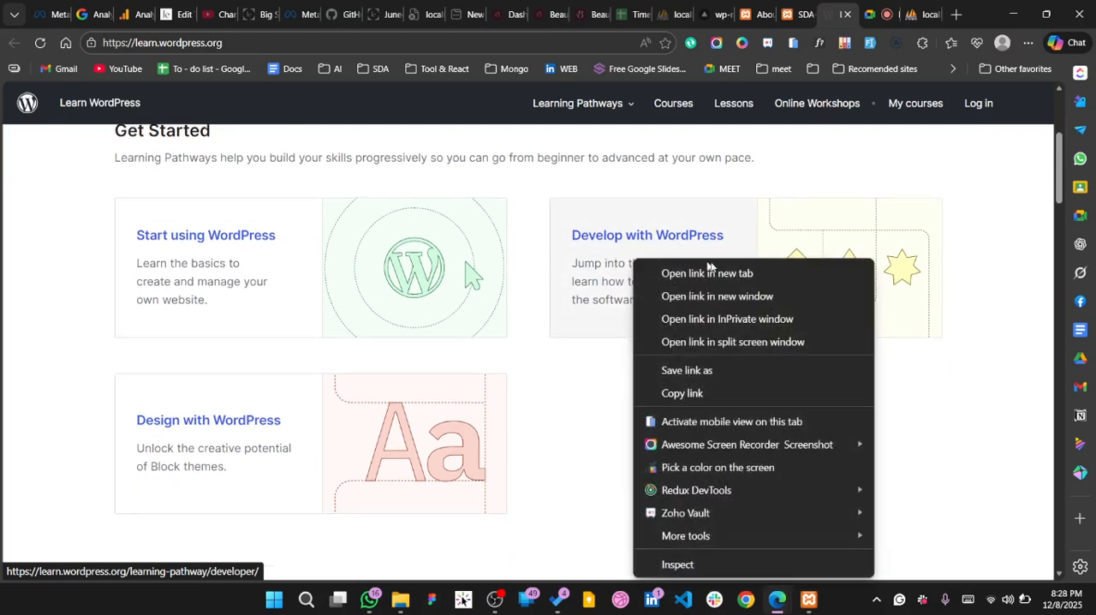
pyautogui.click(729, 274)
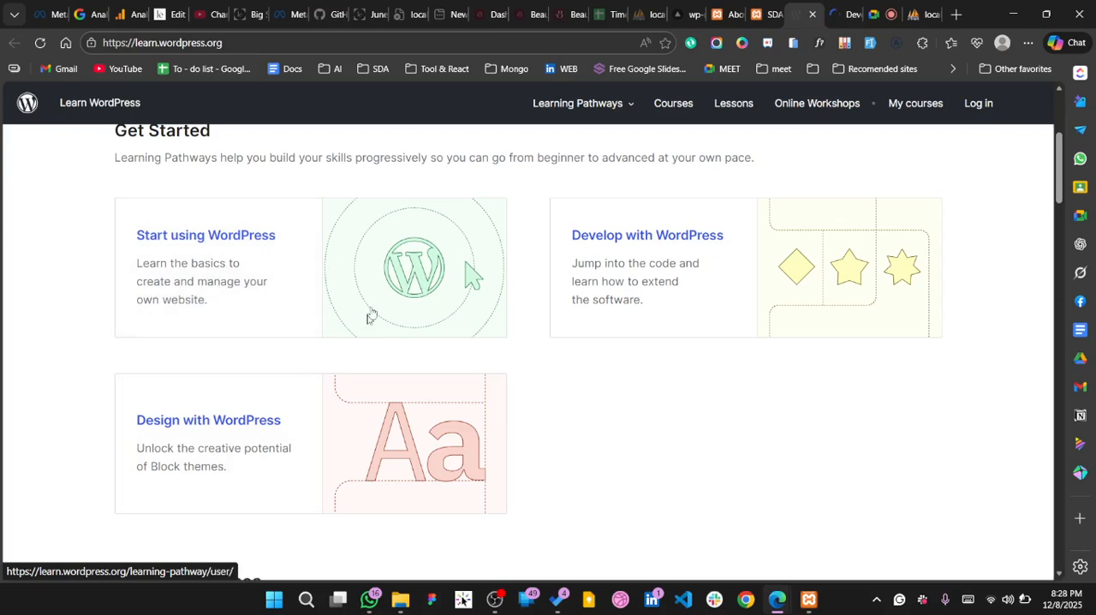
# Look through the learning pathways, Featured Courses and Featured Lessons on the Learn WordPress home page
pyautogui.scroll(-1, 245, 453)
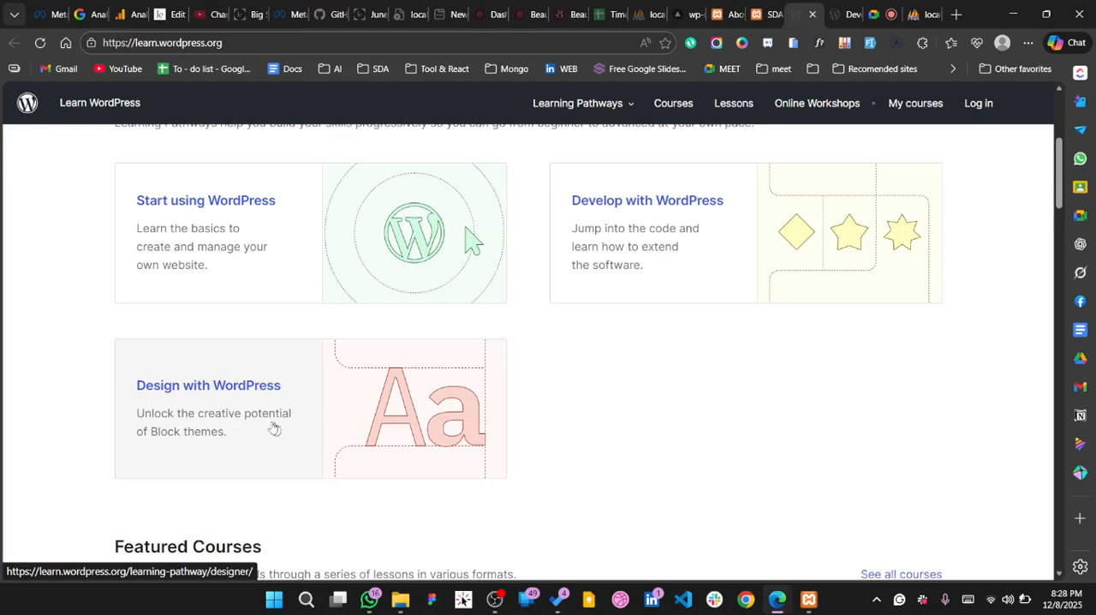
pyautogui.scroll(-1, 208, 400)
pyautogui.scroll(1, 209, 399)
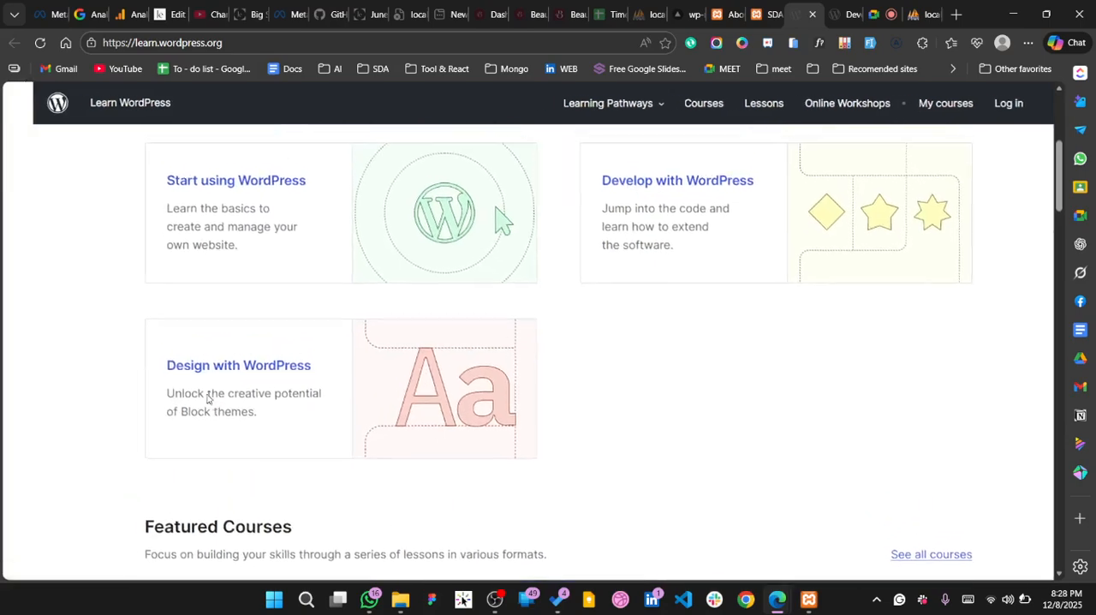
pyautogui.scroll(-2, 299, 417)
pyautogui.scroll(-3, 299, 416)
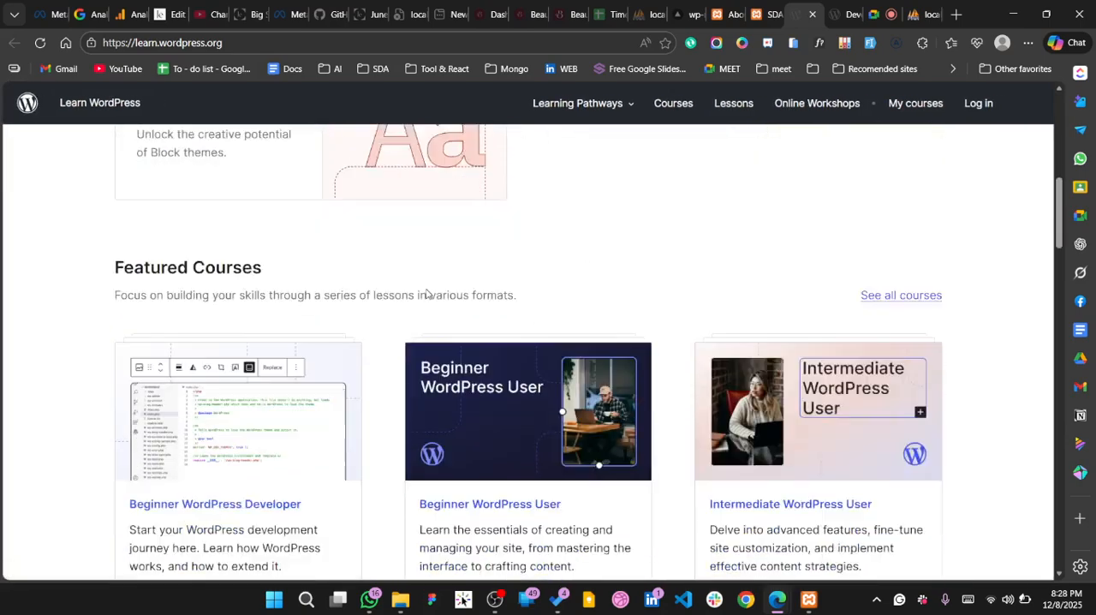
pyautogui.scroll(-1, 267, 234)
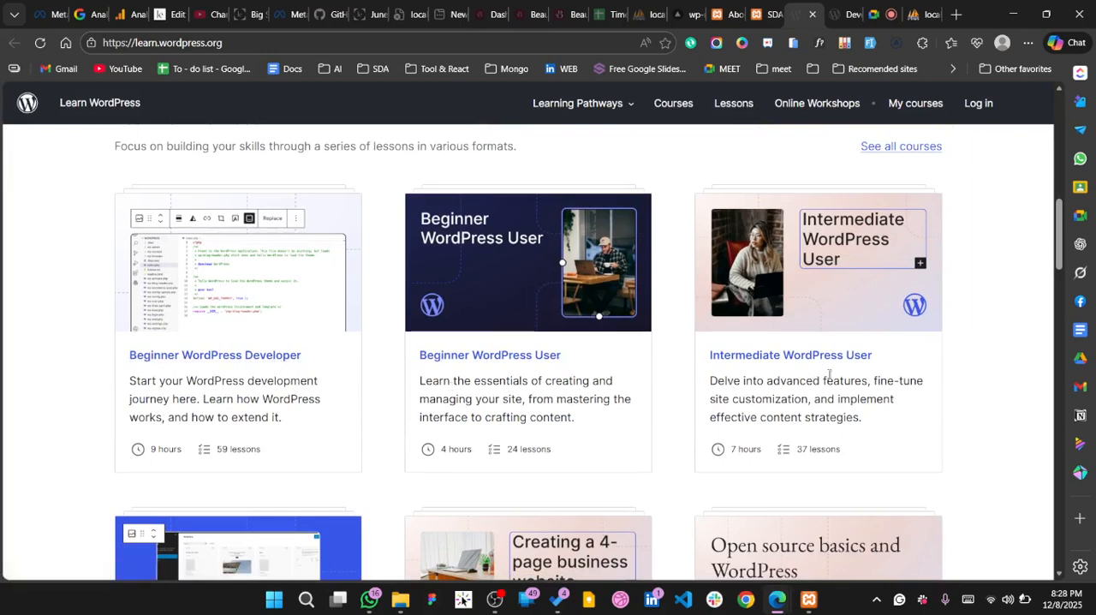
pyautogui.scroll(-2, 584, 381)
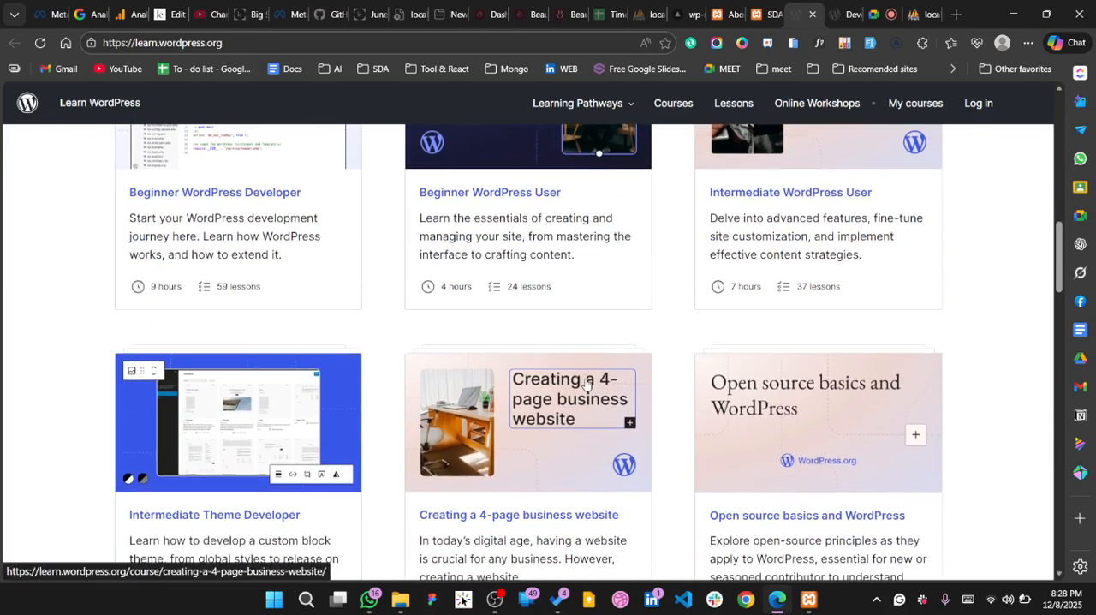
pyautogui.scroll(-1, 584, 381)
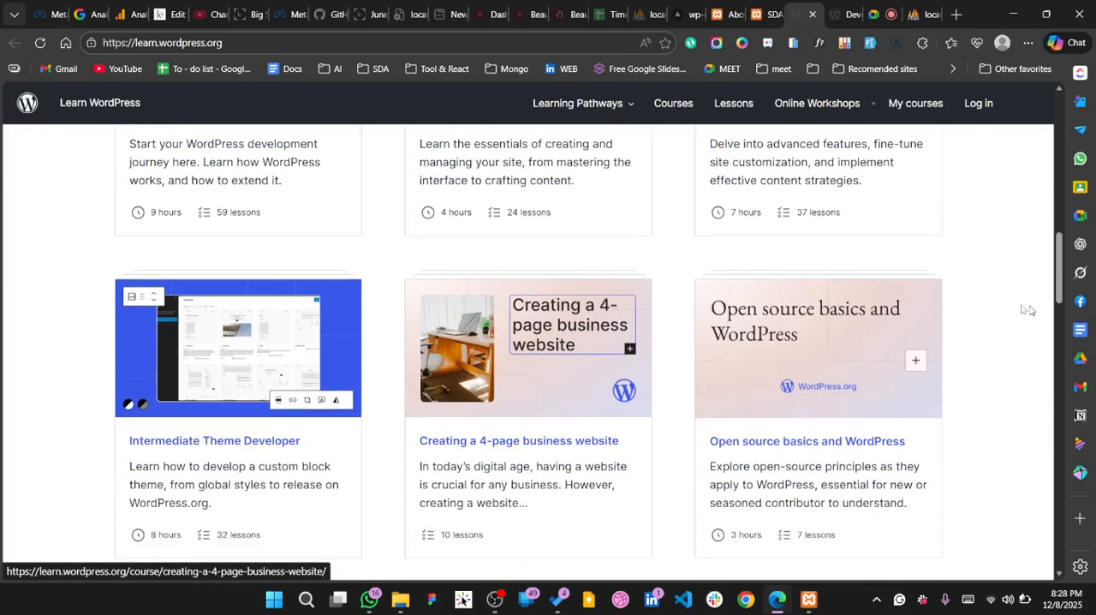
pyautogui.scroll(-1, 759, 420)
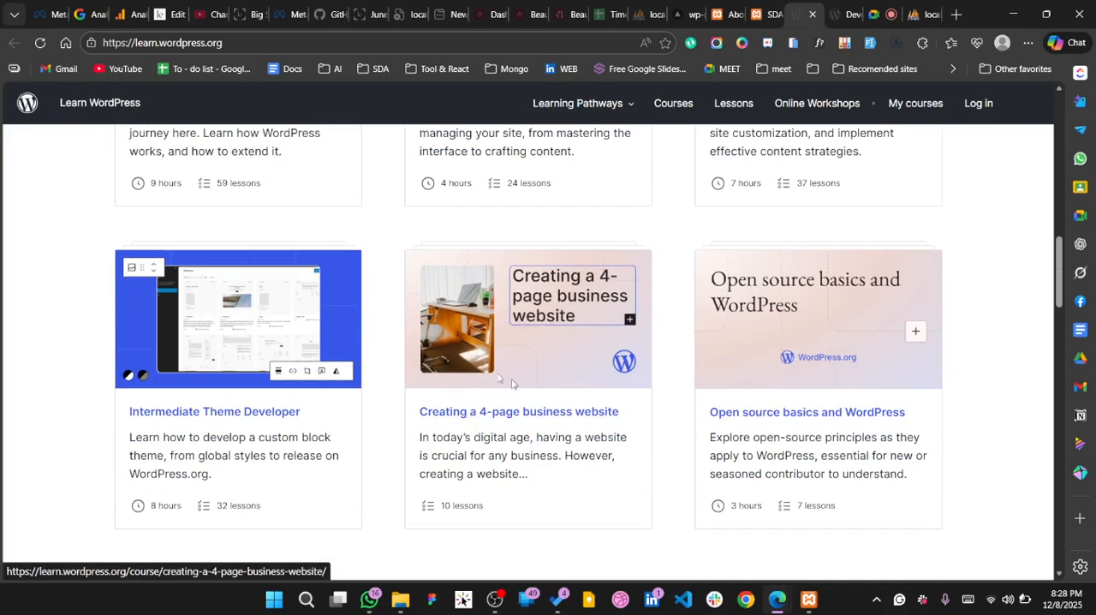
pyautogui.scroll(-2, 350, 411)
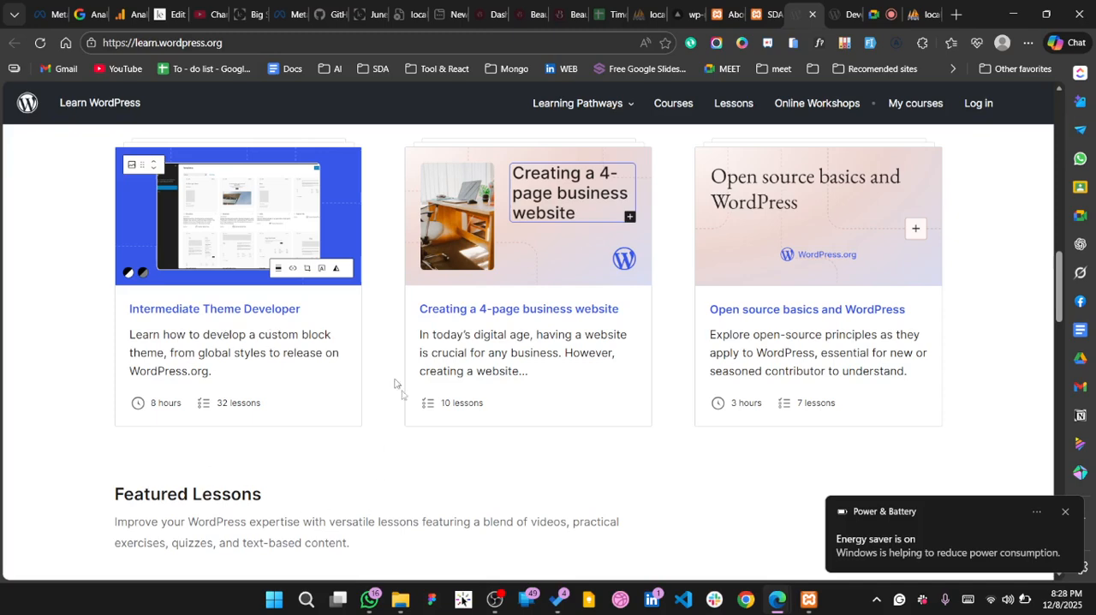
pyautogui.scroll(-3, 283, 452)
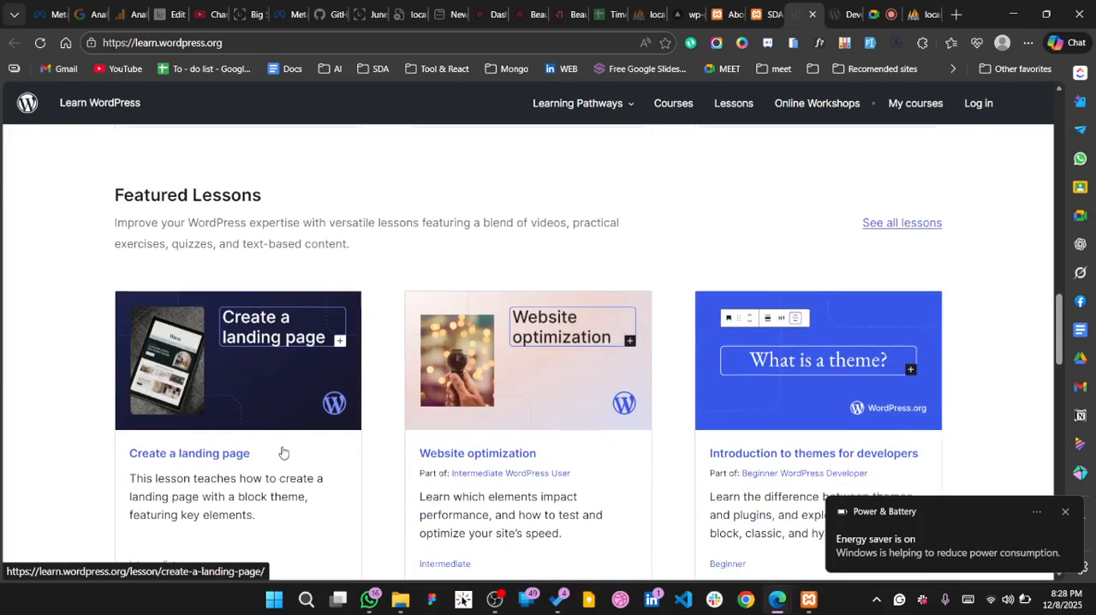
pyautogui.scroll(10, 670, 431)
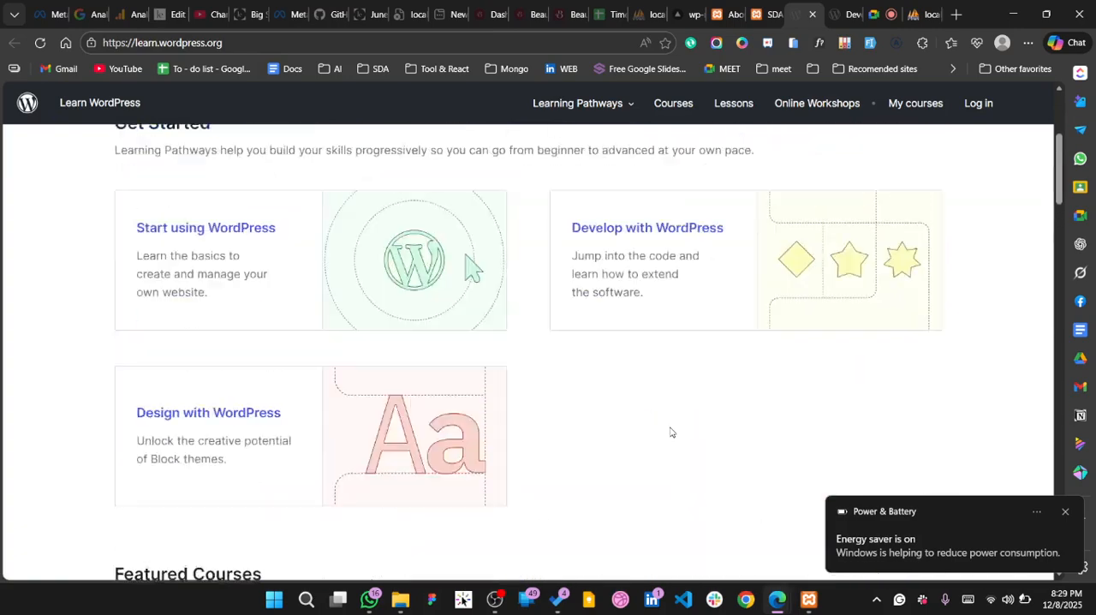
pyautogui.scroll(-1, 677, 436)
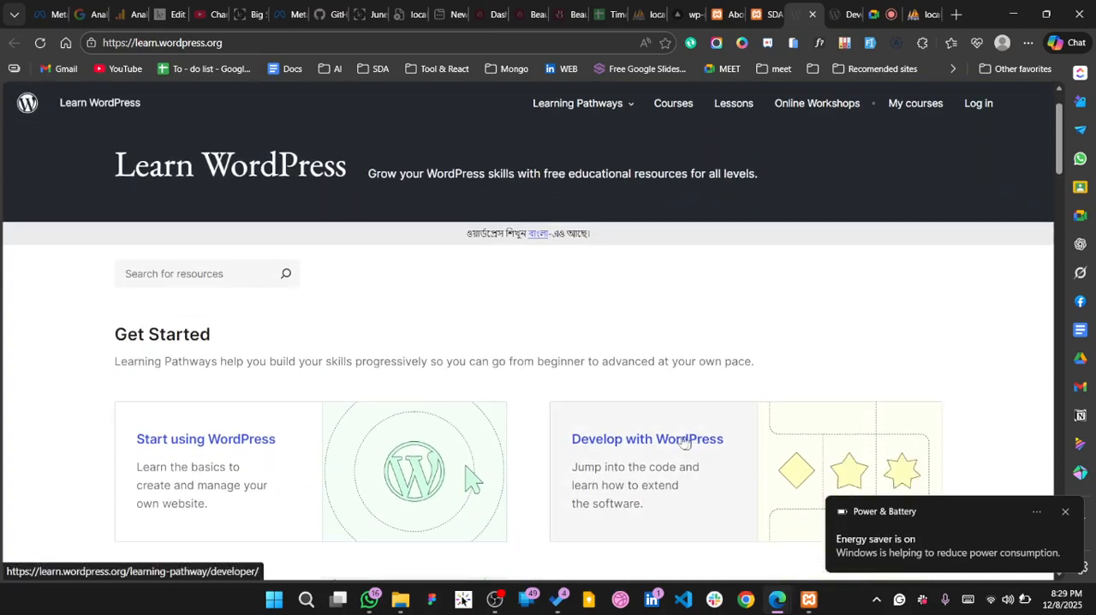
# View the Develop with WordPress pathway and examine its beginner and intermediate courses, dismissing the battery notification
pyautogui.click(679, 434)
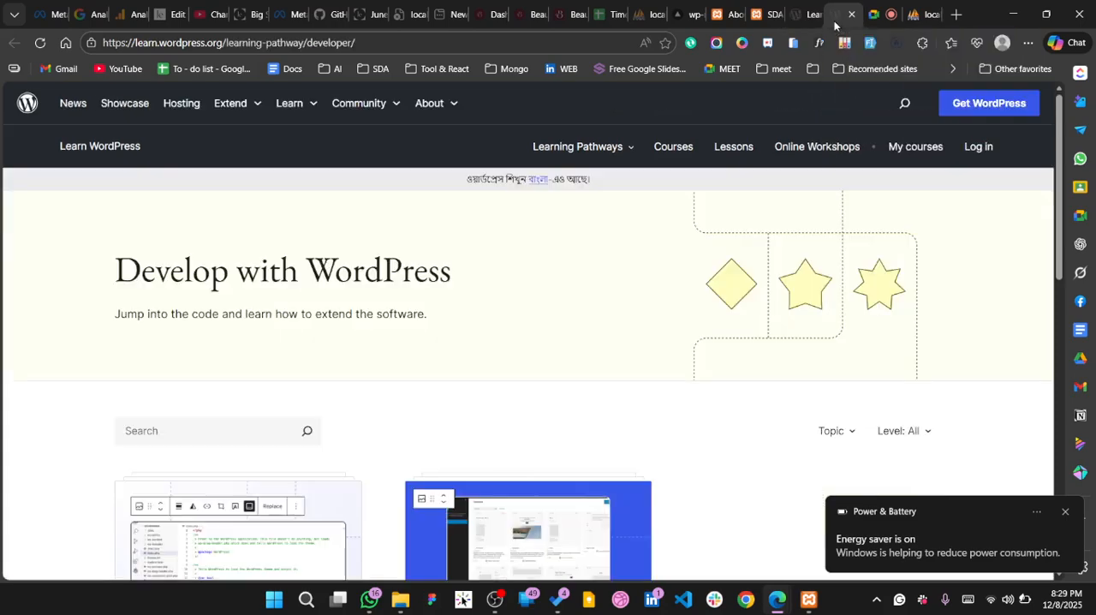
pyautogui.scroll(-1, 382, 306)
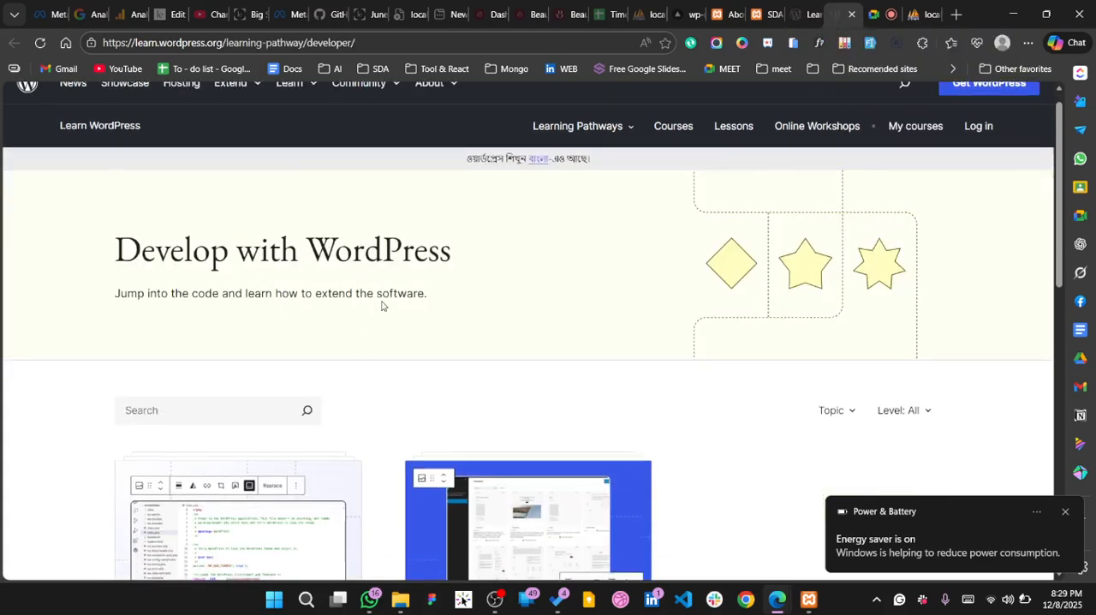
pyautogui.scroll(-3, 382, 305)
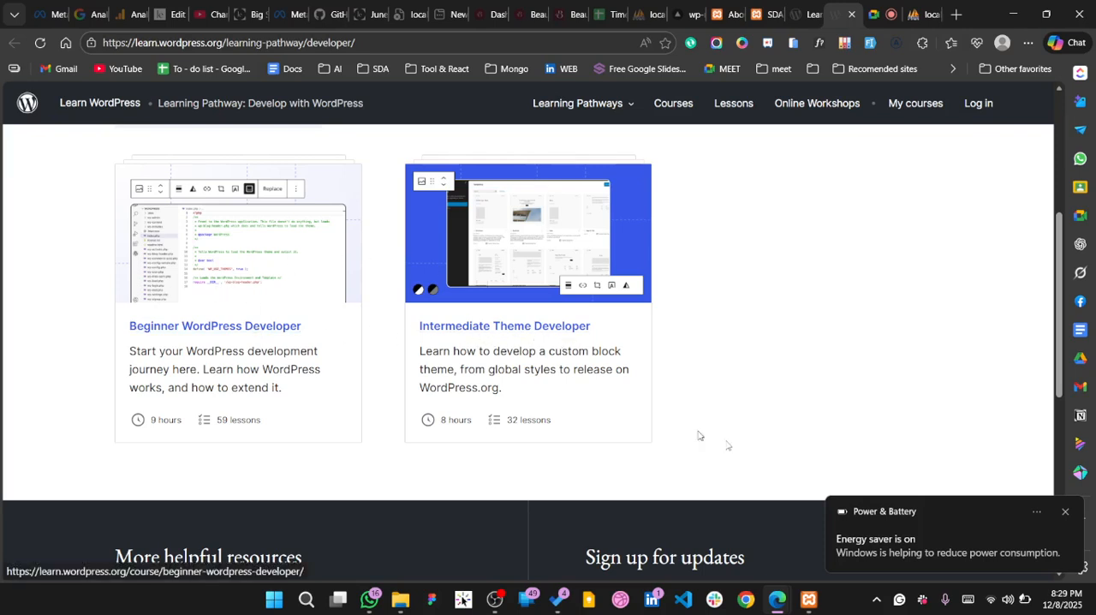
pyautogui.click(1062, 515)
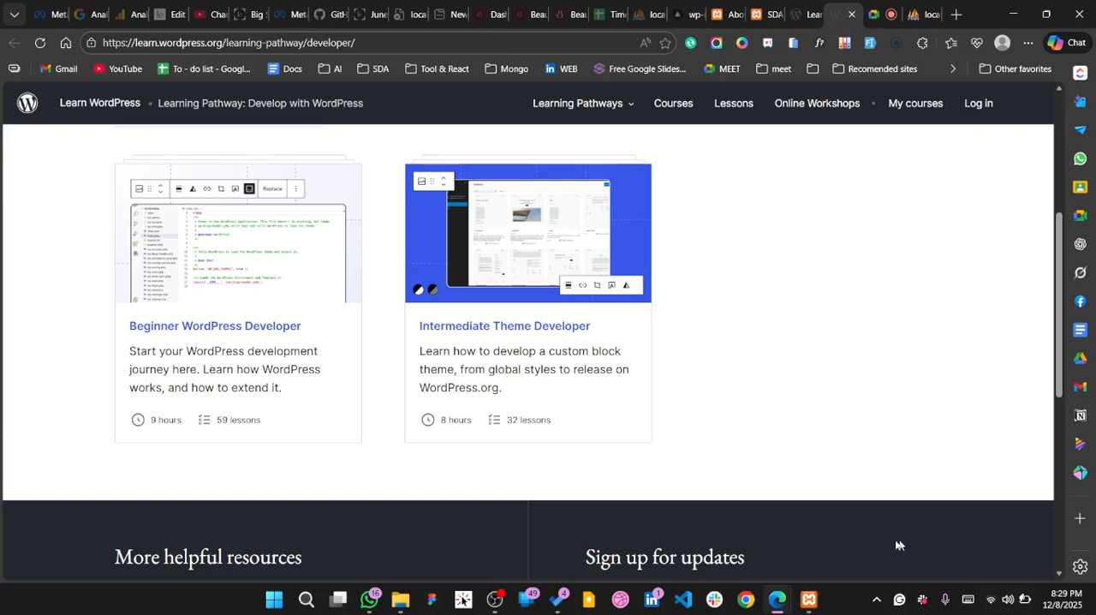
pyautogui.scroll(3, 416, 314)
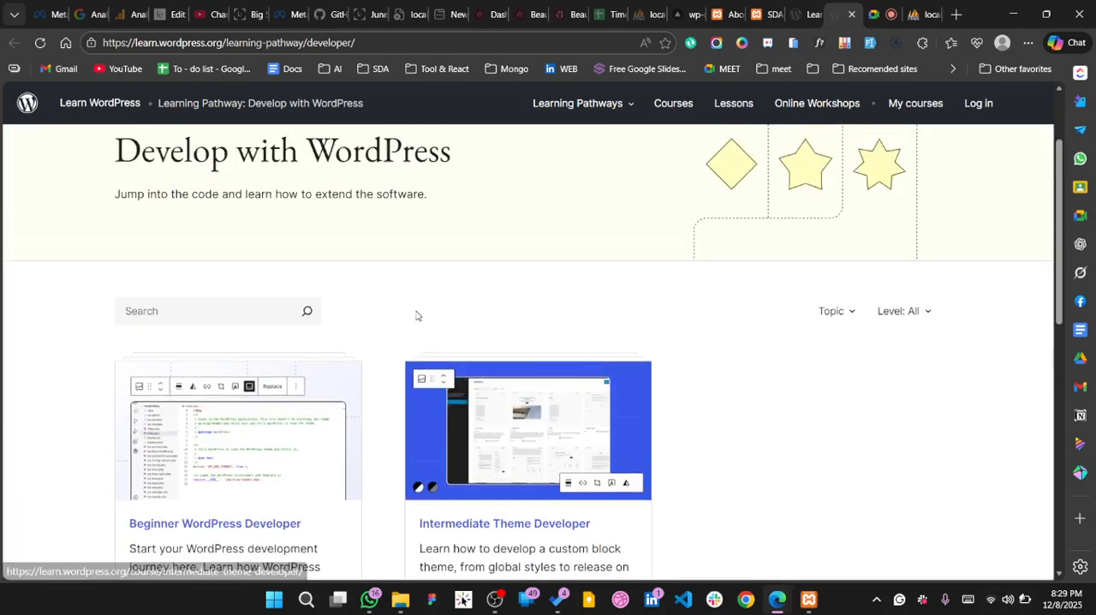
pyautogui.scroll(-2, 416, 313)
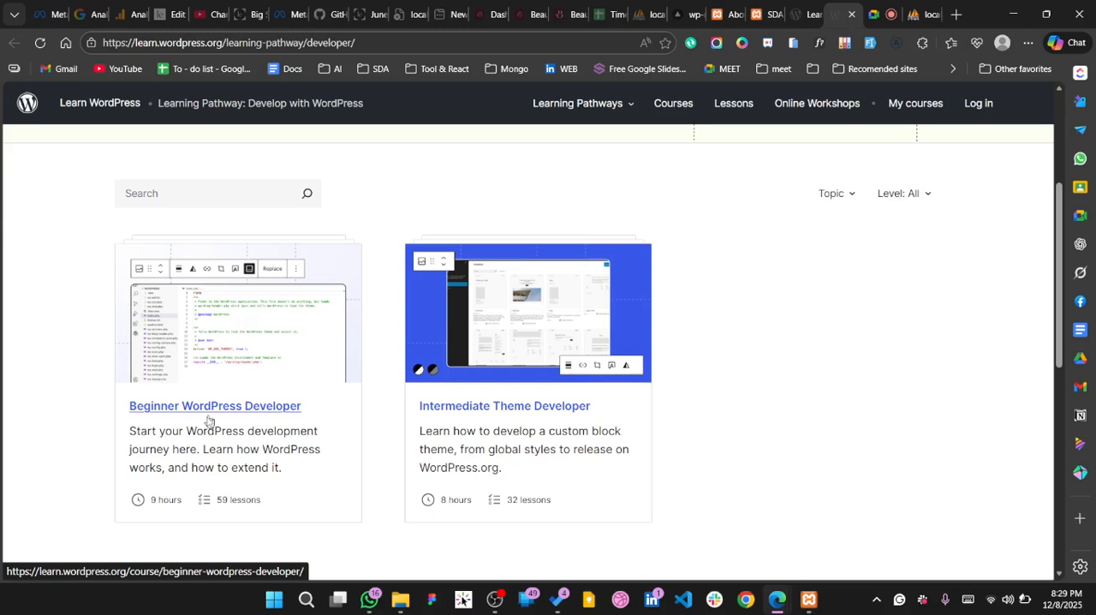
pyautogui.scroll(-1, 207, 421)
pyautogui.scroll(2, 207, 421)
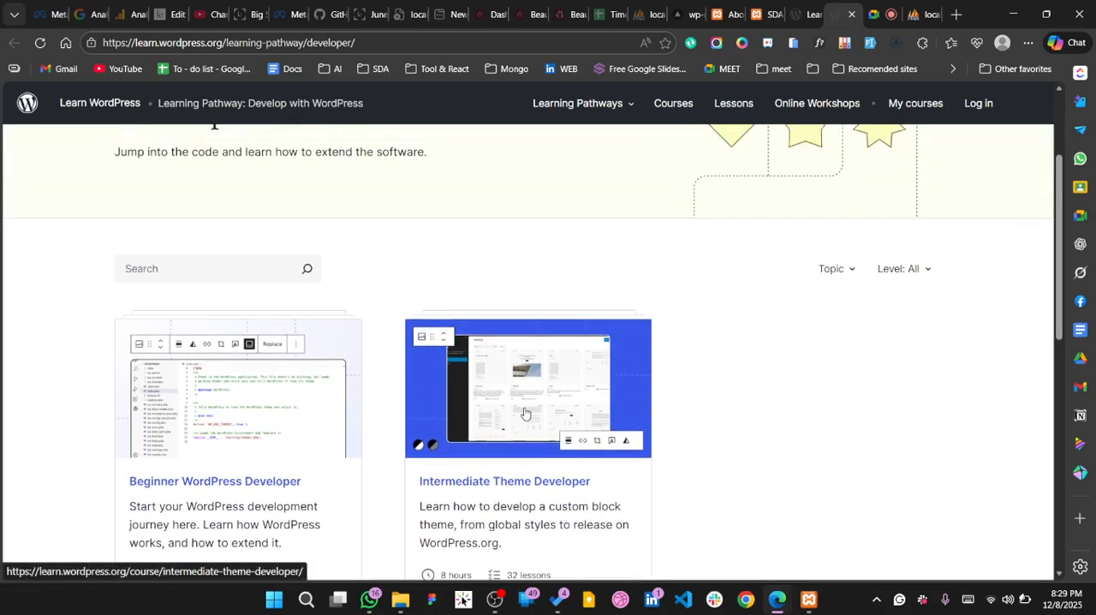
pyautogui.scroll(-1, 293, 467)
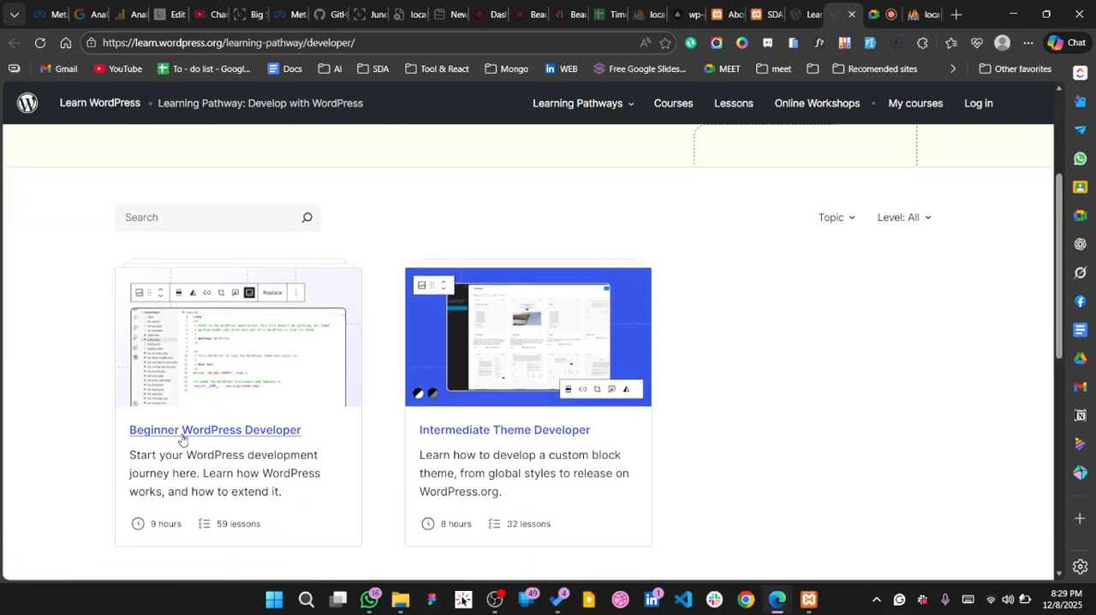
# Open the Beginner WordPress Developer course and its "WordPress and web servers" lesson
pyautogui.click(183, 439)
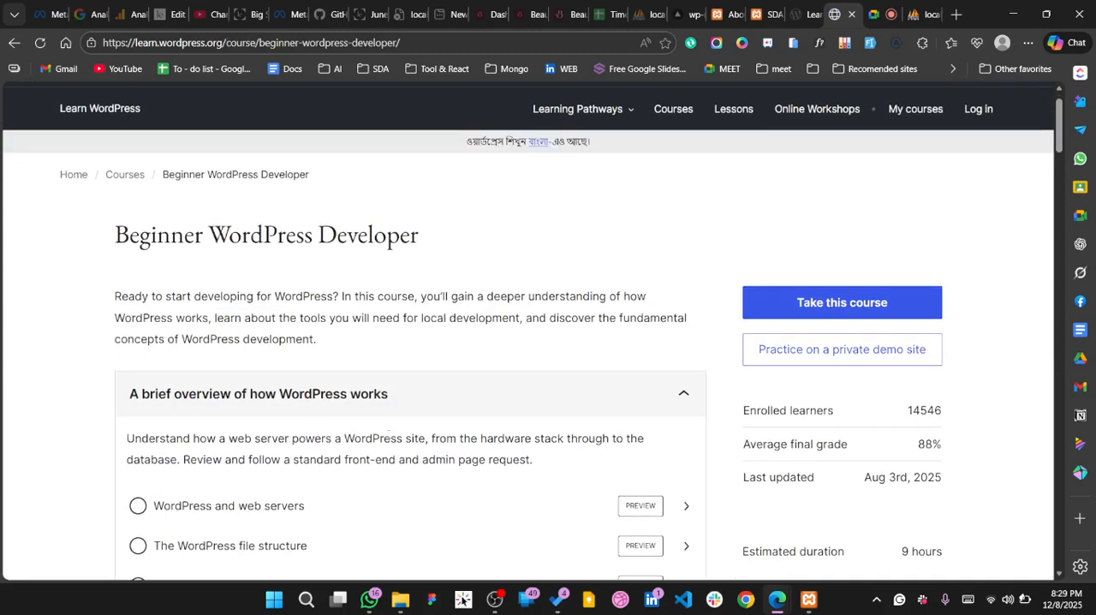
pyautogui.scroll(-2, 389, 440)
pyautogui.click(304, 422)
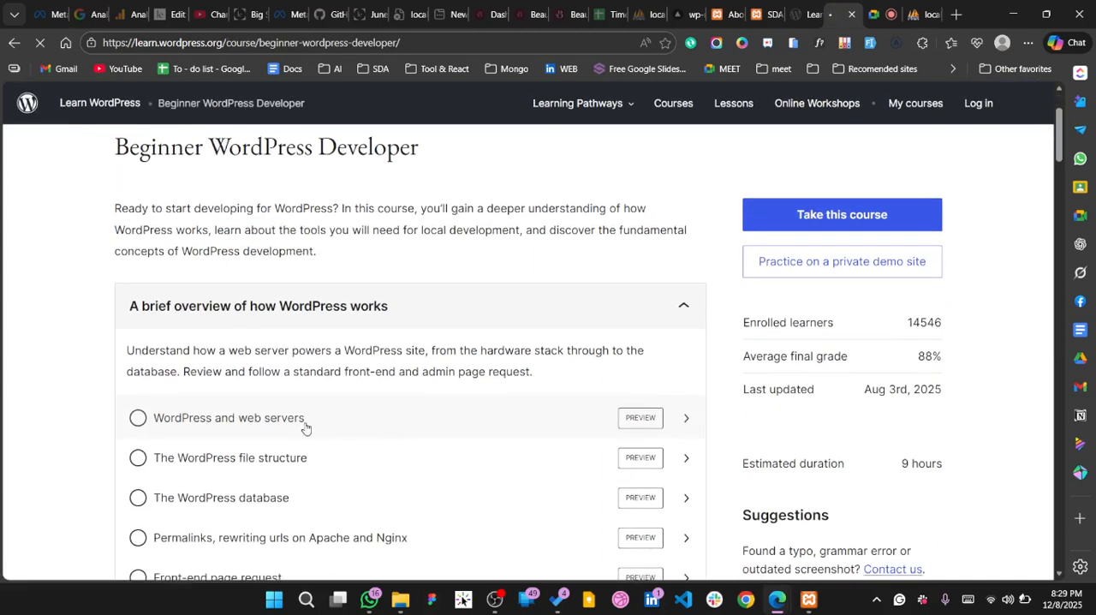
# Look over the course's lesson list and read the web server basics in the "WordPress and web servers" lesson
pyautogui.scroll(-2, 306, 428)
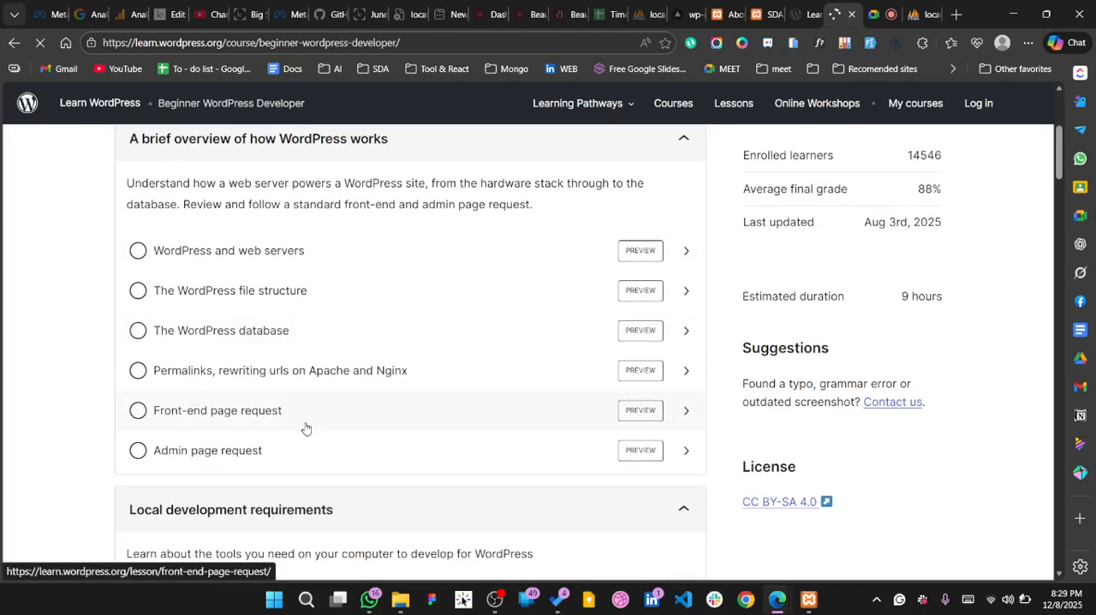
pyautogui.scroll(-1, 308, 424)
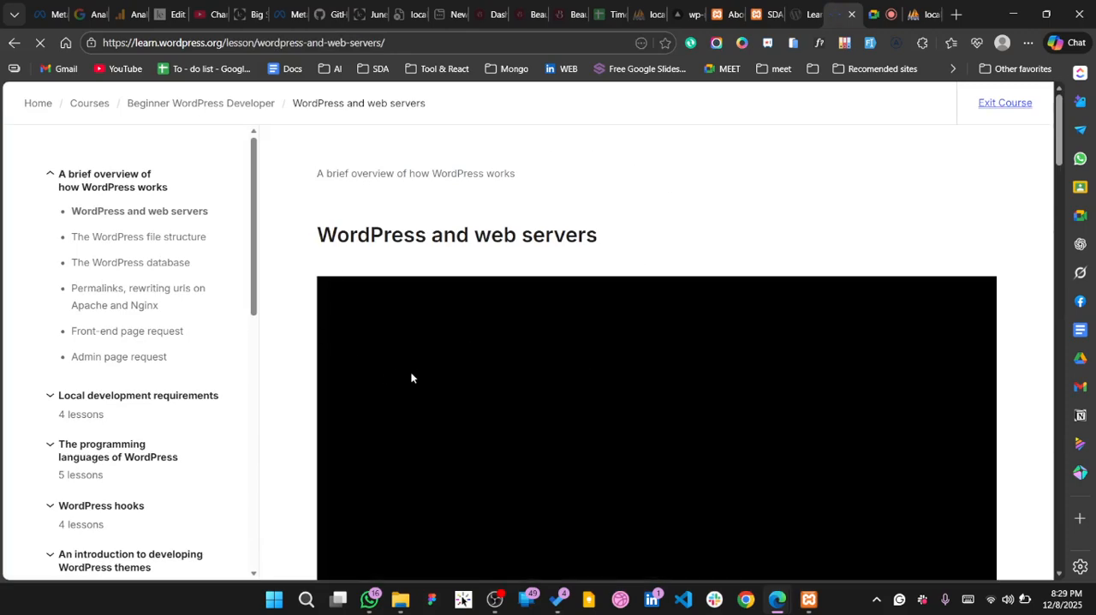
pyautogui.scroll(-3, 411, 377)
pyautogui.scroll(3, 411, 378)
pyautogui.scroll(-5, 411, 378)
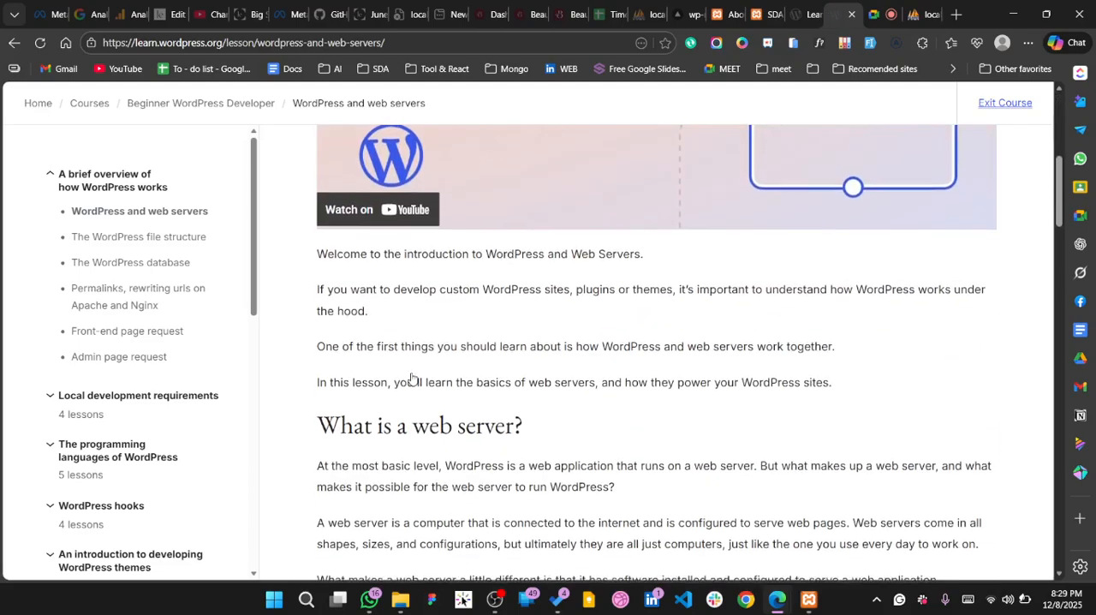
pyautogui.scroll(-8, 411, 377)
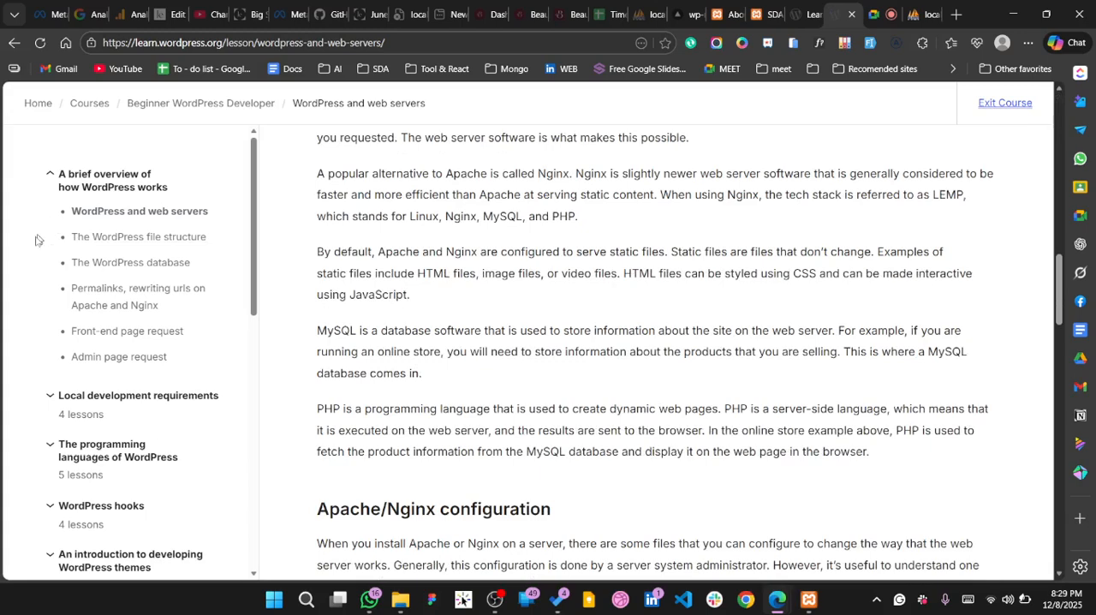
# Expand "The programming languages of WordPress" in the course outline and look through its lessons and the remaining sections
pyautogui.scroll(-1, 112, 419)
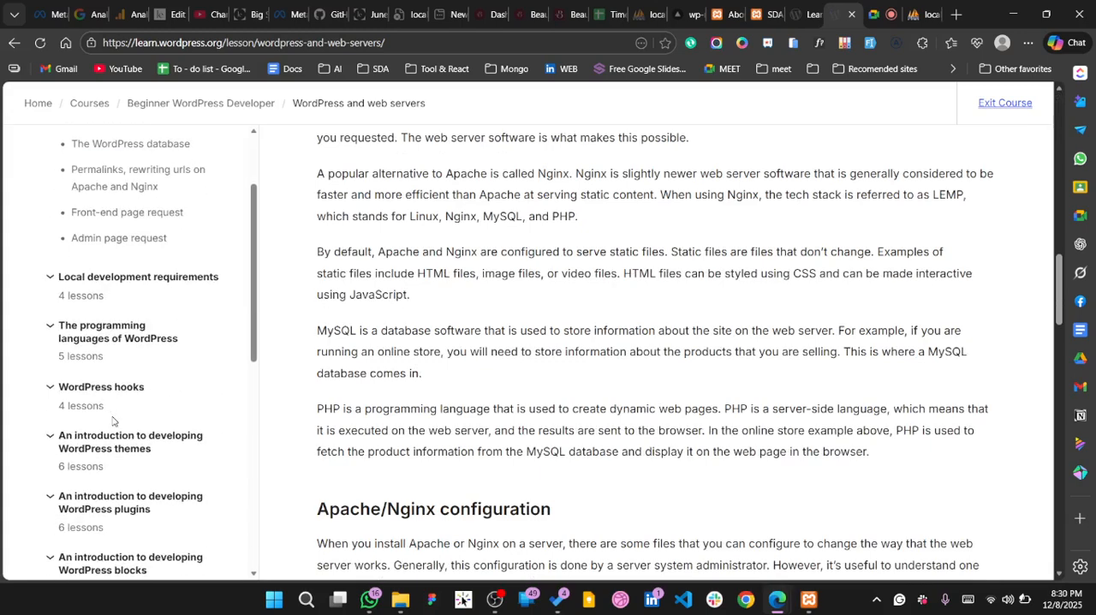
pyautogui.click(114, 347)
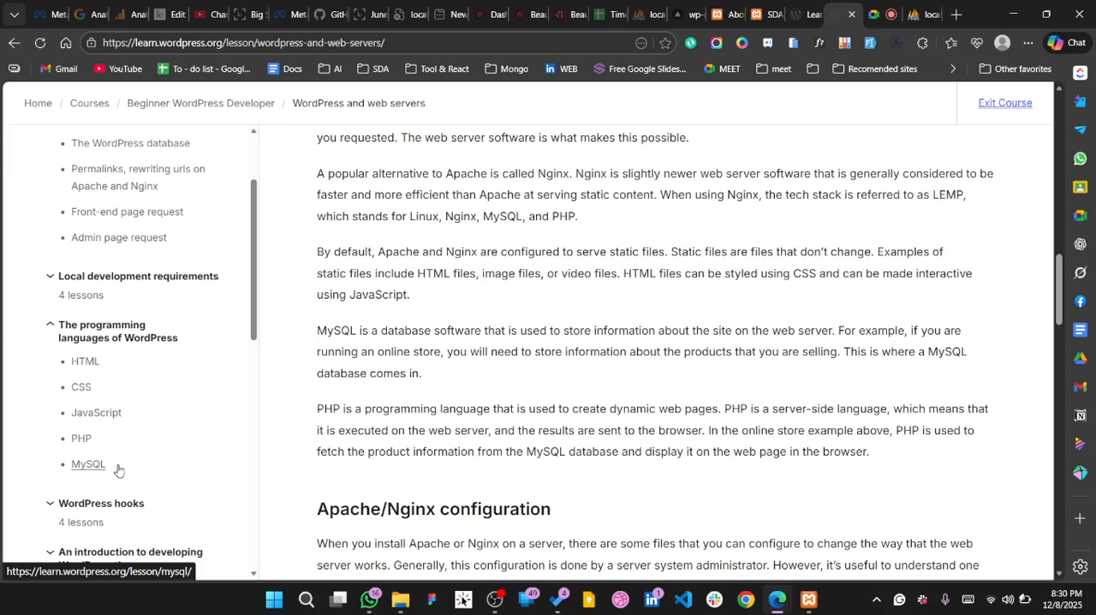
pyautogui.scroll(-3, 171, 462)
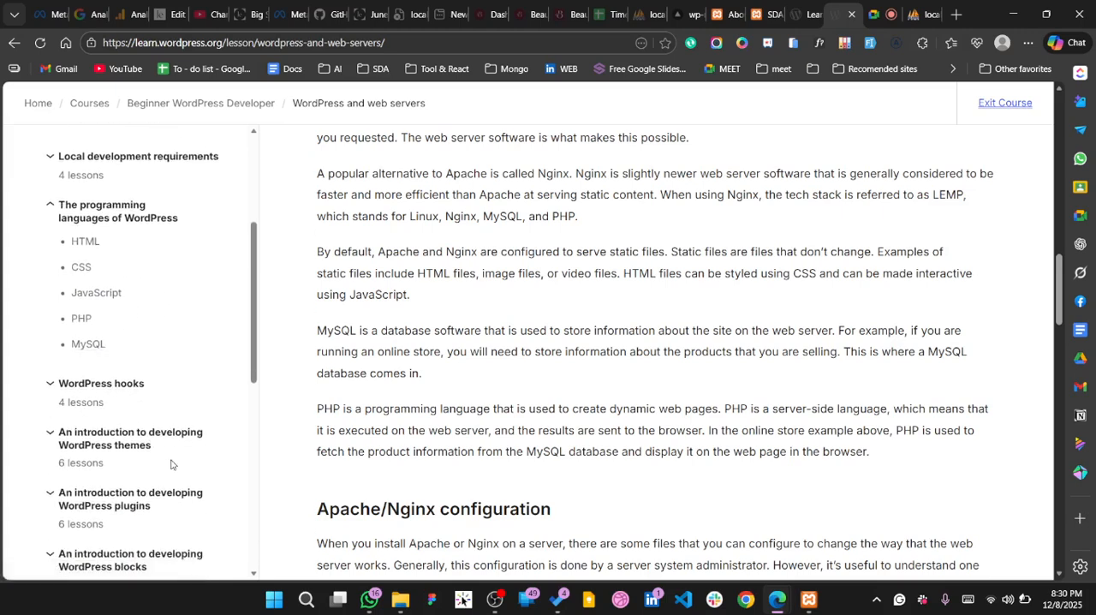
pyautogui.scroll(-3, 171, 462)
pyautogui.scroll(-5, 128, 428)
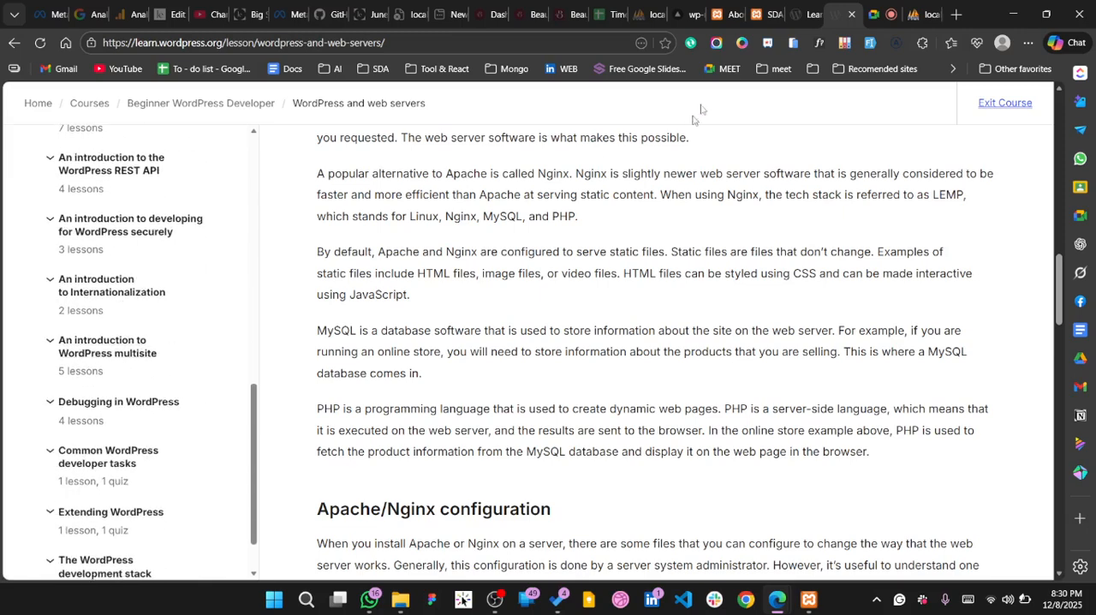
# Return to the local SDA- Learning Wordpress site and open its WordPress Documentation link in a new tab
pyautogui.click(798, 25)
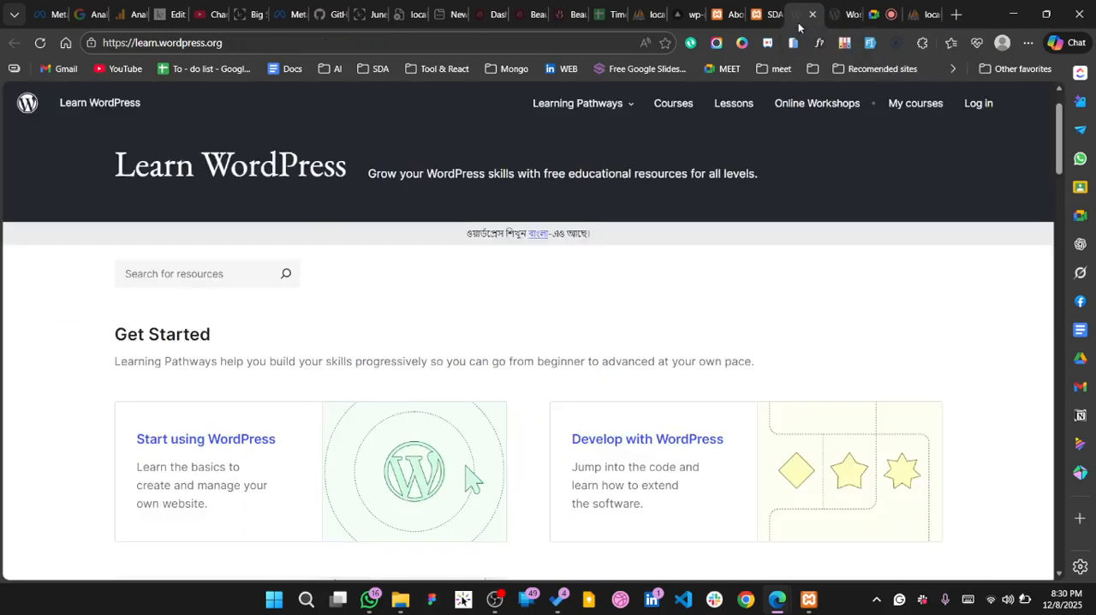
pyautogui.click(772, 26)
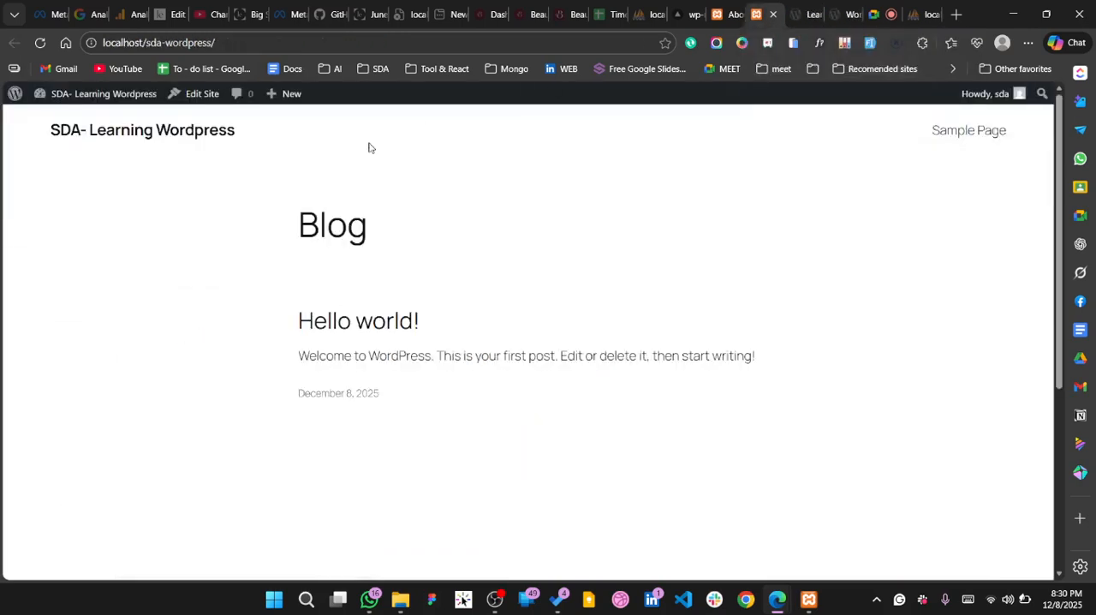
pyautogui.moveTo(33, 101)
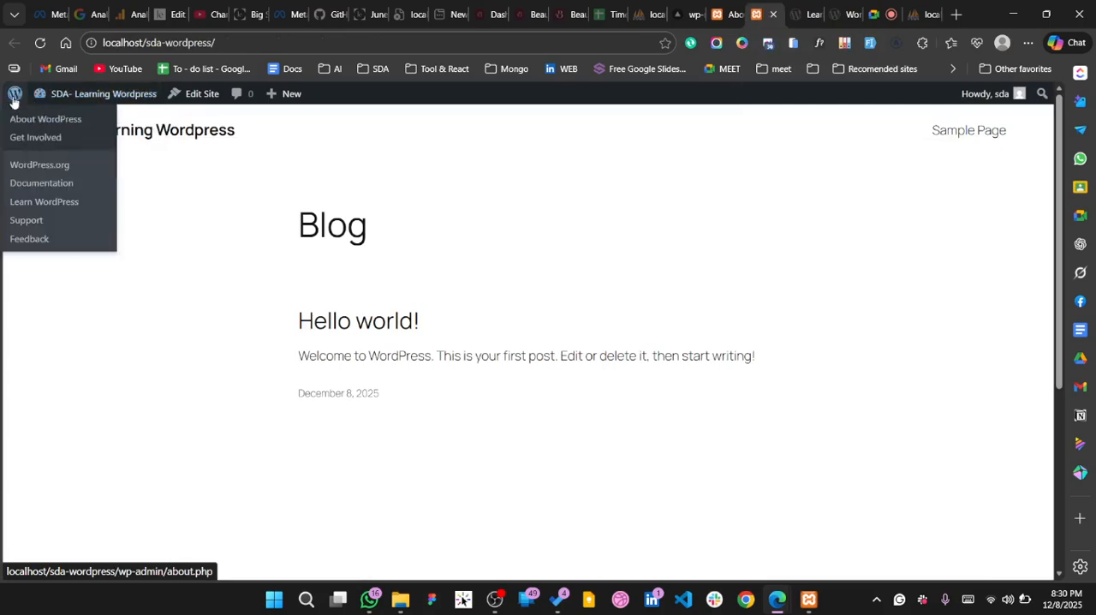
pyautogui.rightClick(60, 184)
pyautogui.click(119, 197)
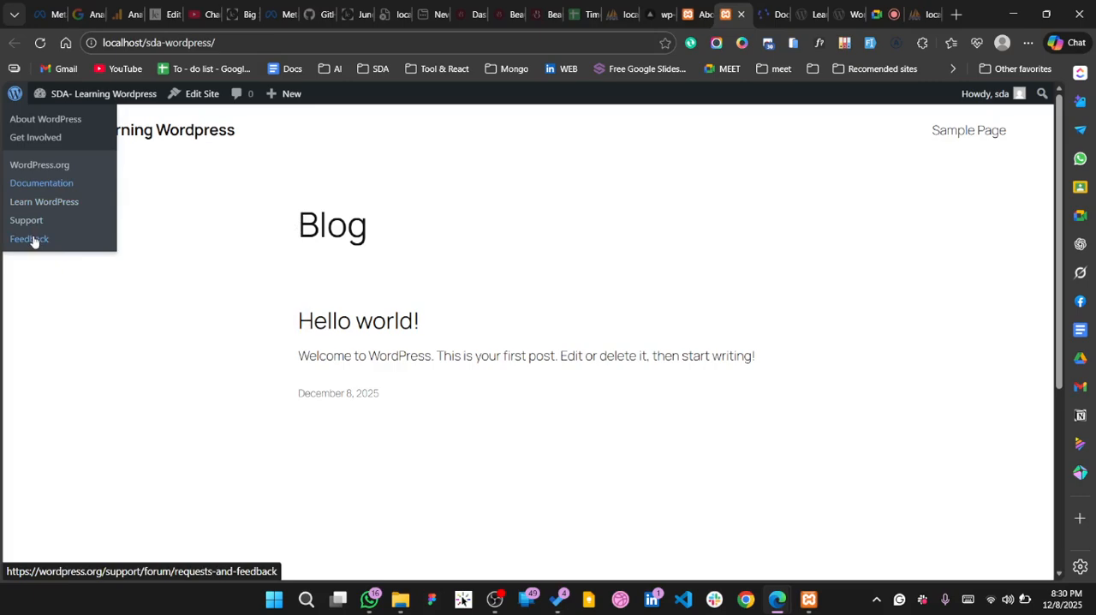
pyautogui.click(771, 14)
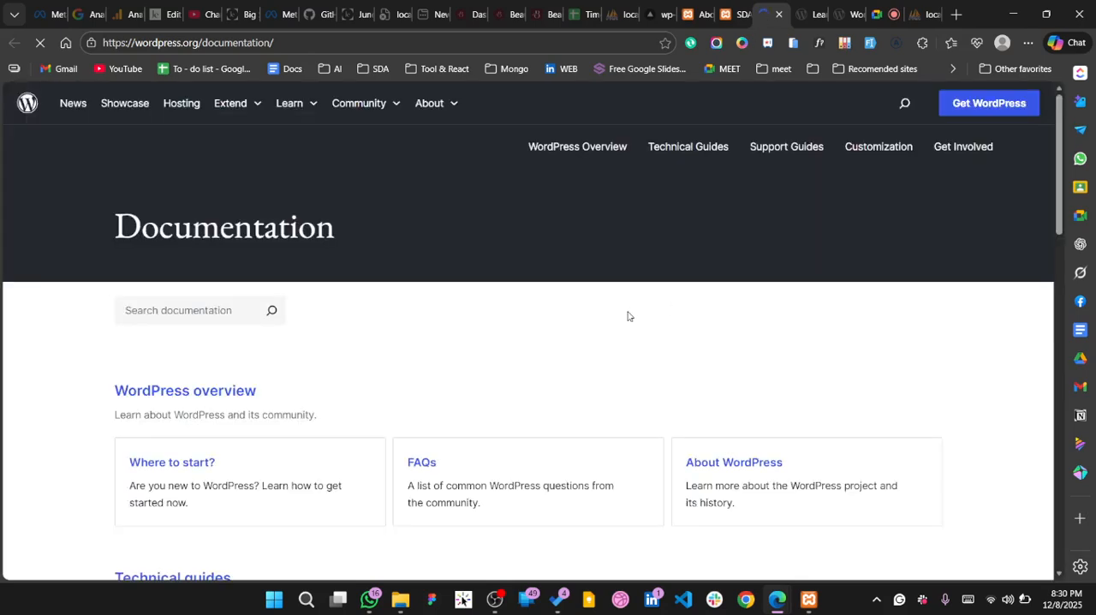
# Look through the Documentation page's search field, WordPress overview, Technical guides, Support guides and Customization sections
pyautogui.scroll(-1, 510, 394)
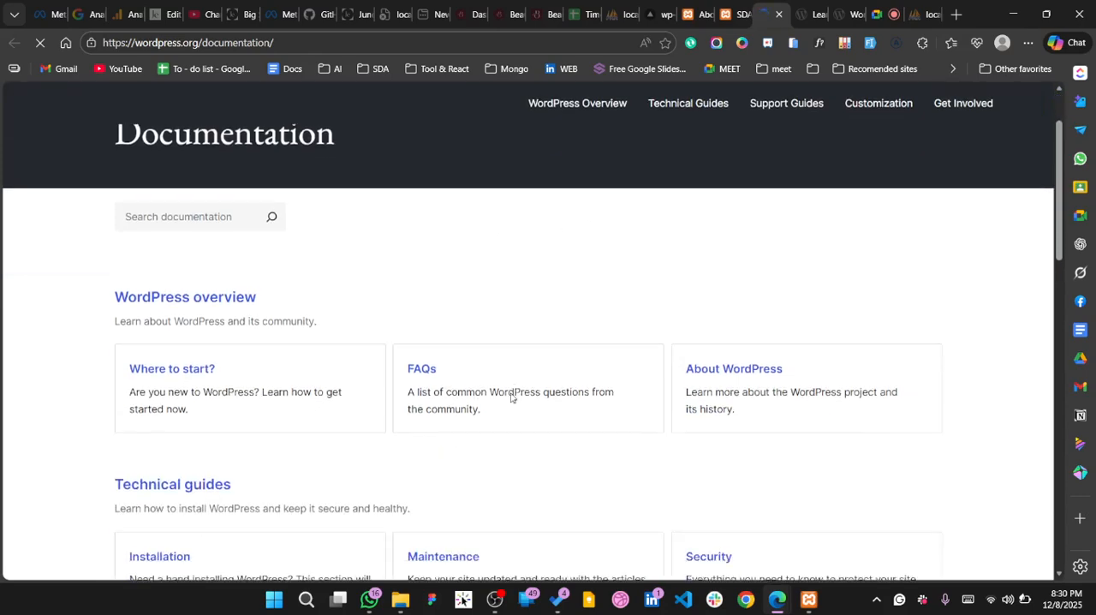
pyautogui.scroll(-1, 287, 286)
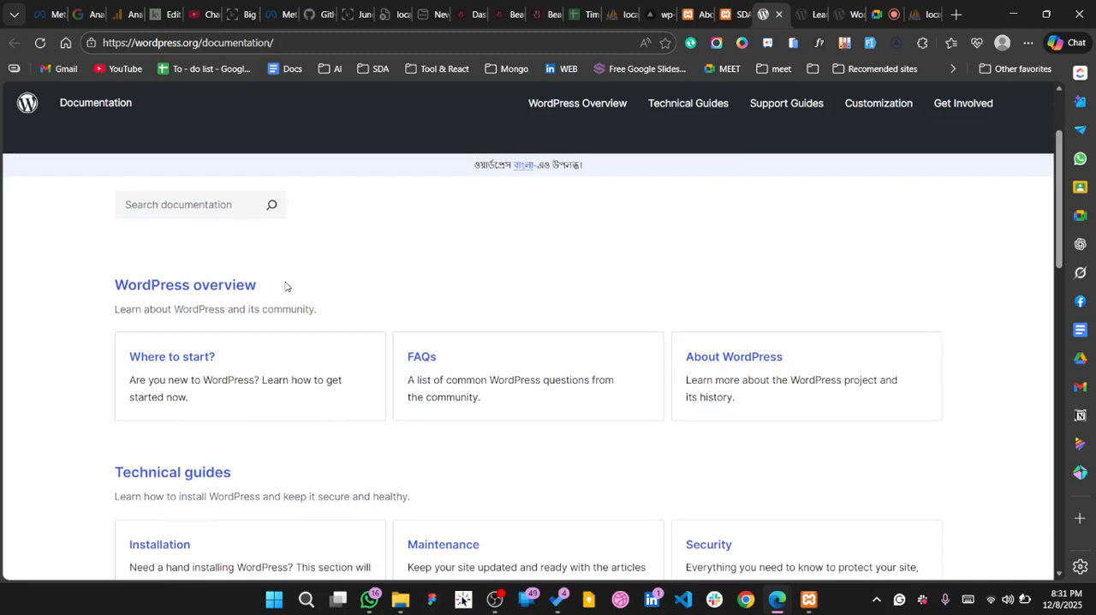
pyautogui.click(217, 205)
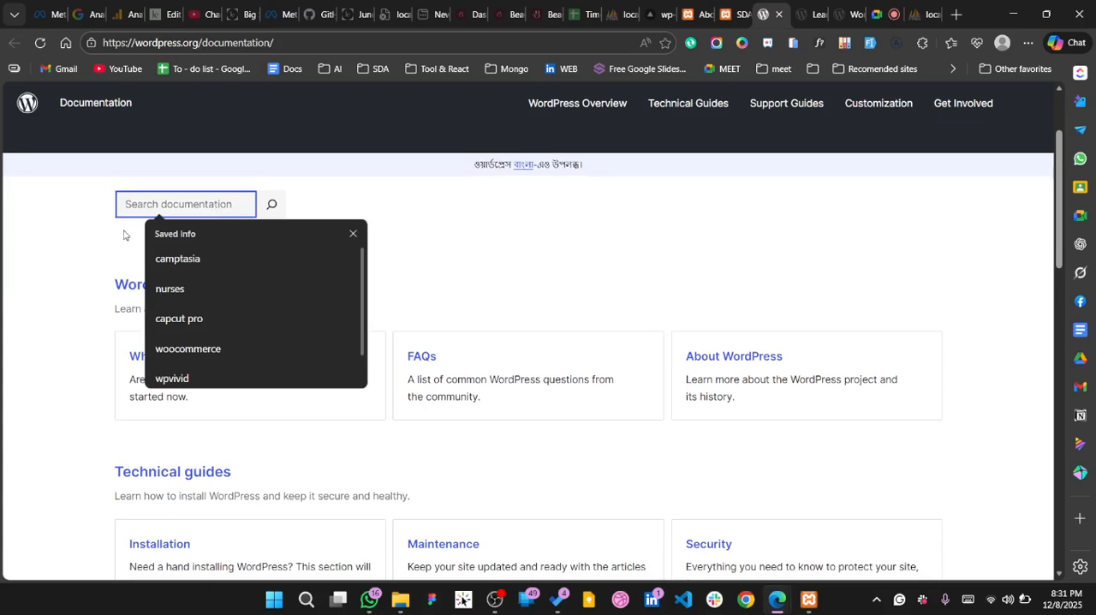
pyautogui.scroll(-2, 493, 286)
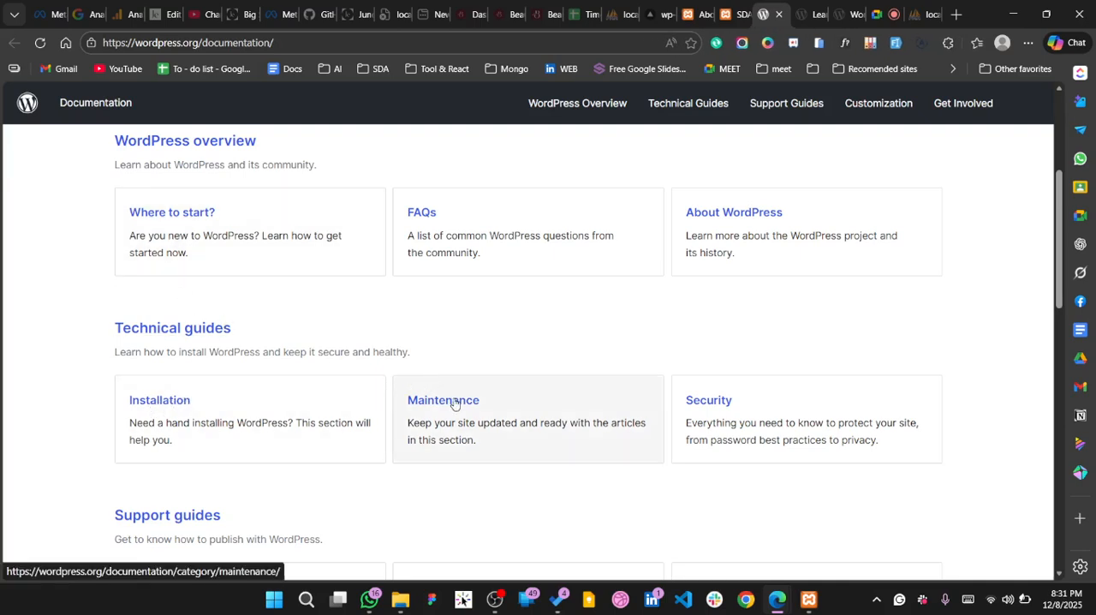
pyautogui.scroll(-3, 479, 441)
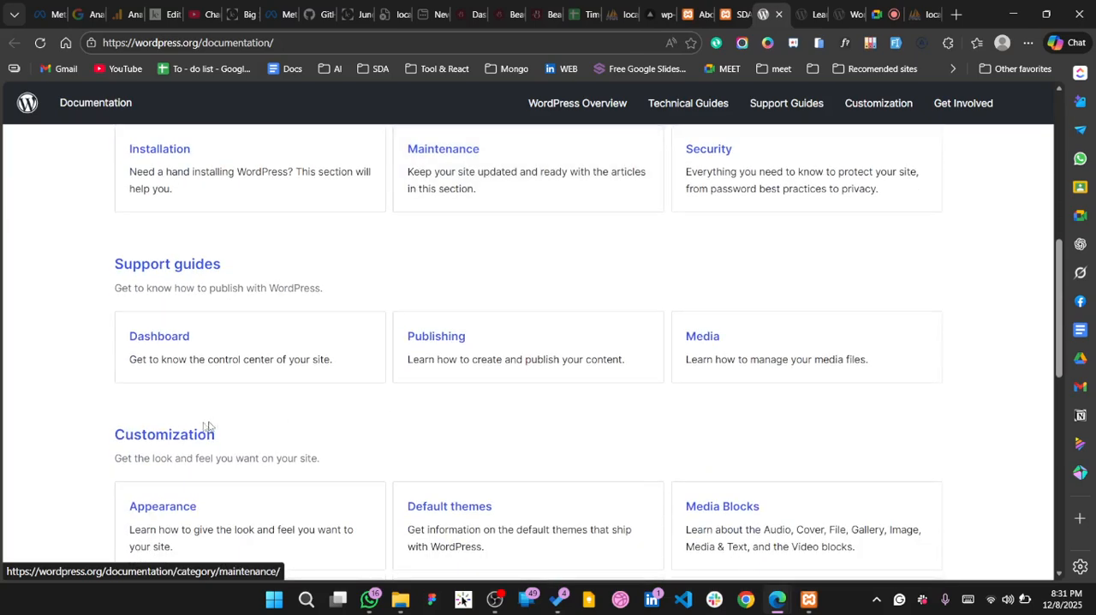
pyautogui.scroll(-1, 193, 438)
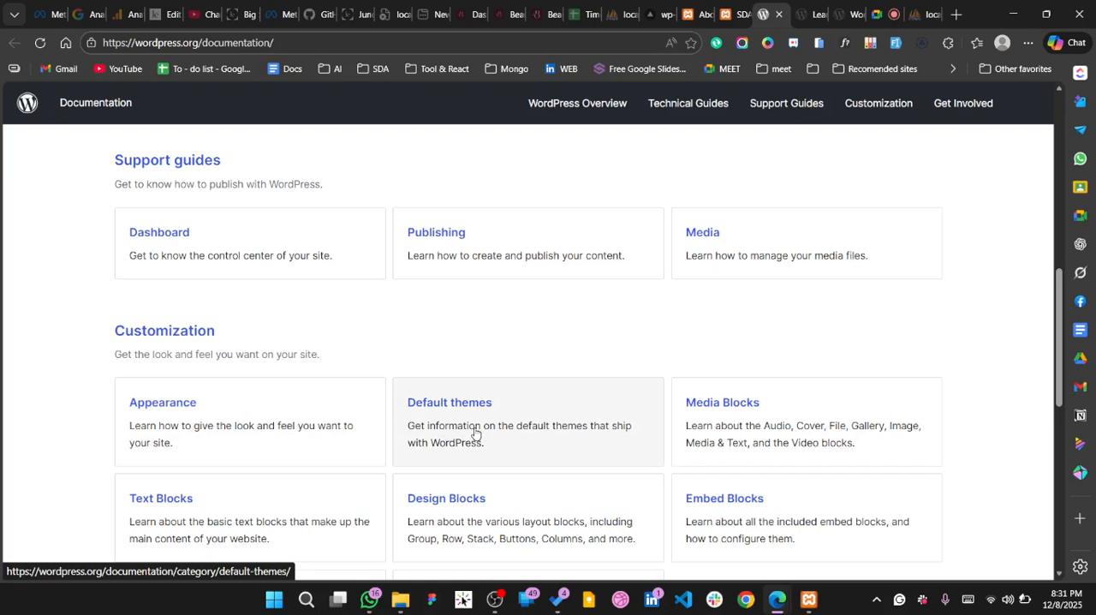
pyautogui.scroll(-1, 724, 430)
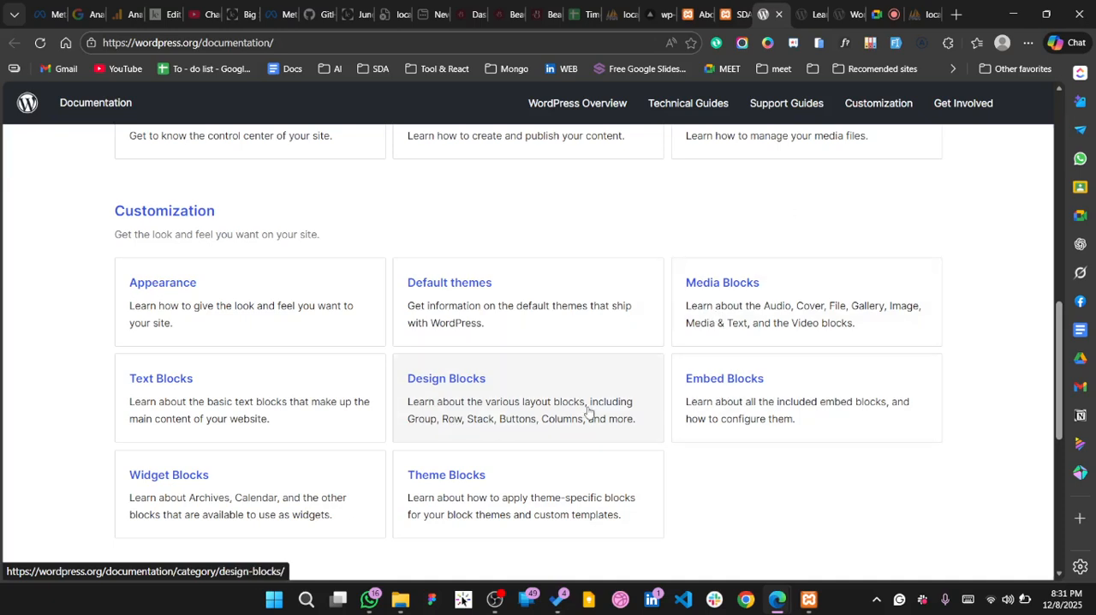
pyautogui.scroll(-1, 314, 509)
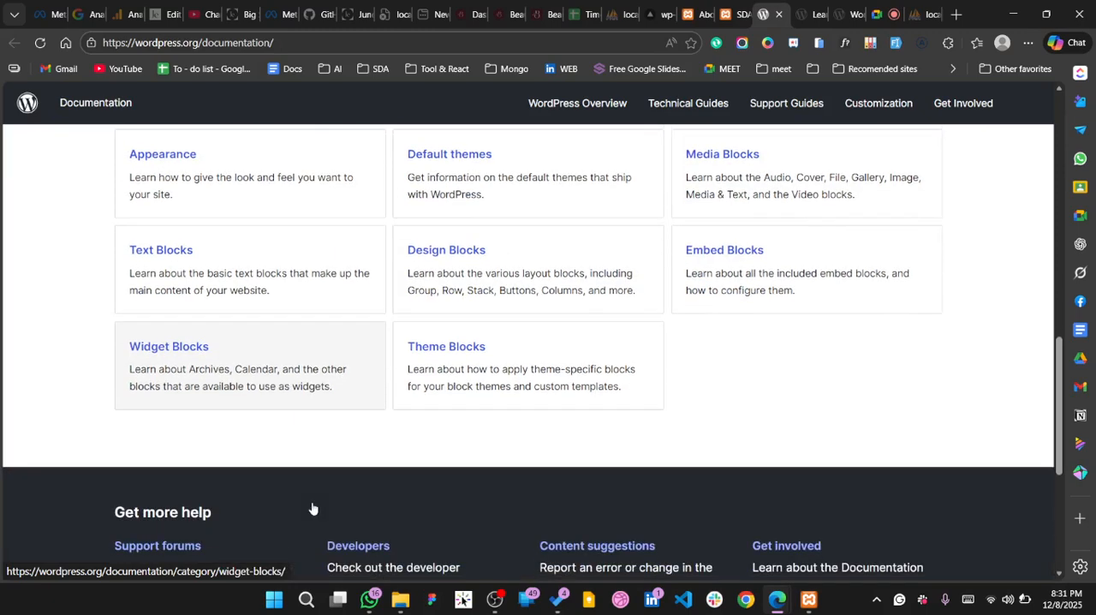
pyautogui.scroll(2, 314, 508)
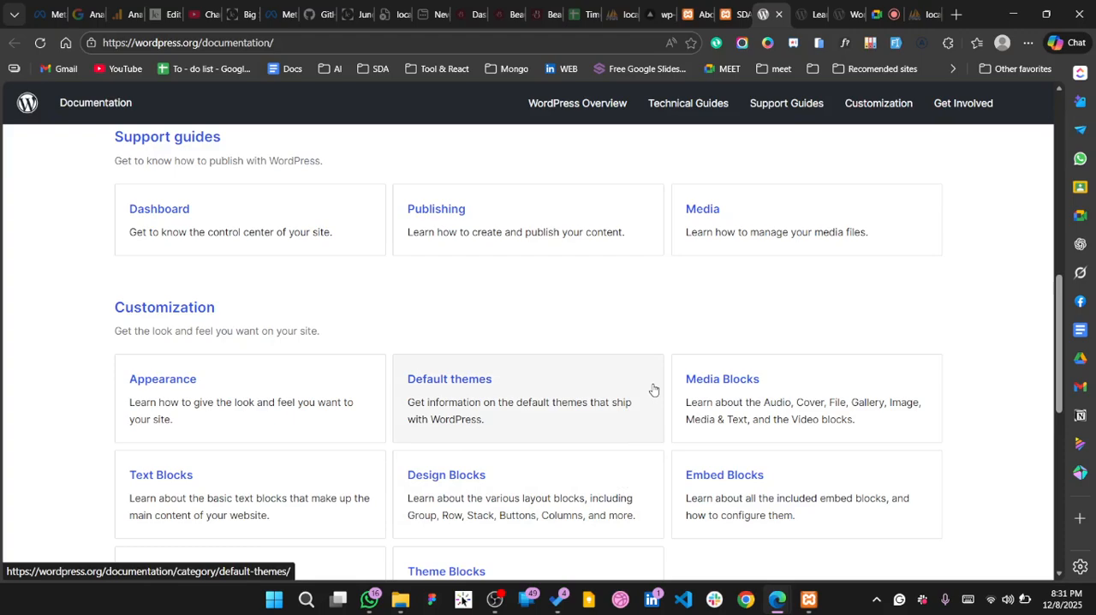
pyautogui.scroll(-3, 653, 389)
pyautogui.scroll(7, 653, 389)
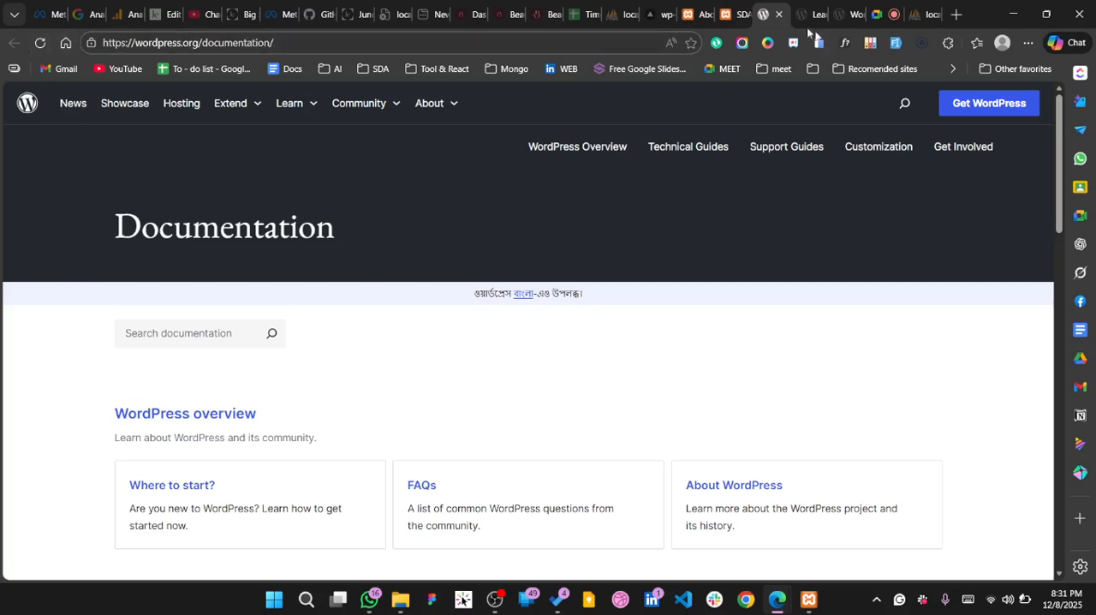
# Go back to the local SDA- Learning Wordpress site and open its admin Dashboard
pyautogui.click(736, 15)
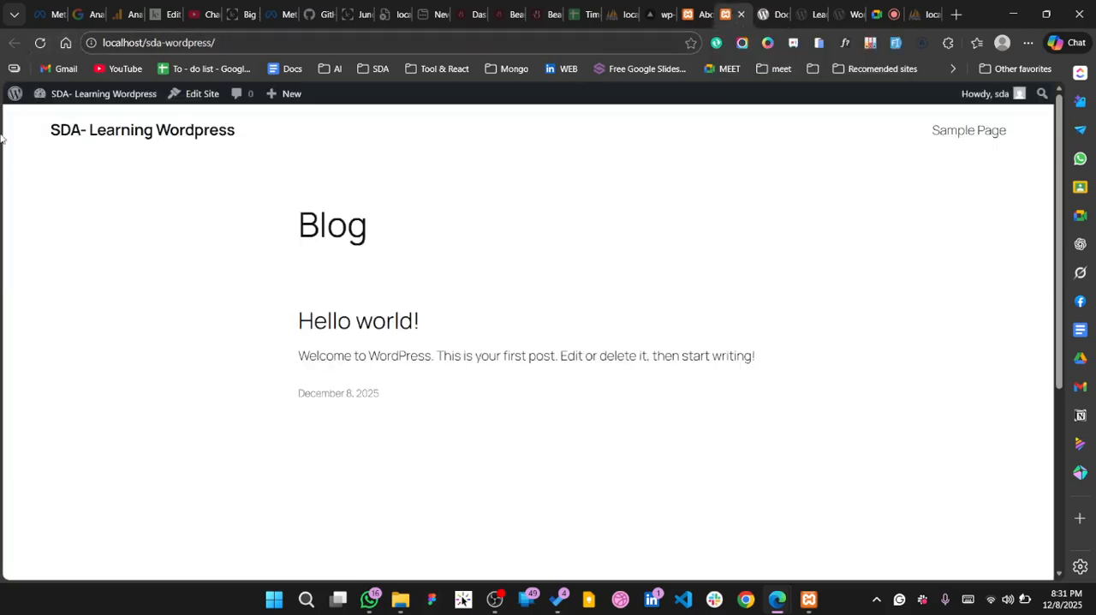
pyautogui.moveTo(94, 93)
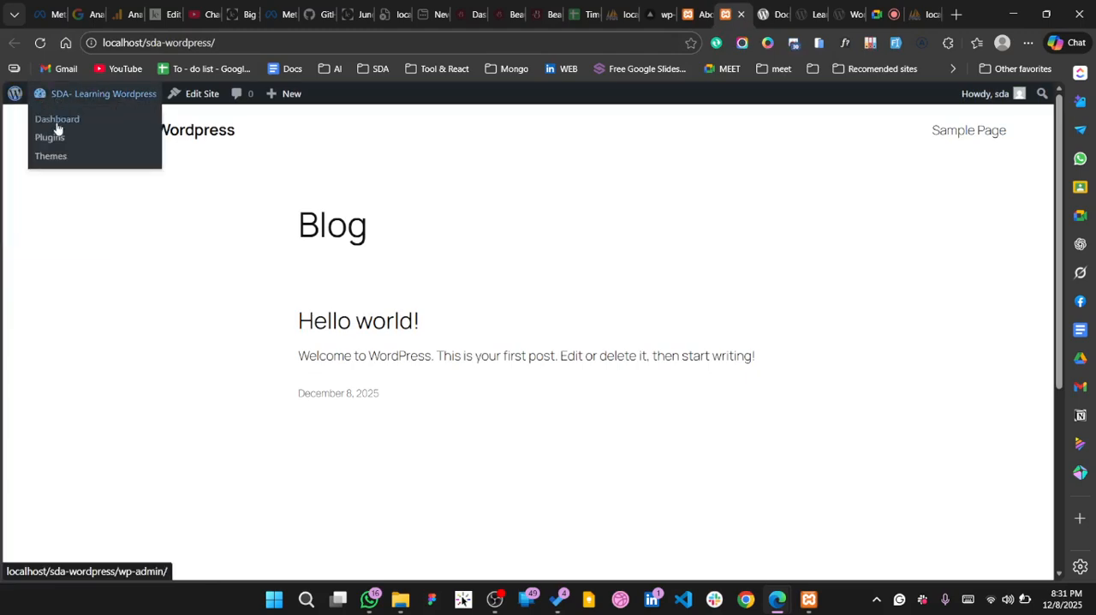
pyautogui.click(57, 122)
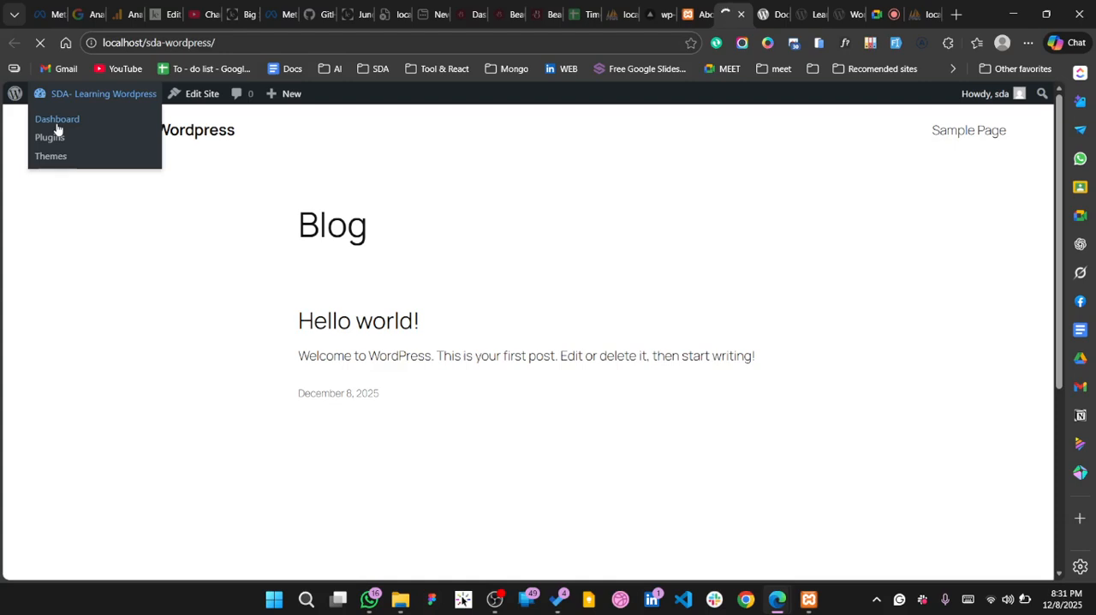
pyautogui.moveTo(25, 103)
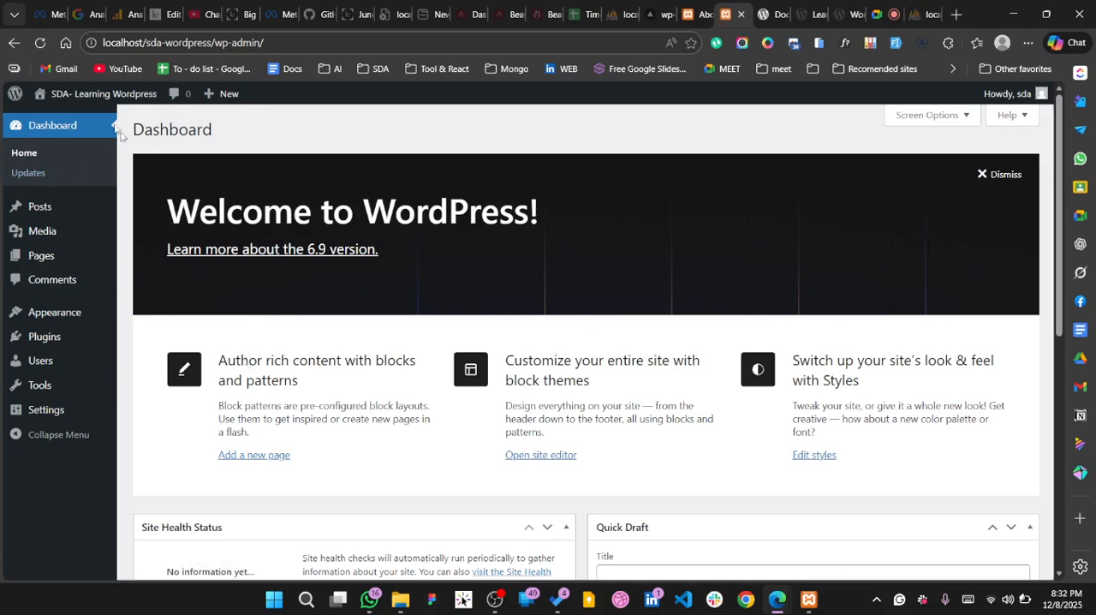
# Examine the Dashboard widgets, including Site Health Status, At a Glance, Activity, WordPress Events and News, and the Quick Draft title and content fields
pyautogui.scroll(-1, 387, 408)
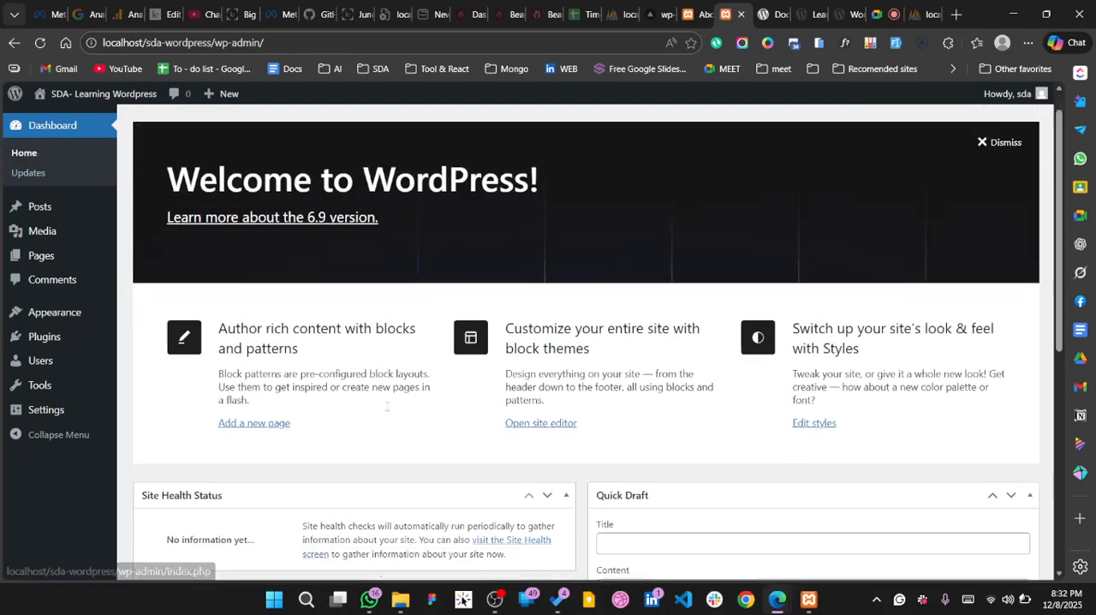
pyautogui.scroll(-5, 387, 408)
pyautogui.scroll(2, 386, 411)
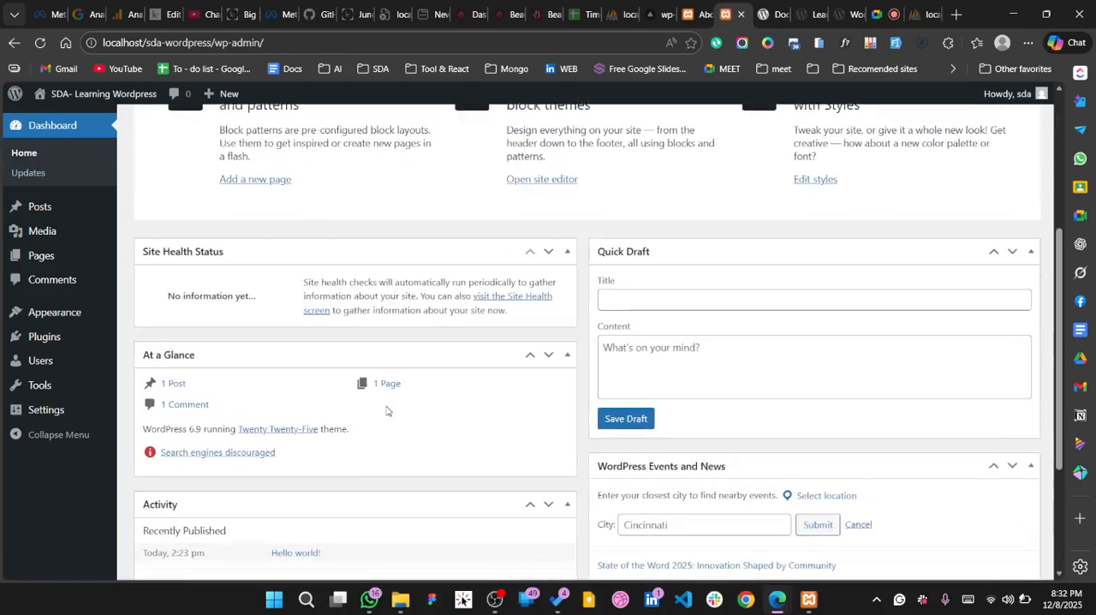
pyautogui.click(670, 310)
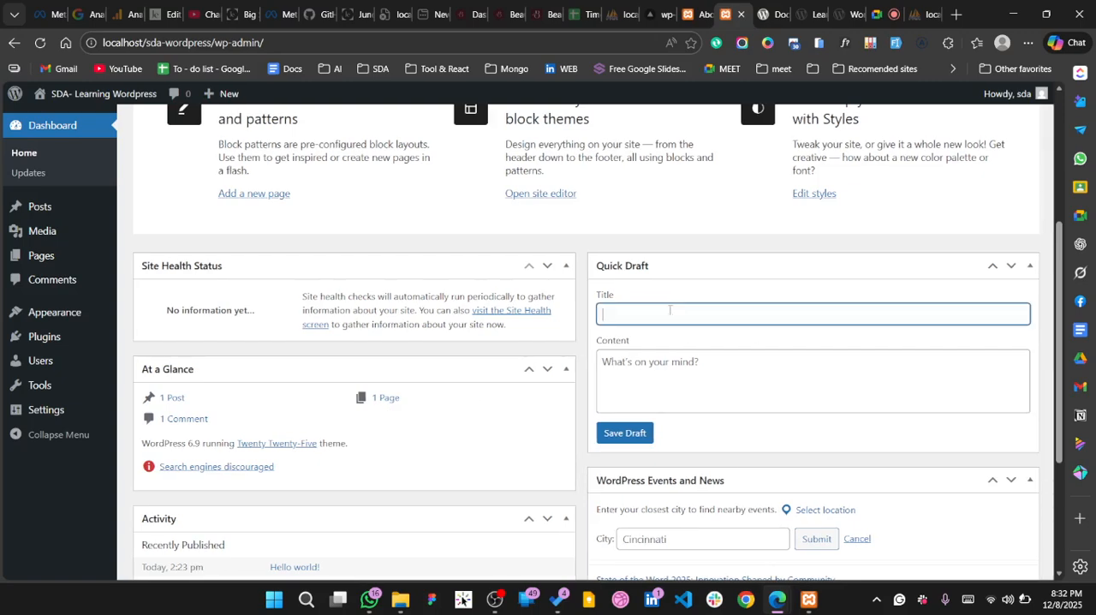
pyautogui.click(673, 355)
pyautogui.scroll(-1, 597, 342)
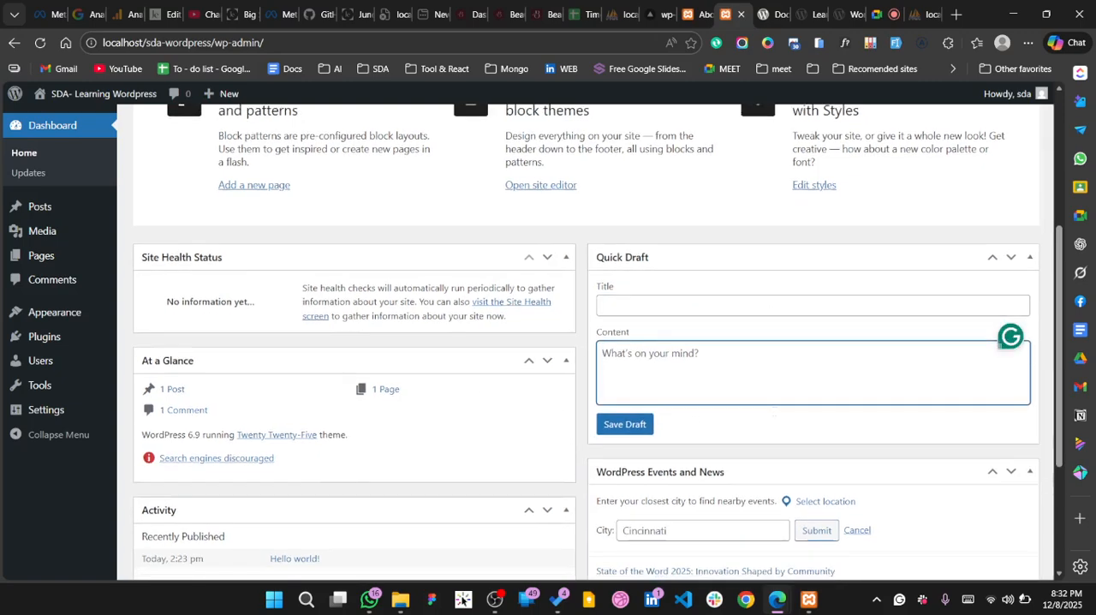
pyautogui.scroll(-2, 774, 409)
pyautogui.scroll(2, 774, 409)
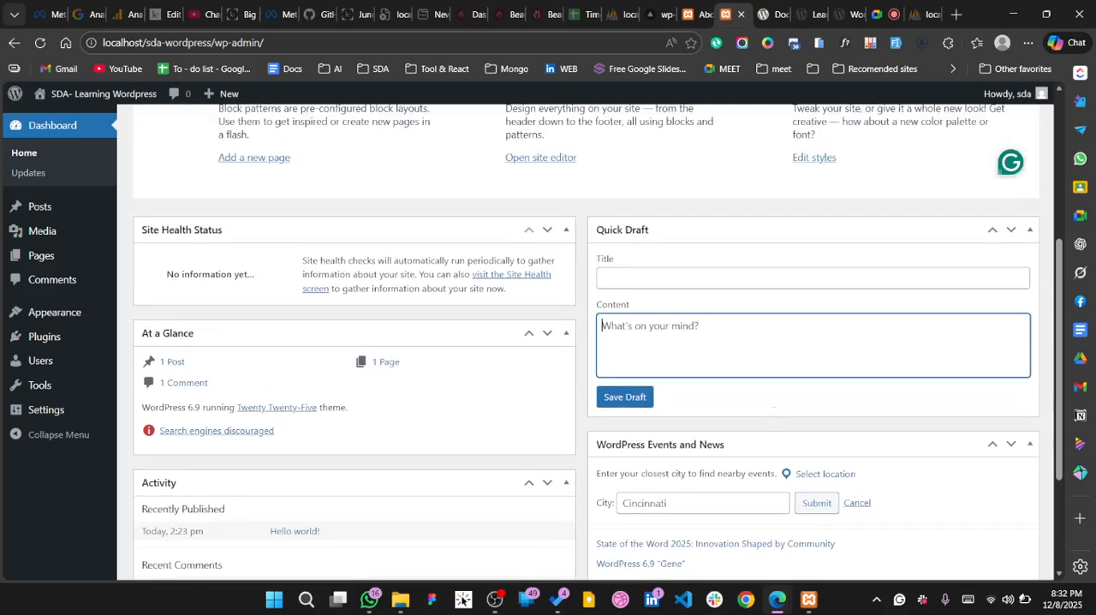
# Open the WordPress Updates page and review the update status of WordPress, plugins and themes
pyautogui.click(66, 172)
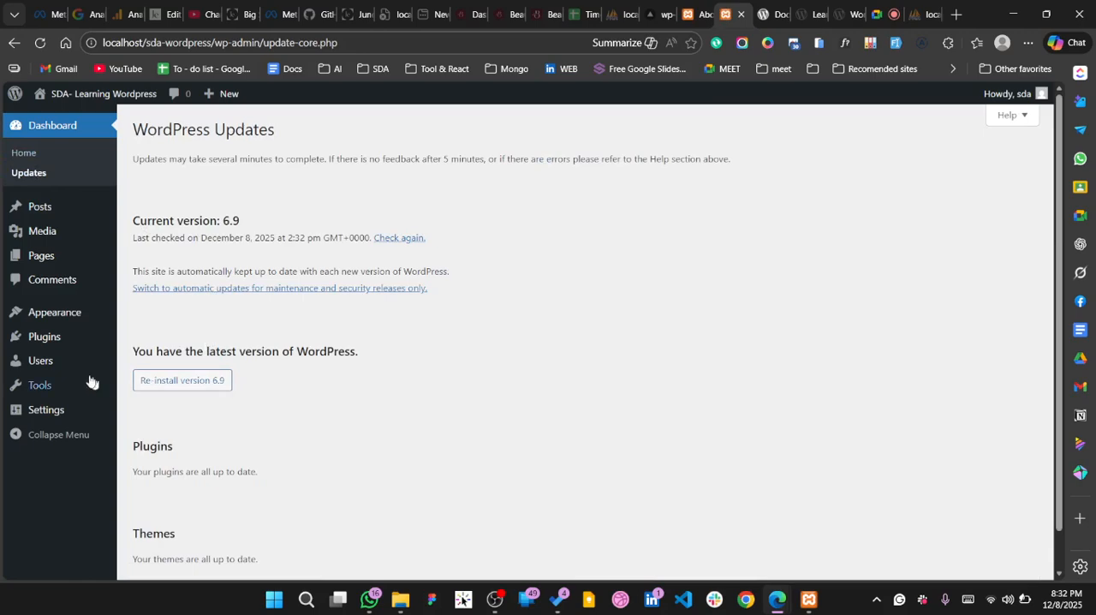
pyautogui.scroll(-1, 220, 369)
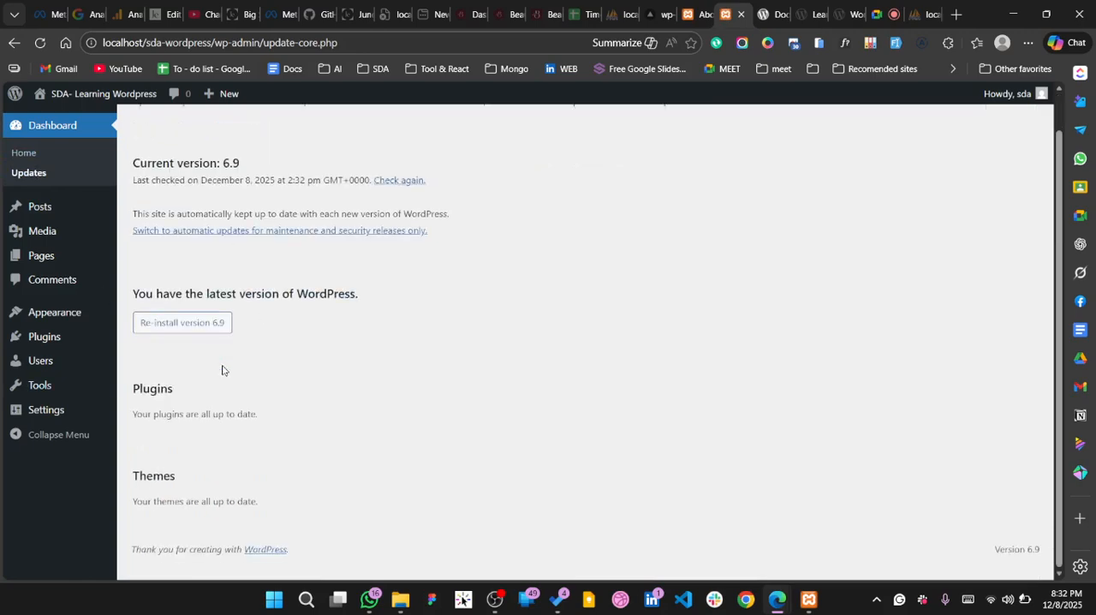
pyautogui.moveTo(137, 438); pyautogui.dragTo(281, 442)
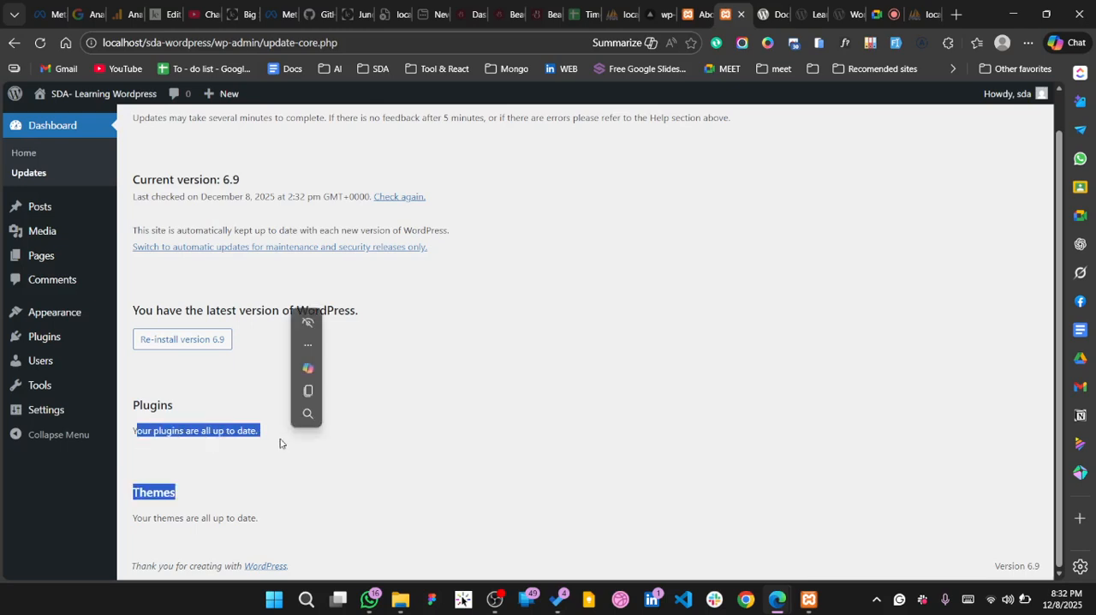
# Examine the status lines under the Plugins and Themes headings on the Updates page
pyautogui.click(154, 520)
pyautogui.moveTo(135, 518); pyautogui.dragTo(247, 519)
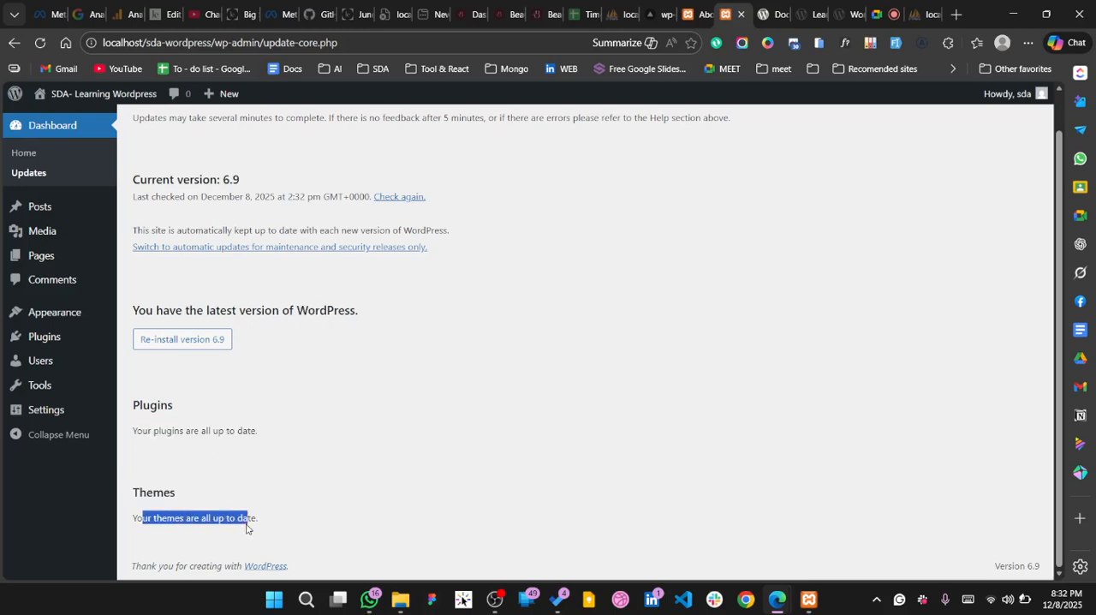
pyautogui.click(305, 498)
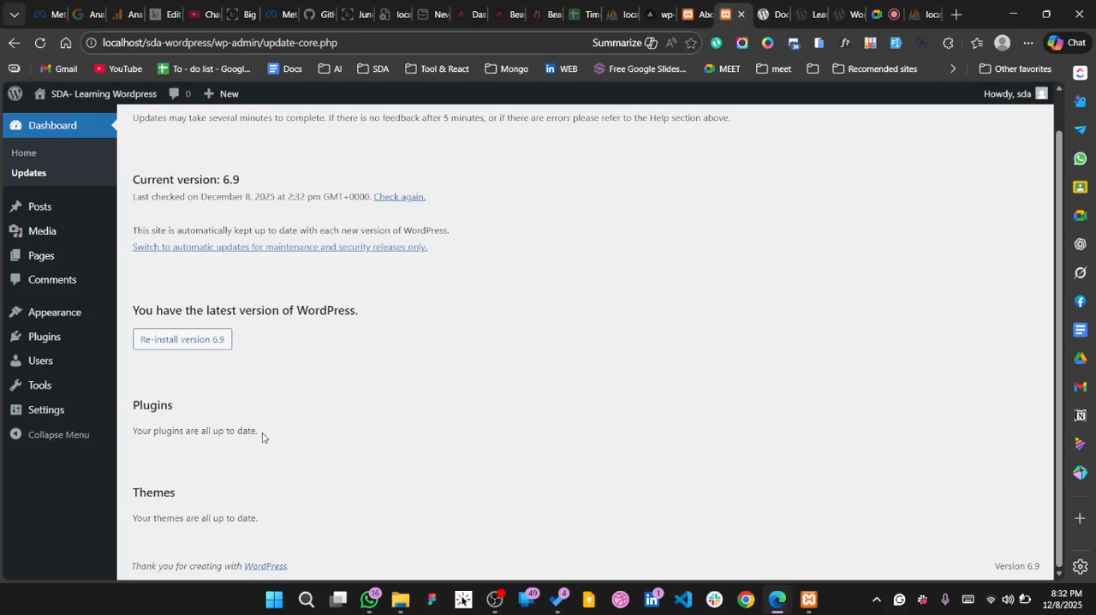
pyautogui.moveTo(237, 433); pyautogui.dragTo(199, 432)
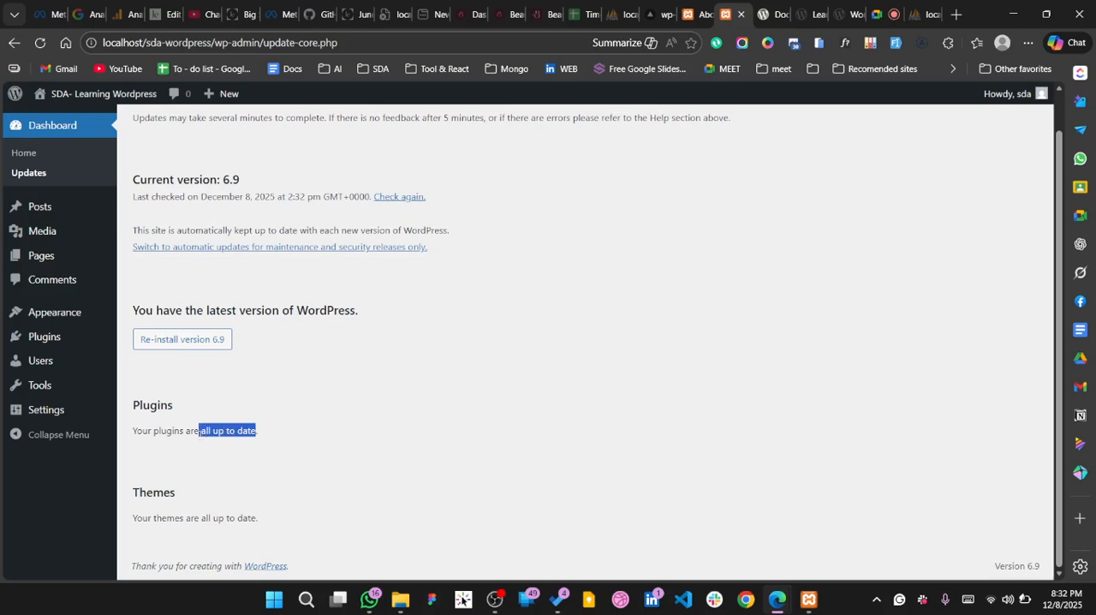
pyautogui.click(154, 432)
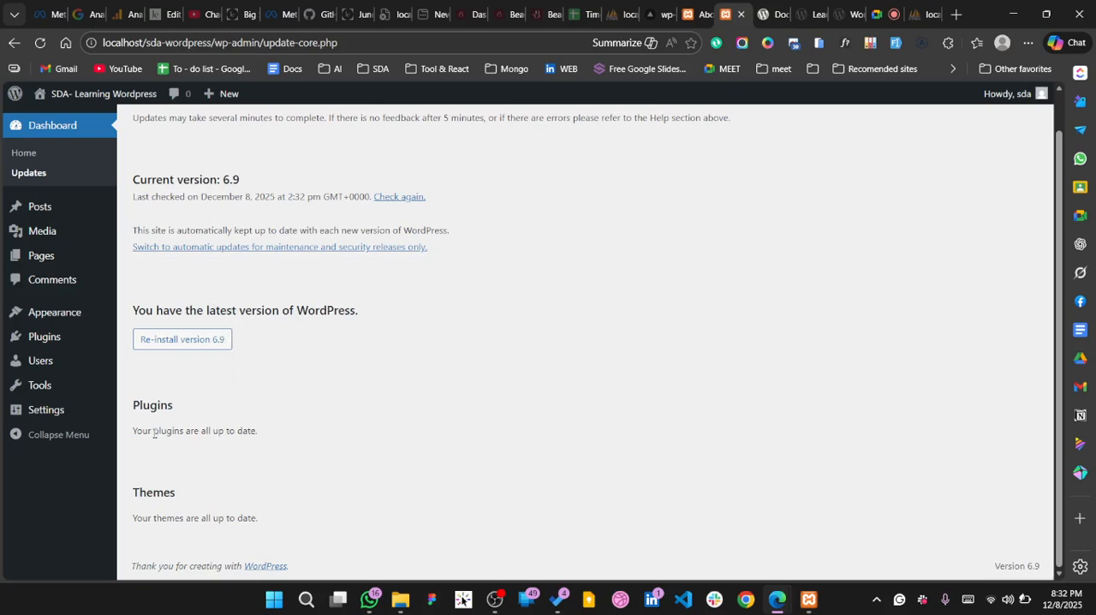
pyautogui.moveTo(158, 432); pyautogui.dragTo(258, 432)
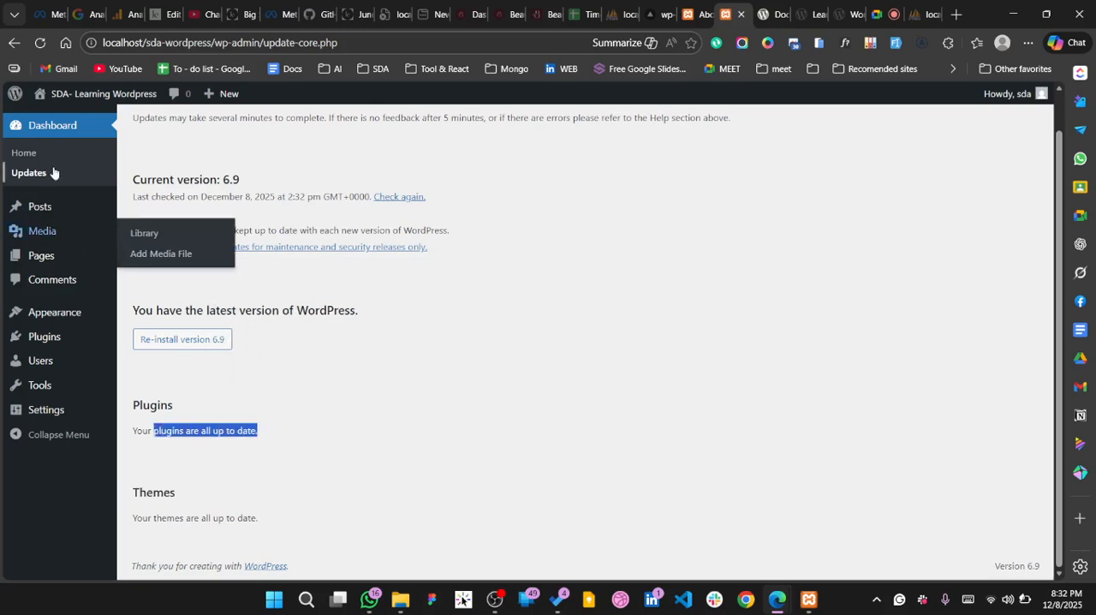
# Start a new post from the Posts list and title it "My BLog Title"
pyautogui.click(49, 214)
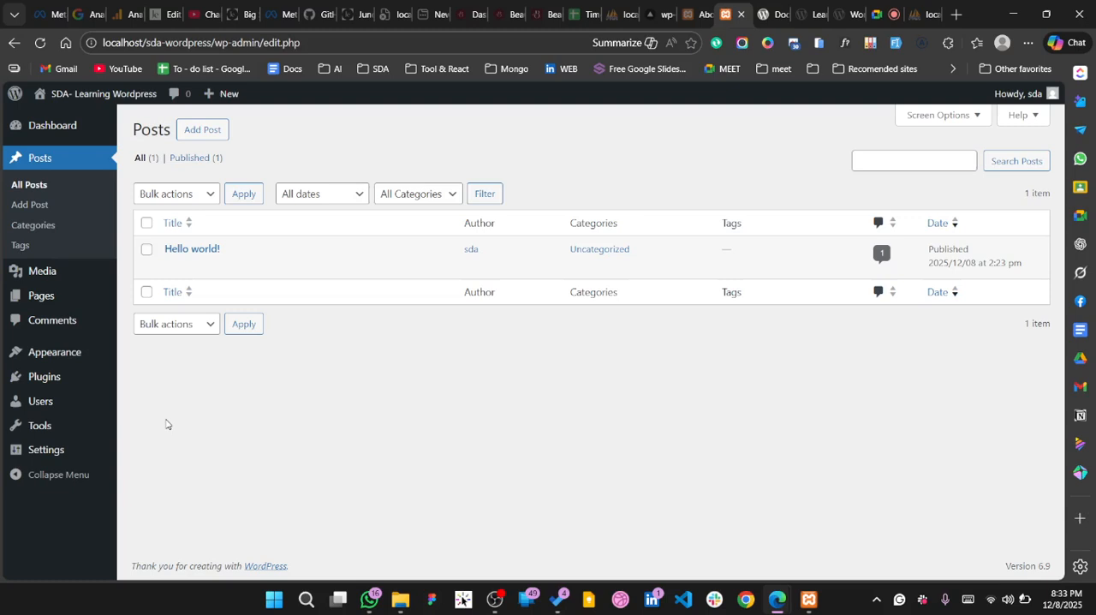
pyautogui.click(37, 205)
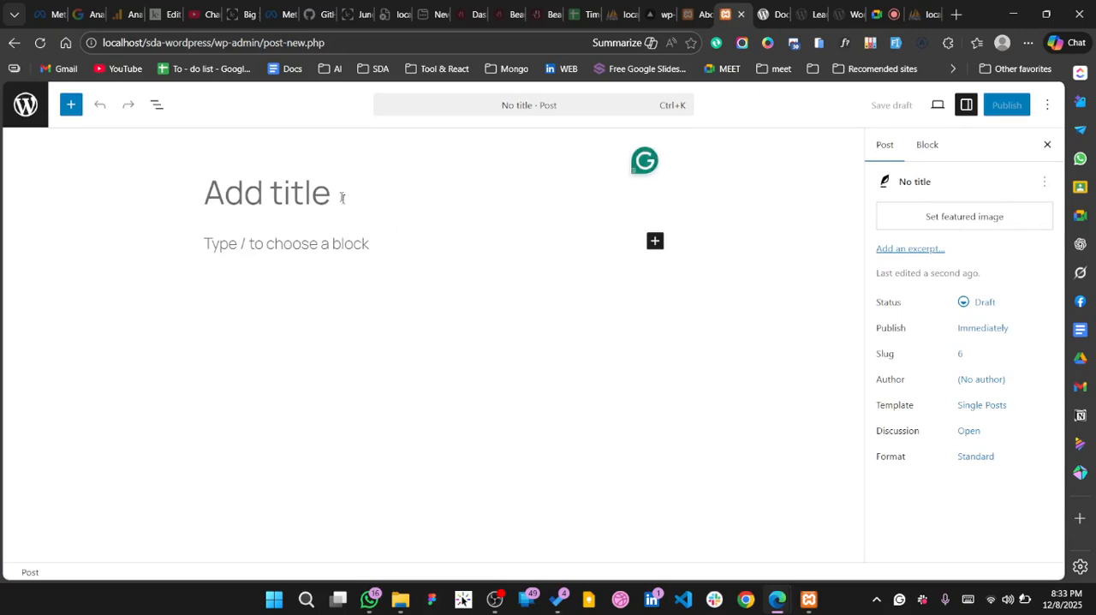
pyautogui.write('f')
pyautogui.press('BackSpace')
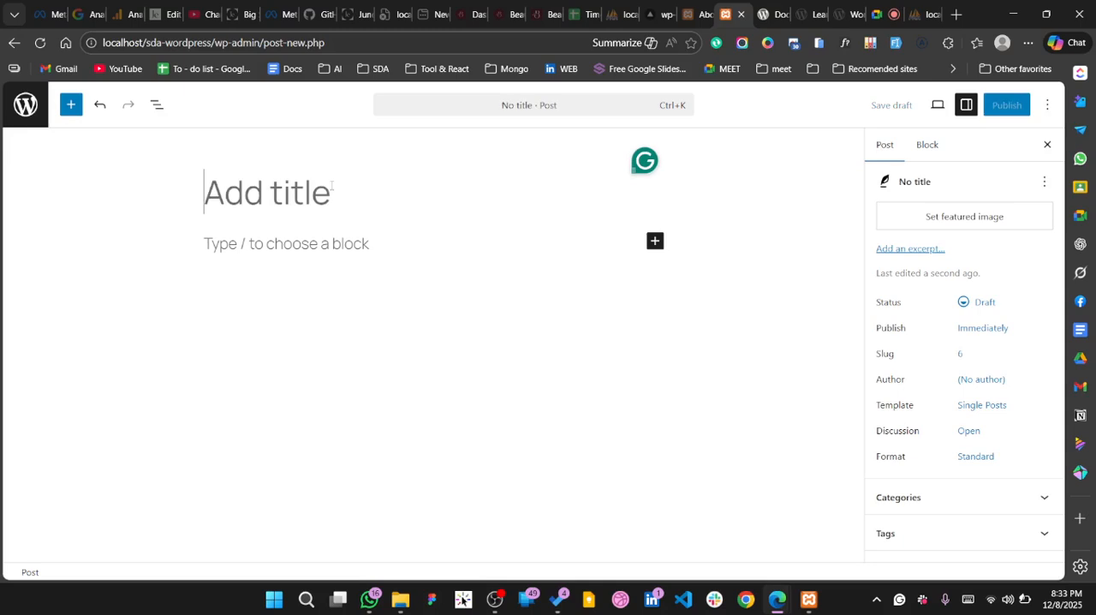
pyautogui.write('Title')
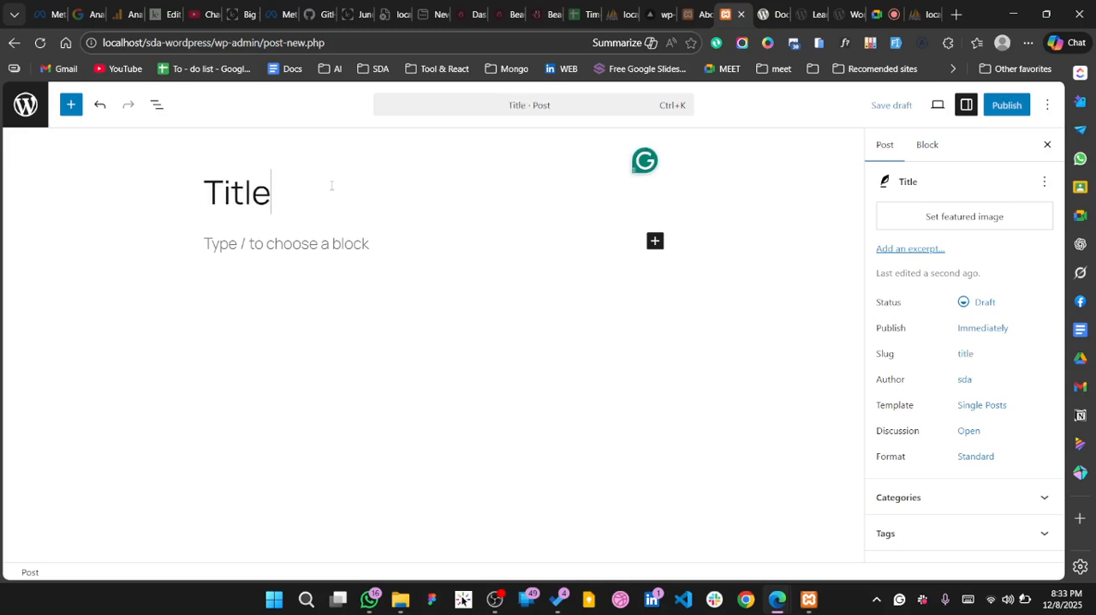
pyautogui.press('BackSpace')
pyautogui.press('BackSpace')
pyautogui.press('BackSpace')
pyautogui.press('BackSpace')
pyautogui.press('BackSpace')
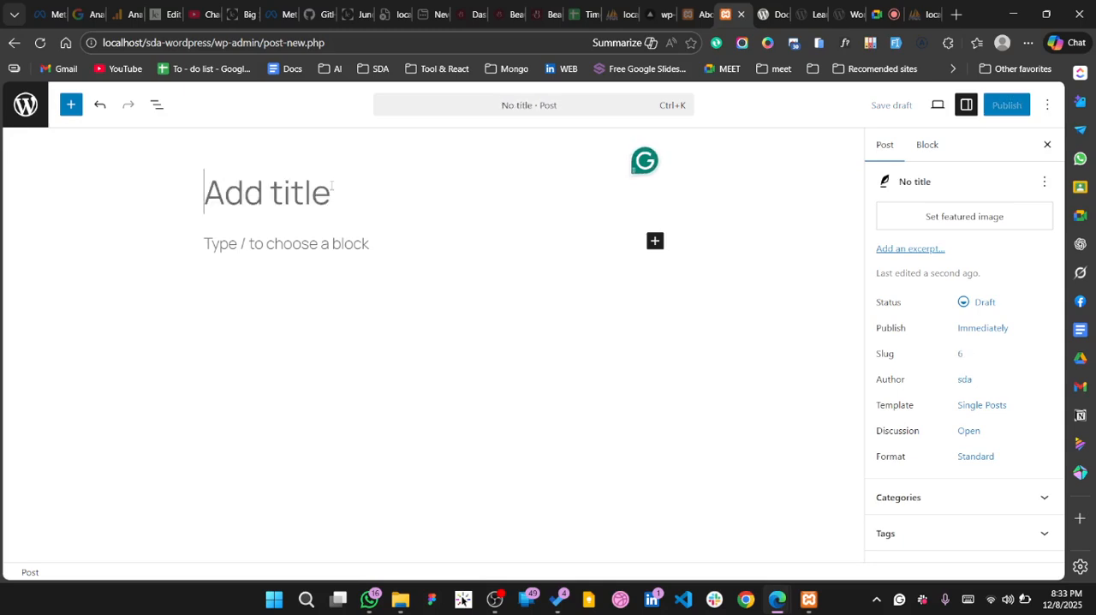
pyautogui.write('My BLog')
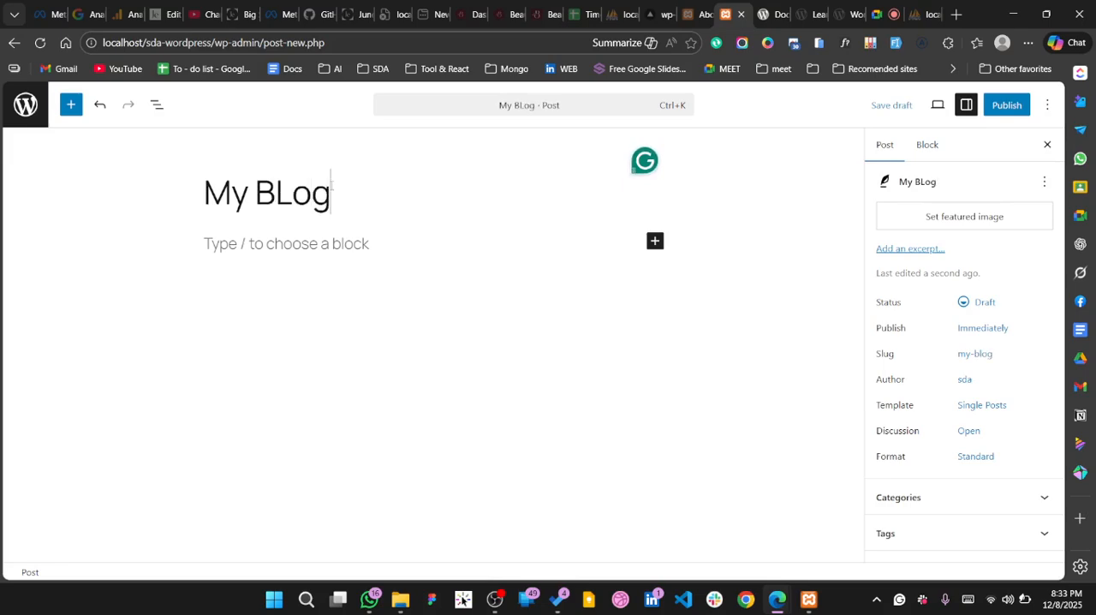
pyautogui.write(' Title')
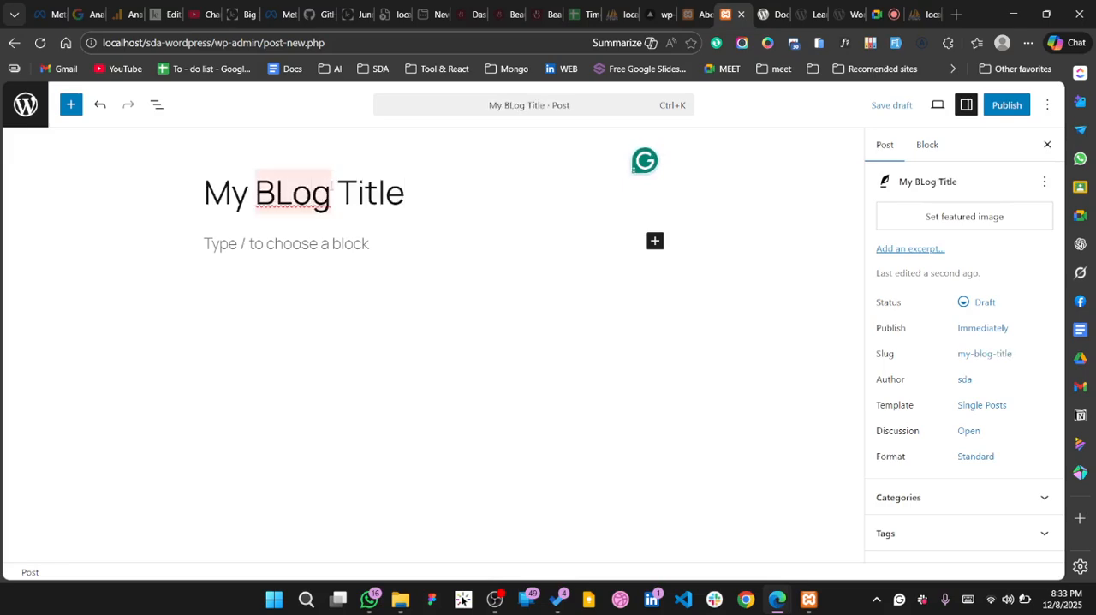
# Open the full block library for the post body and look through its text, media, theme and embed blocks
pyautogui.click(377, 248)
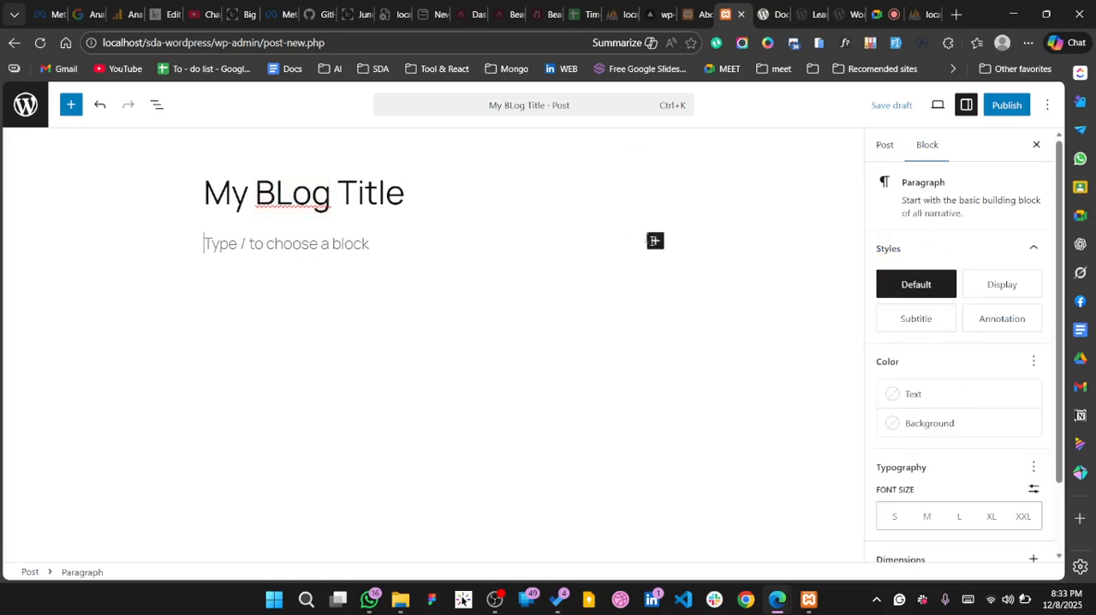
pyautogui.click(656, 243)
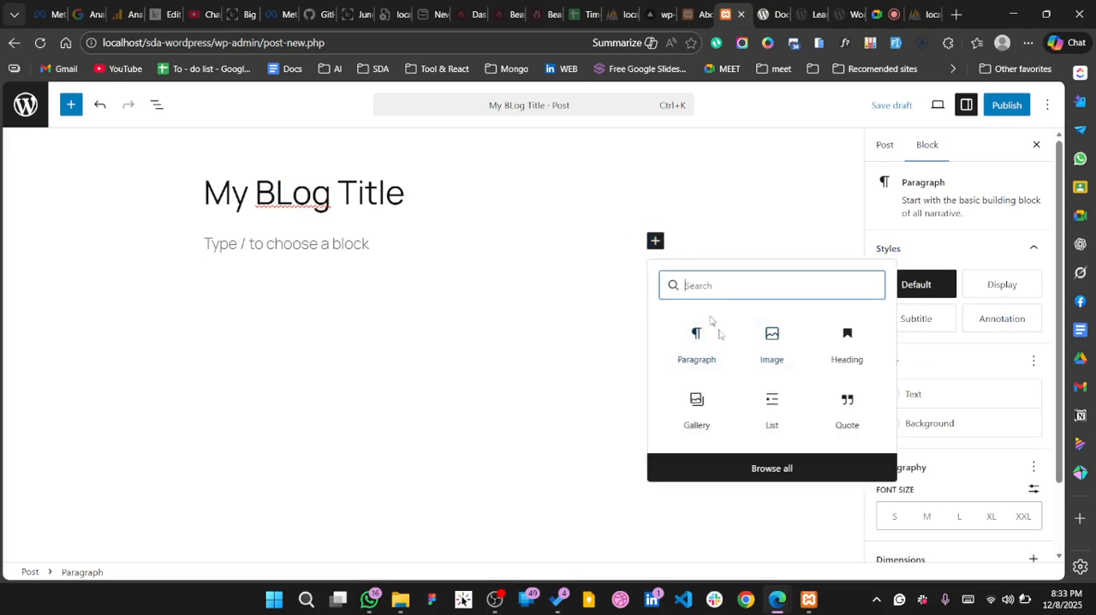
pyautogui.click(786, 466)
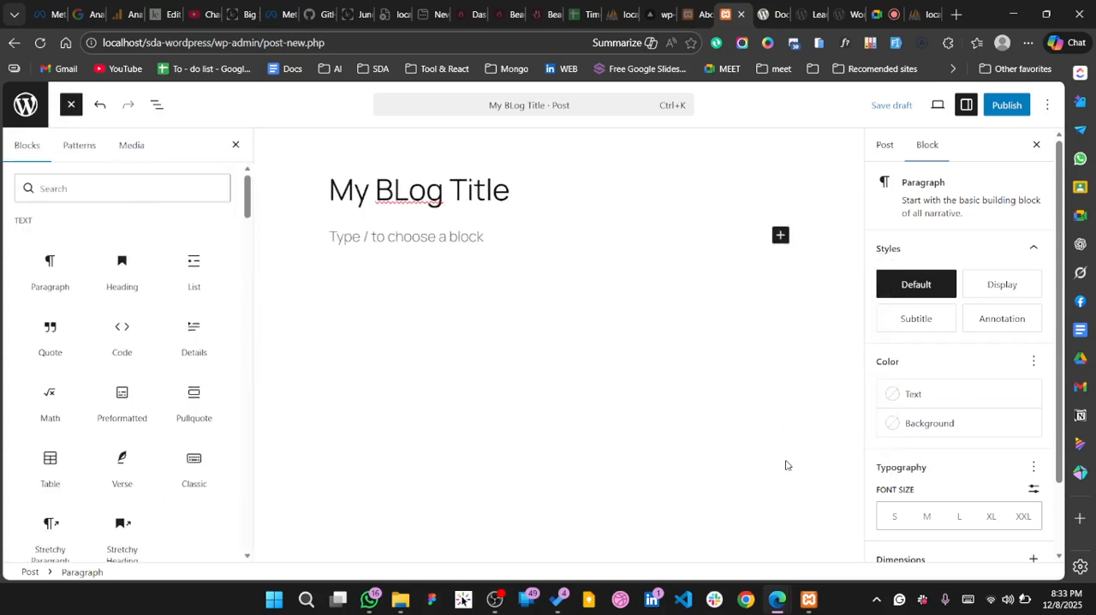
pyautogui.scroll(-8, 143, 377)
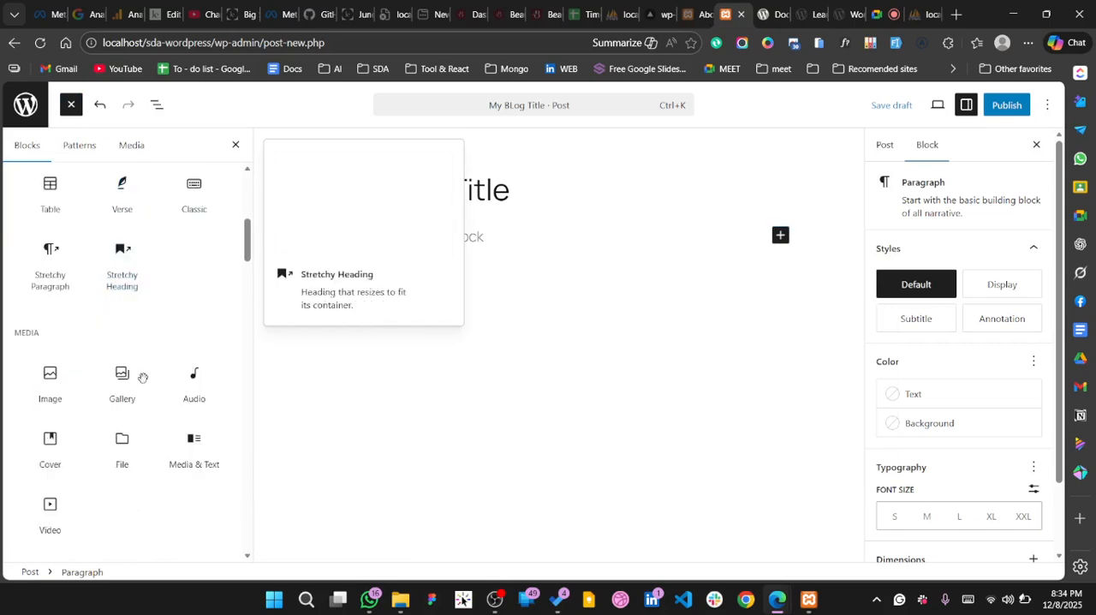
pyautogui.scroll(-10, 143, 377)
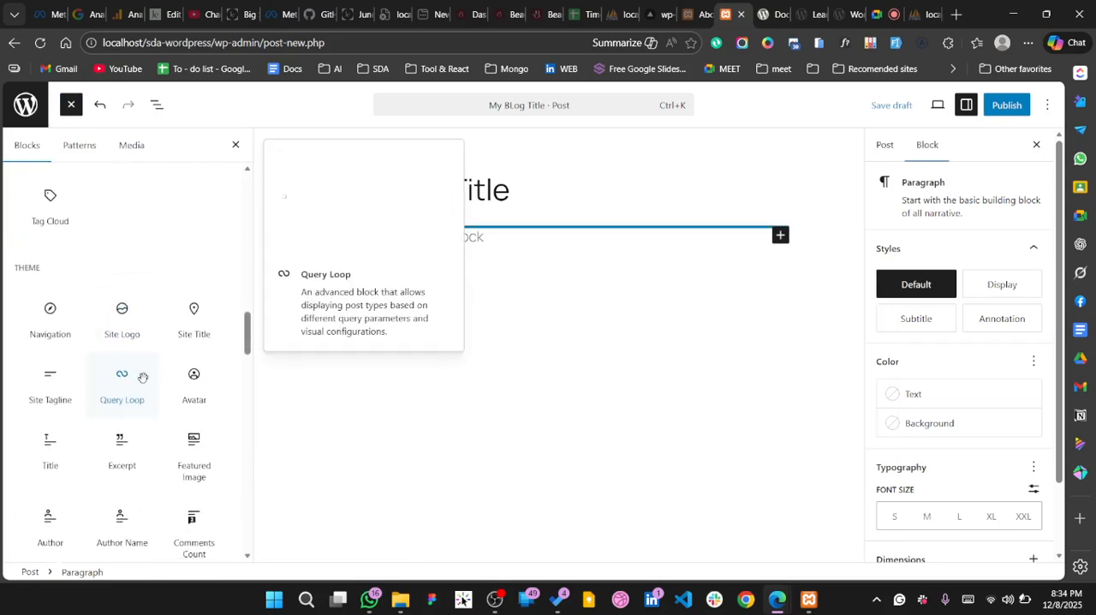
pyautogui.scroll(-10, 144, 383)
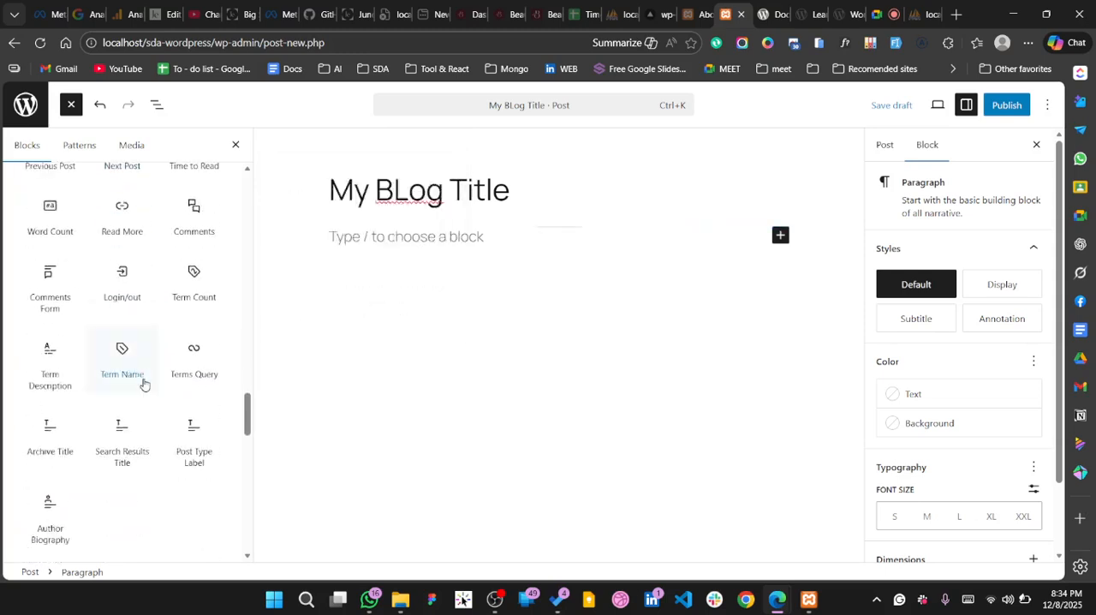
pyautogui.scroll(-10, 143, 383)
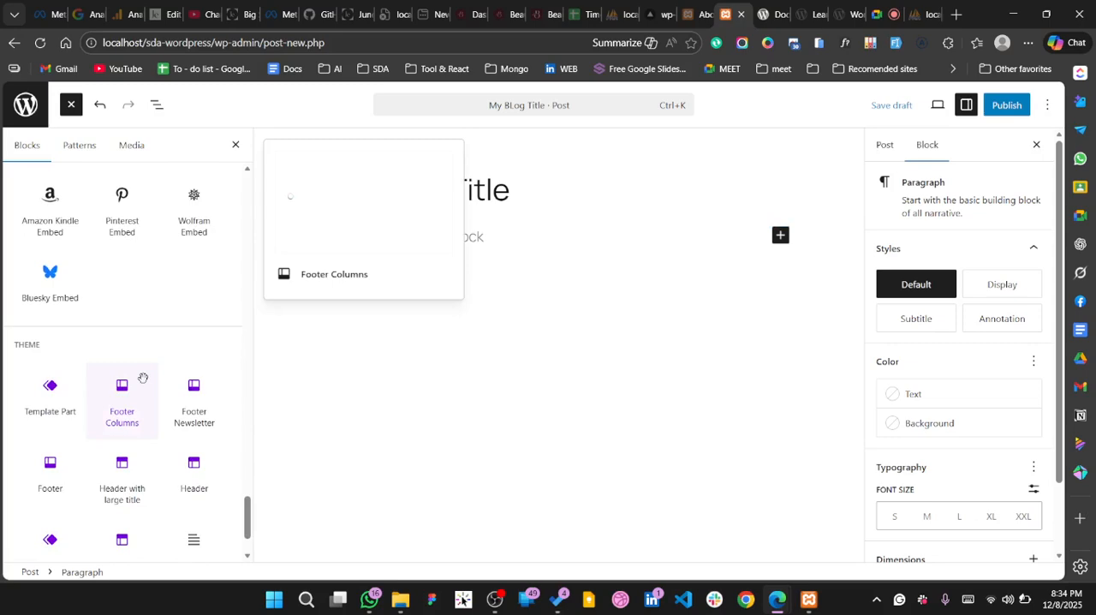
pyautogui.scroll(-2, 143, 377)
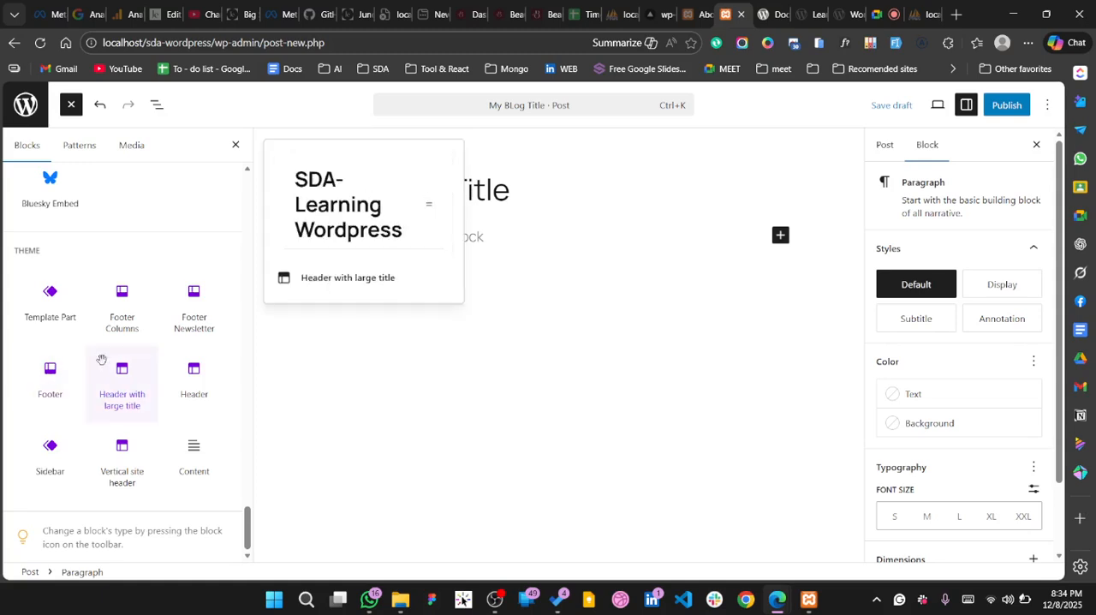
pyautogui.scroll(1, 101, 360)
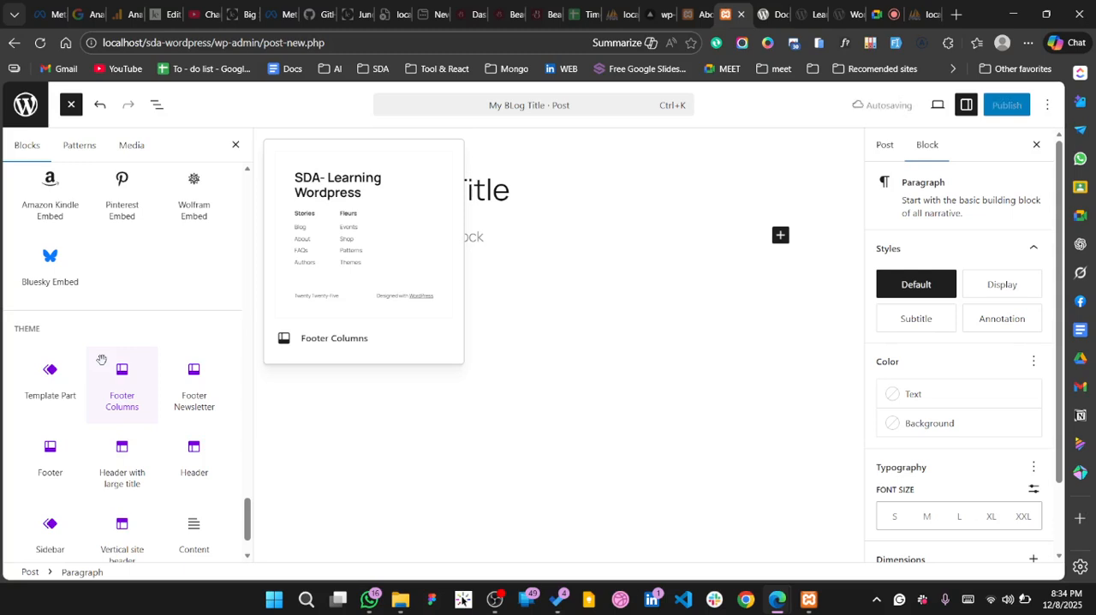
pyautogui.scroll(-2, 125, 420)
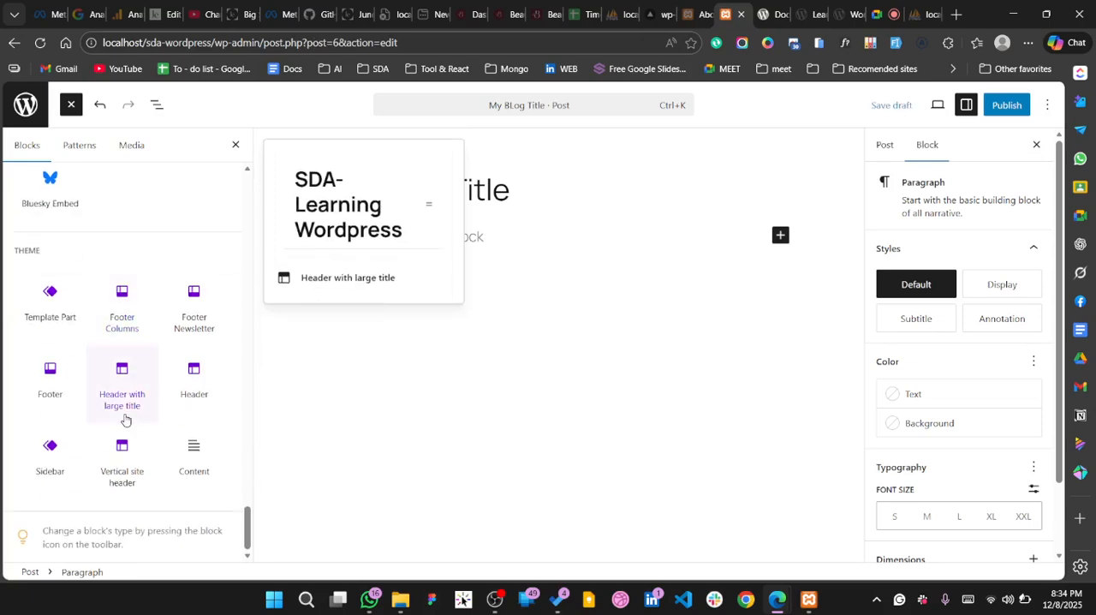
pyautogui.scroll(8, 125, 420)
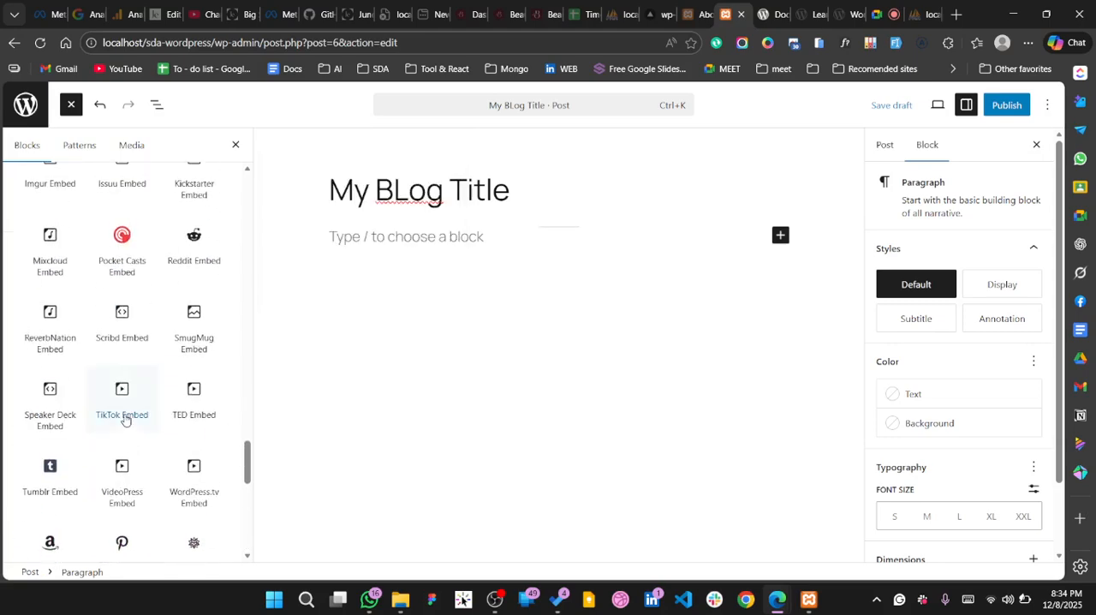
pyautogui.scroll(15, 124, 417)
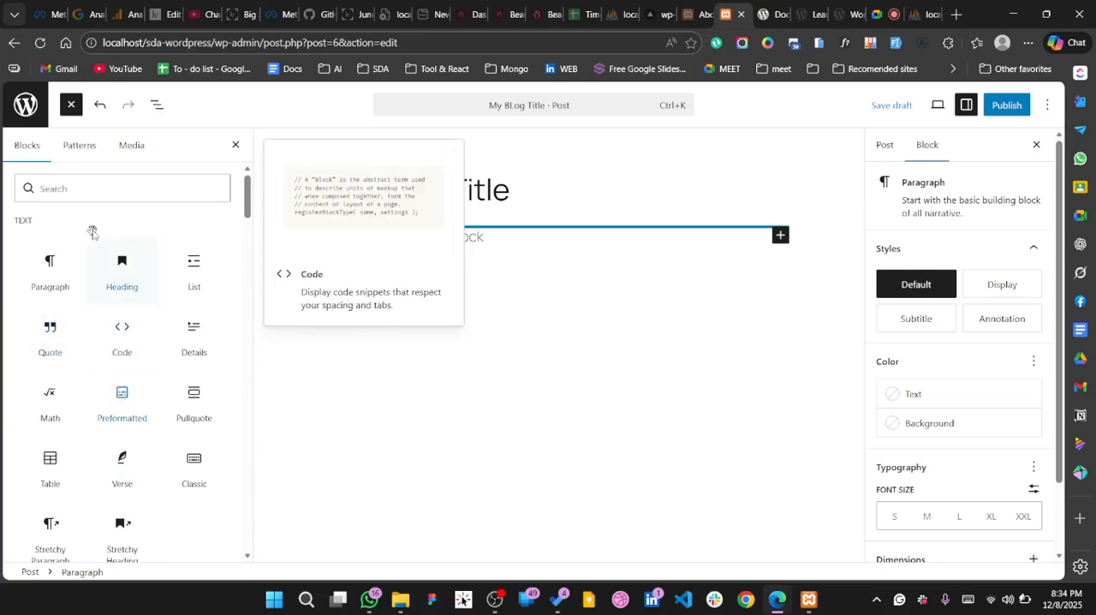
# Search the block library for "image" and insert an Image block below the post title
pyautogui.click(84, 190)
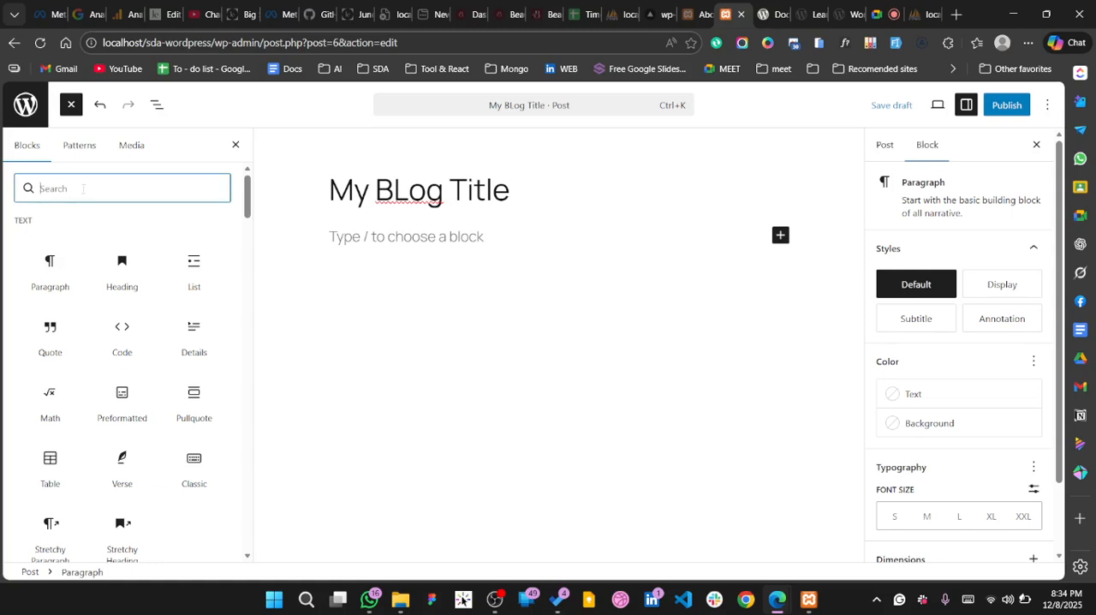
pyautogui.write('image')
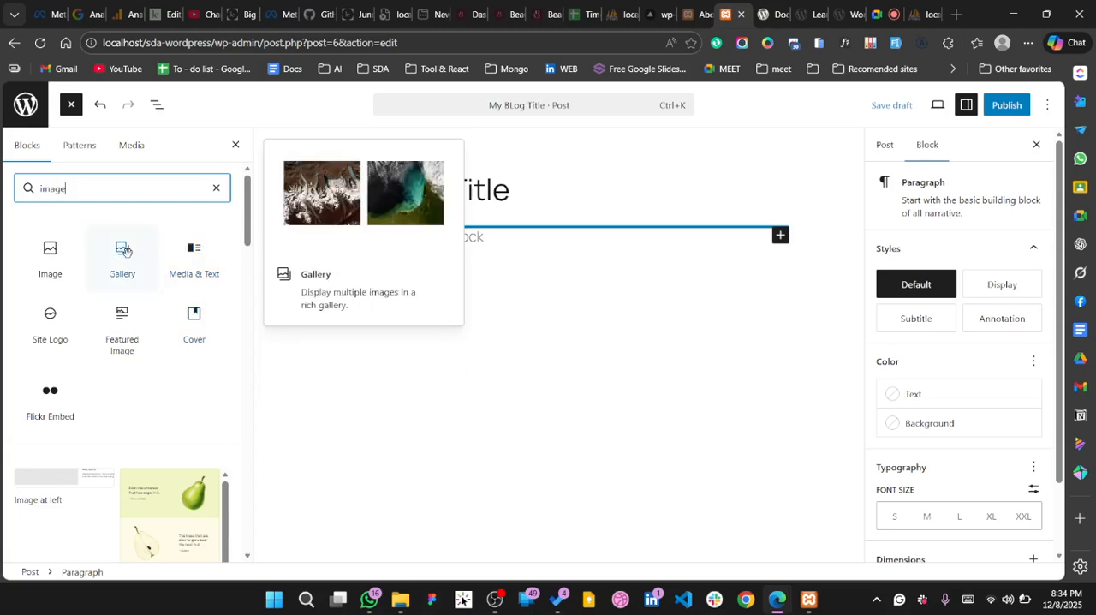
pyautogui.click(49, 268)
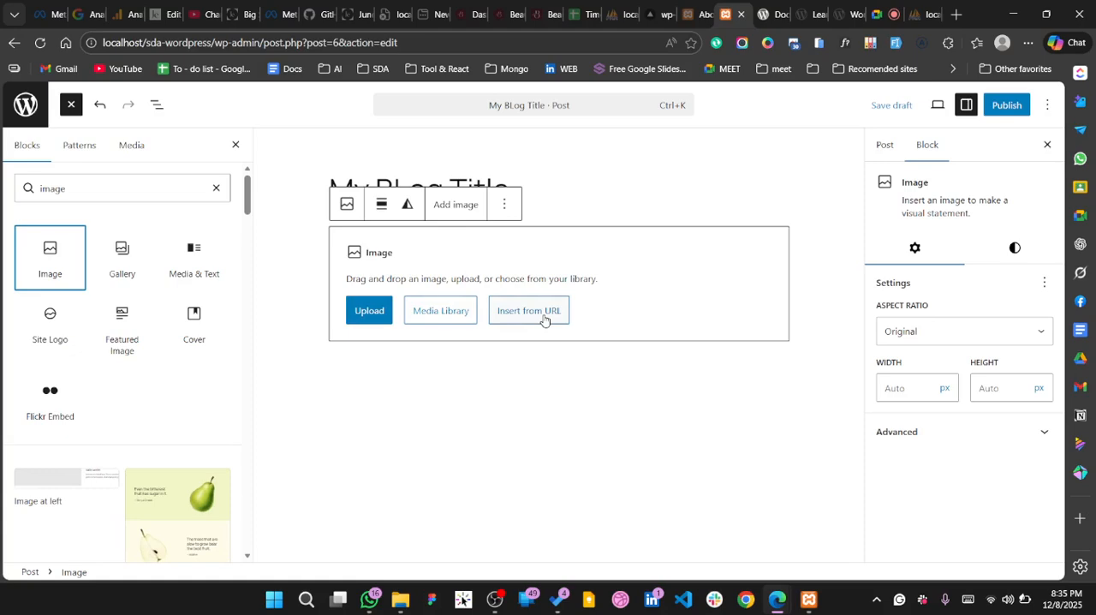
# Start an upload for the Image block and browse the beautice and jilbab folders under Projects > Metadroip for a suitable picture
pyautogui.click(367, 317)
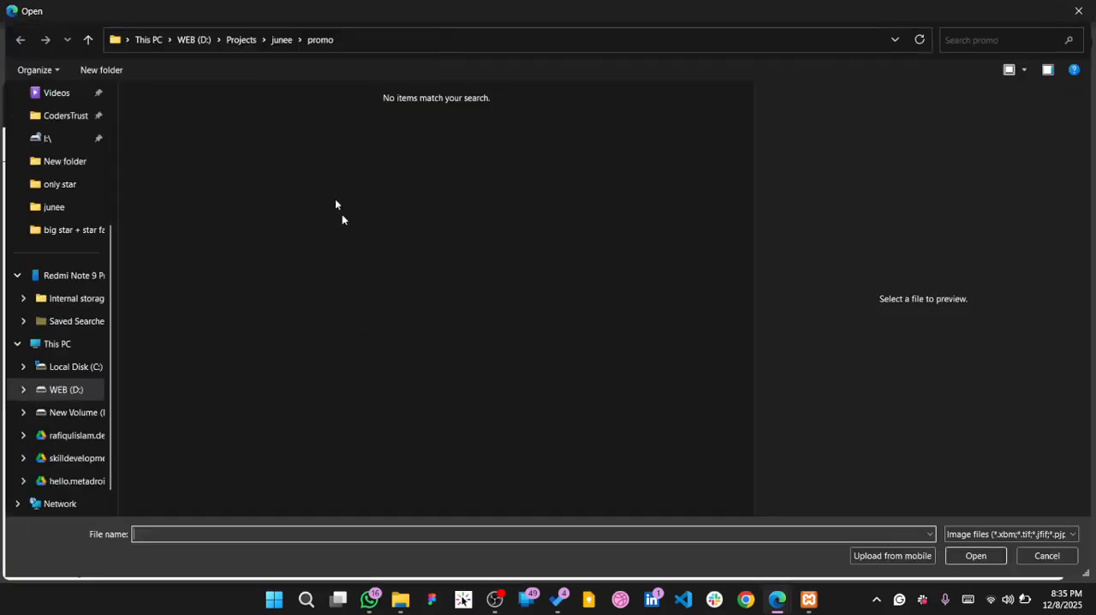
pyautogui.click(241, 40)
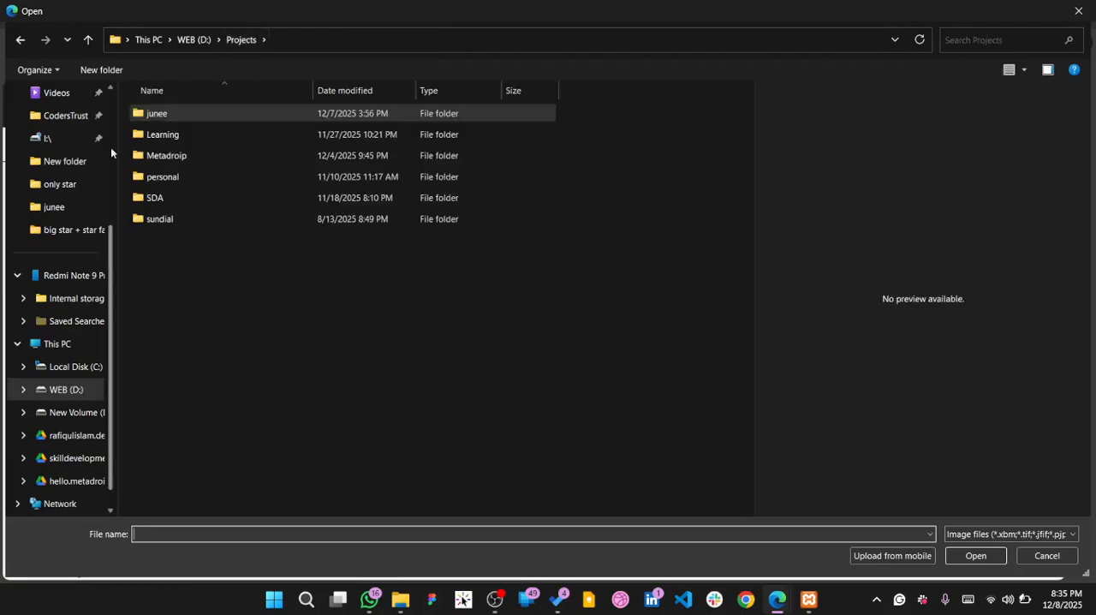
pyautogui.doubleClick(214, 155)
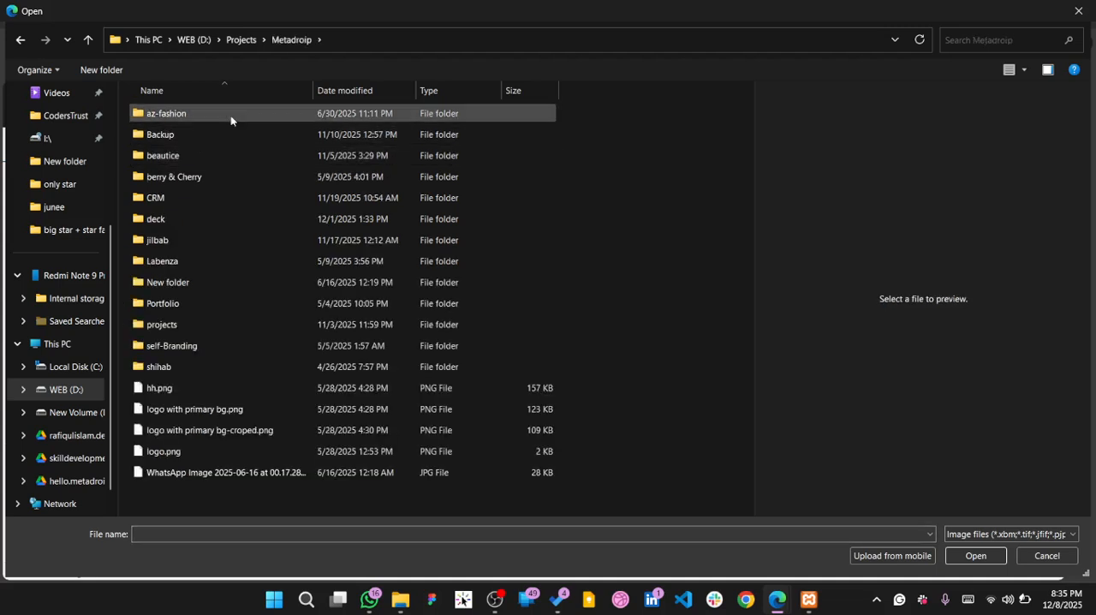
pyautogui.click(207, 159)
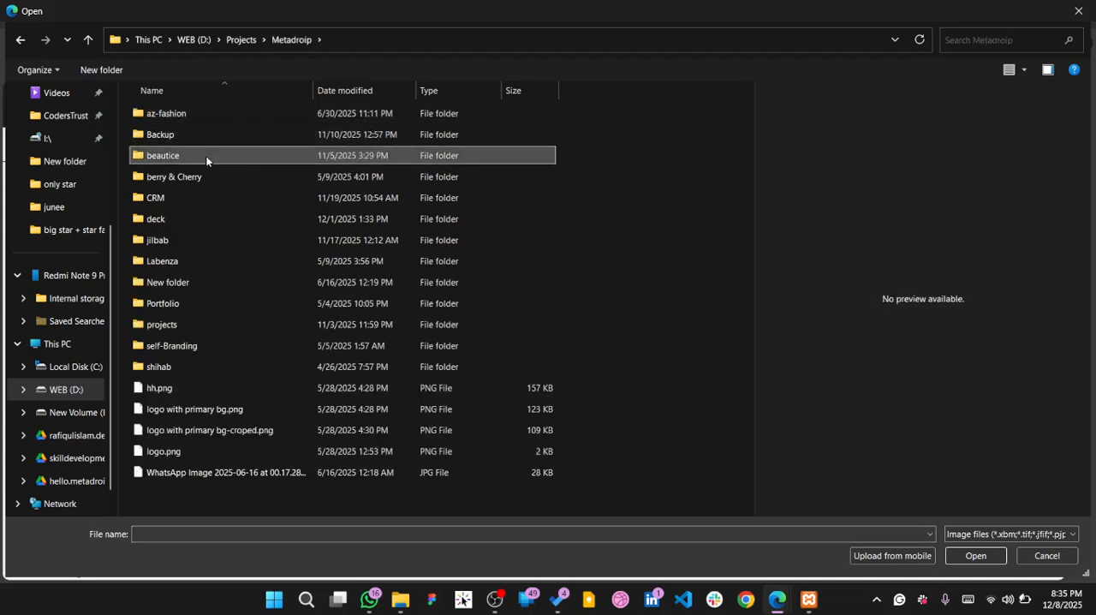
pyautogui.doubleClick(206, 159)
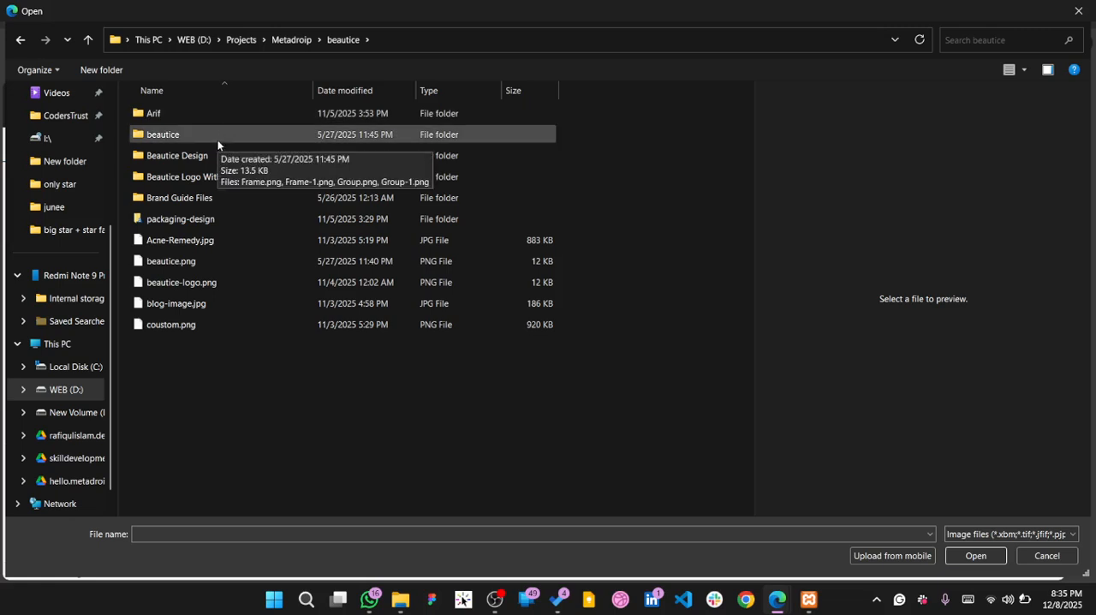
pyautogui.click(217, 145)
pyautogui.doubleClick(218, 145)
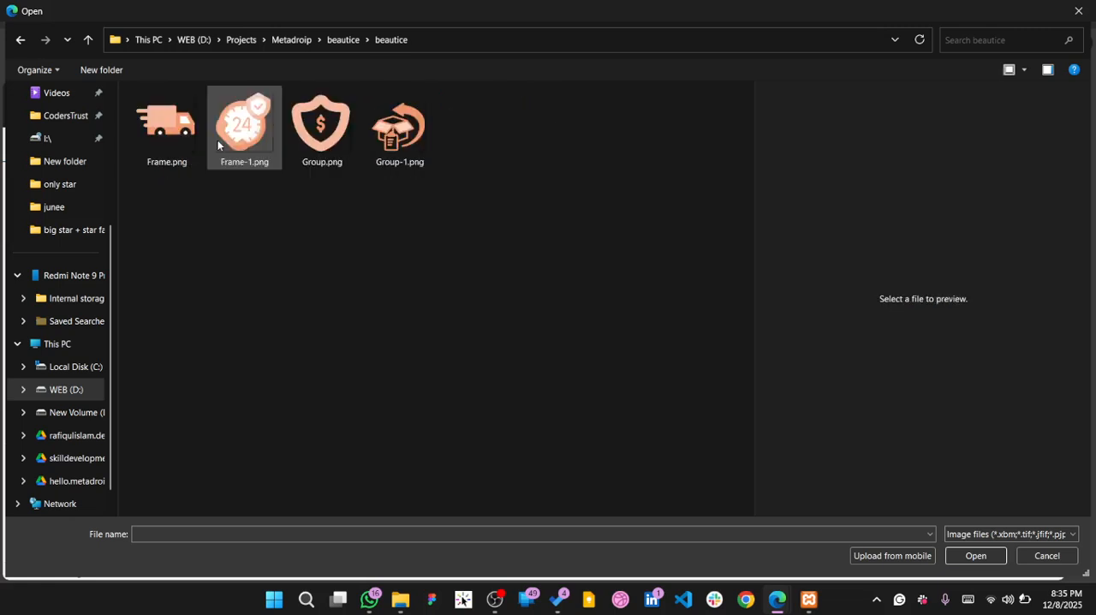
pyautogui.click(300, 42)
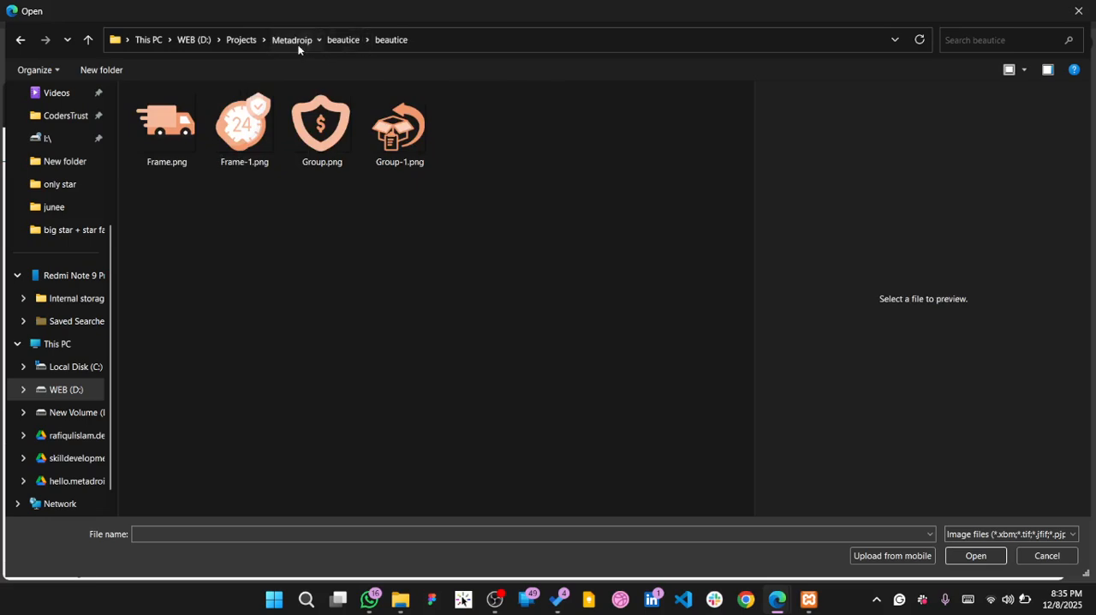
pyautogui.doubleClick(208, 182)
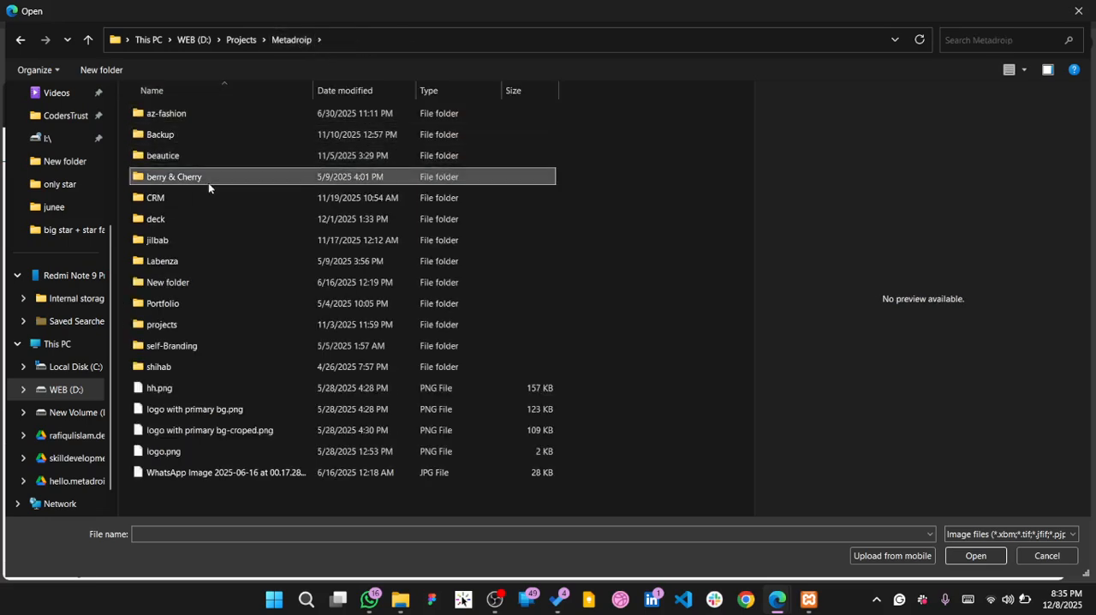
pyautogui.click(301, 39)
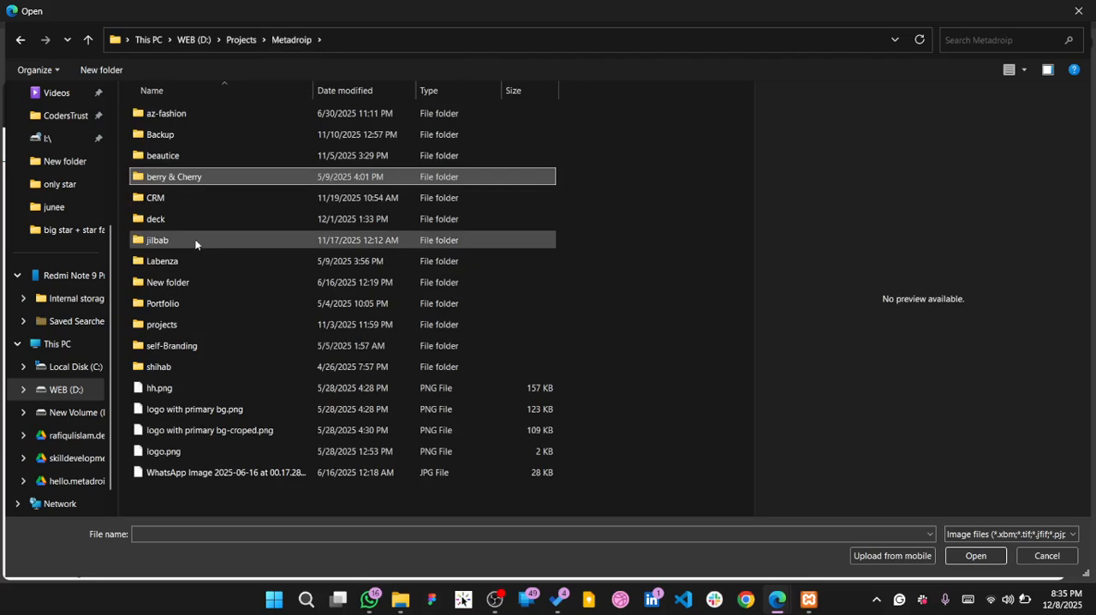
pyautogui.doubleClick(196, 241)
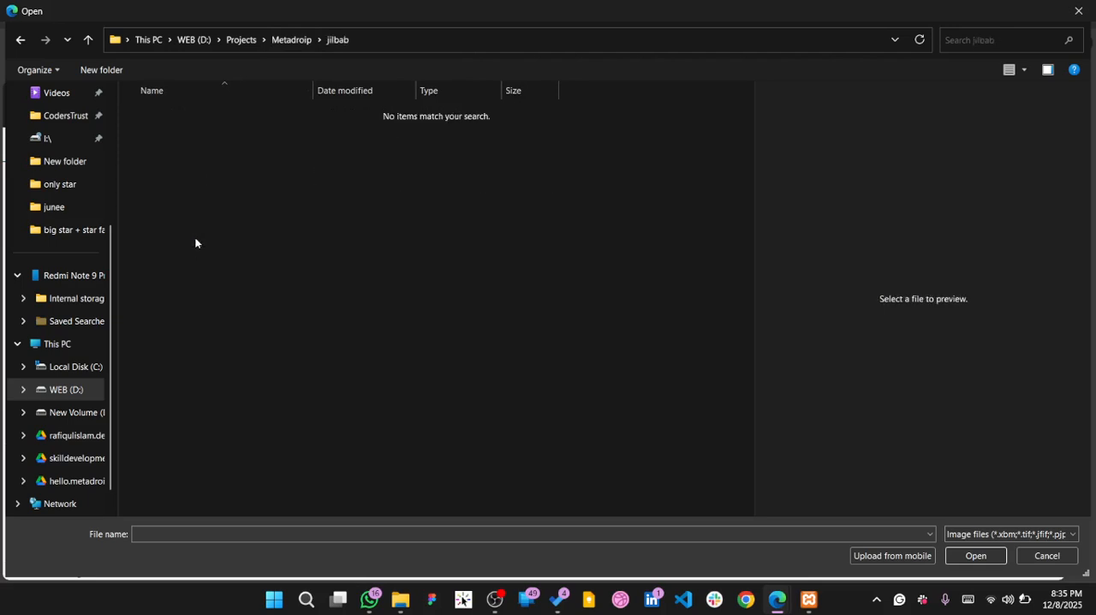
pyautogui.click(287, 39)
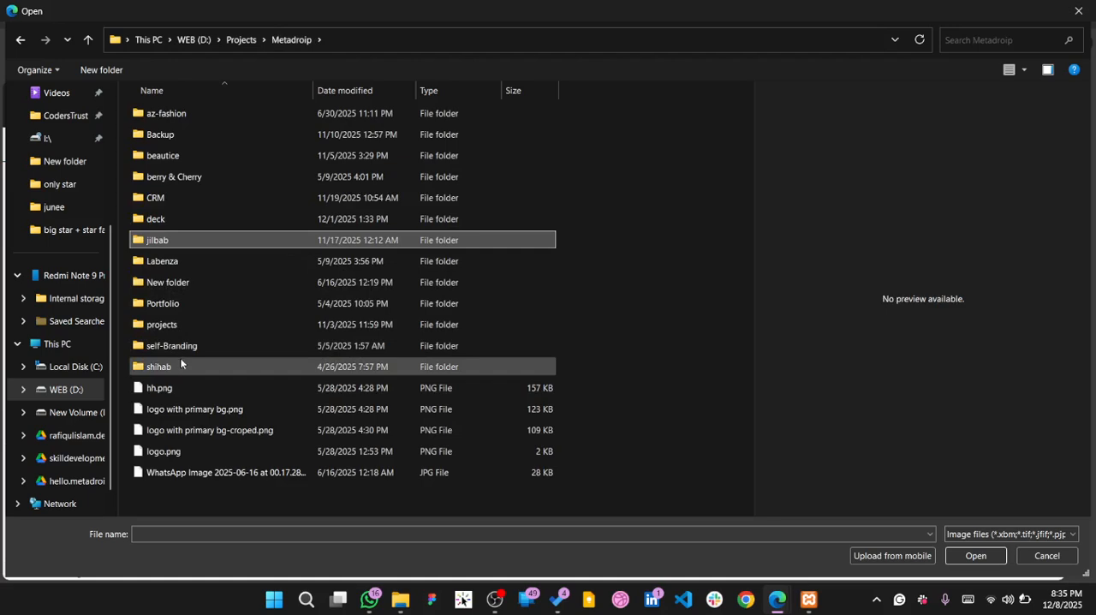
# Try to upload "last version AZ version-05.jpg" from the az-fashion folder into the Image block
pyautogui.doubleClick(216, 119)
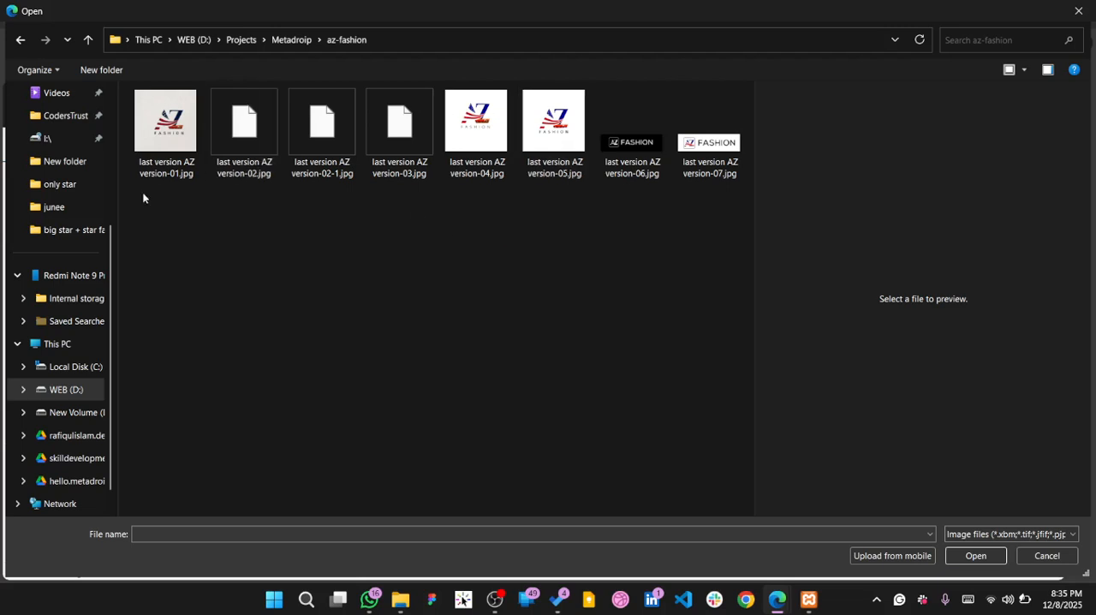
pyautogui.click(161, 161)
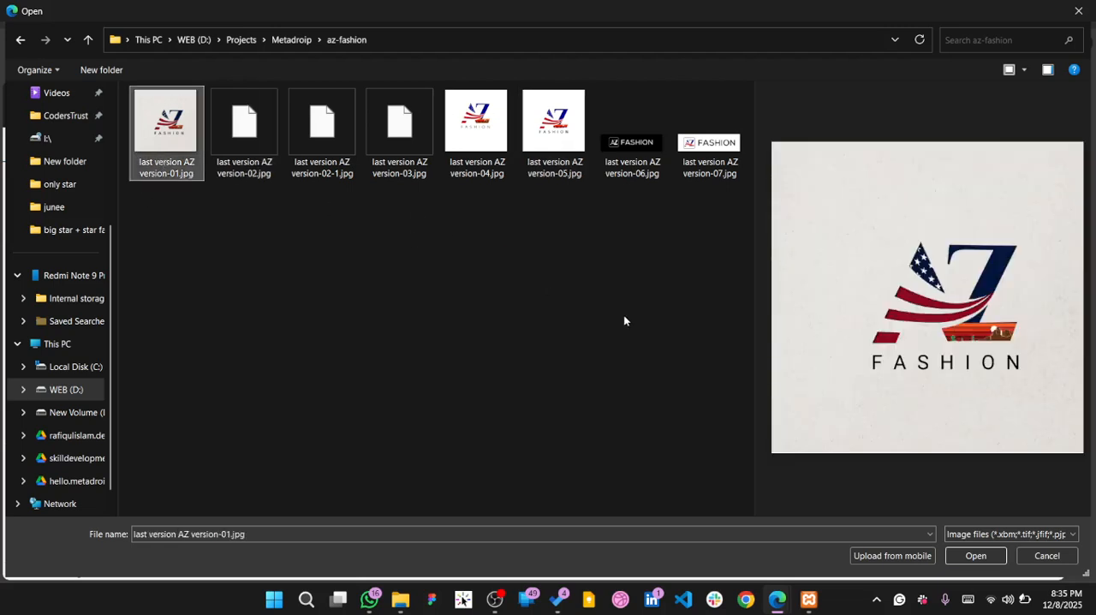
pyautogui.click(554, 160)
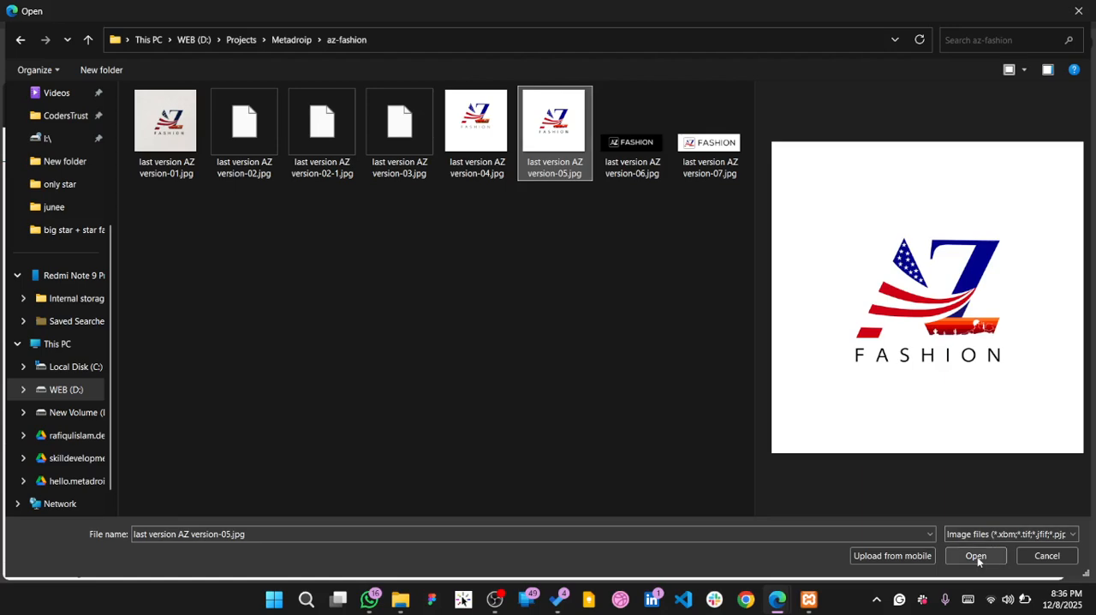
pyautogui.click(976, 556)
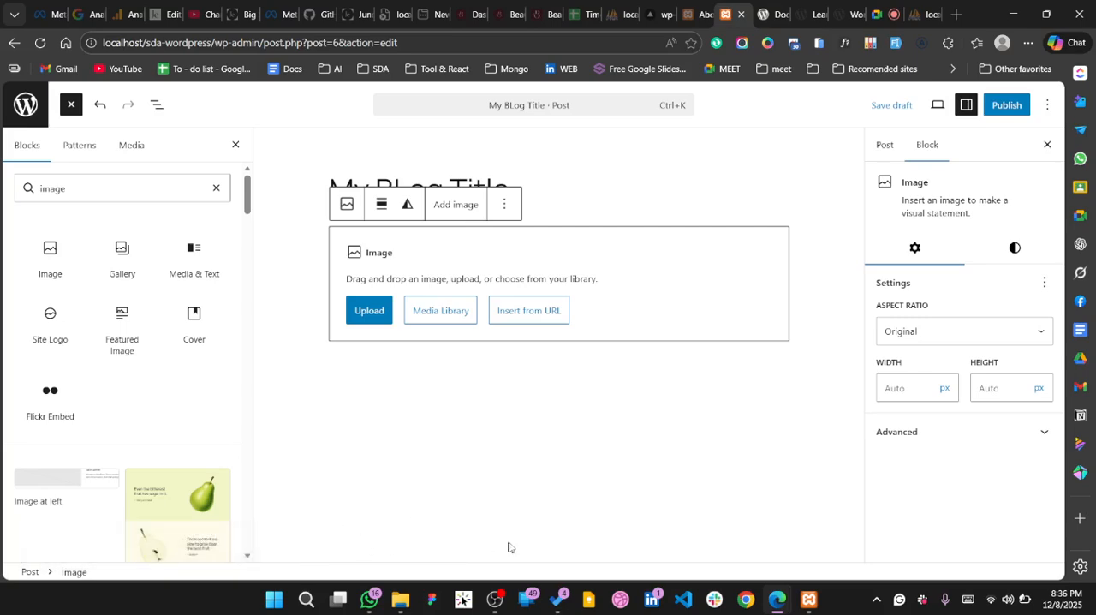
# Retry the upload of "last version AZ version-05.jpg" into the Image block
pyautogui.click(382, 324)
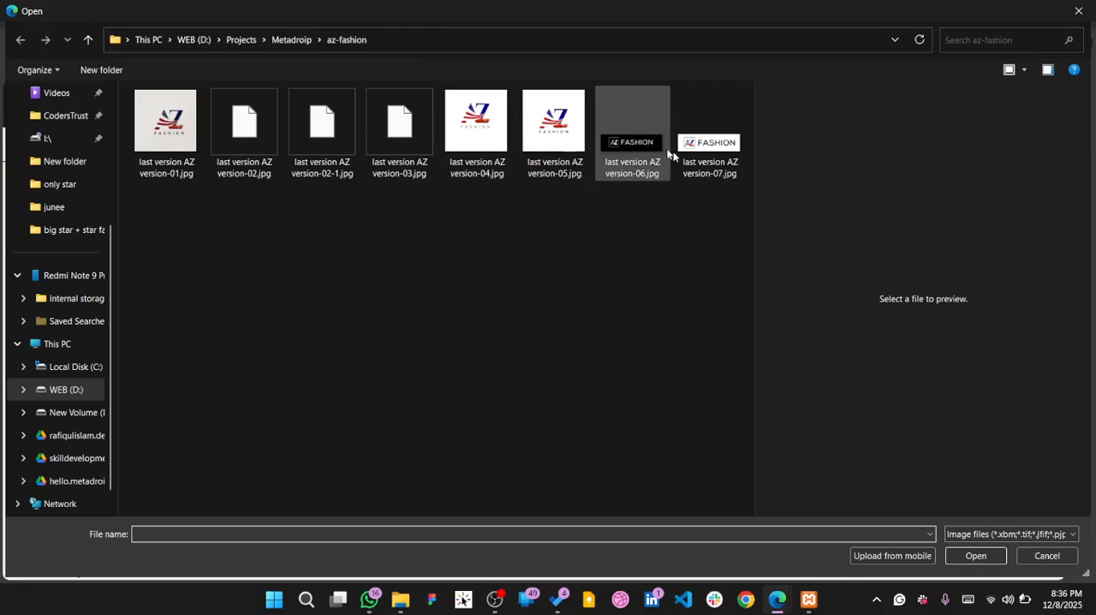
pyautogui.click(555, 135)
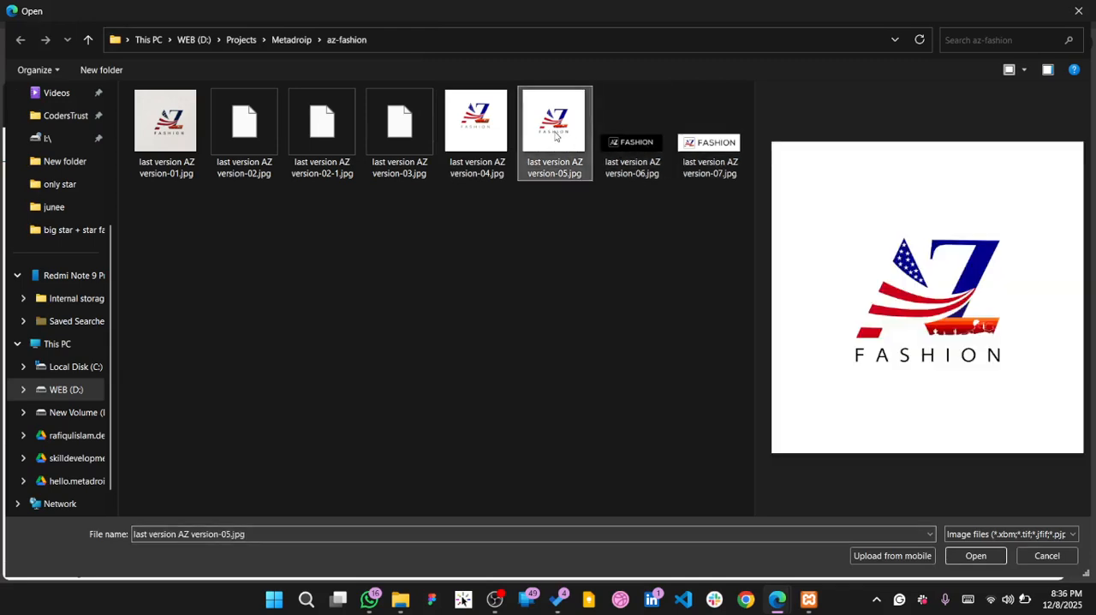
pyautogui.click(979, 554)
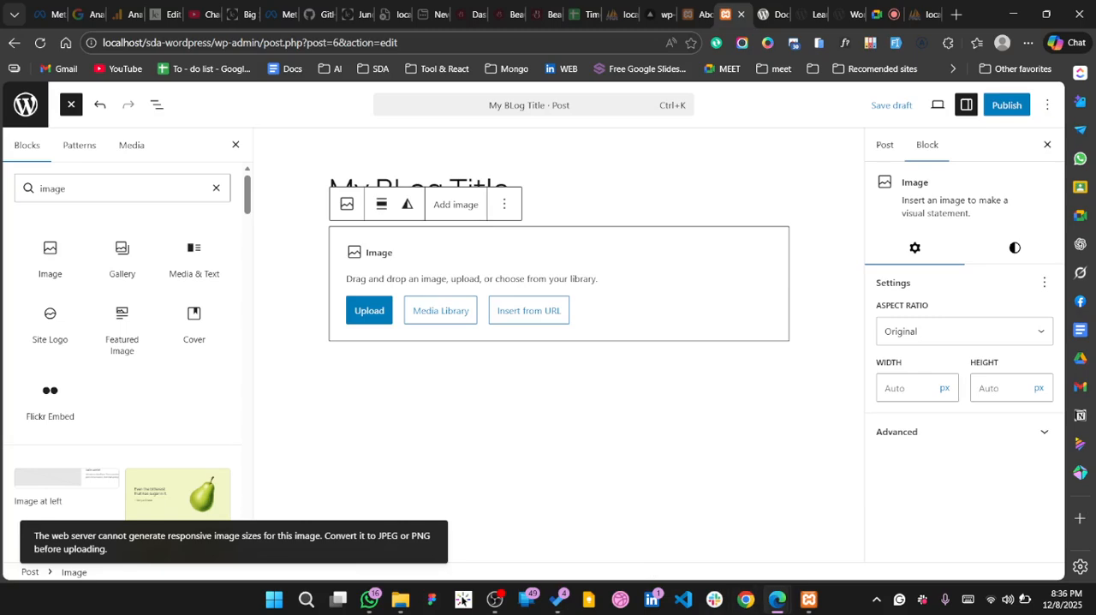
# Try to upload "thumbnail.png" from the Metadroip > Labenza folder into the Image block
pyautogui.moveTo(395, 606)
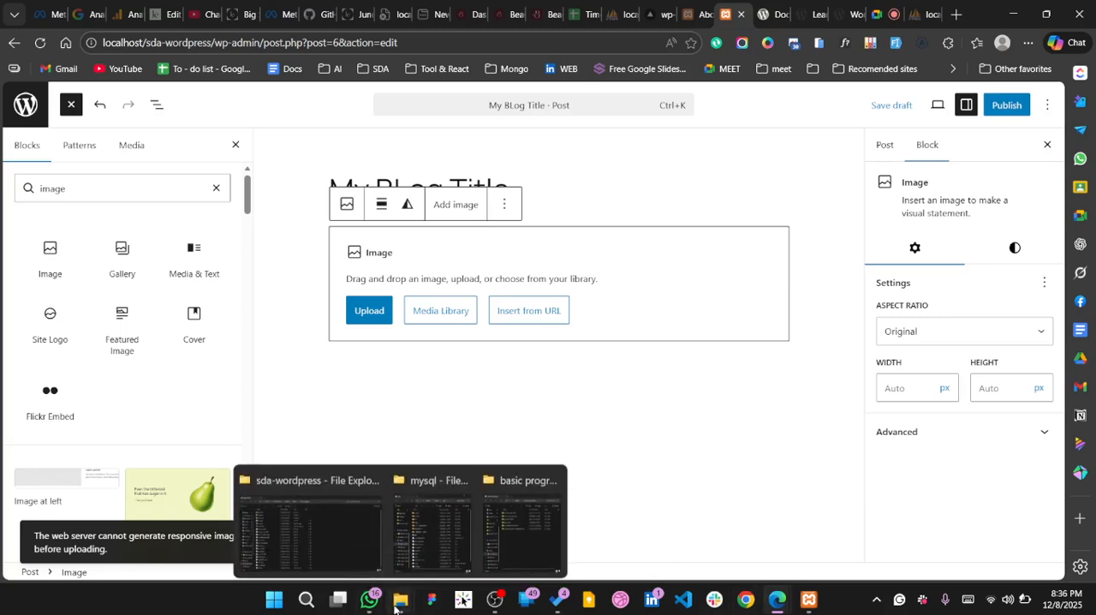
pyautogui.moveTo(524, 533)
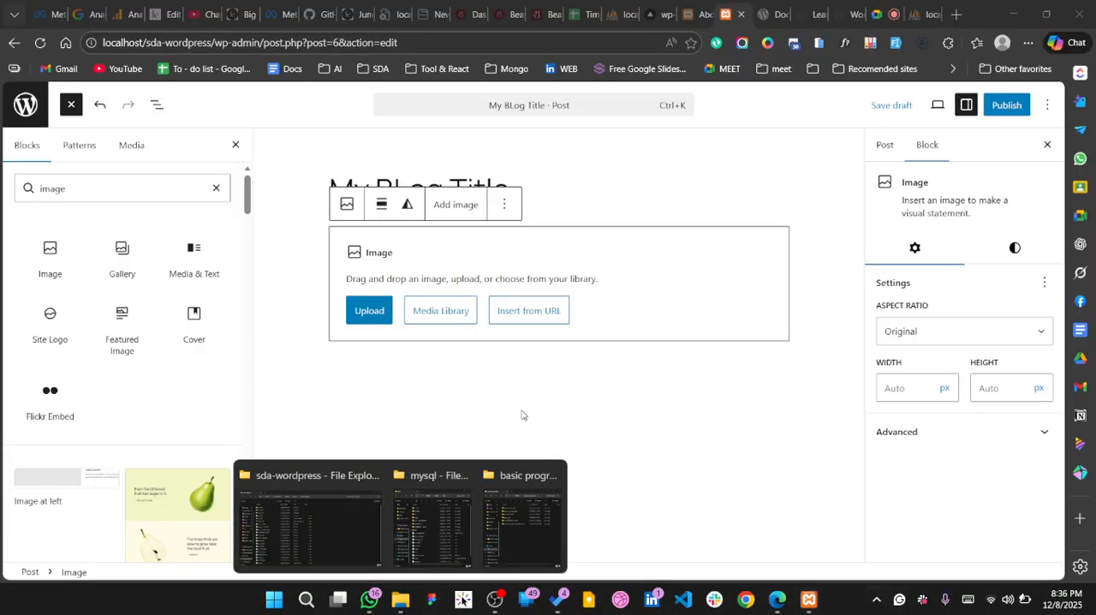
pyautogui.click(378, 317)
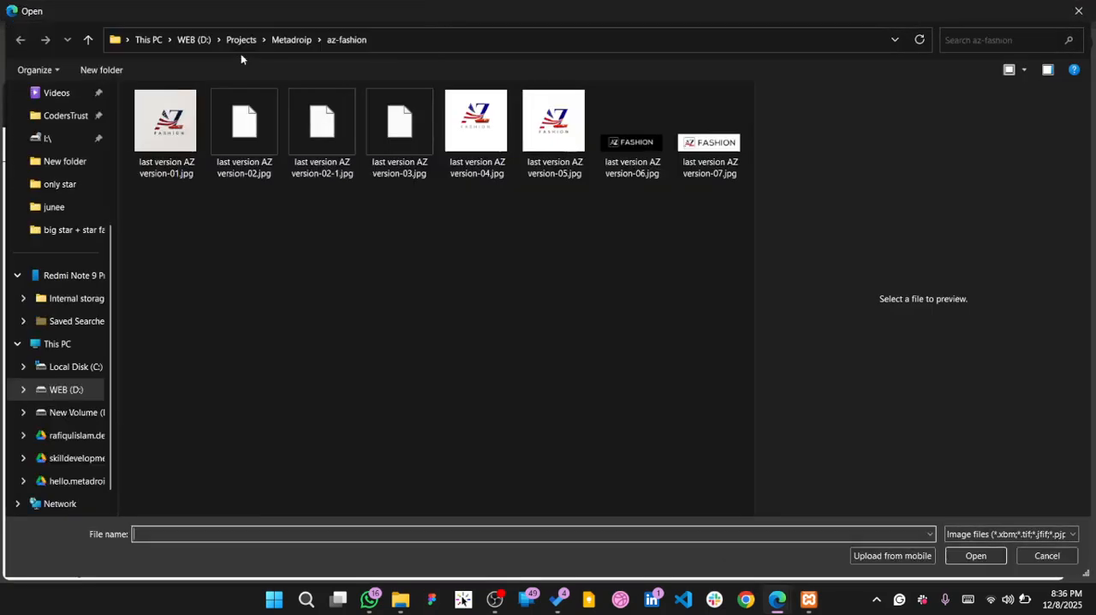
pyautogui.click(291, 39)
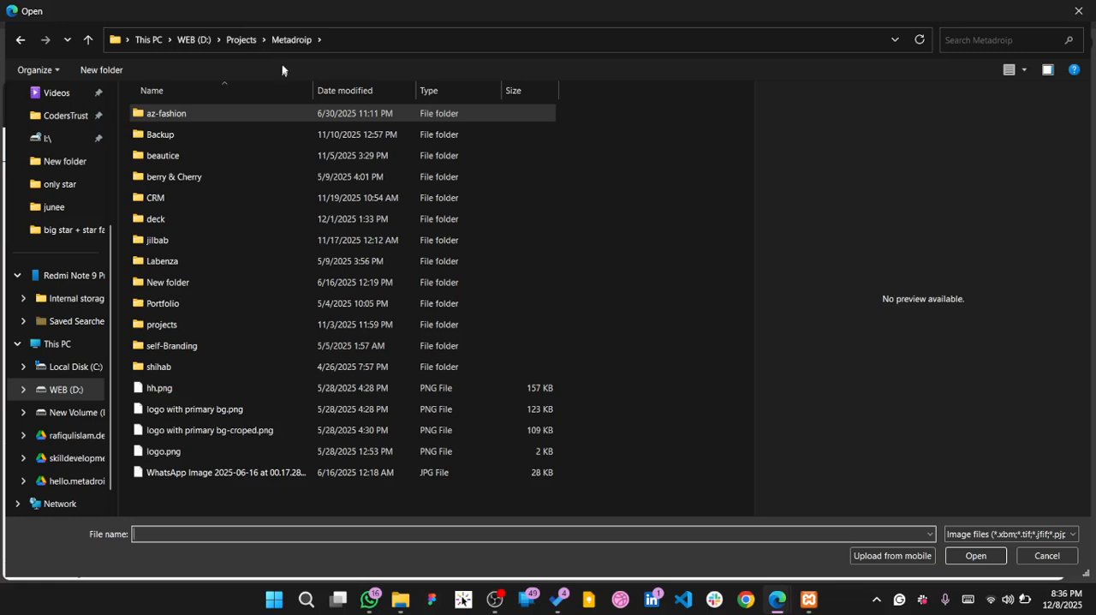
pyautogui.doubleClick(199, 114)
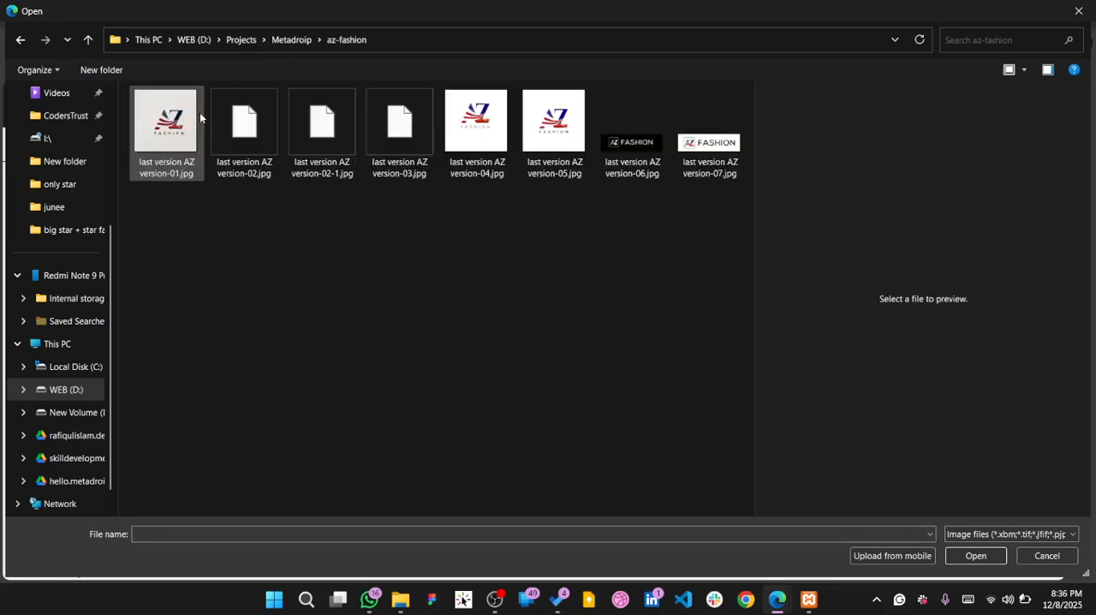
pyautogui.click(305, 41)
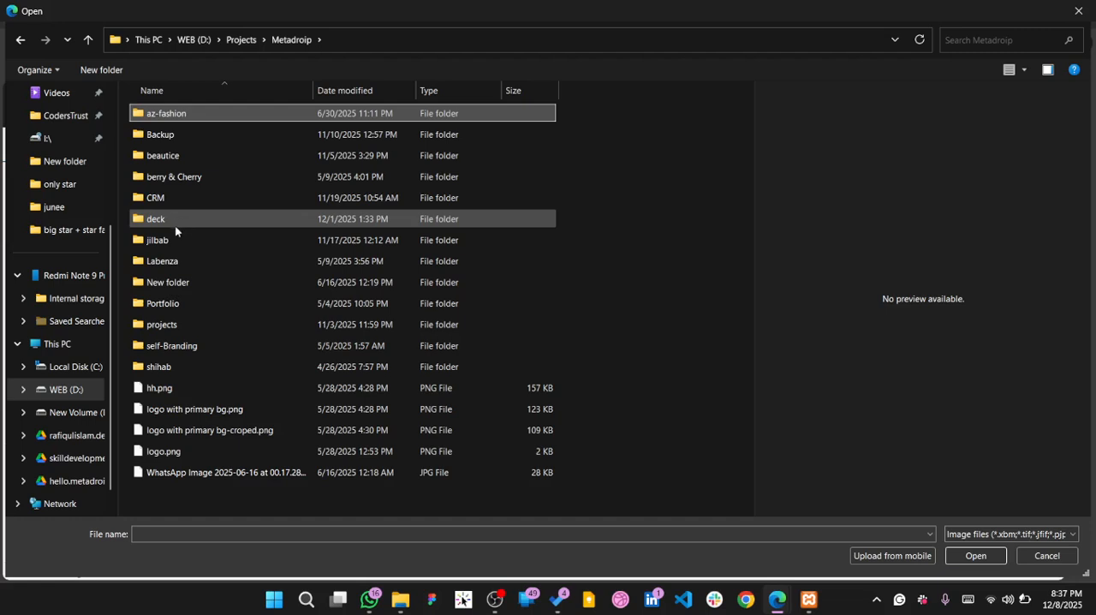
pyautogui.doubleClick(235, 258)
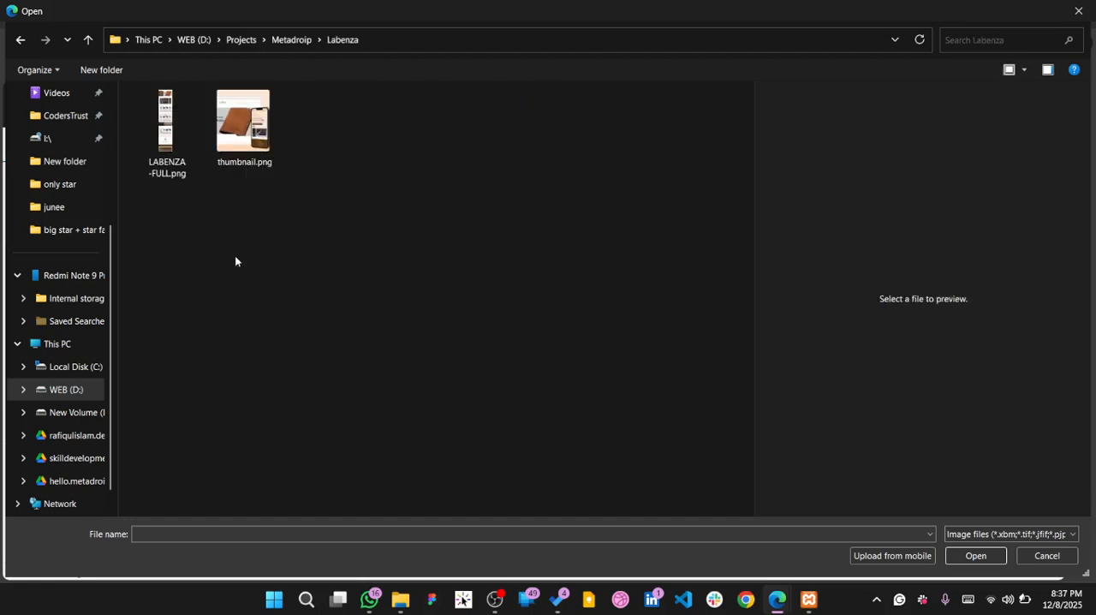
pyautogui.click(245, 142)
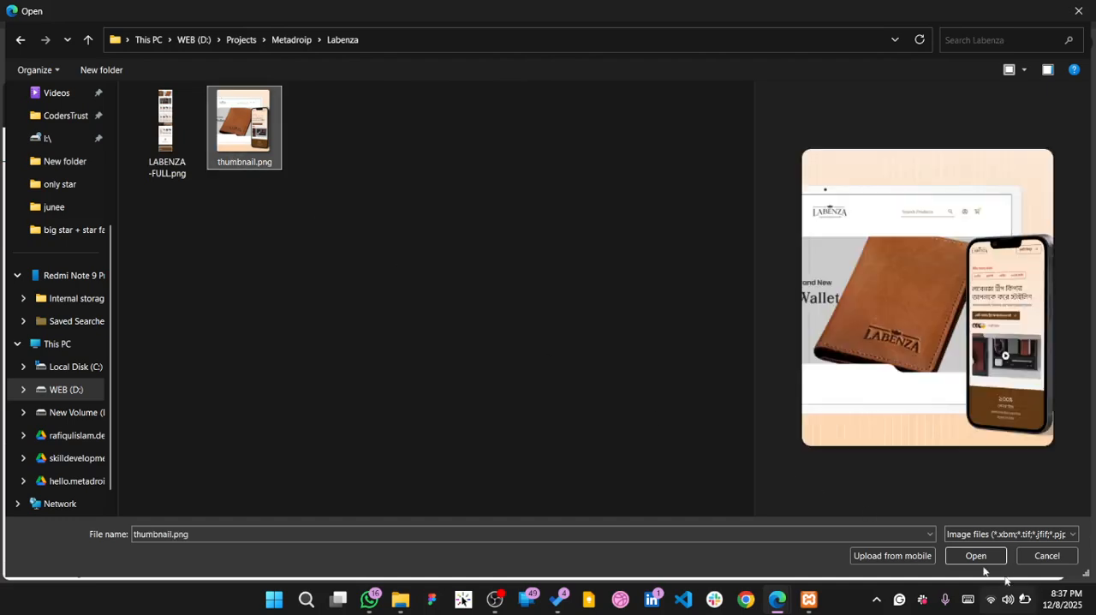
pyautogui.click(976, 557)
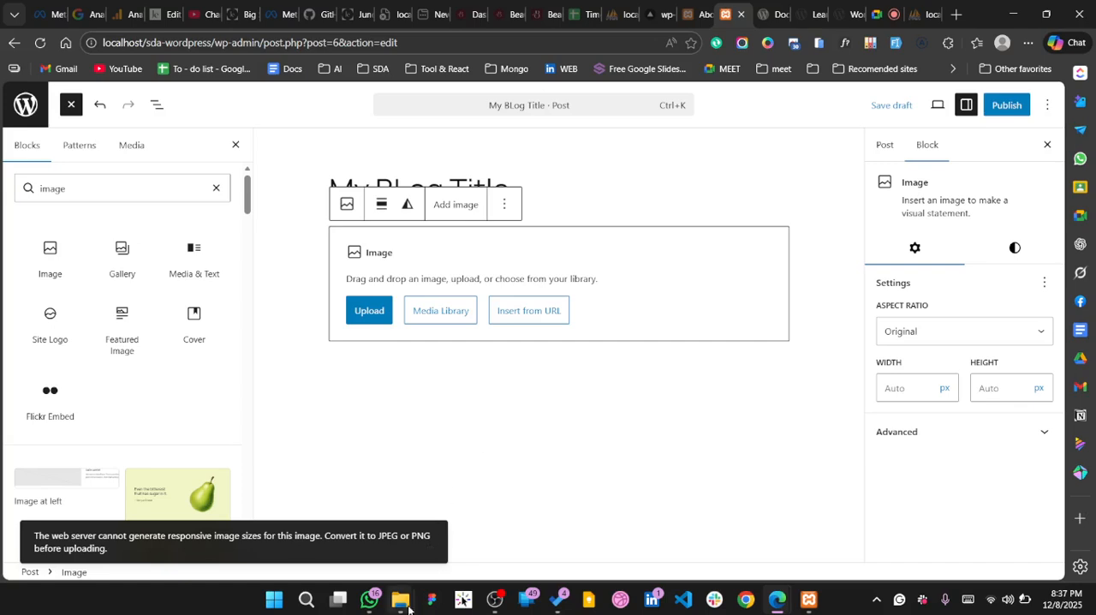
pyautogui.moveTo(400, 599)
pyautogui.moveTo(536, 533)
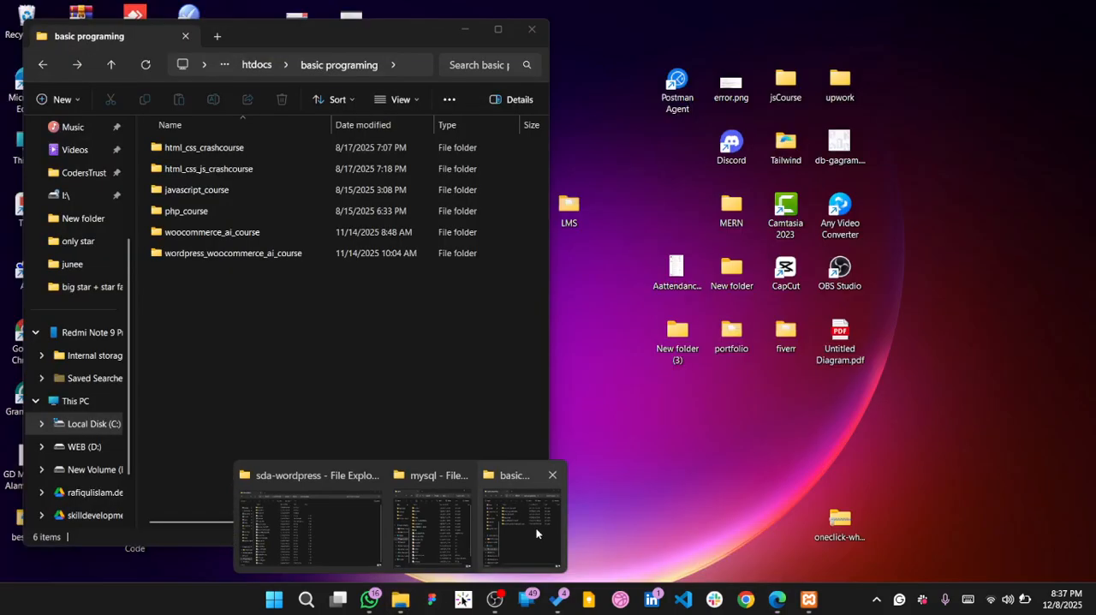
pyautogui.moveTo(445, 519)
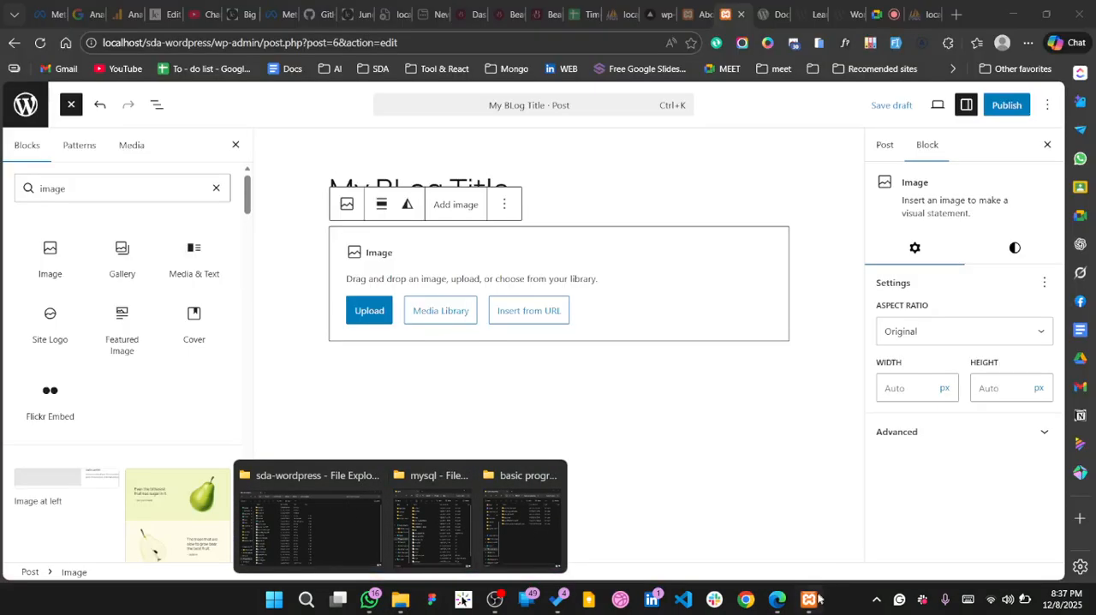
pyautogui.click(356, 311)
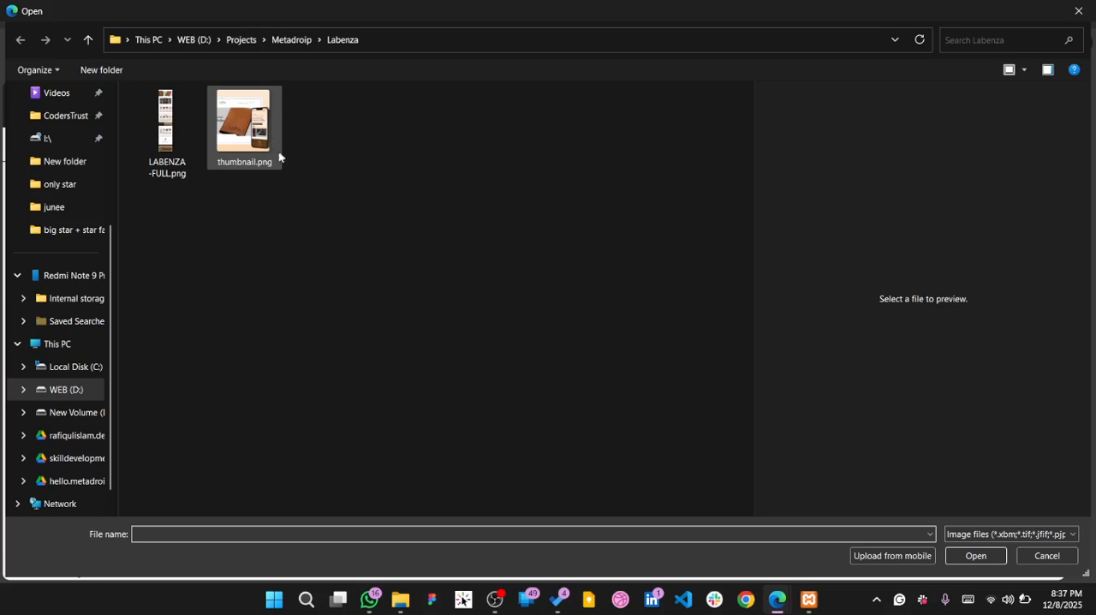
pyautogui.click(1055, 563)
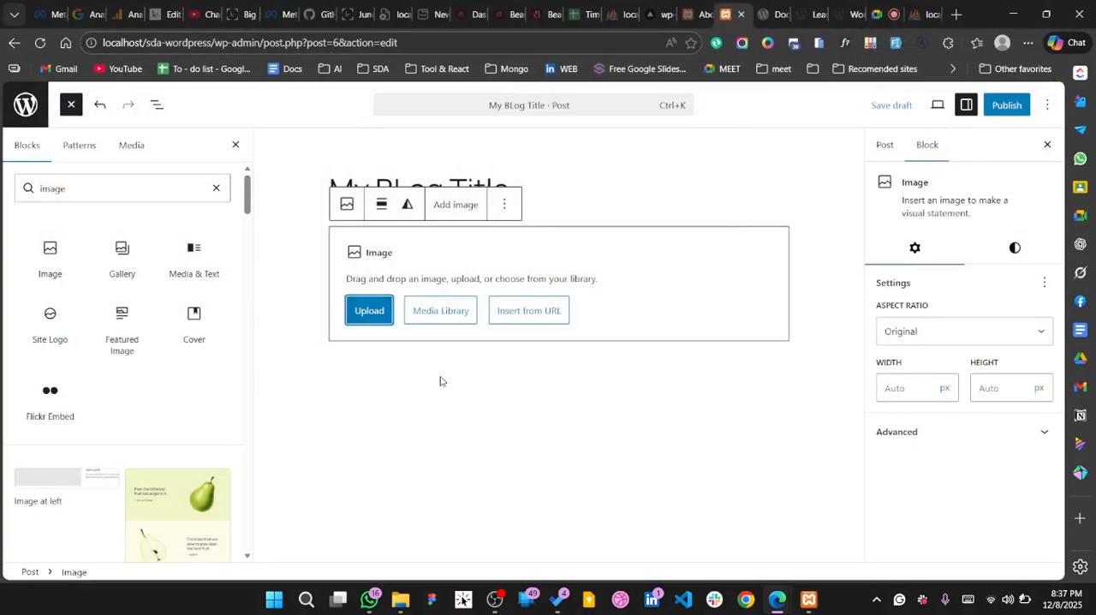
# Upload "thumbnail.png" from the Labenza folder to the media library and insert it into the post's Image block
pyautogui.click(397, 357)
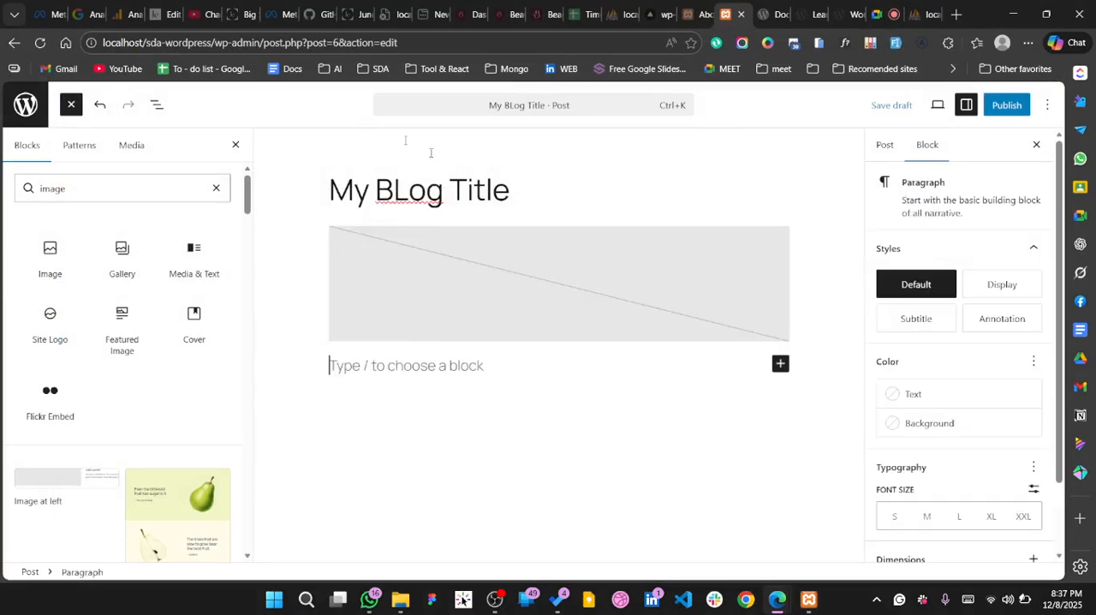
pyautogui.click(516, 247)
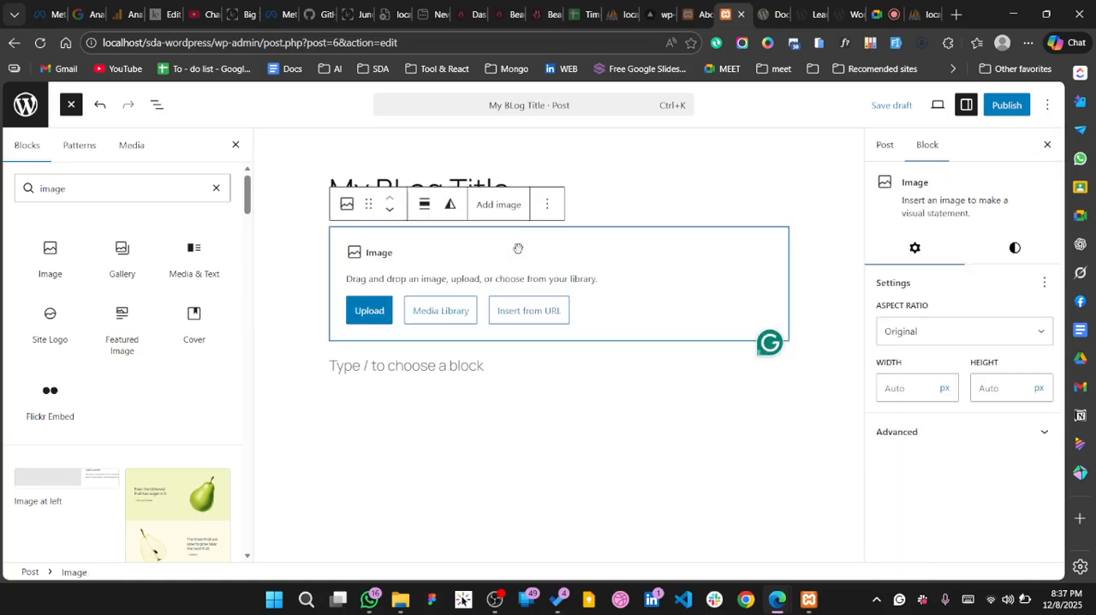
pyautogui.click(459, 311)
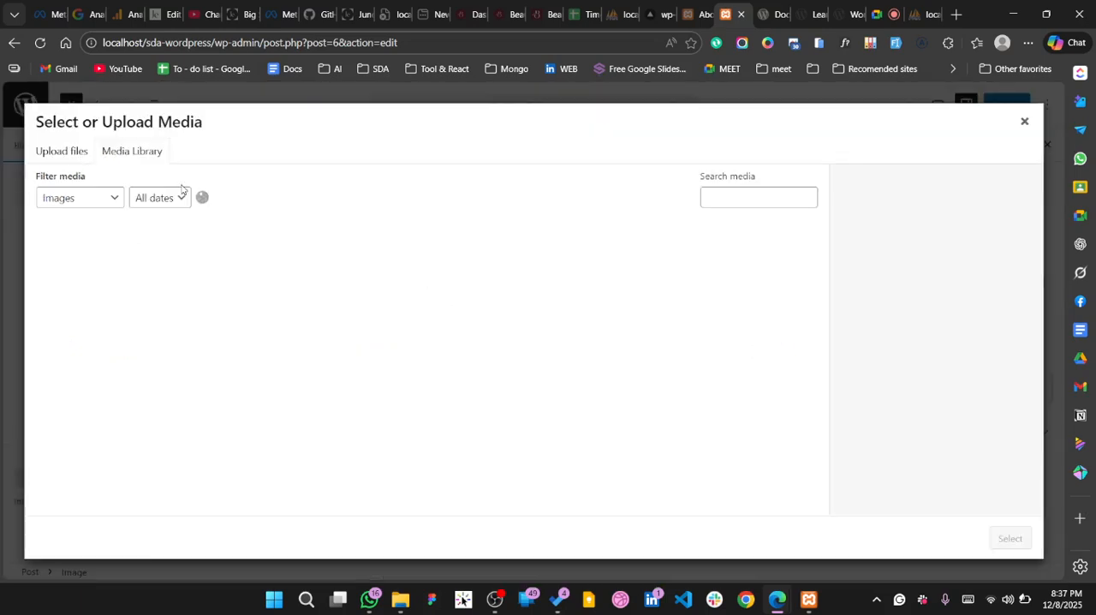
pyautogui.click(69, 150)
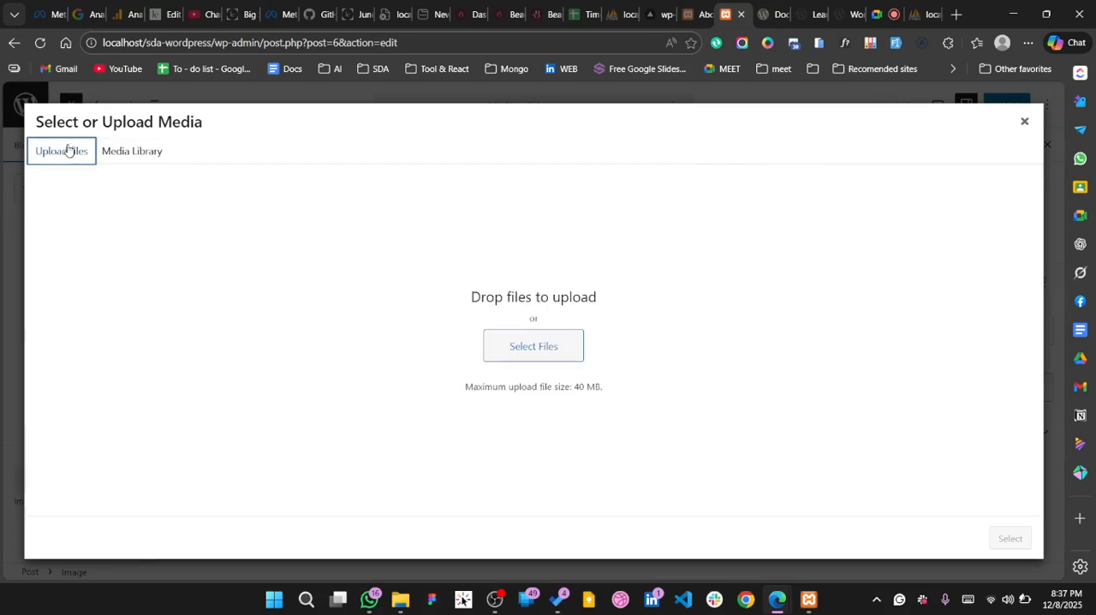
pyautogui.click(547, 343)
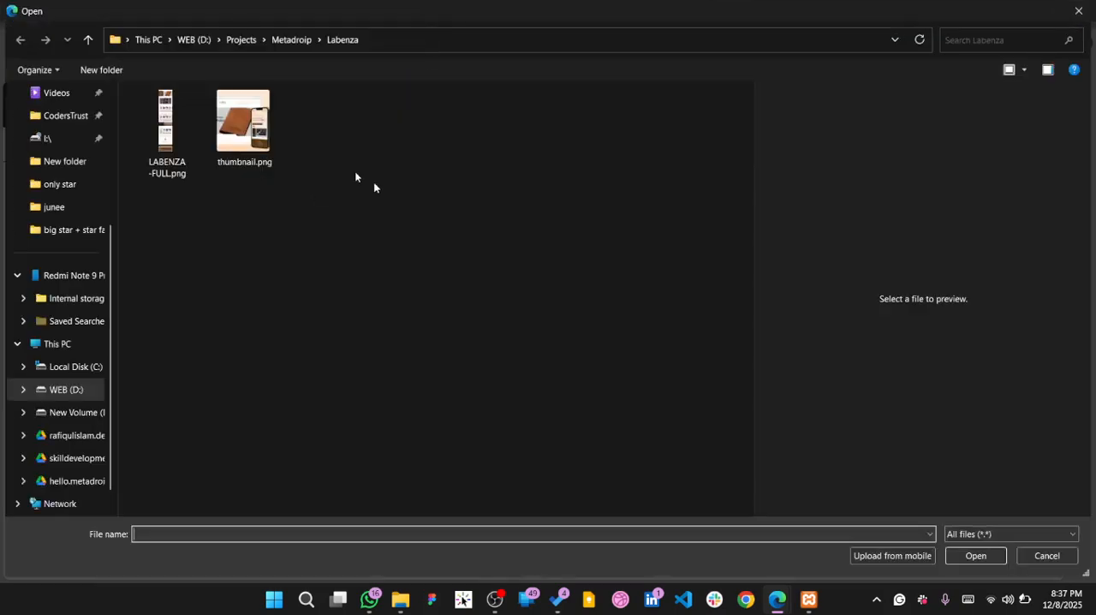
pyautogui.click(245, 134)
pyautogui.doubleClick(246, 135)
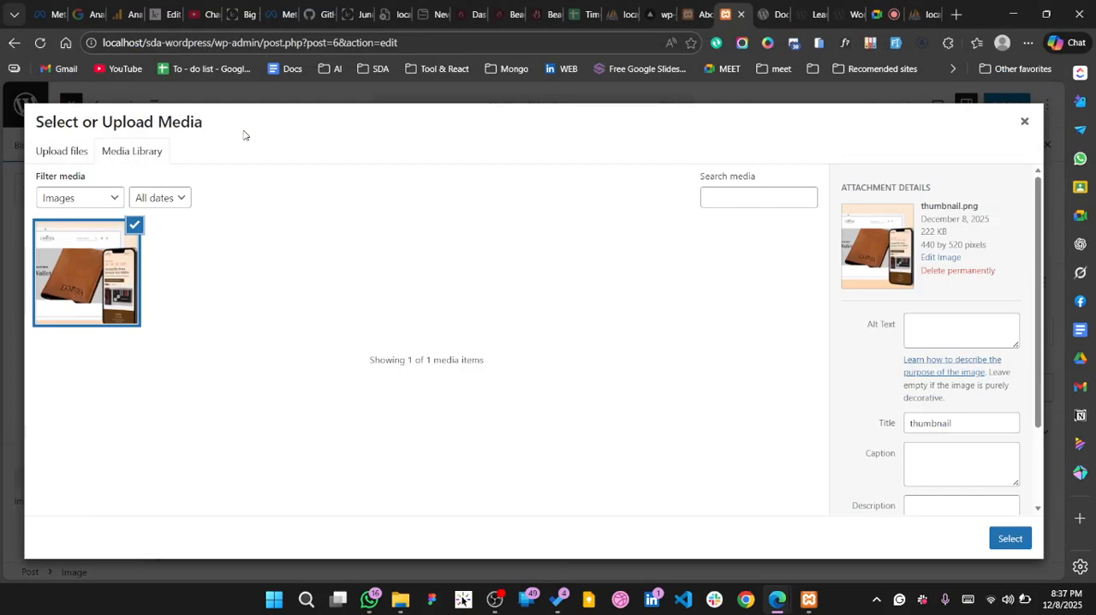
pyautogui.click(1020, 532)
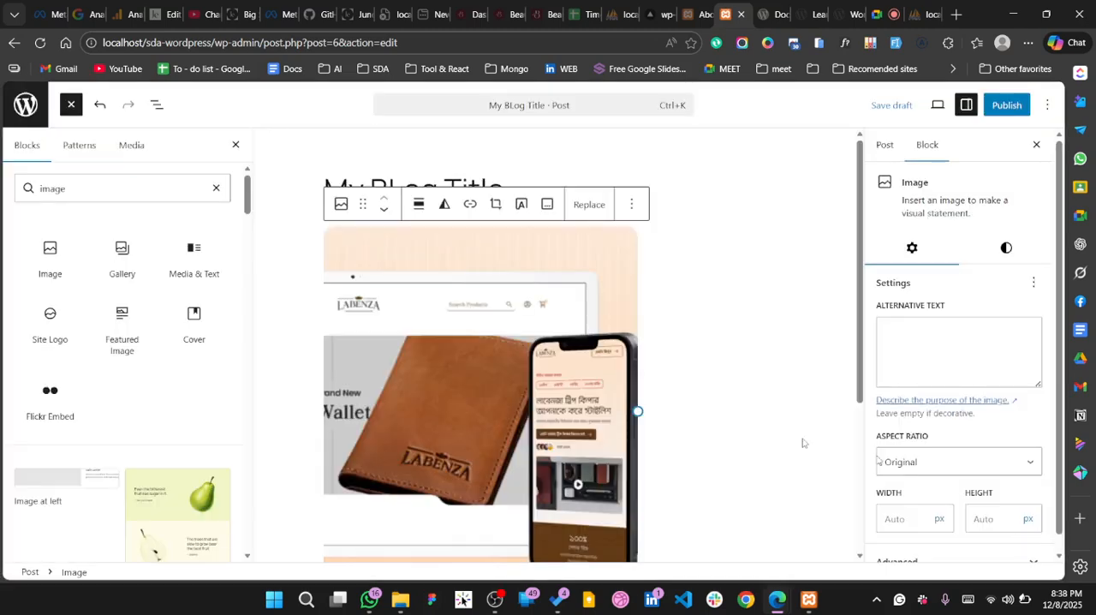
pyautogui.scroll(-2, 631, 432)
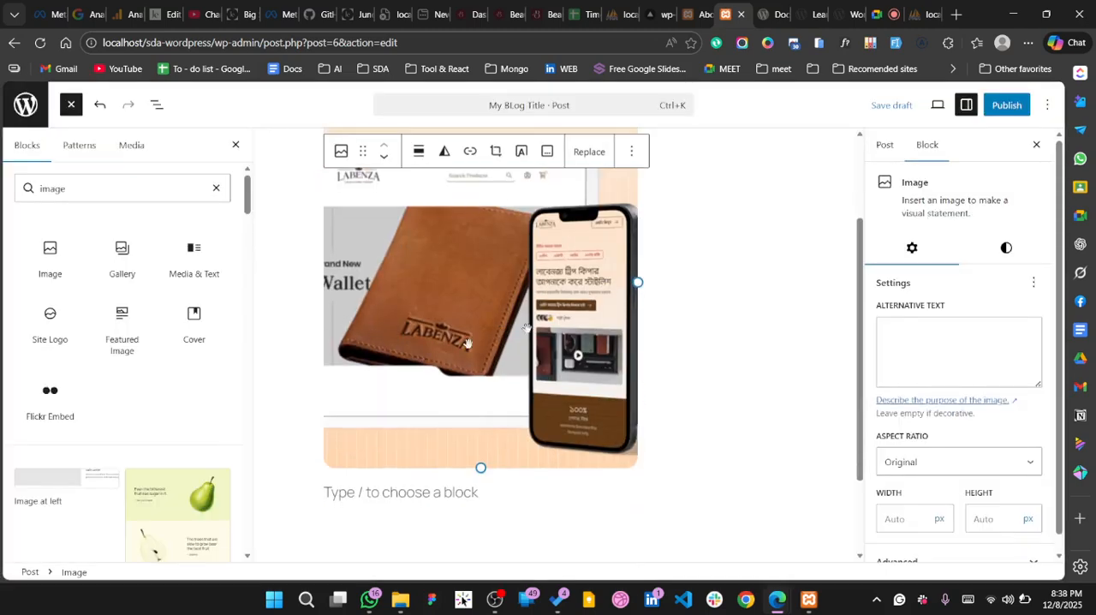
pyautogui.scroll(2, 663, 265)
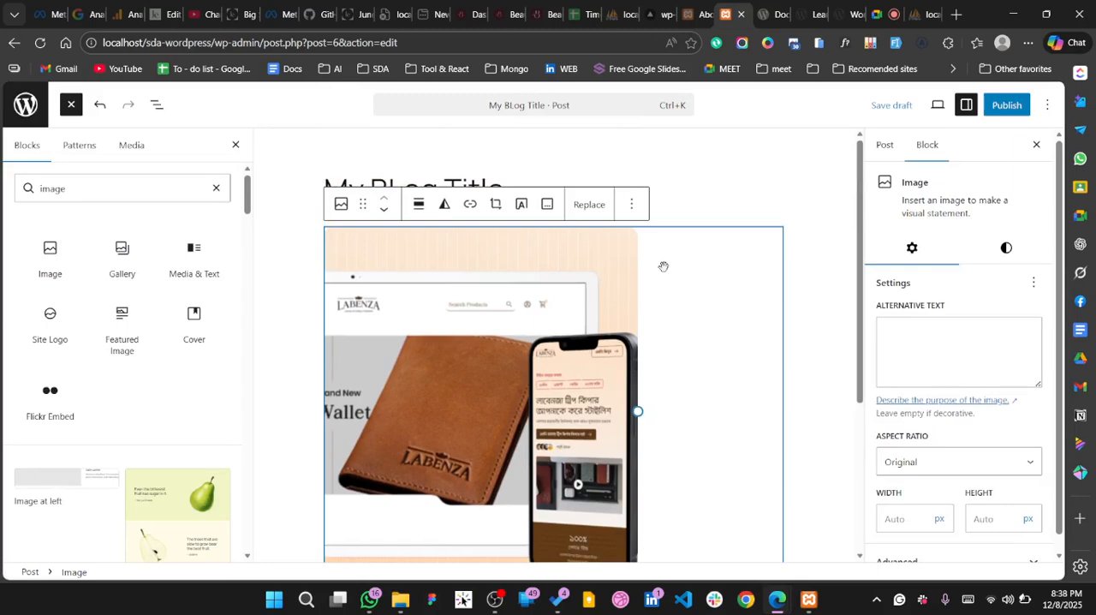
# Try the Wide width alignment on the wallet image in the post
pyautogui.click(299, 230)
pyautogui.scroll(-3, 605, 387)
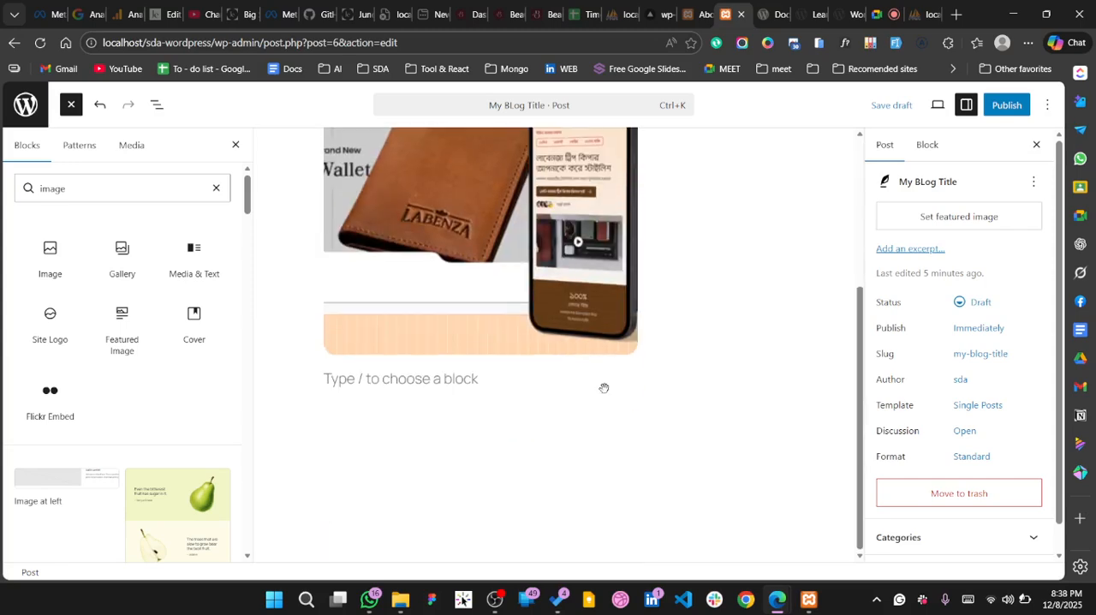
pyautogui.scroll(1, 605, 386)
pyautogui.scroll(2, 565, 392)
pyautogui.click(532, 392)
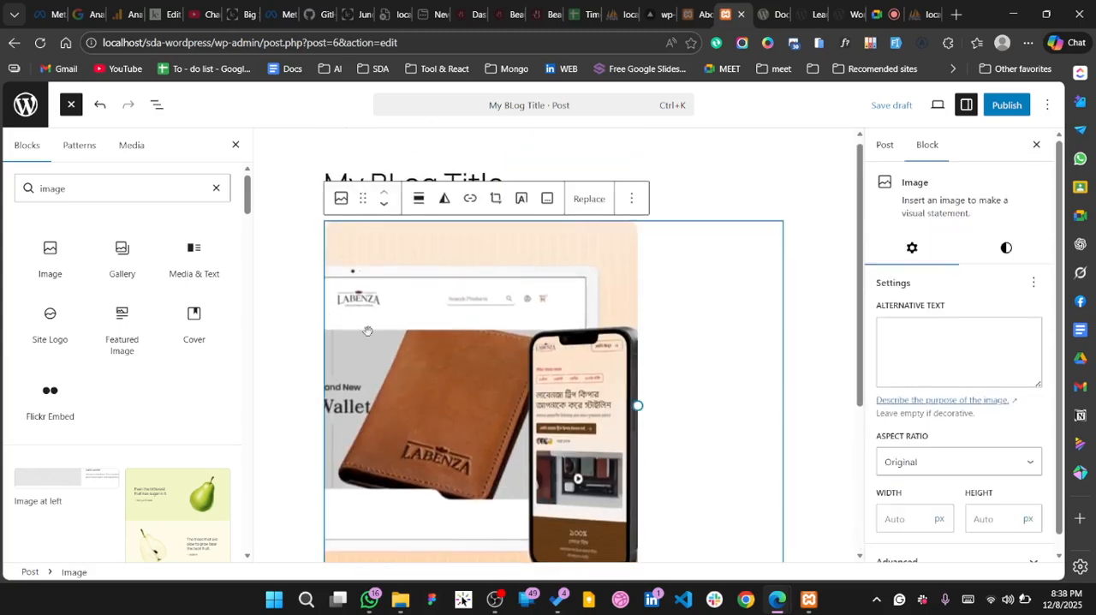
pyautogui.scroll(-2, 676, 348)
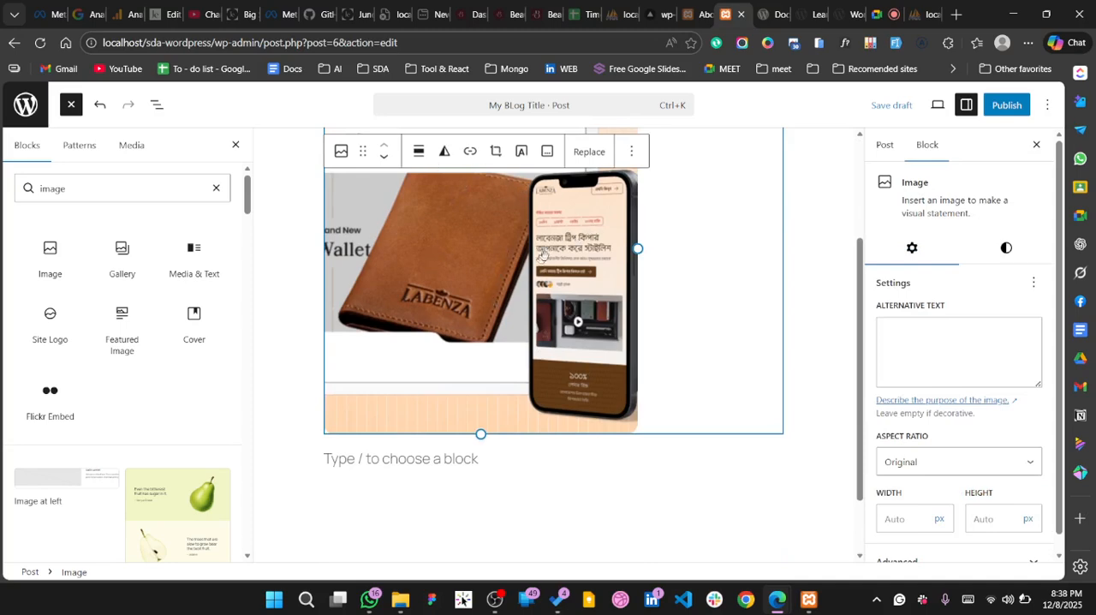
pyautogui.click(418, 156)
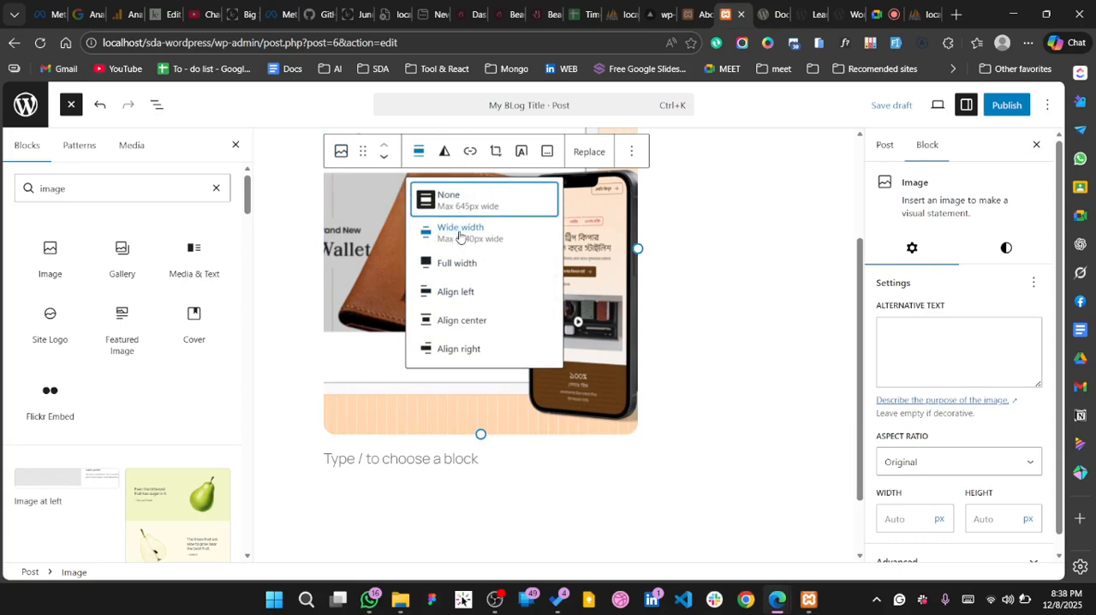
pyautogui.click(458, 231)
pyautogui.scroll(-4, 561, 427)
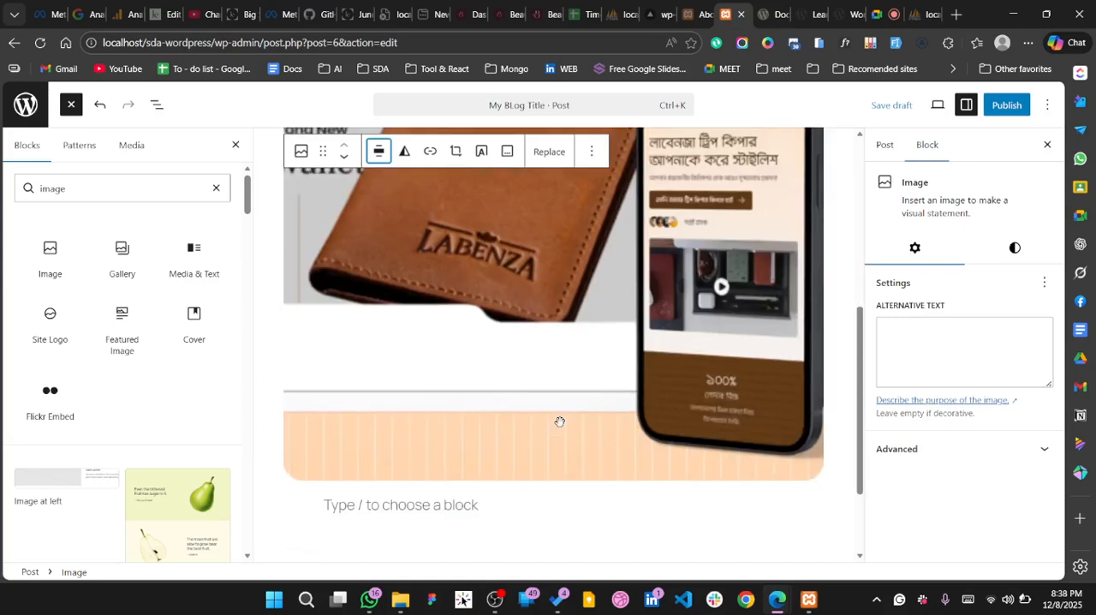
pyautogui.scroll(5, 561, 428)
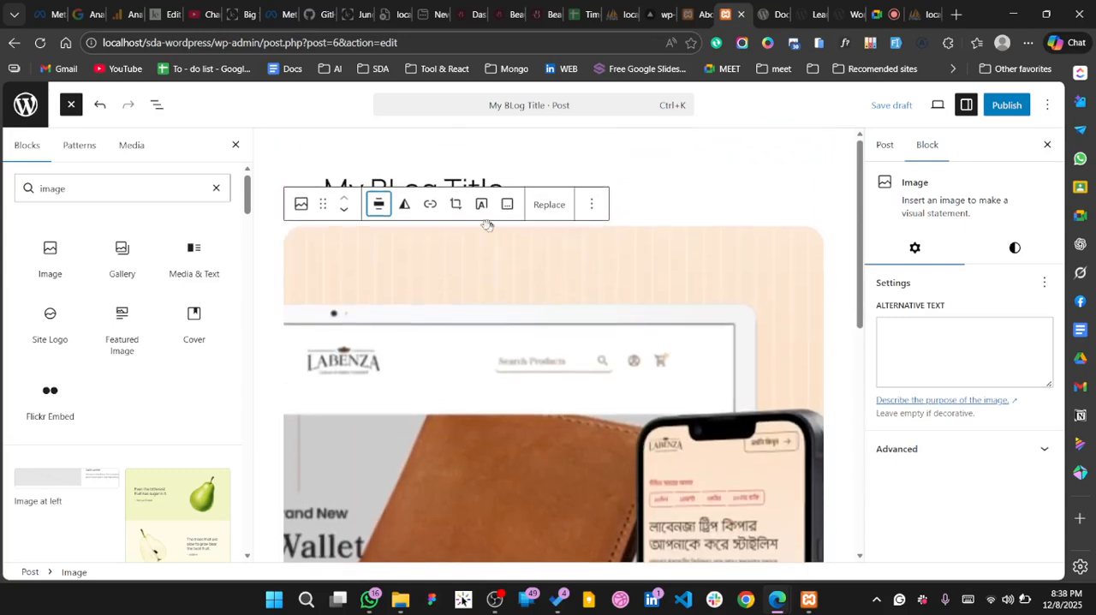
# Align the wallet image to the center of the post
pyautogui.click(376, 208)
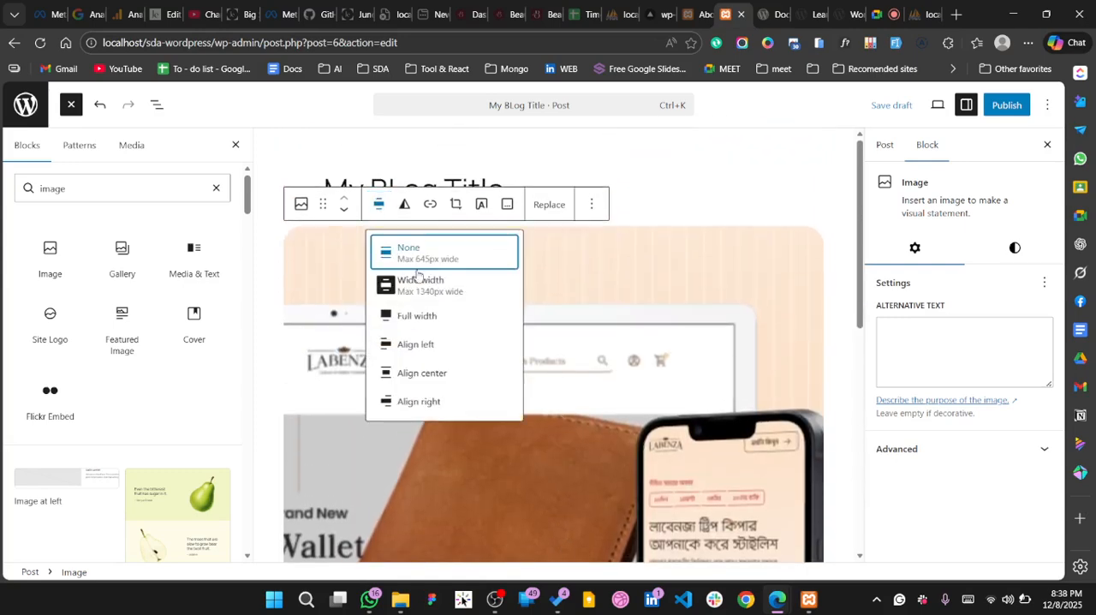
pyautogui.click(423, 374)
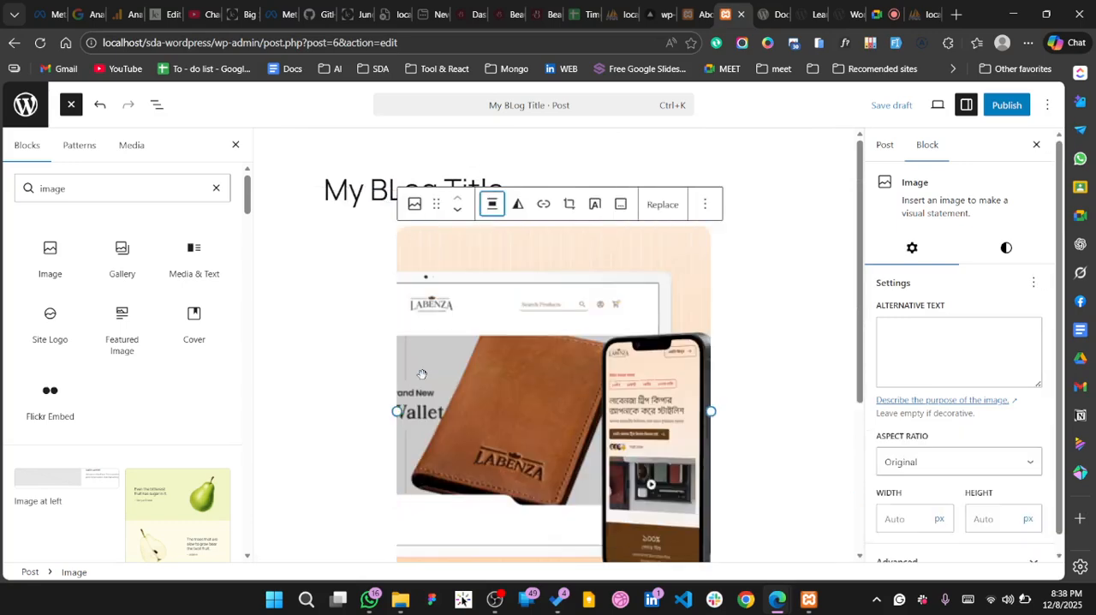
pyautogui.scroll(-2, 422, 375)
pyautogui.press('super+shift+s')
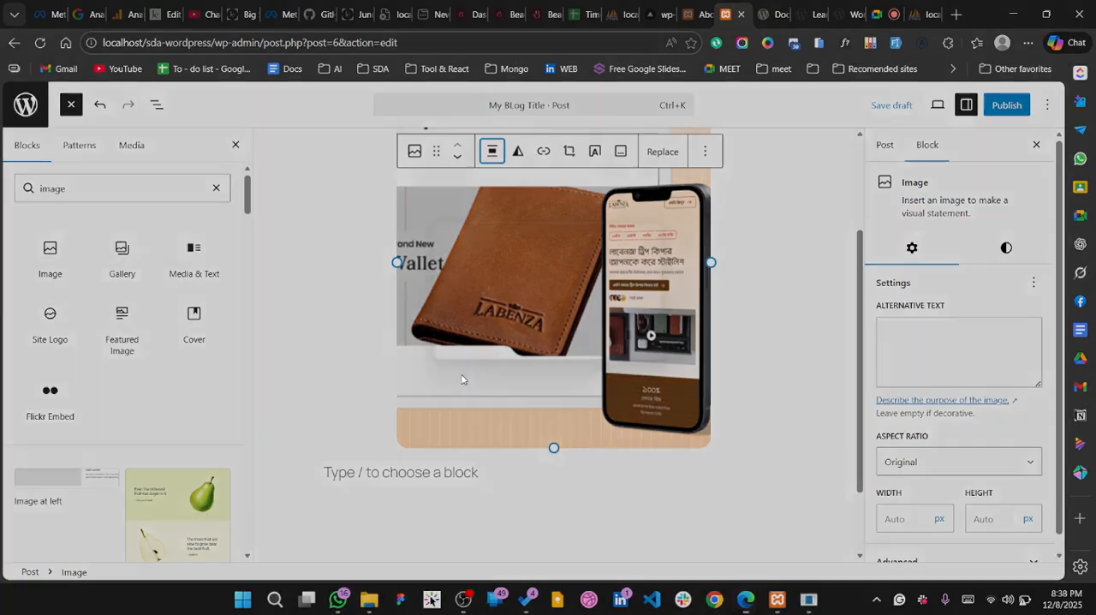
pyautogui.click(597, 331)
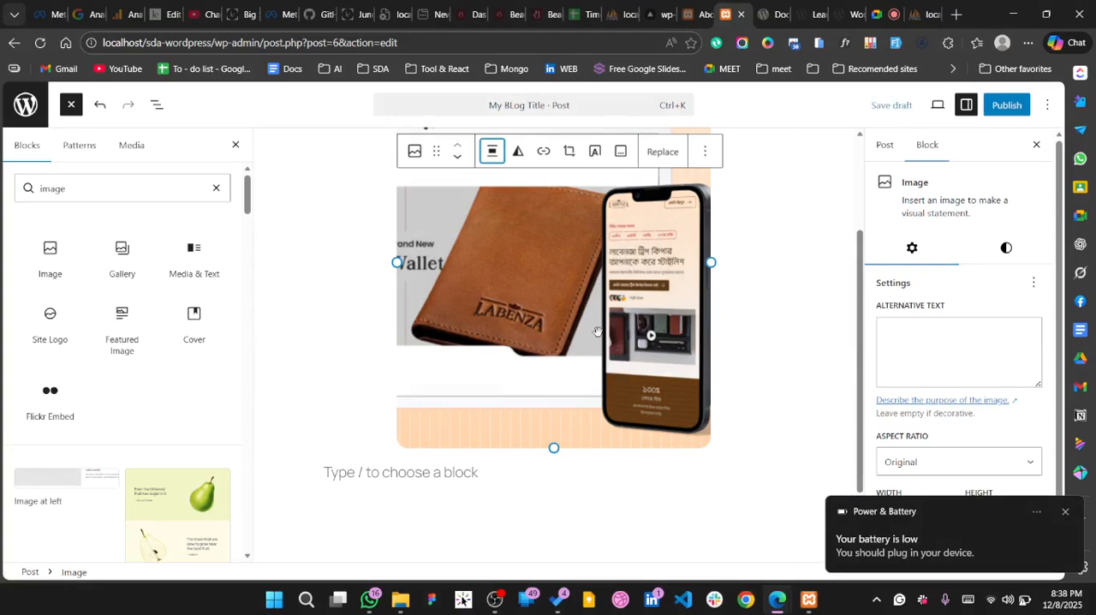
pyautogui.click(808, 599)
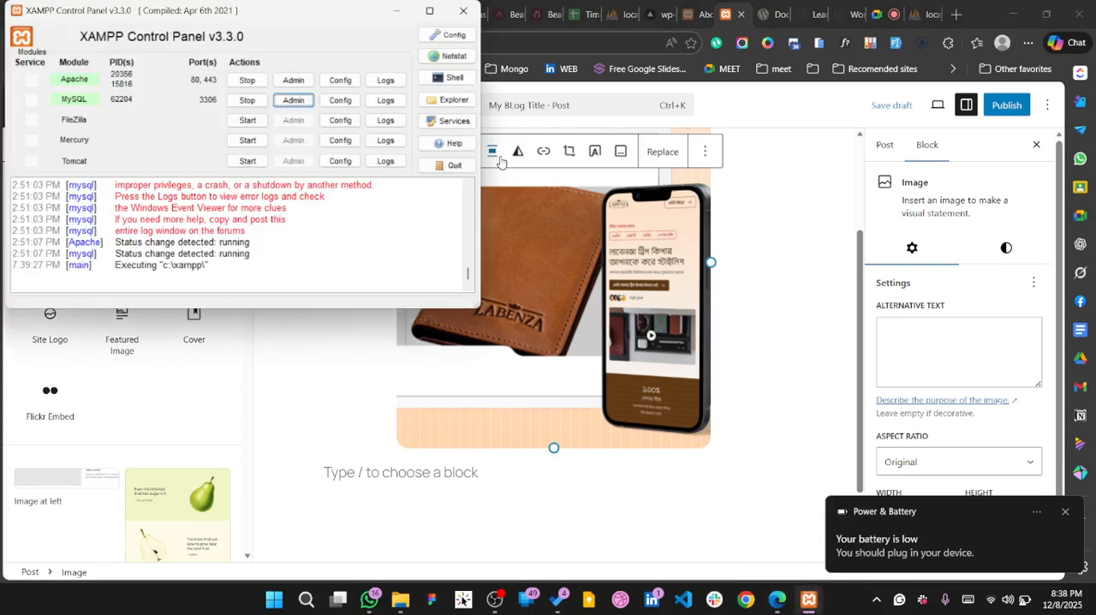
pyautogui.click(396, 11)
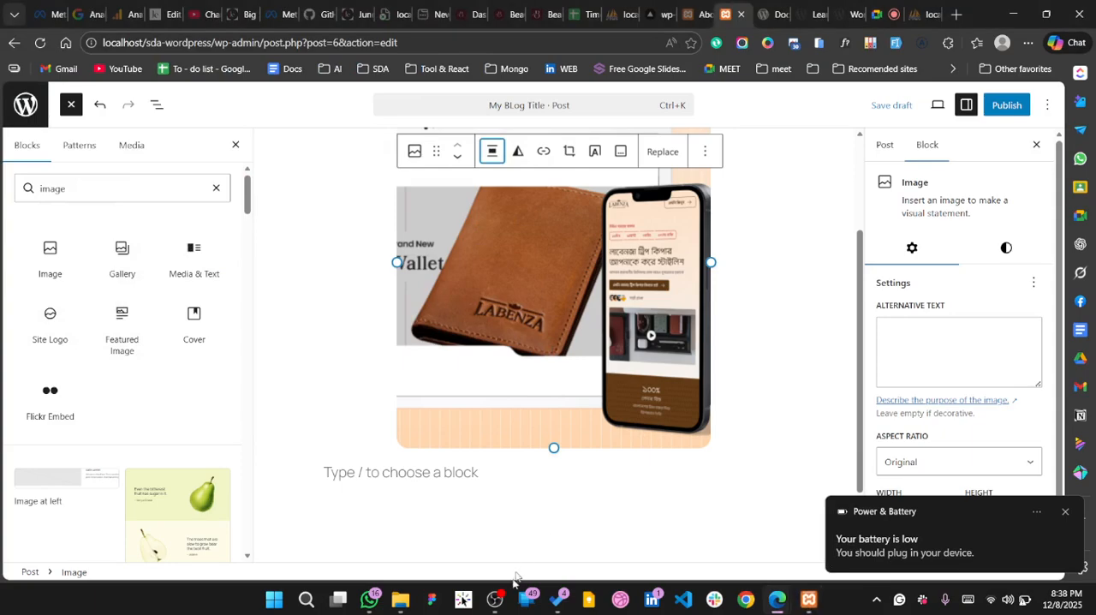
pyautogui.click(495, 599)
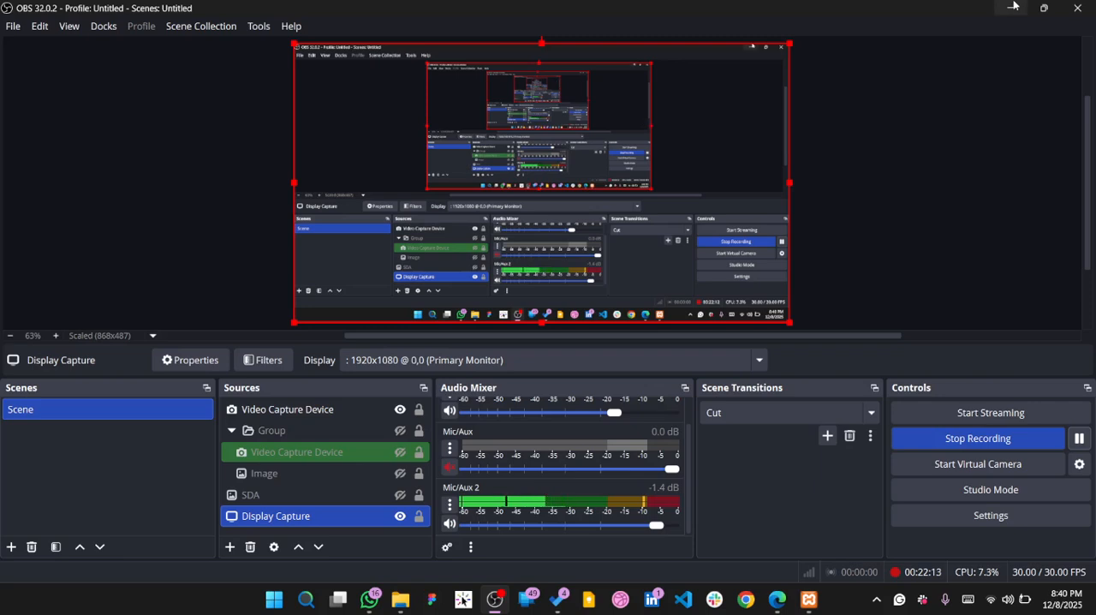
pyautogui.hotkey('alt', 'Tab')
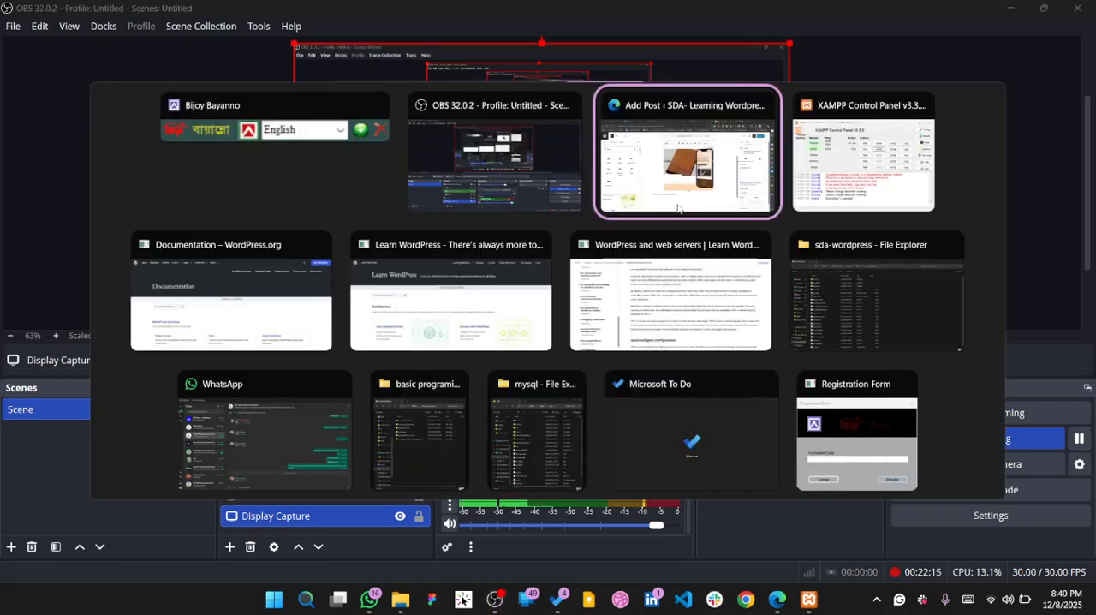
pyautogui.click(678, 171)
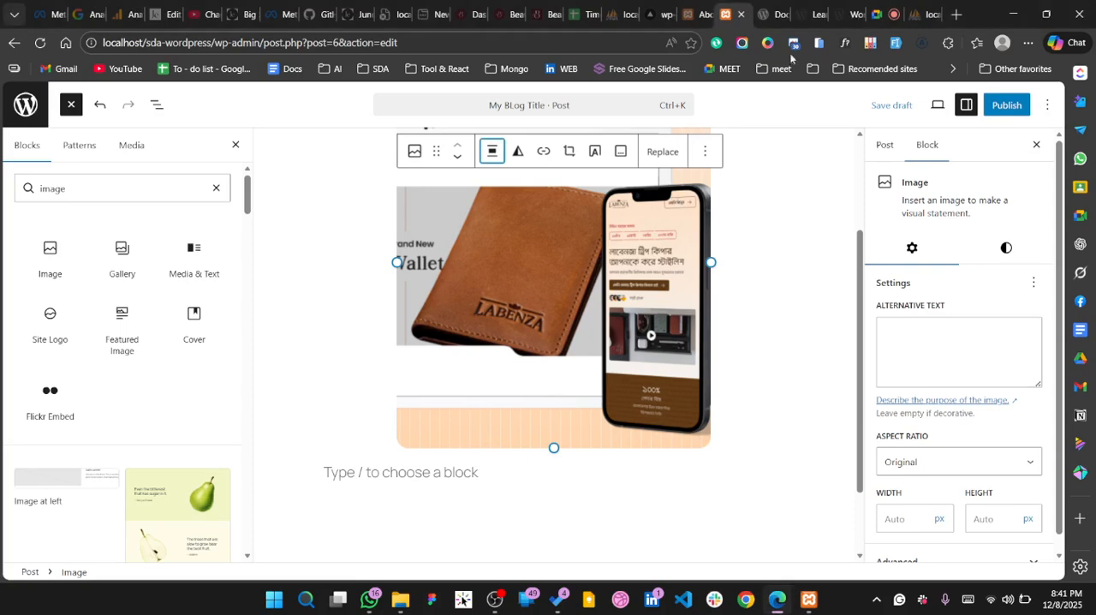
# Switch to the Google Meet page and rejoin the ended video call
pyautogui.click(881, 14)
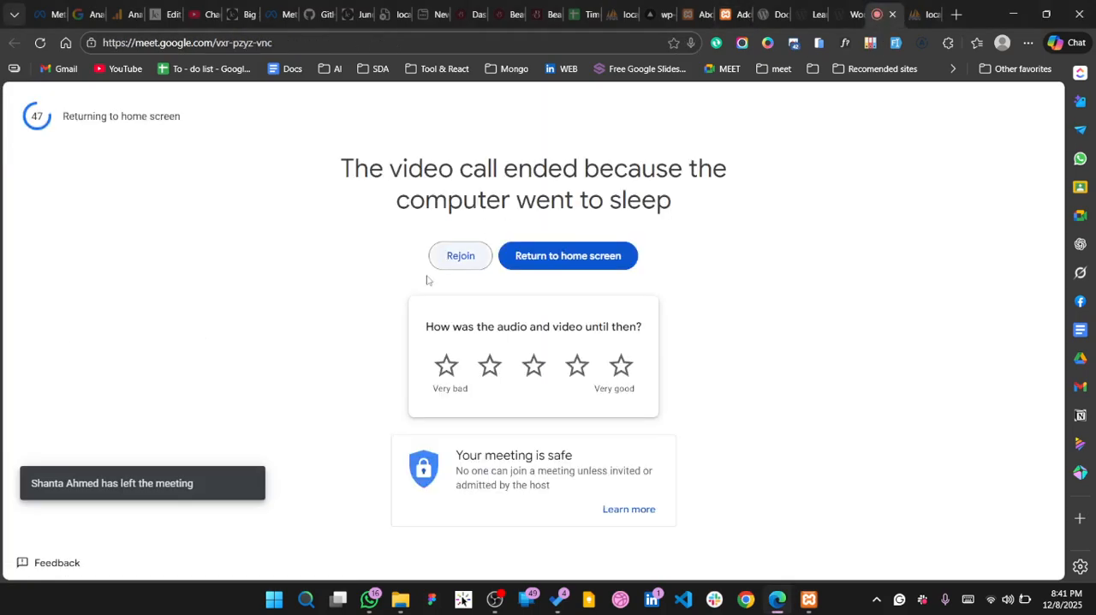
pyautogui.click(458, 256)
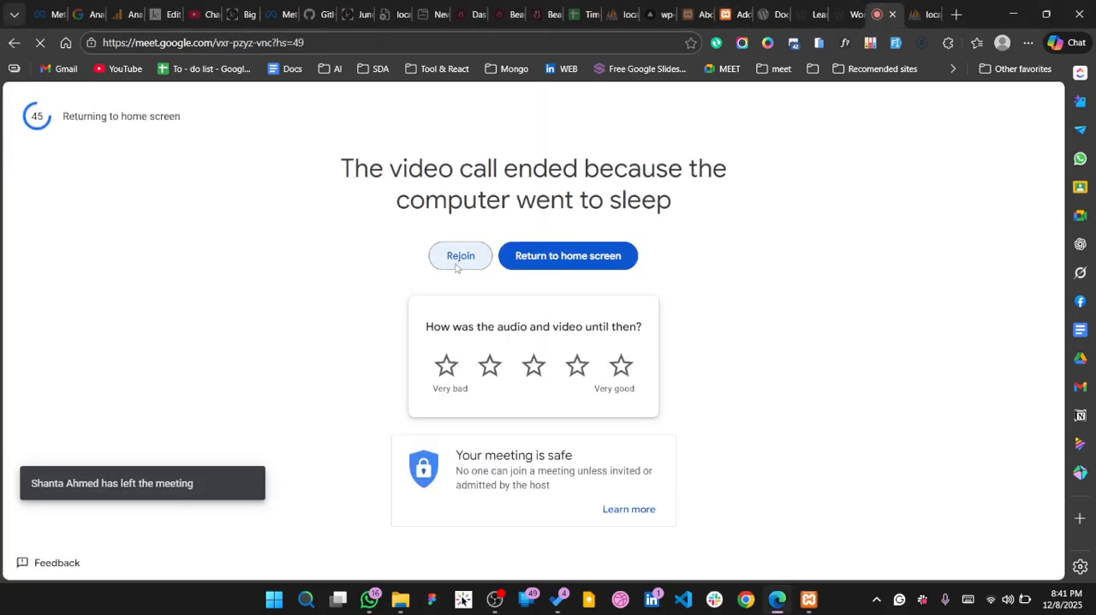
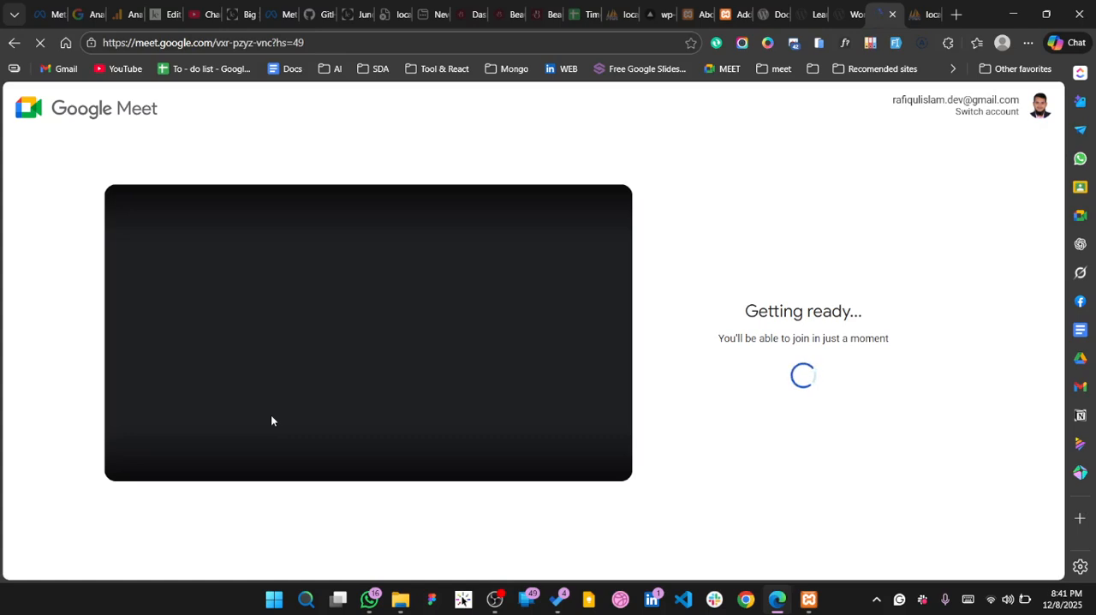
pyautogui.click(990, 609)
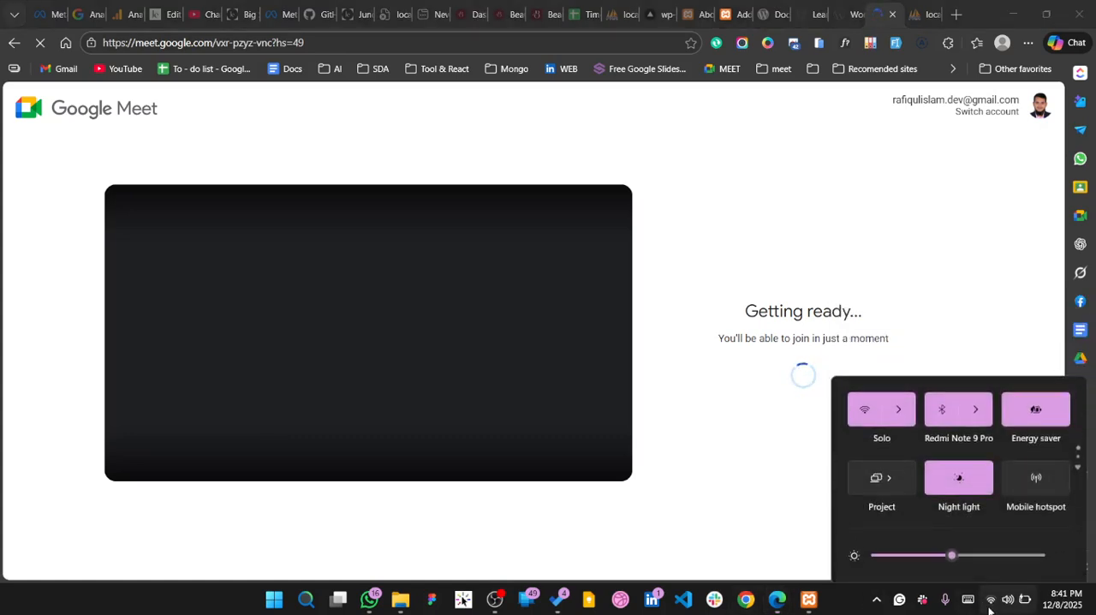
pyautogui.click(619, 549)
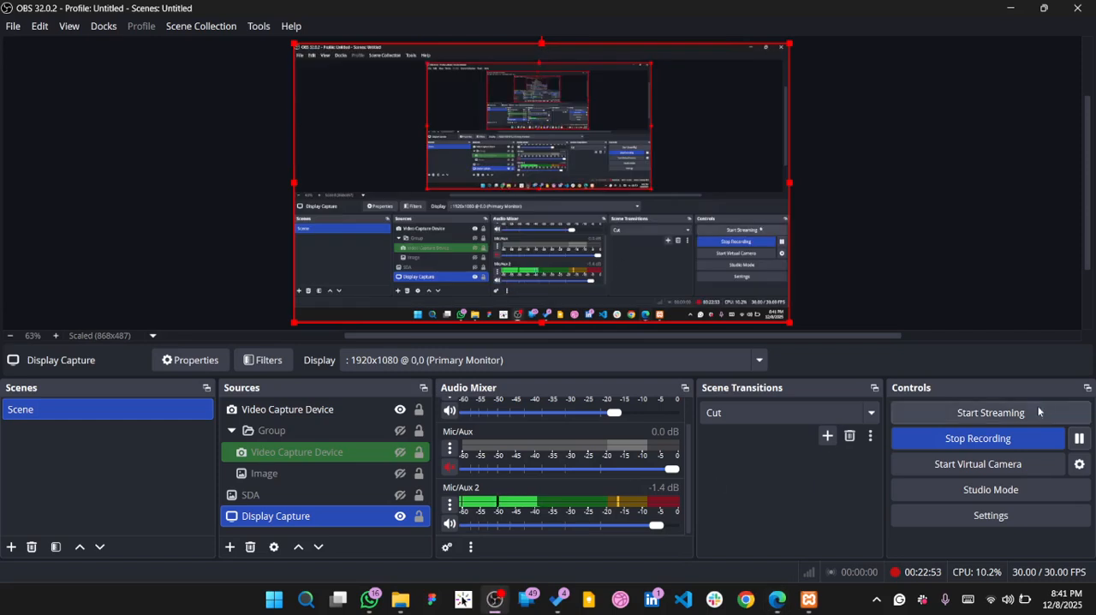
pyautogui.click(495, 598)
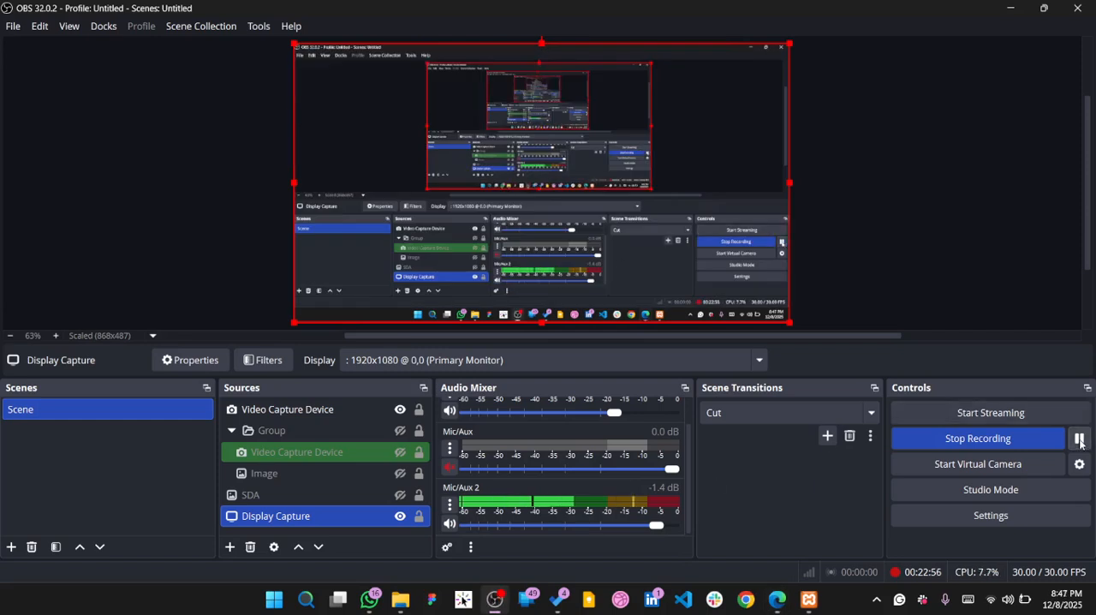
# Switch back to the browser window with the WordPress post editor
pyautogui.hotkey('alt', 'Tab')
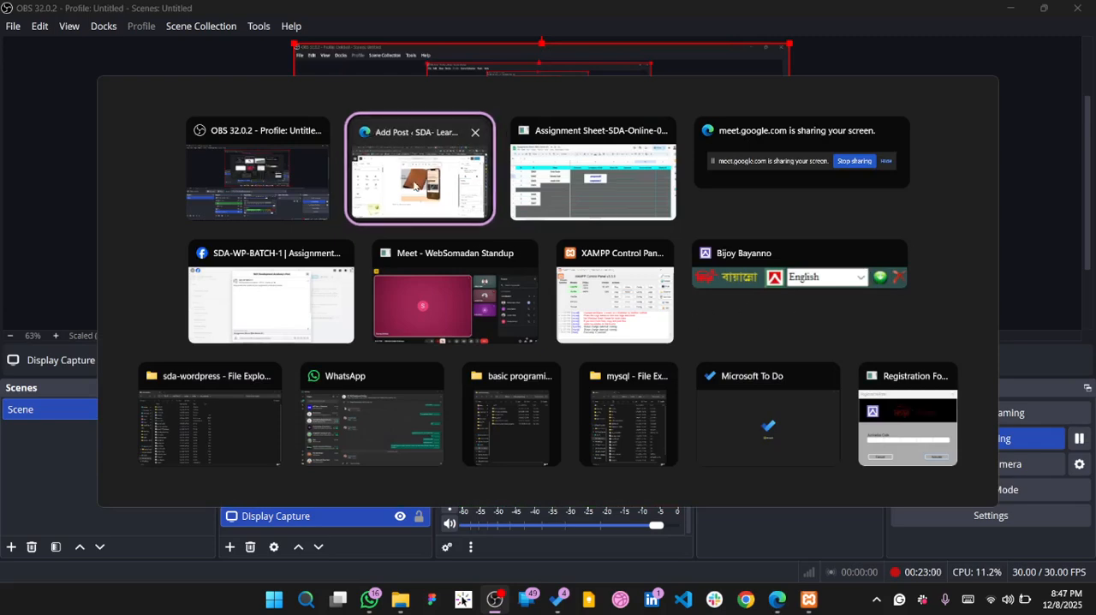
pyautogui.click(415, 184)
# Align the wallet image to the left of the post
pyautogui.scroll(2, 459, 265)
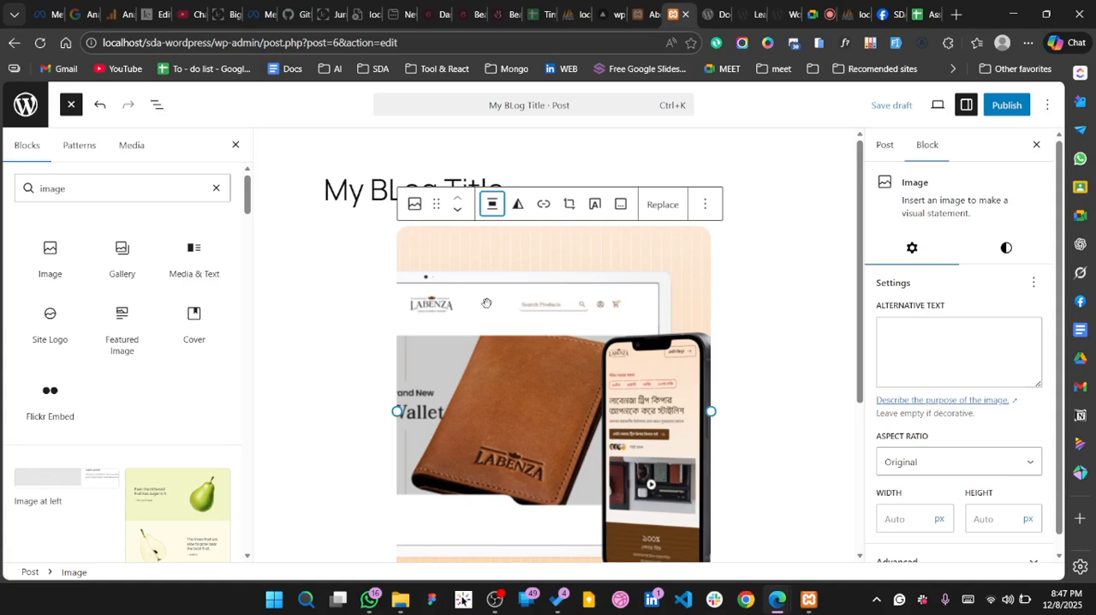
pyautogui.click(493, 202)
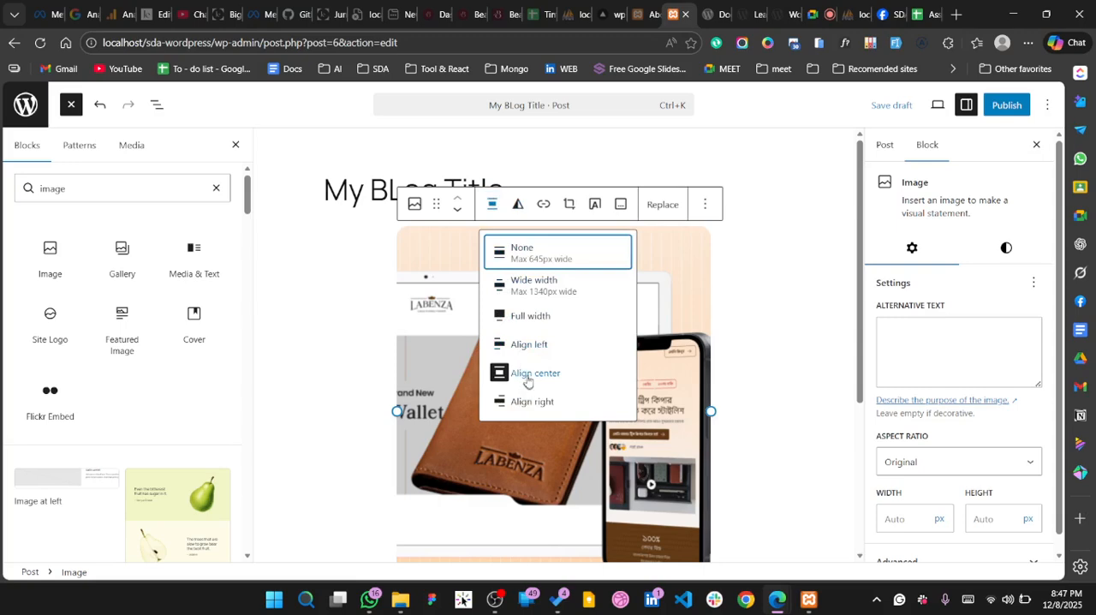
pyautogui.click(542, 347)
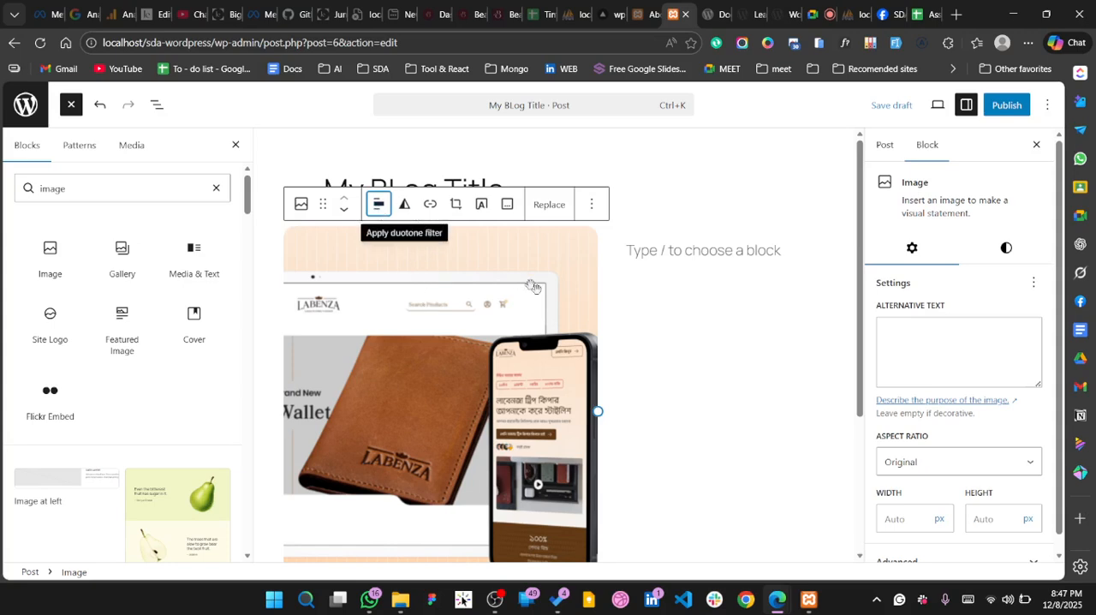
# Try a duotone filter with the black Contrast #111111 shadow colour on the wallet image, and clear it
pyautogui.click(404, 206)
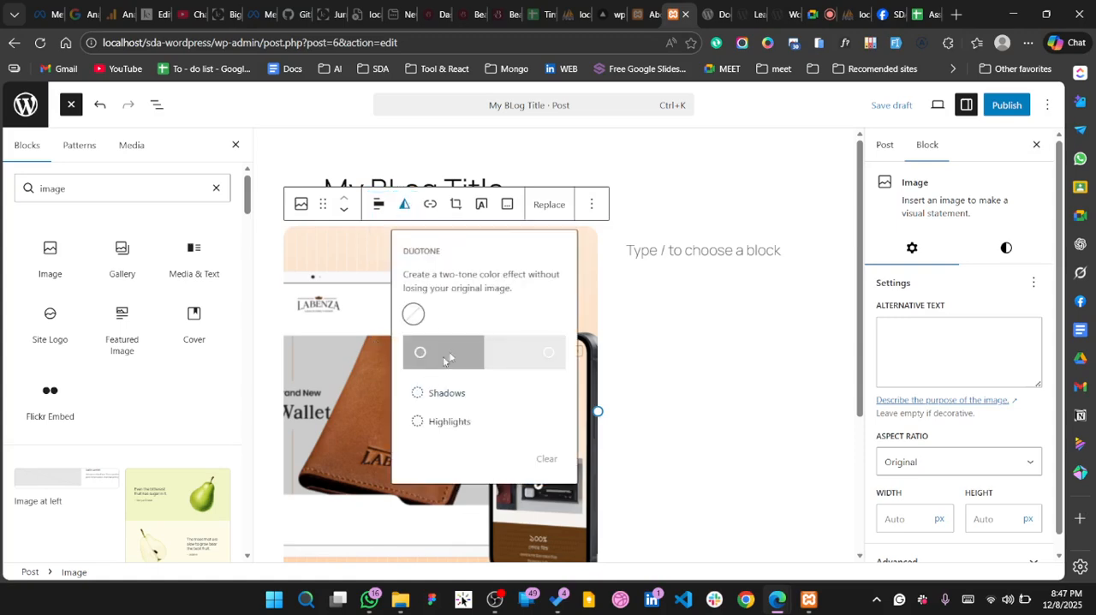
pyautogui.click(455, 402)
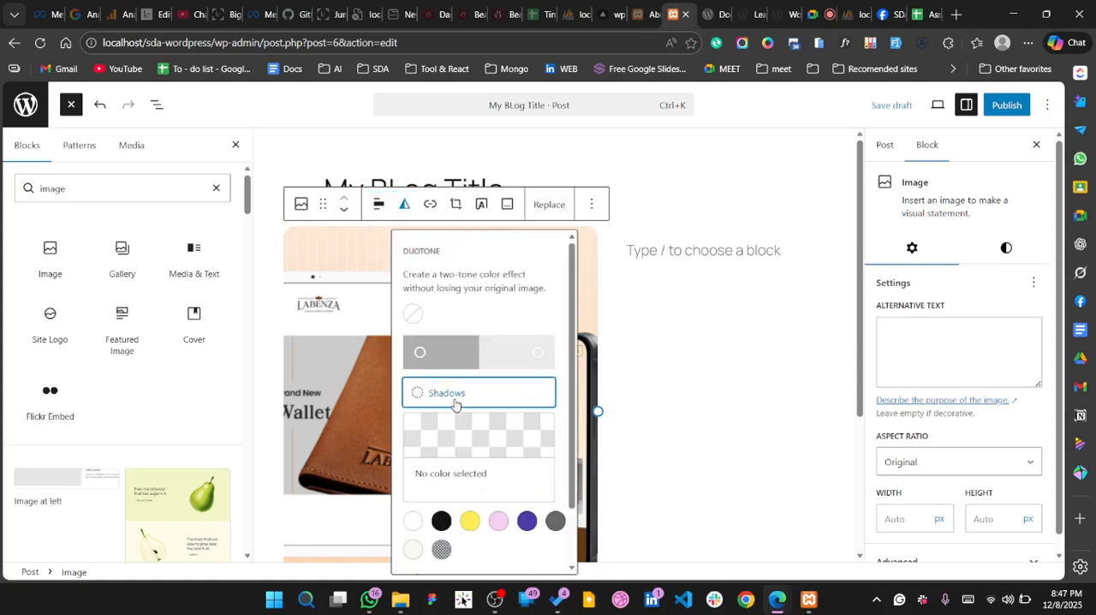
pyautogui.scroll(-1, 501, 478)
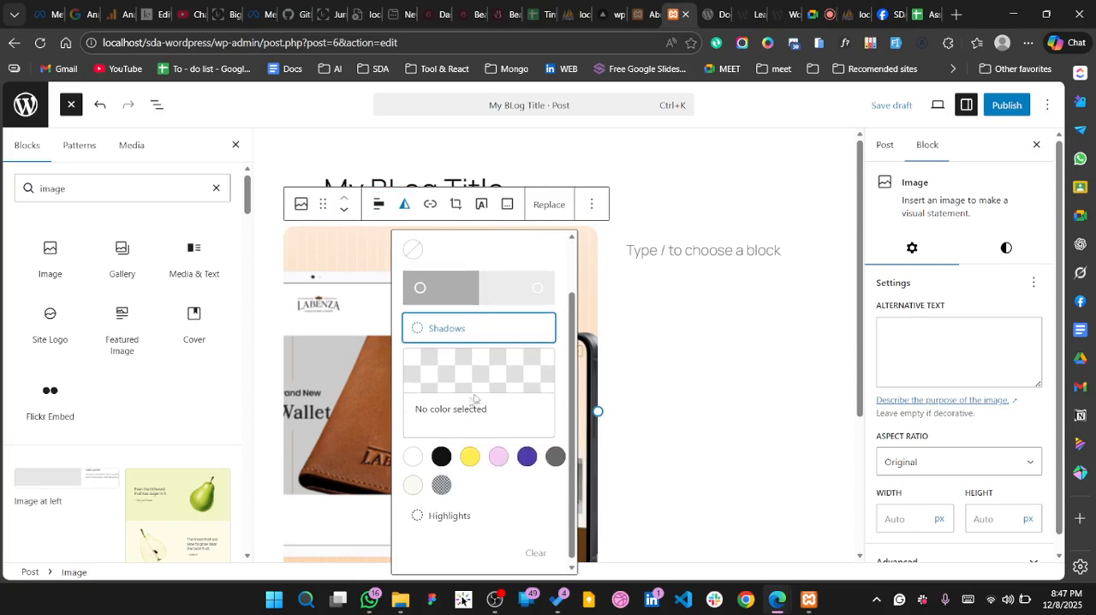
pyautogui.click(441, 456)
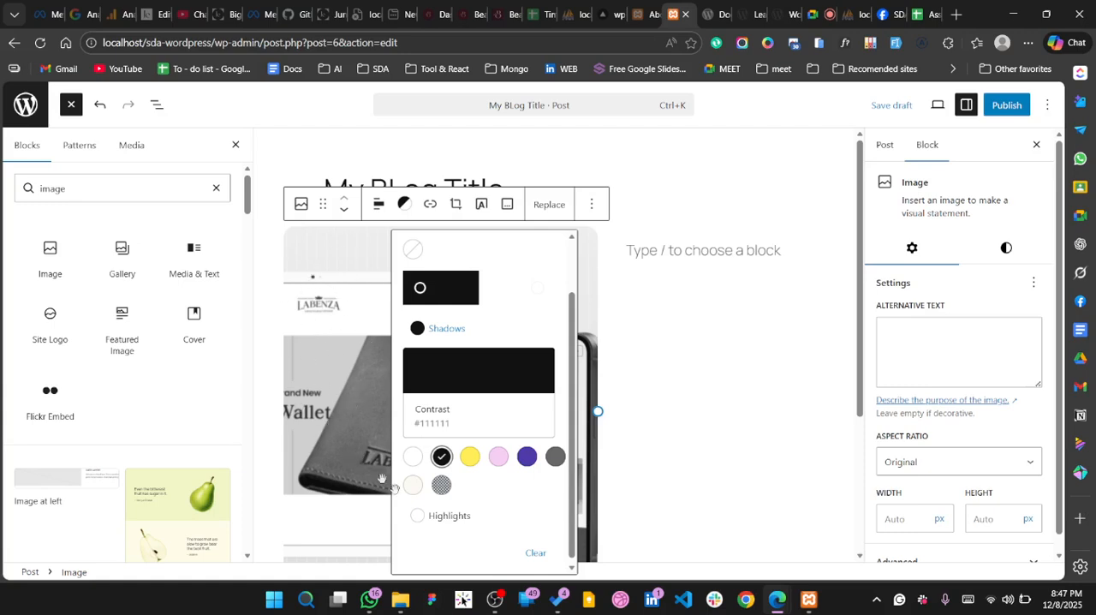
pyautogui.click(538, 554)
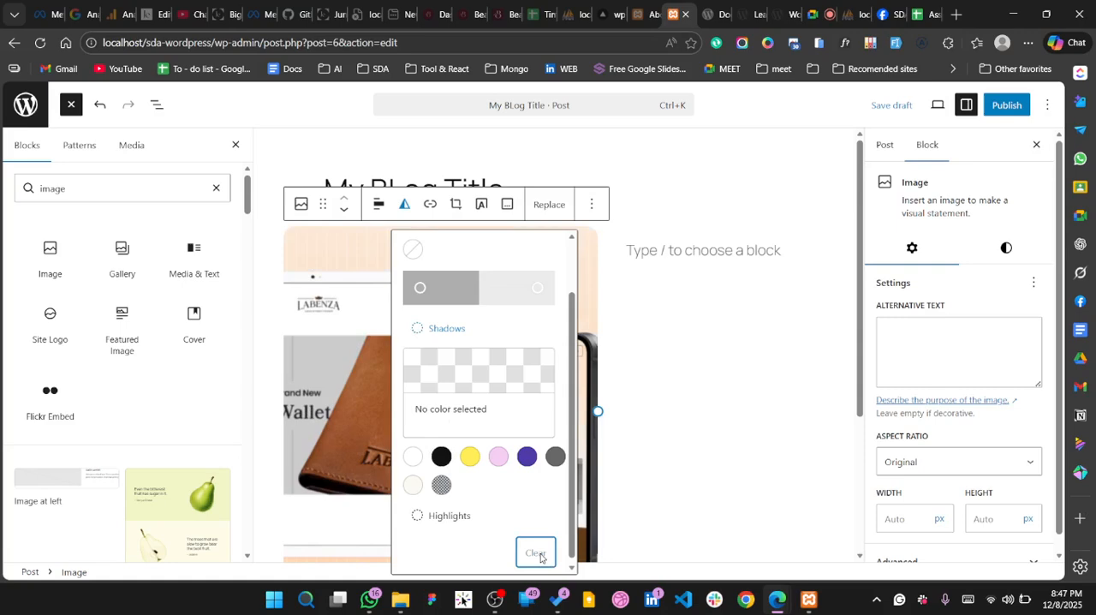
pyautogui.click(660, 472)
# Set the wallet image's alignment to Wide width
pyautogui.scroll(-3, 449, 327)
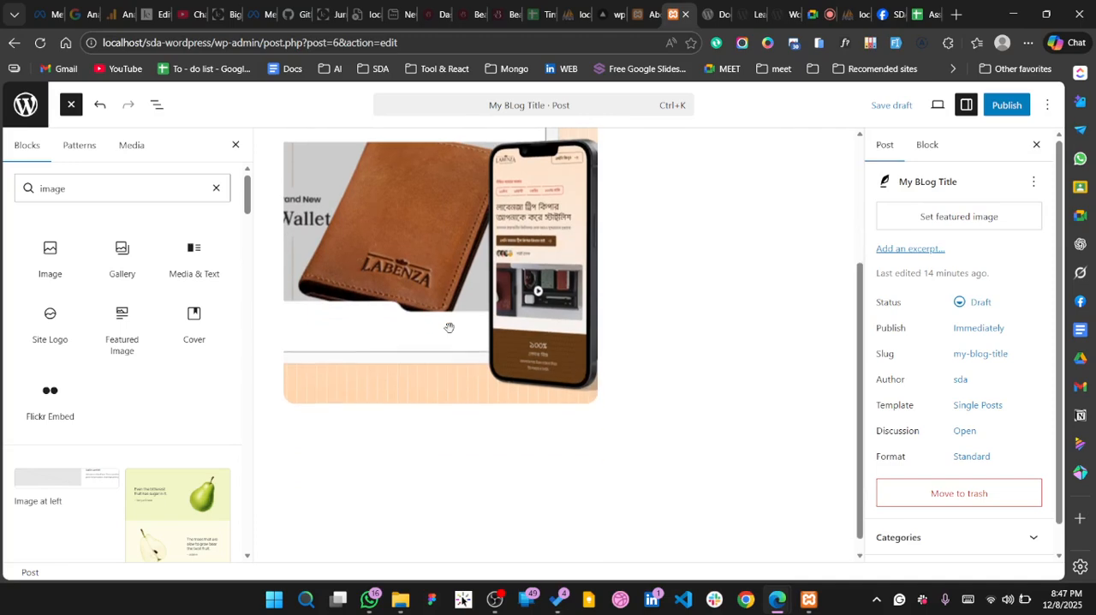
pyautogui.click(426, 416)
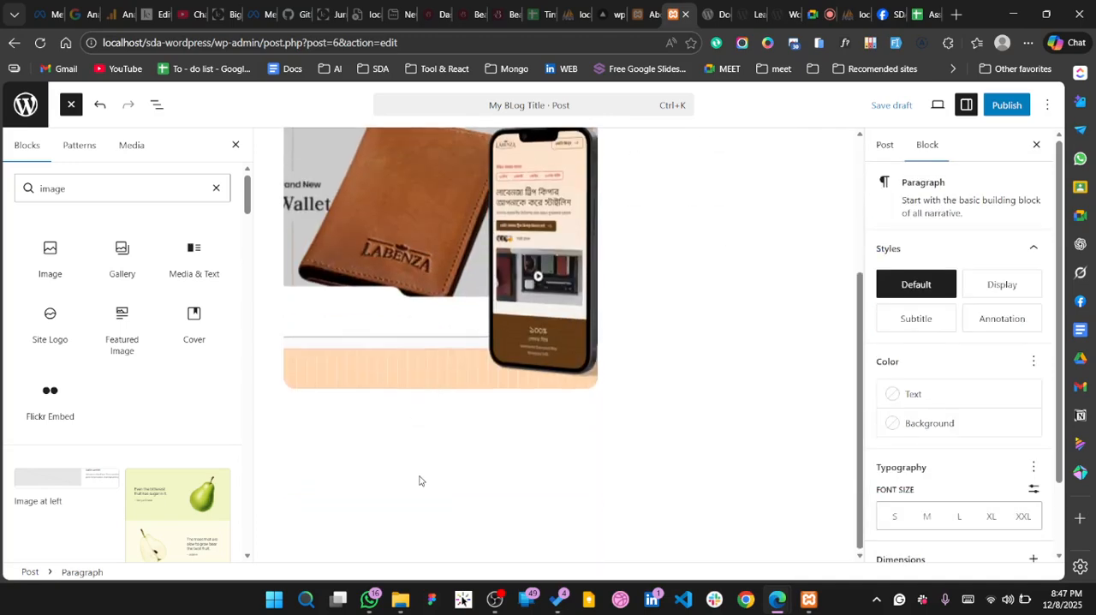
pyautogui.scroll(3, 420, 481)
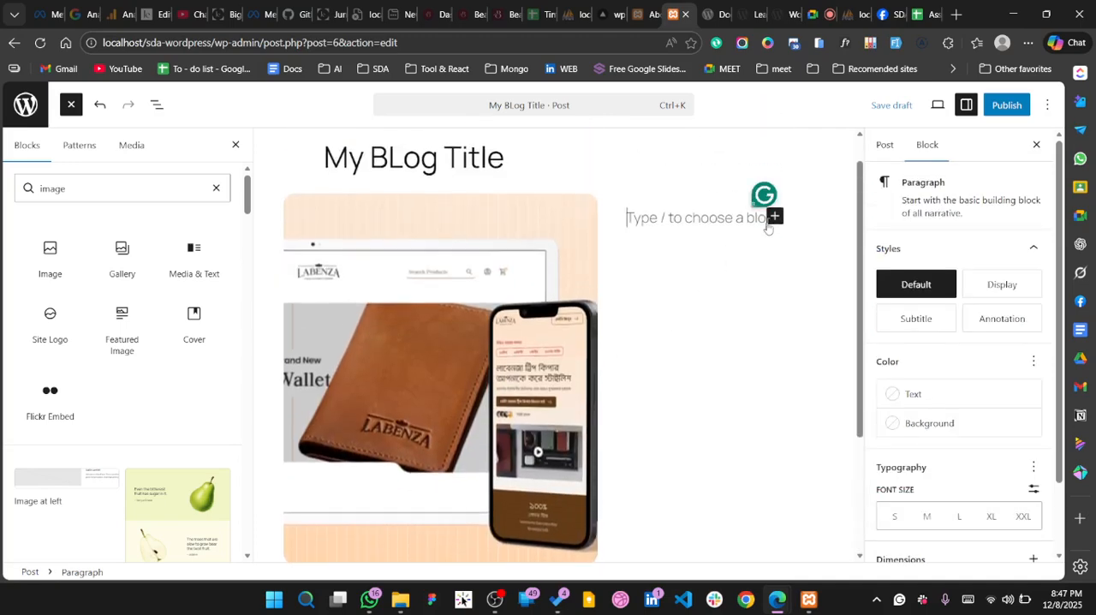
pyautogui.click(383, 290)
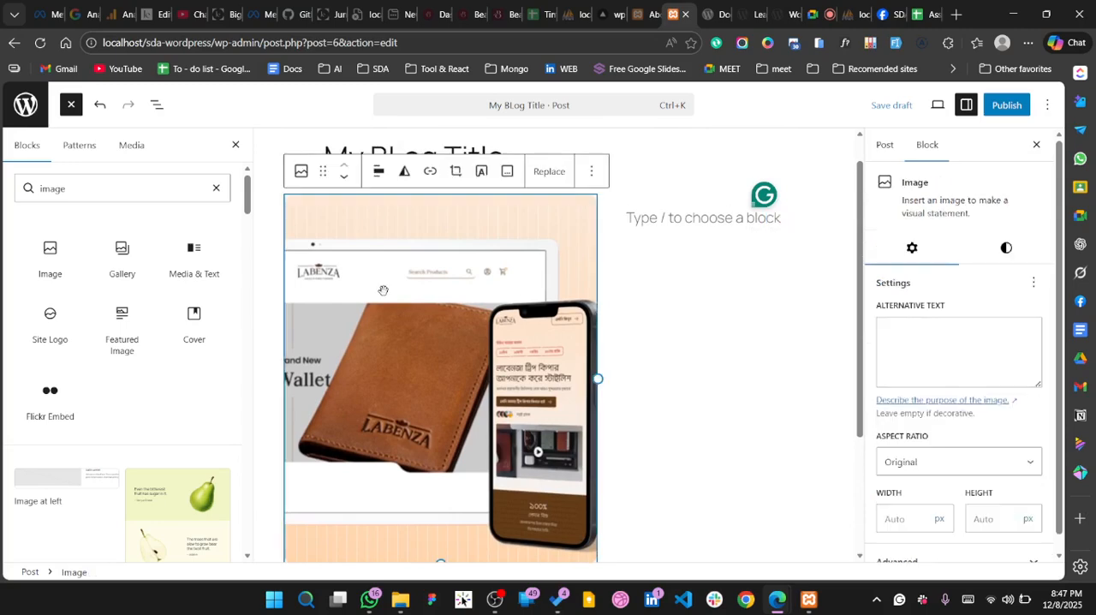
pyautogui.click(375, 172)
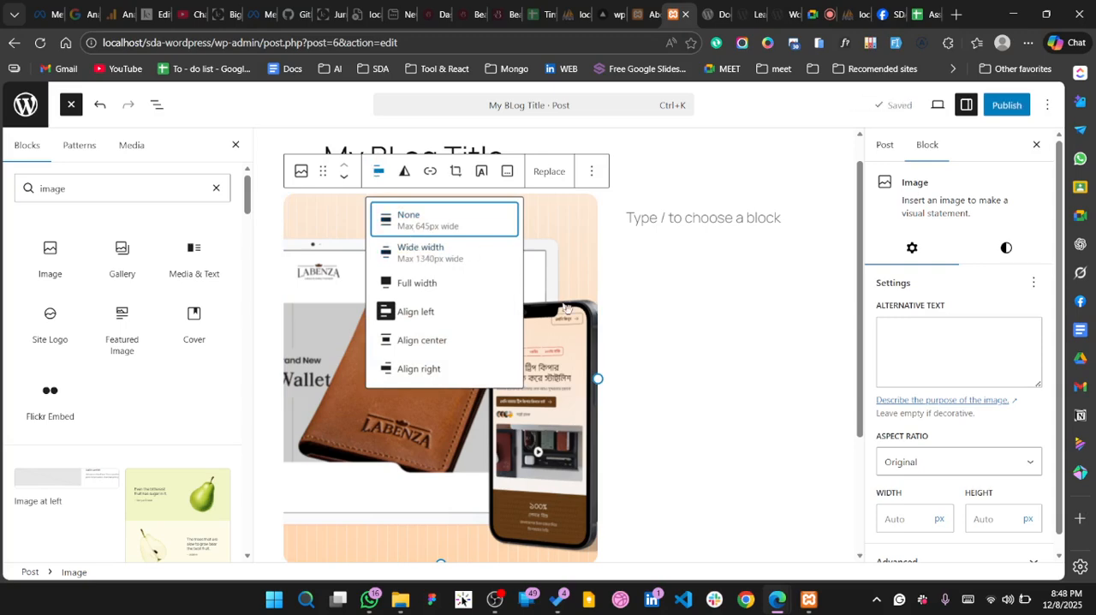
pyautogui.click(429, 256)
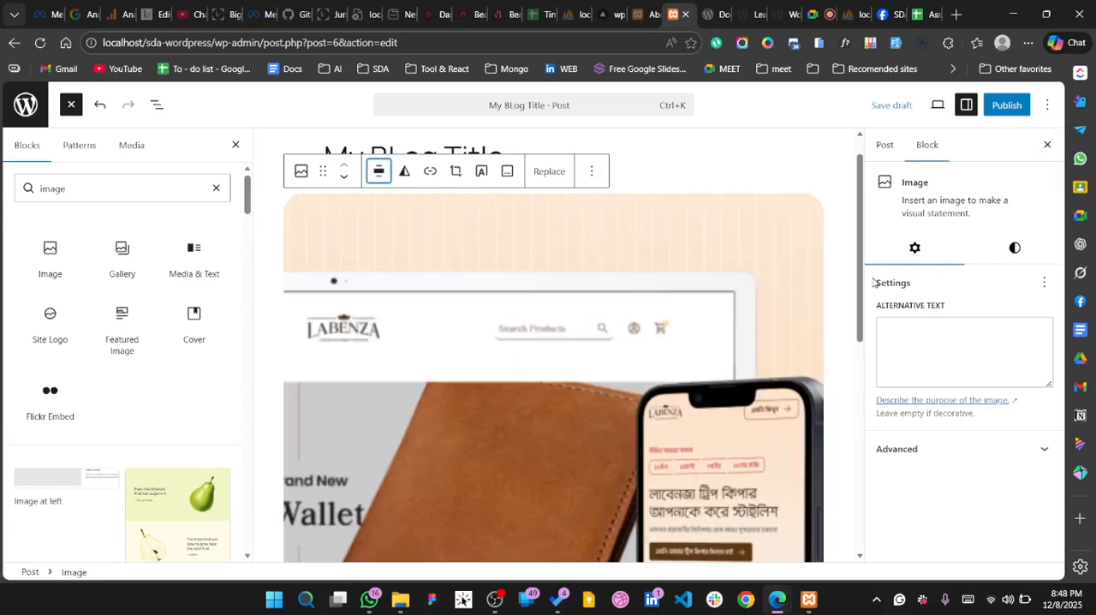
# Insert a Heading block directly below the wallet image
pyautogui.scroll(-5, 777, 273)
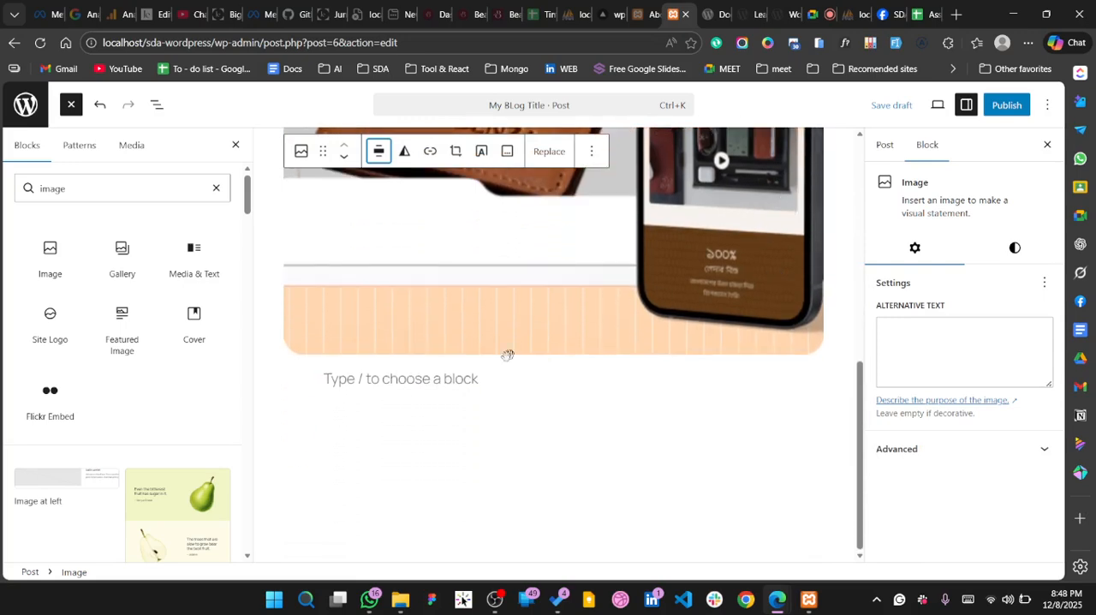
pyautogui.click(431, 393)
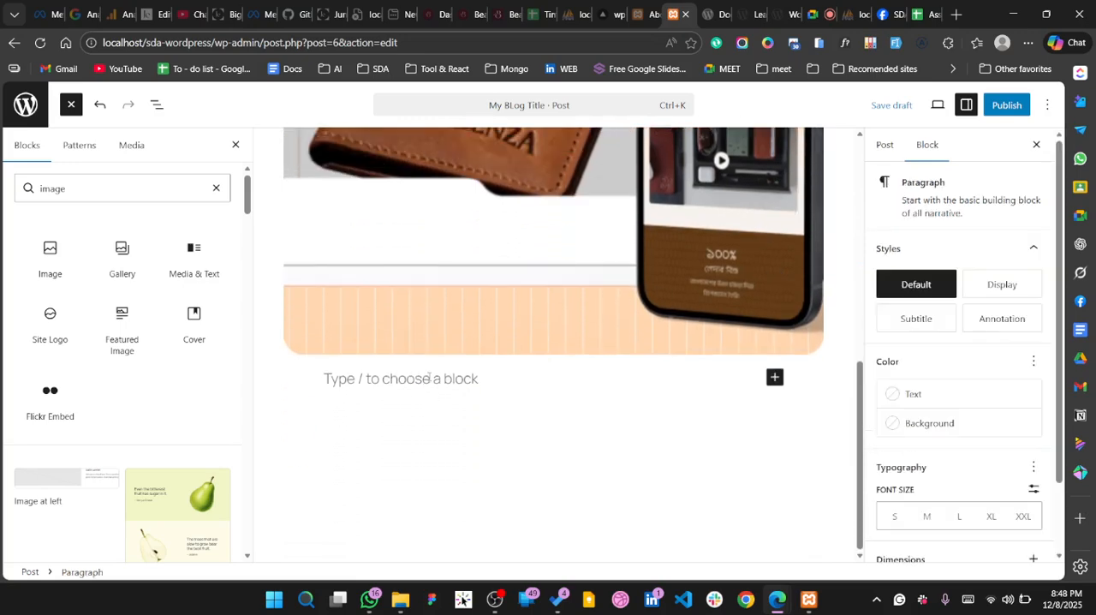
pyautogui.click(784, 388)
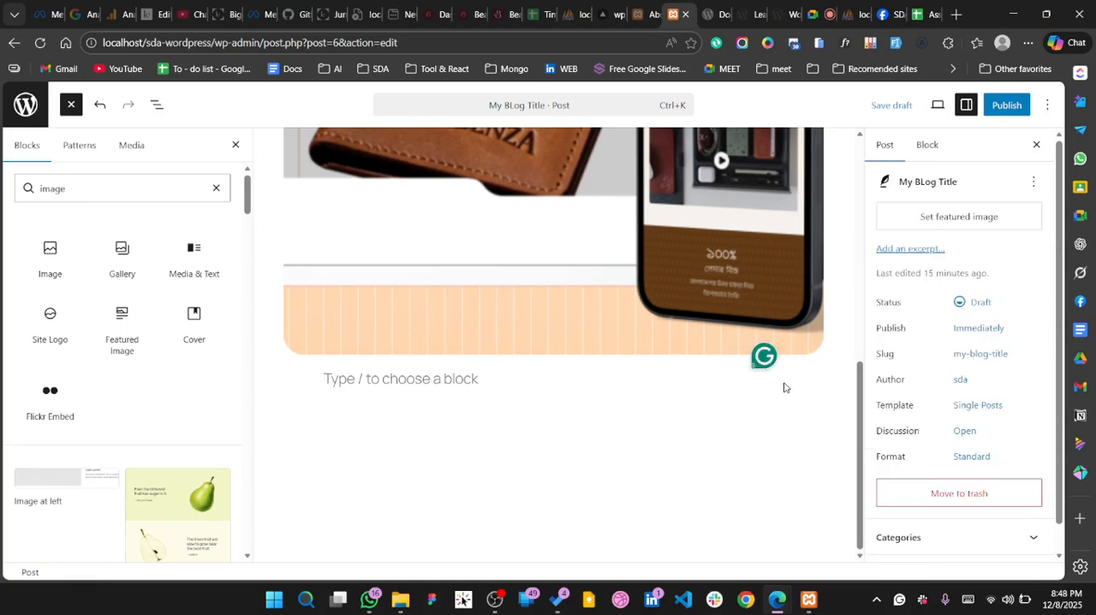
pyautogui.click(602, 371)
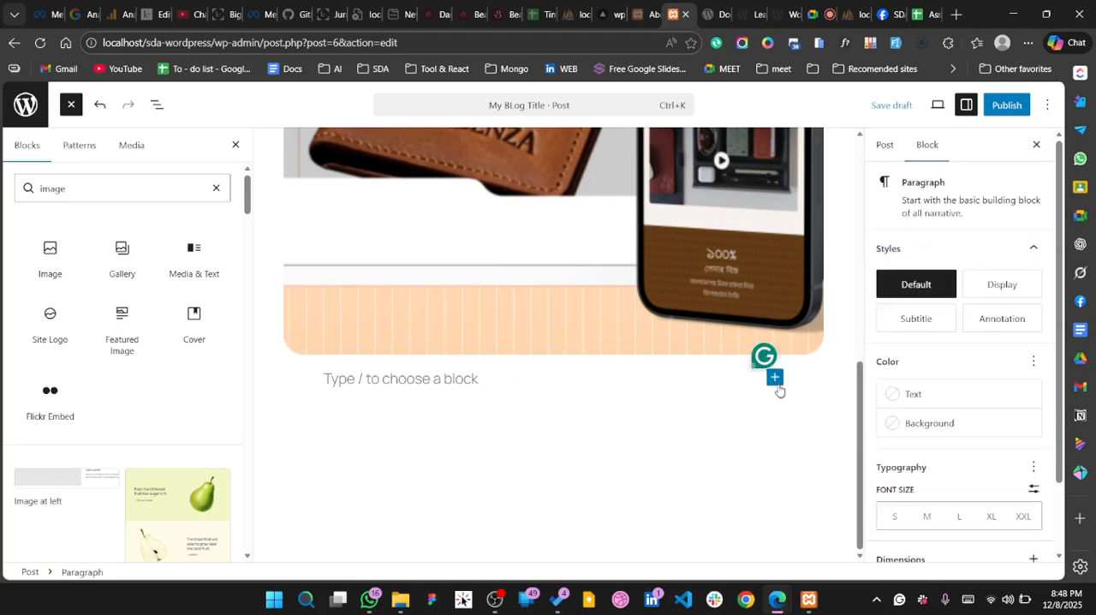
pyautogui.click(775, 376)
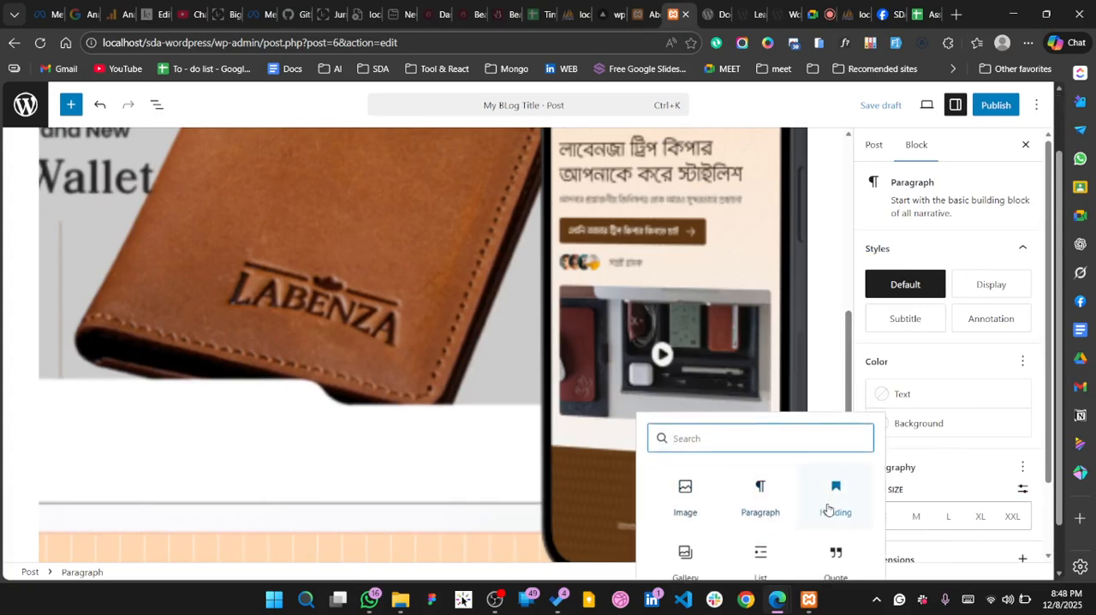
pyautogui.click(829, 509)
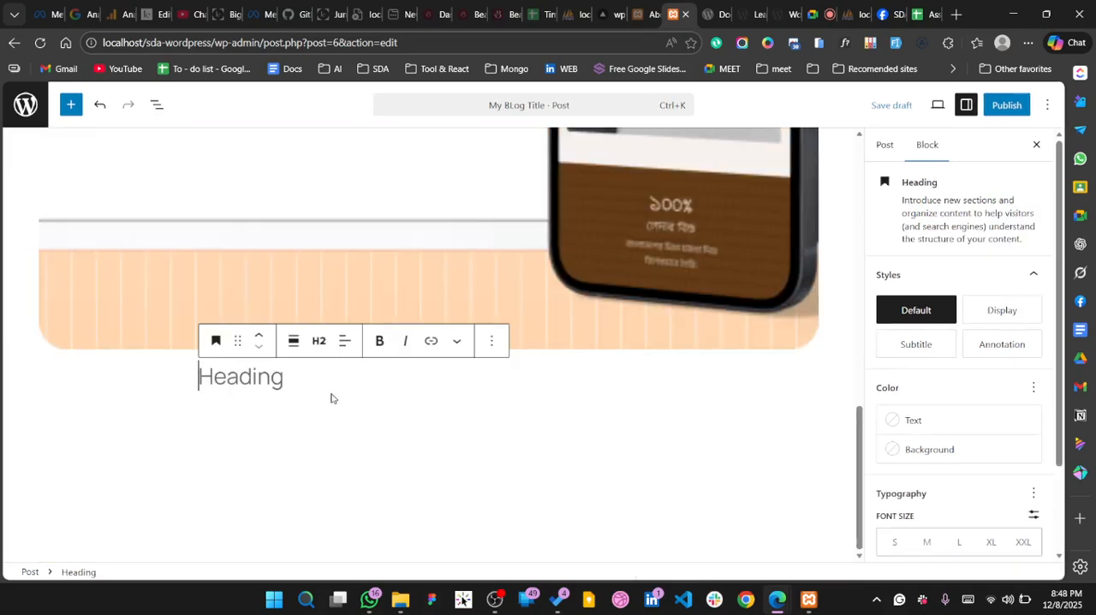
# Enter "Labenza Project" as the heading text and add two empty paragraphs beneath it
pyautogui.write('T')
pyautogui.press('BackSpace')
pyautogui.write('L')
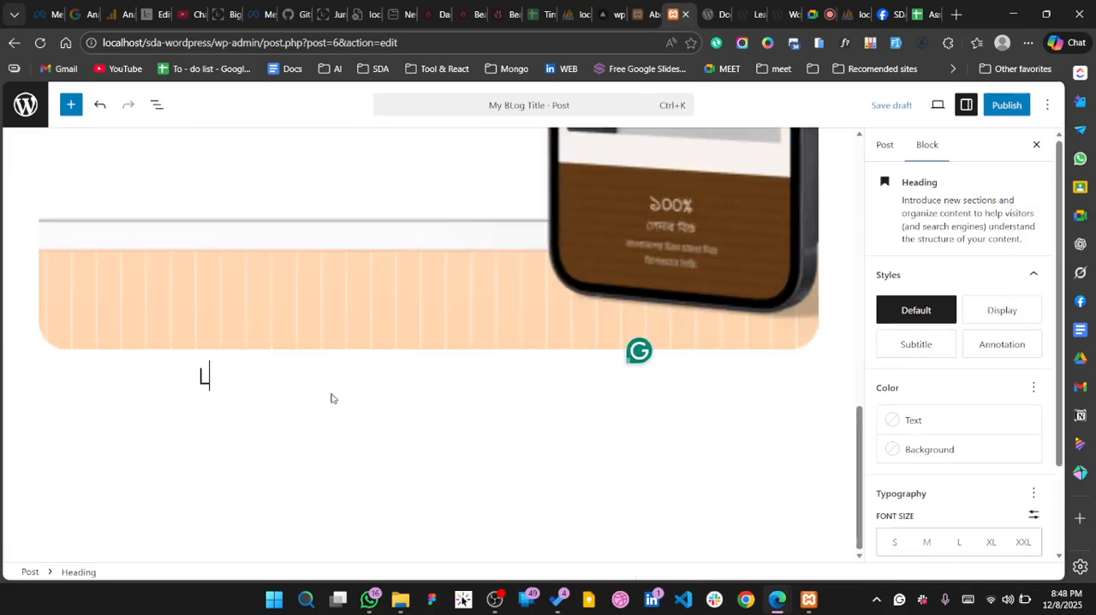
pyautogui.write('abenza')
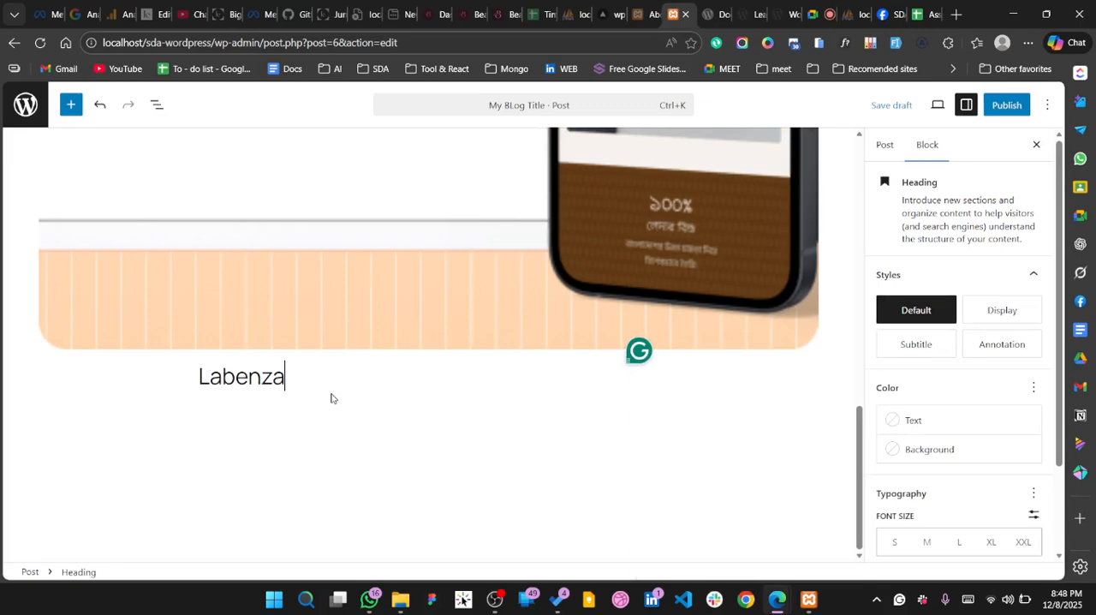
pyautogui.write(' Project')
pyautogui.press('Return')
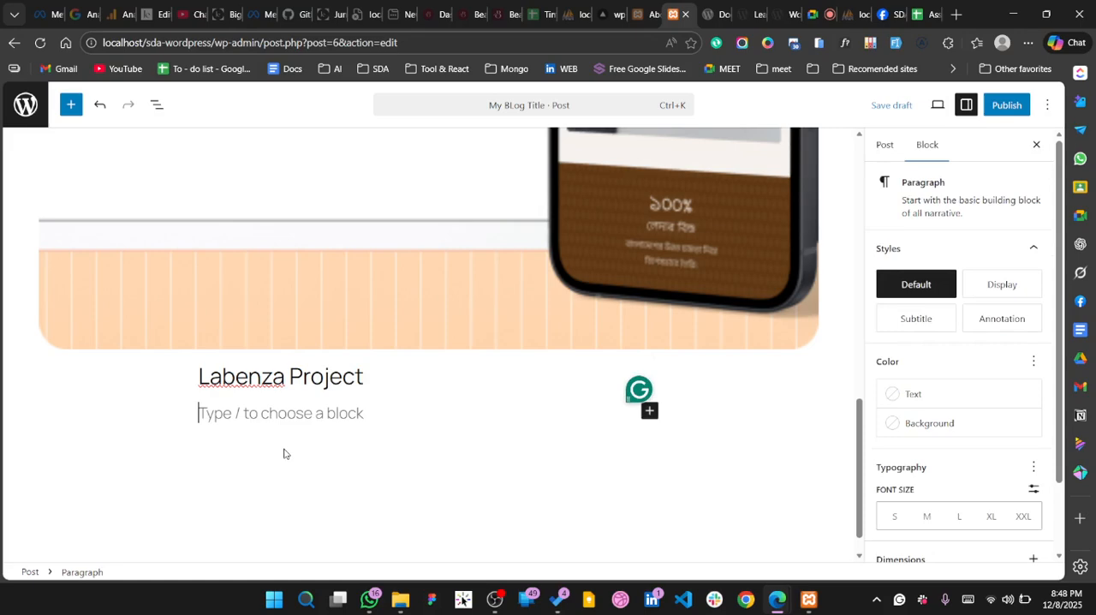
pyautogui.press('Return')
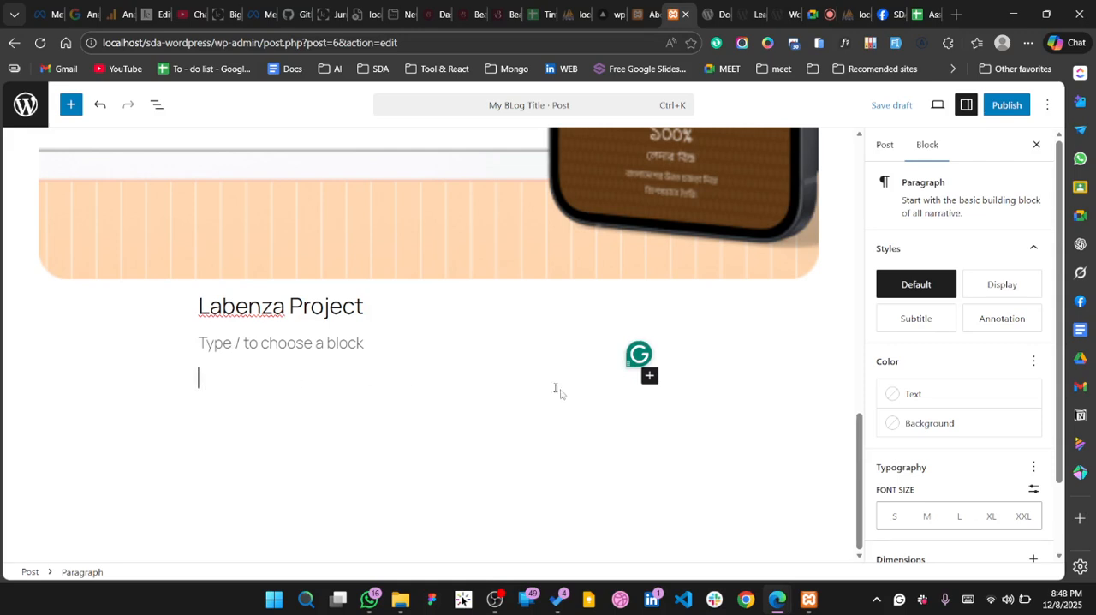
pyautogui.click(650, 378)
pyautogui.scroll(-1, 840, 497)
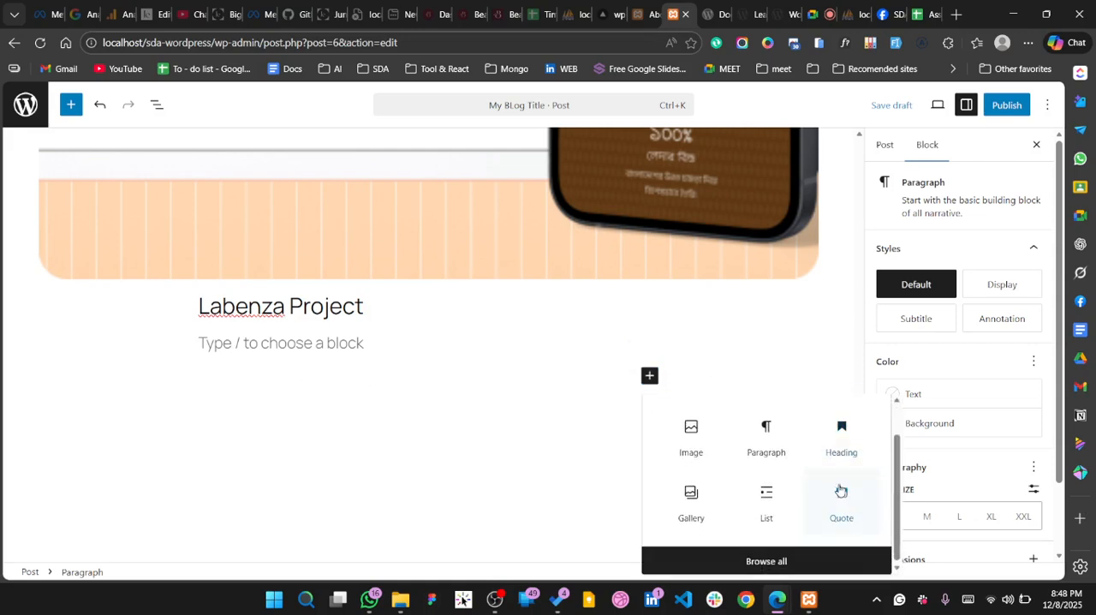
pyautogui.click(735, 418)
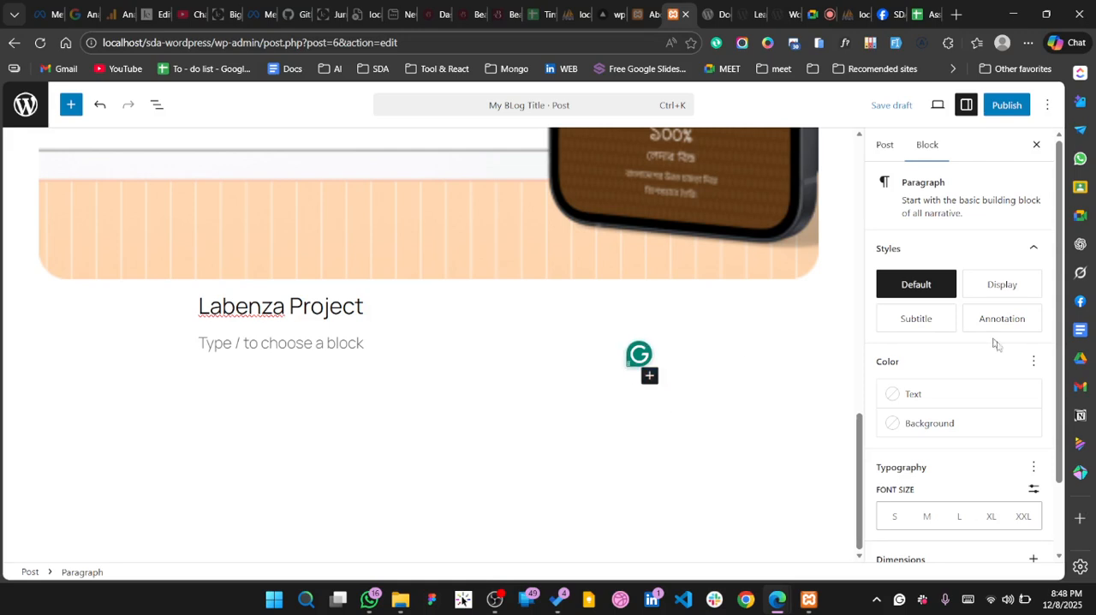
pyautogui.scroll(-1, 966, 421)
pyautogui.scroll(1, 967, 422)
pyautogui.click(650, 376)
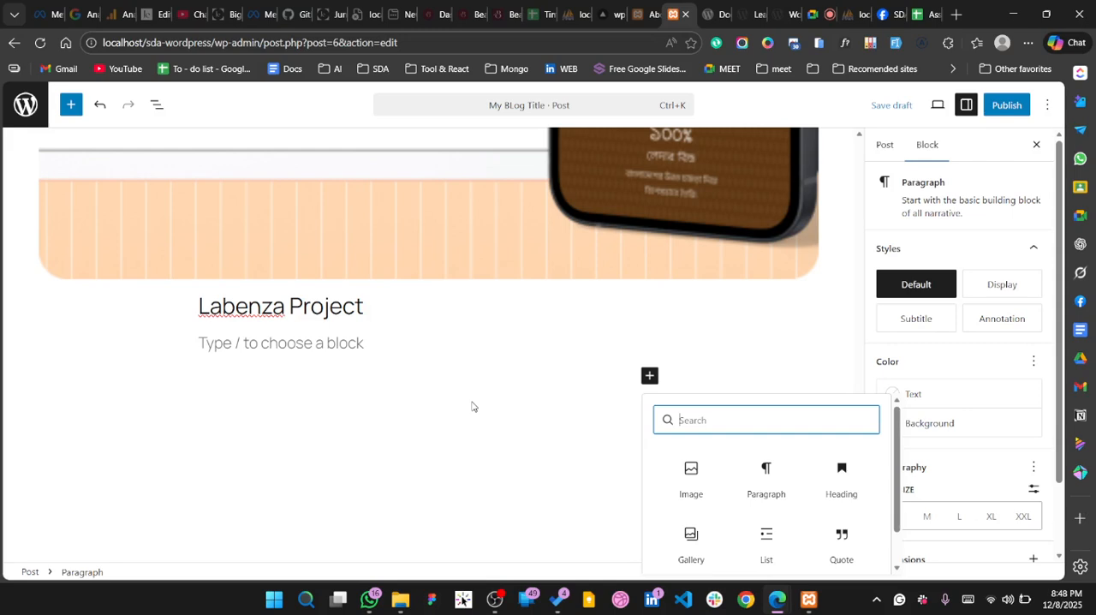
# Write the placeholder text "lorem fdfsd dfs dfds ff" in the second paragraph below the Labenza Project heading
pyautogui.click(458, 380)
pyautogui.write('dfdf')
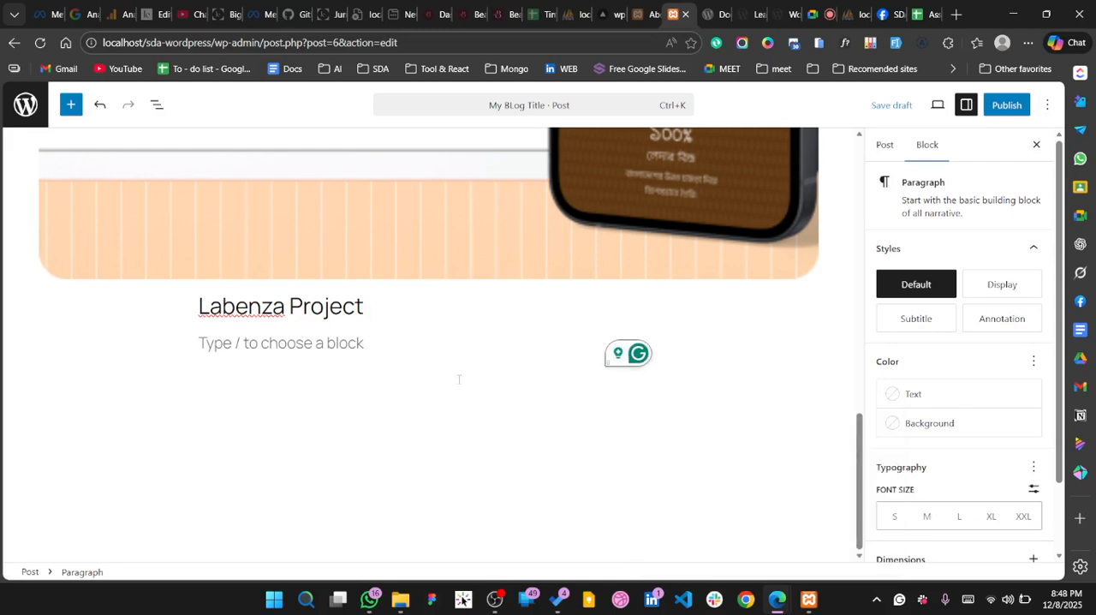
pyautogui.write('lorem')
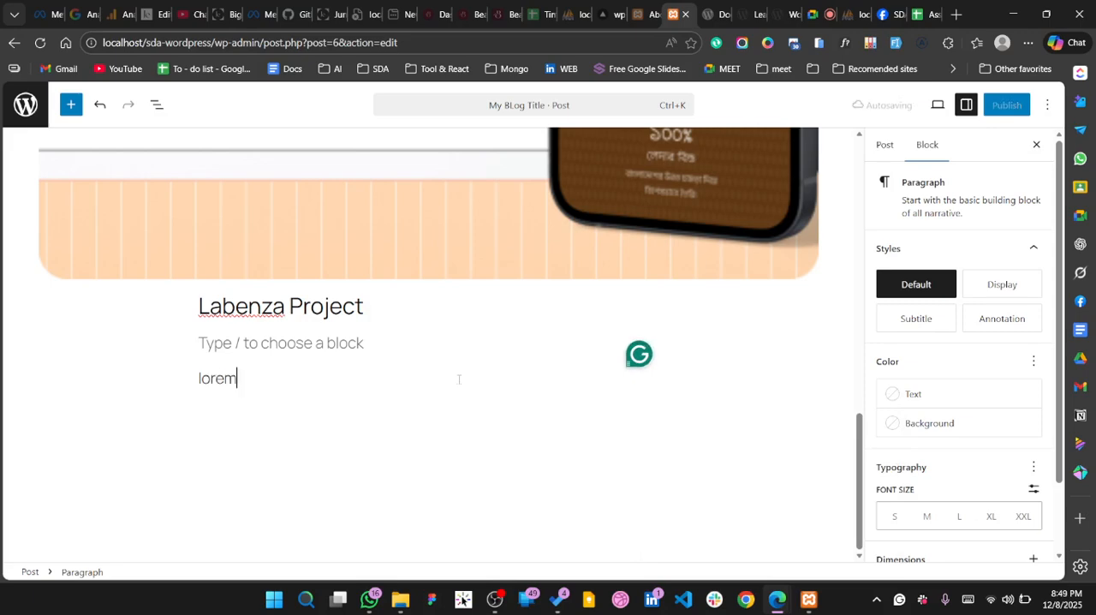
pyautogui.write(' fdfsd dfs dfds ff')
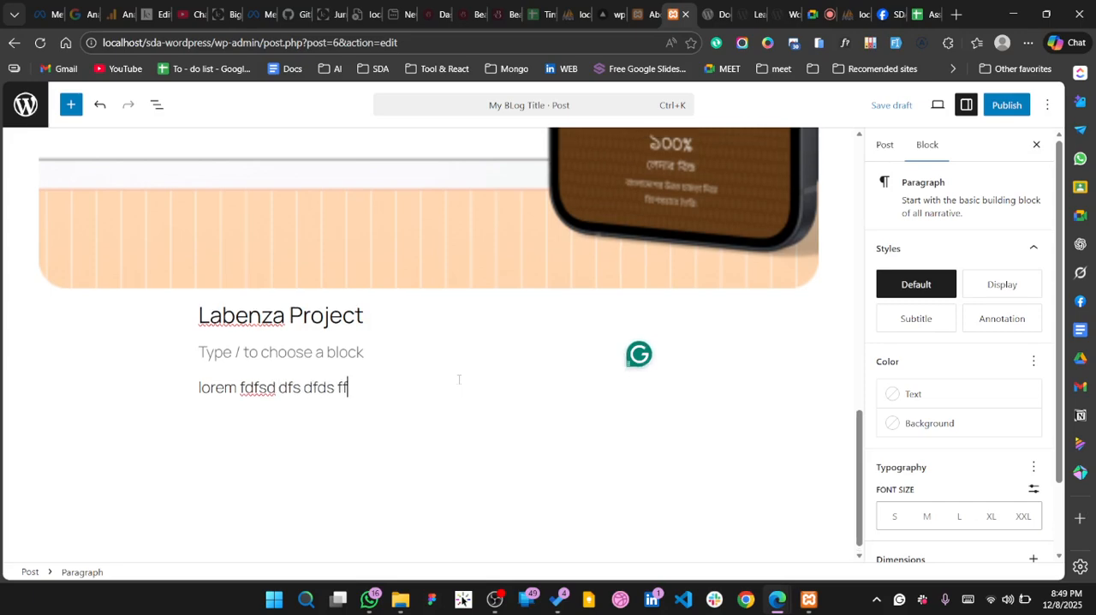
# Add an empty paragraph below the "lorem fdfsd dfs dfds ff" text
pyautogui.scroll(14, 459, 379)
pyautogui.scroll(-13, 458, 380)
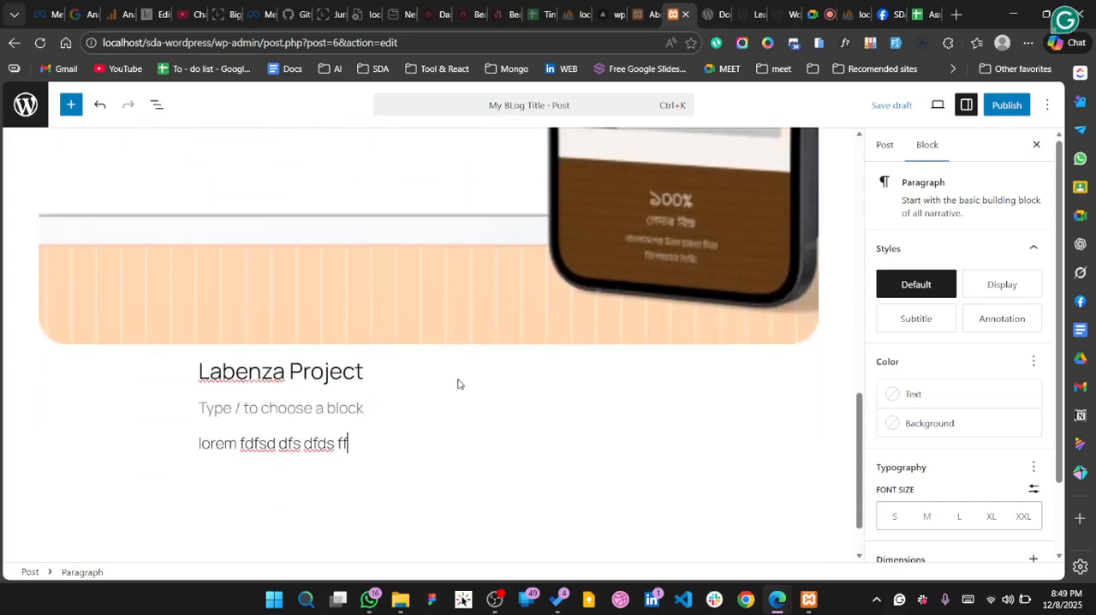
pyautogui.scroll(-1, 458, 384)
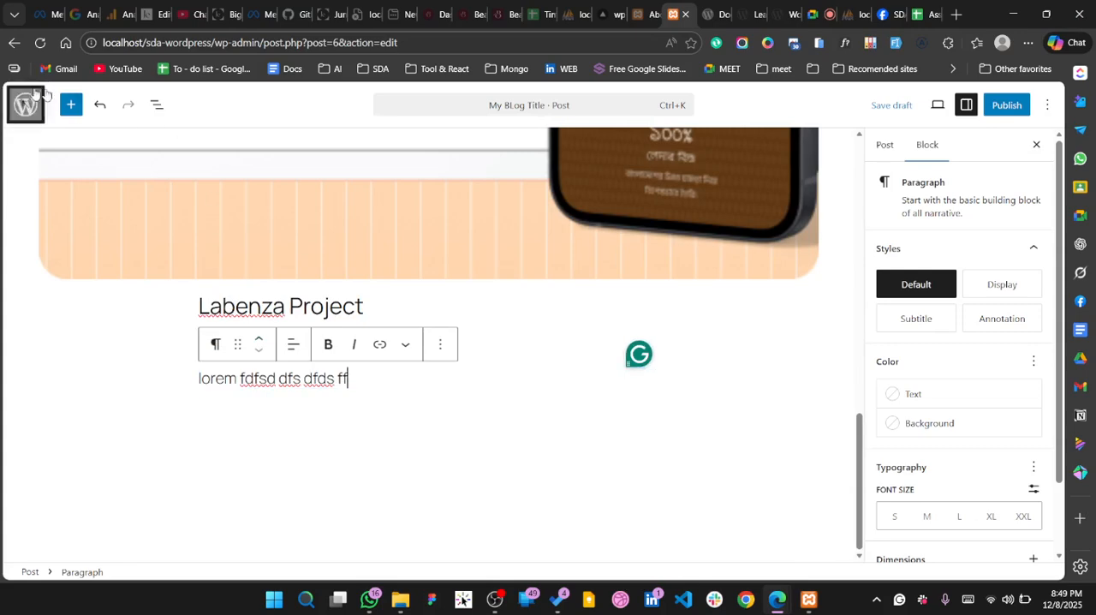
pyautogui.click(507, 482)
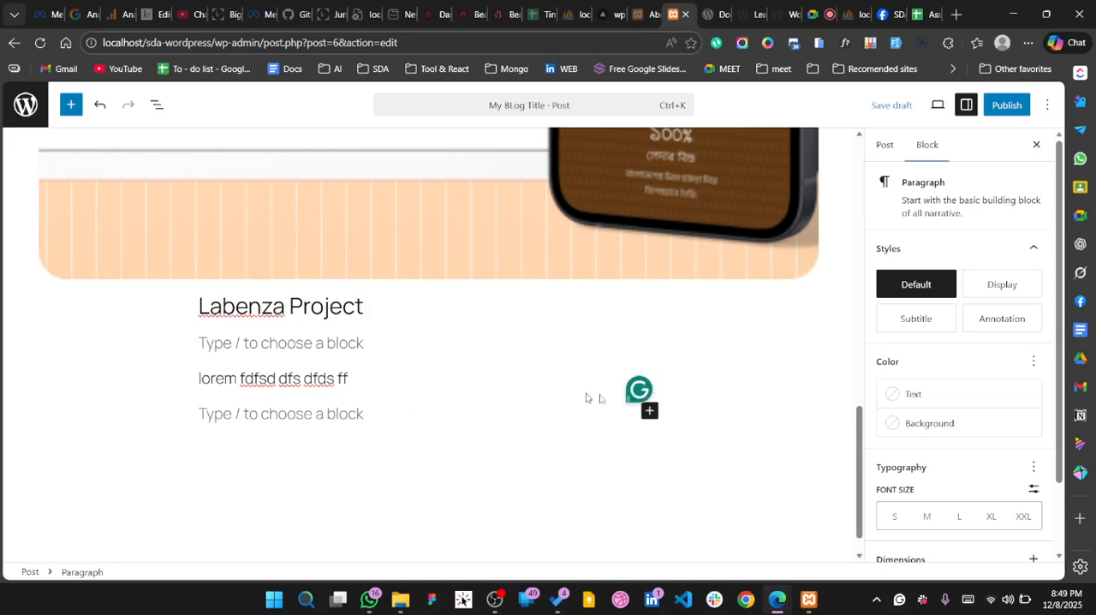
# Search the available blocks for "button" and insert the "Cover Image with Bold Heading and Button, Left" pattern at the end of the post
pyautogui.click(649, 411)
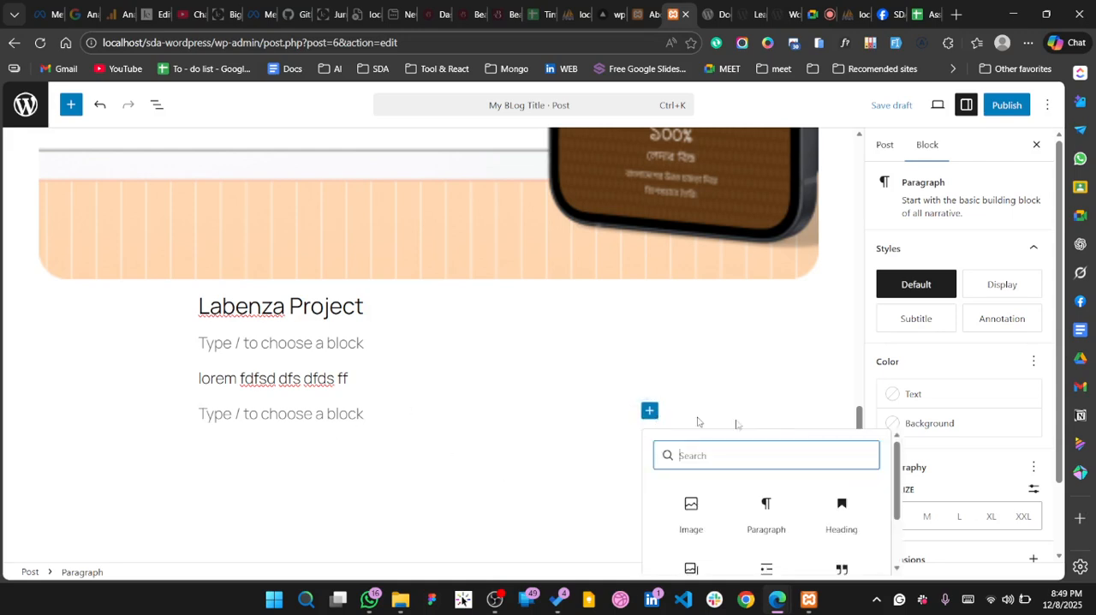
pyautogui.scroll(-1, 697, 421)
pyautogui.scroll(-2, 758, 505)
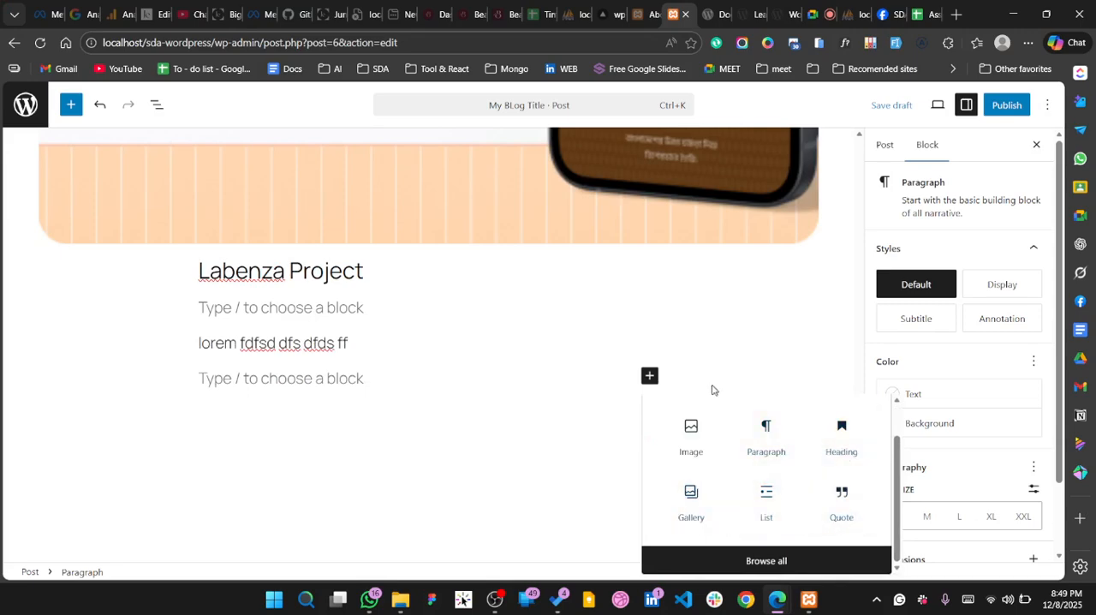
pyautogui.scroll(1, 702, 419)
pyautogui.write('button')
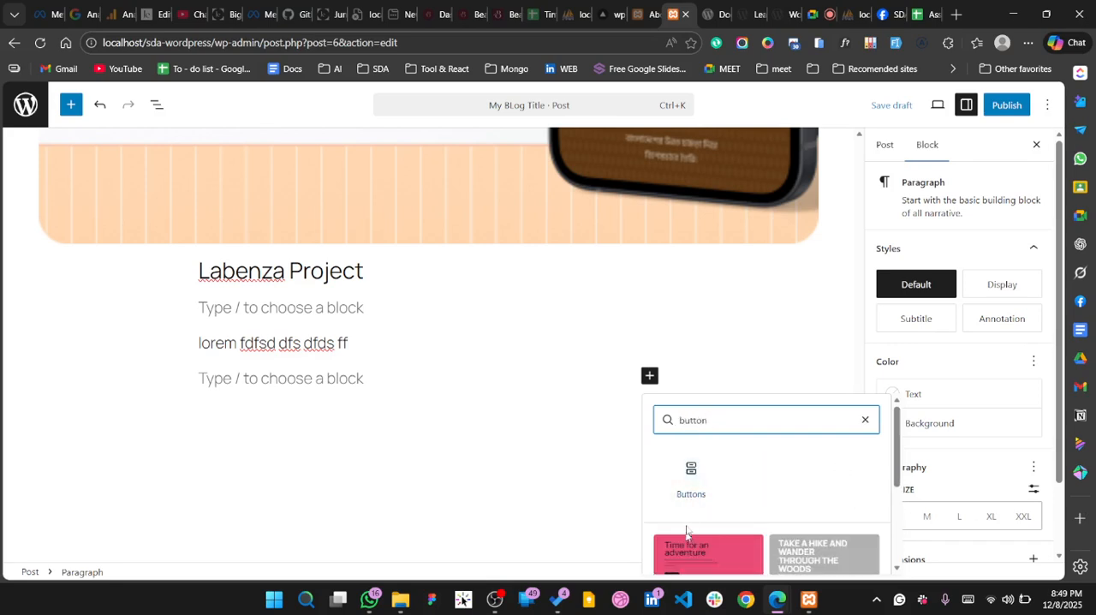
pyautogui.scroll(-2, 689, 514)
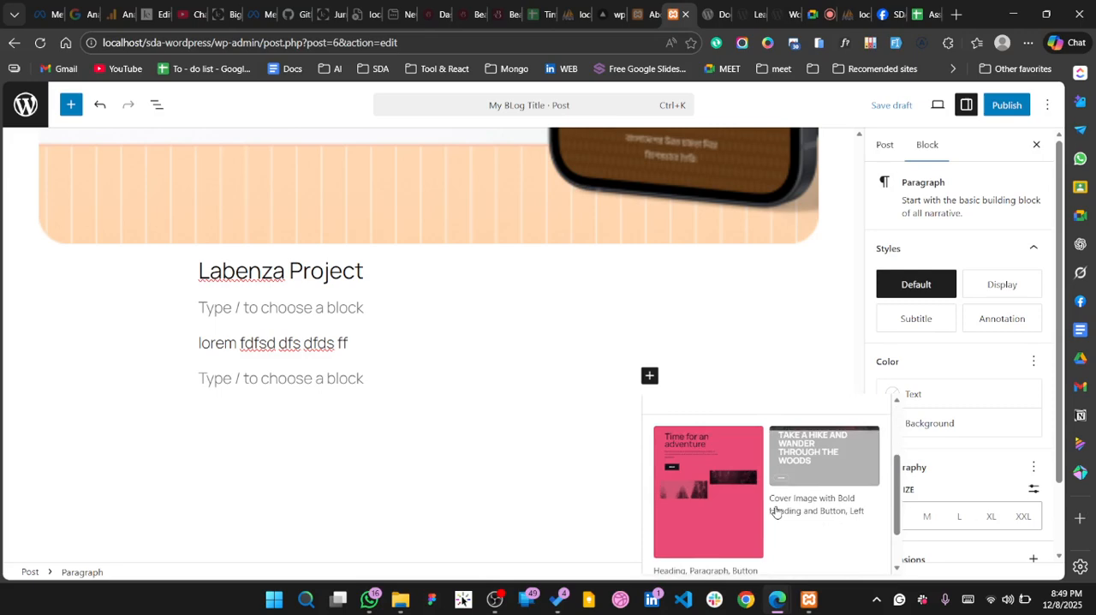
pyautogui.scroll(-1, 776, 511)
pyautogui.scroll(1, 706, 466)
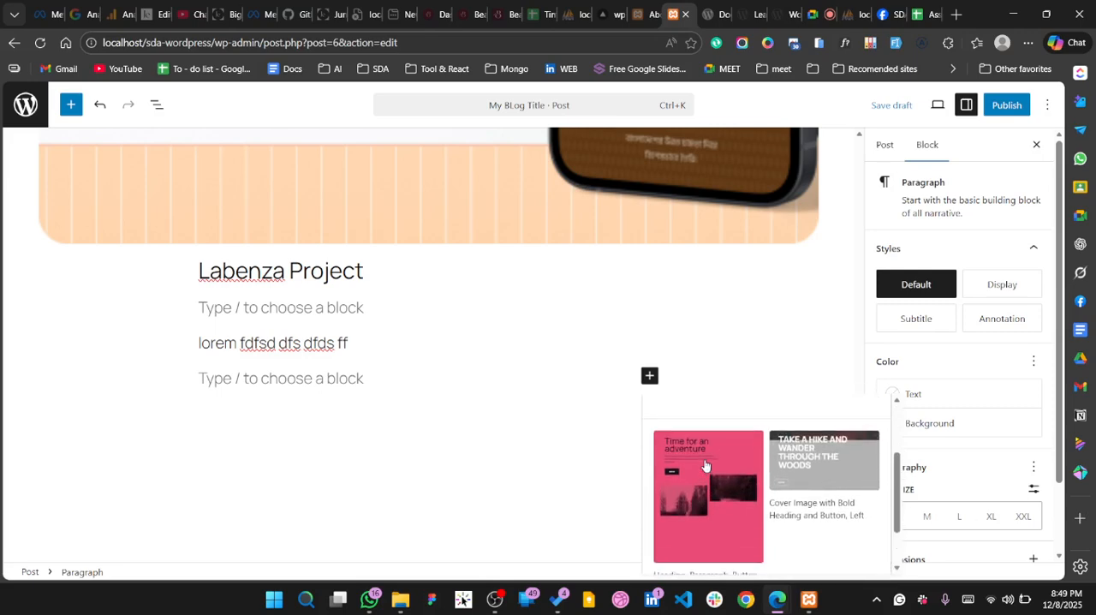
pyautogui.click(816, 482)
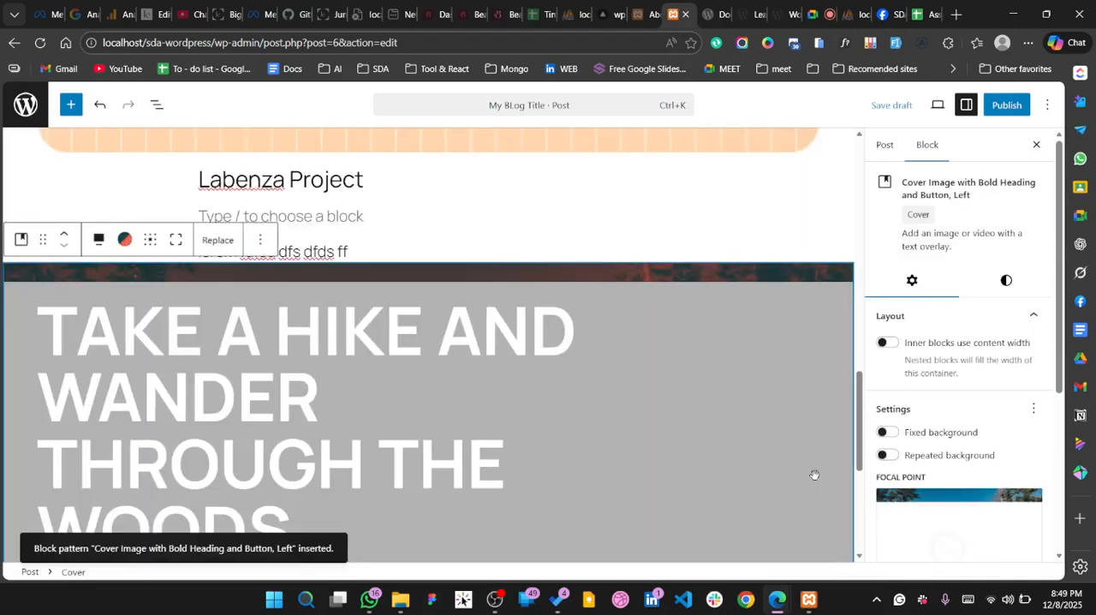
# Look over the inserted cover block and its background, focal point and alternative text settings
pyautogui.scroll(-3, 480, 342)
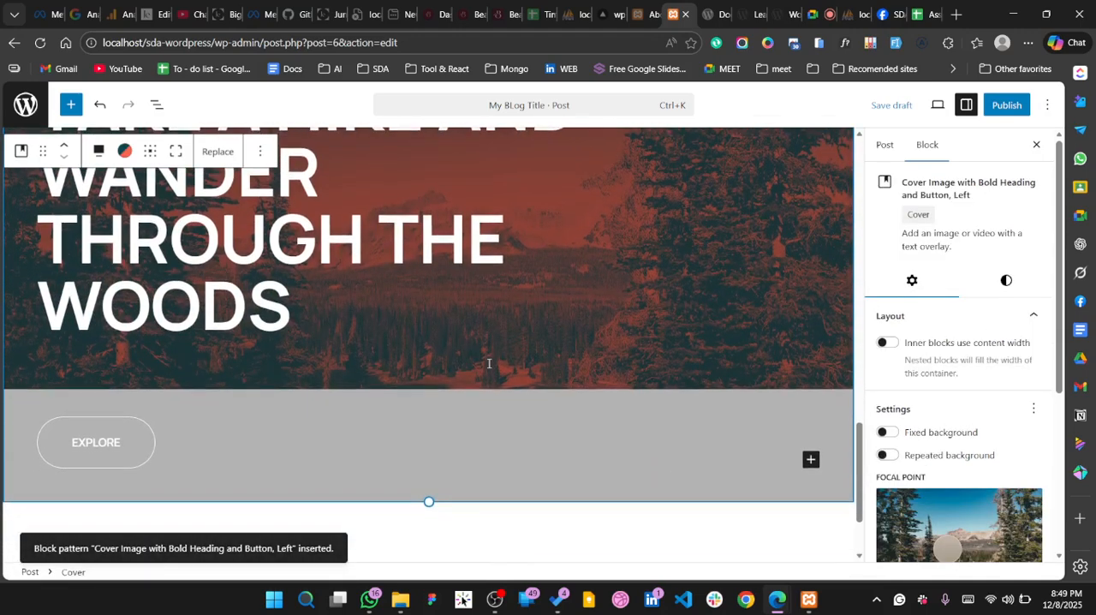
pyautogui.scroll(2, 487, 363)
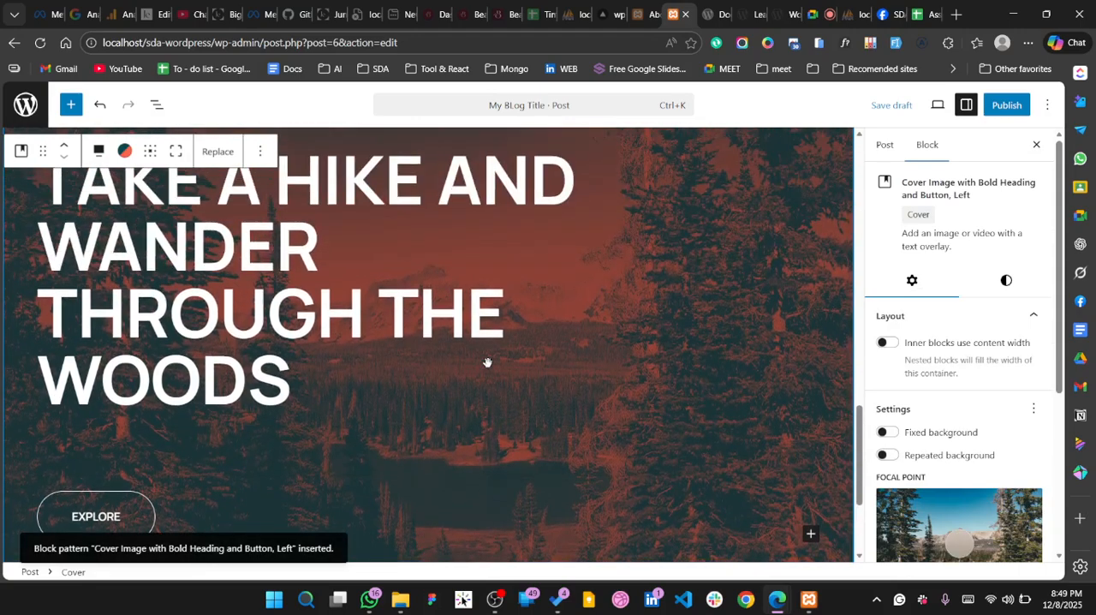
pyautogui.scroll(5, 487, 362)
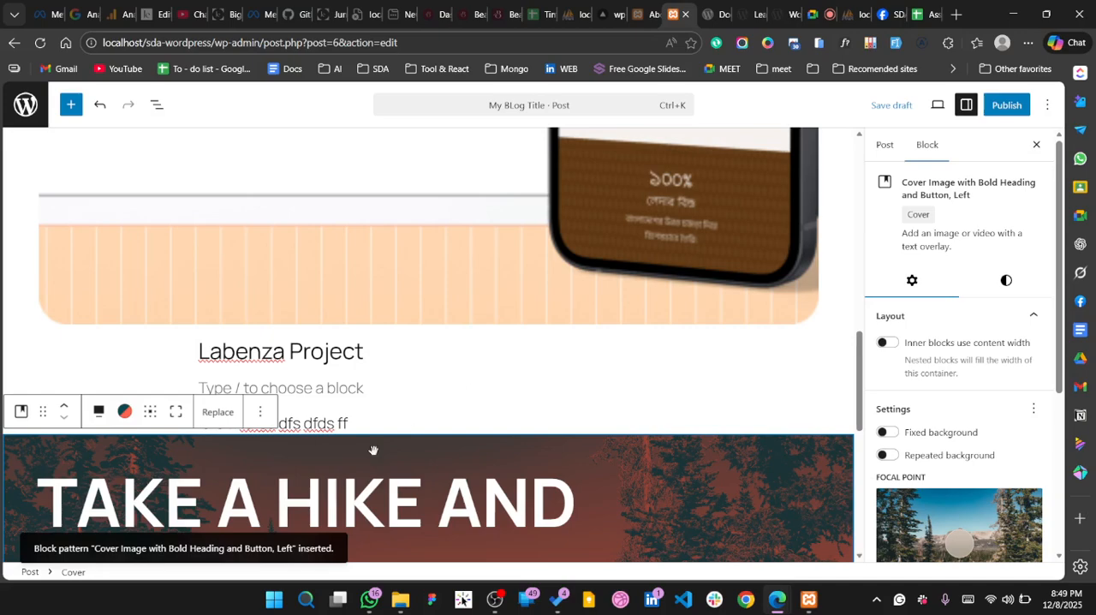
pyautogui.scroll(-4, 373, 451)
pyautogui.scroll(-2, 933, 488)
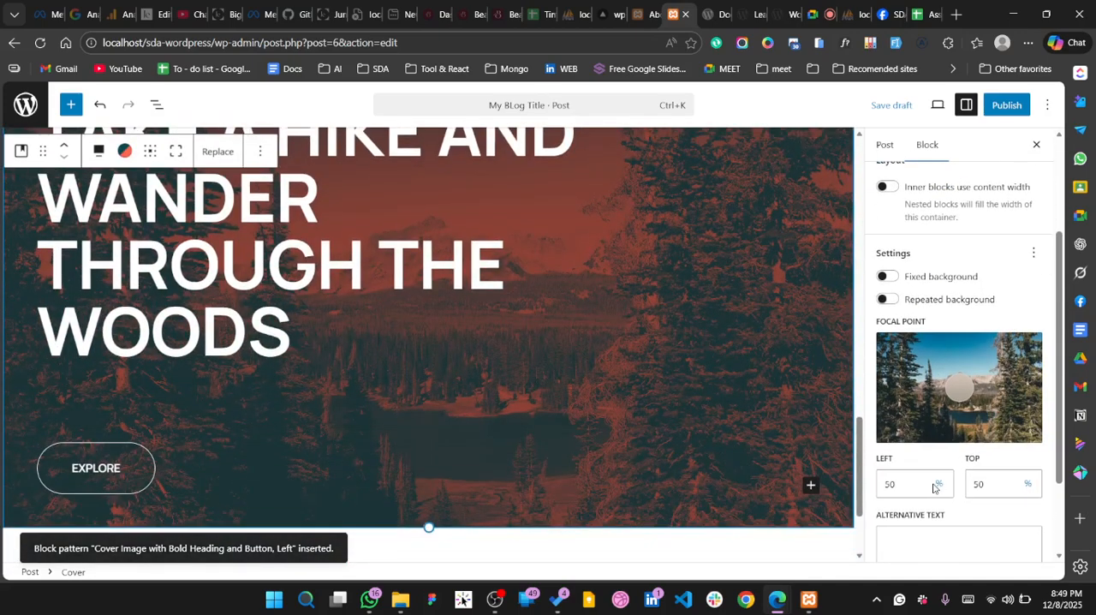
pyautogui.scroll(-1, 933, 488)
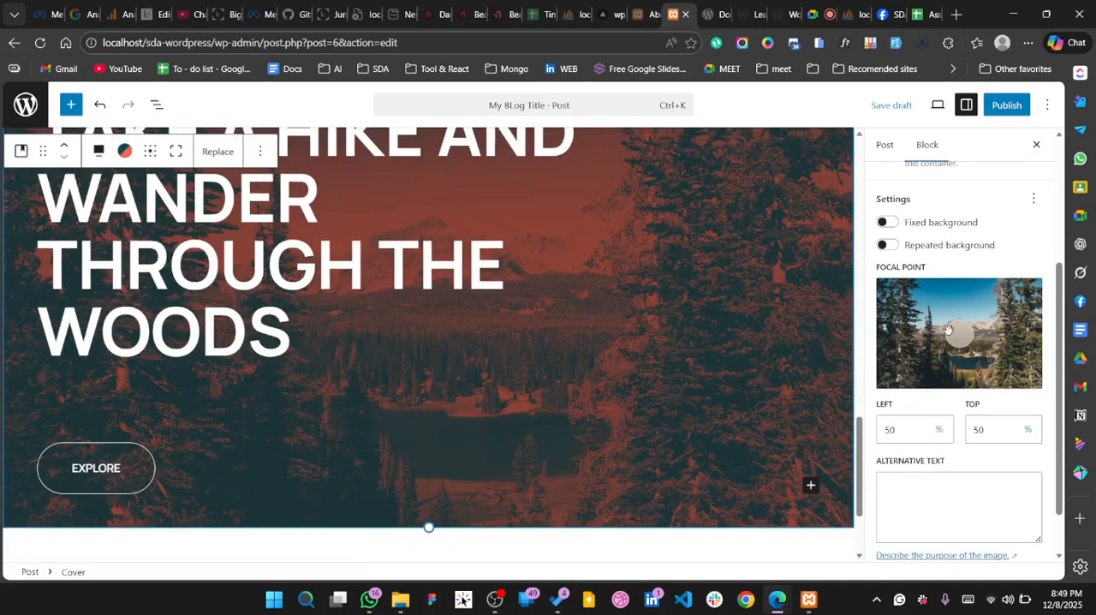
pyautogui.scroll(3, 947, 329)
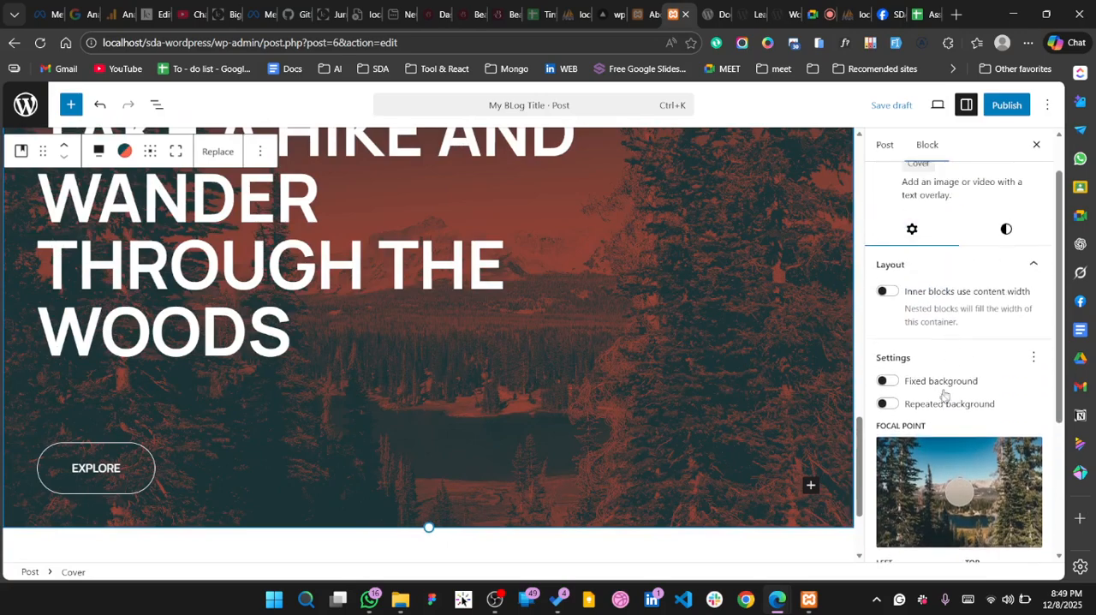
# Try the Fixed background option on the cover block, check its effect on the image, and turn it off again
pyautogui.click(886, 382)
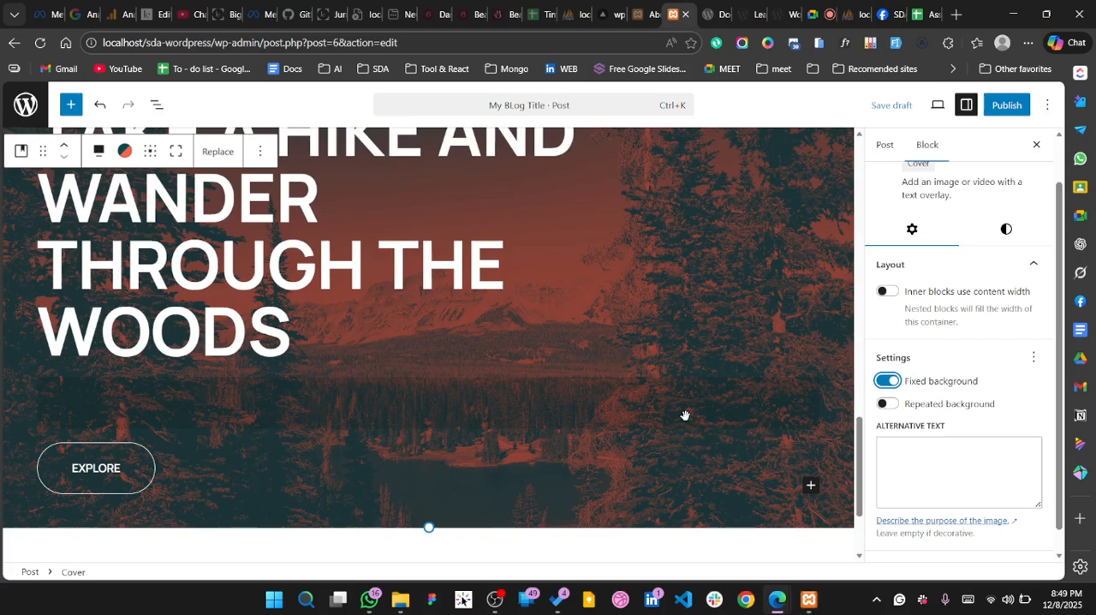
pyautogui.scroll(-2, 685, 416)
pyautogui.scroll(10, 685, 415)
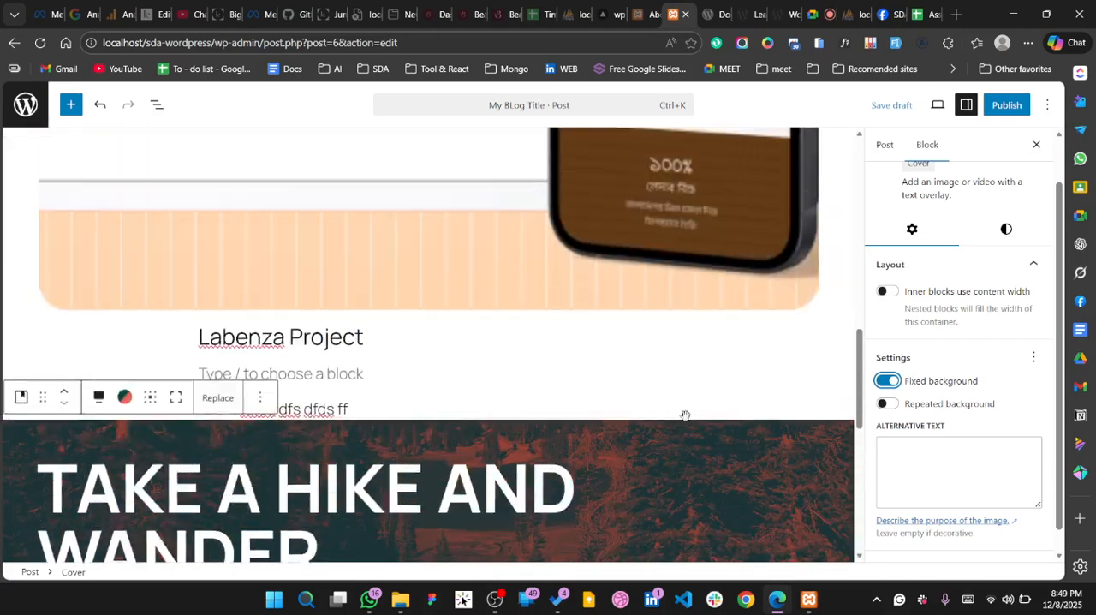
pyautogui.scroll(-4, 684, 415)
pyautogui.scroll(-6, 685, 415)
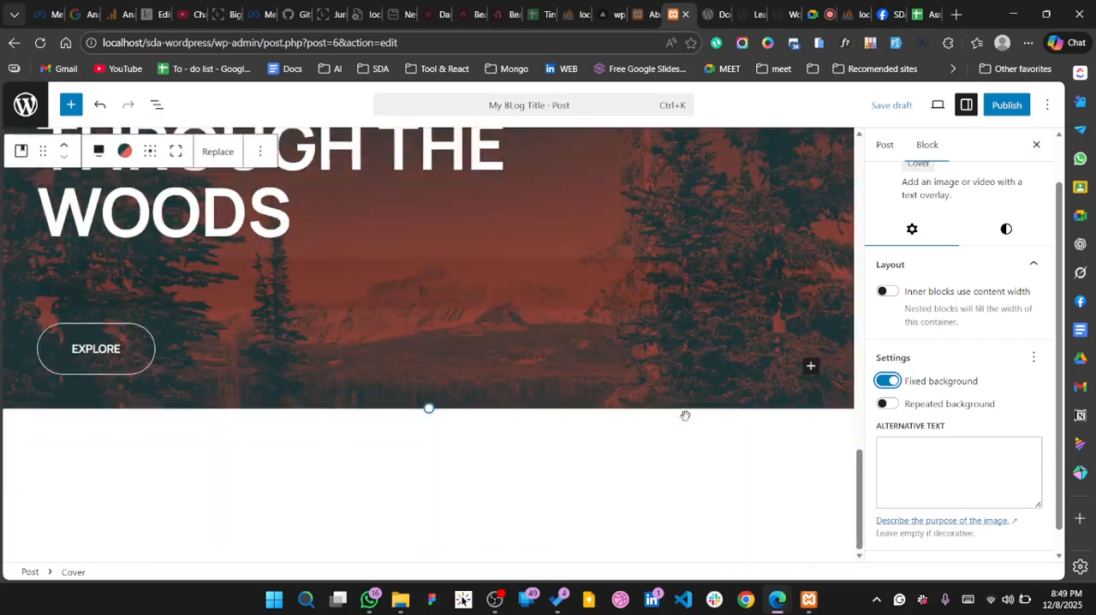
pyautogui.scroll(3, 686, 421)
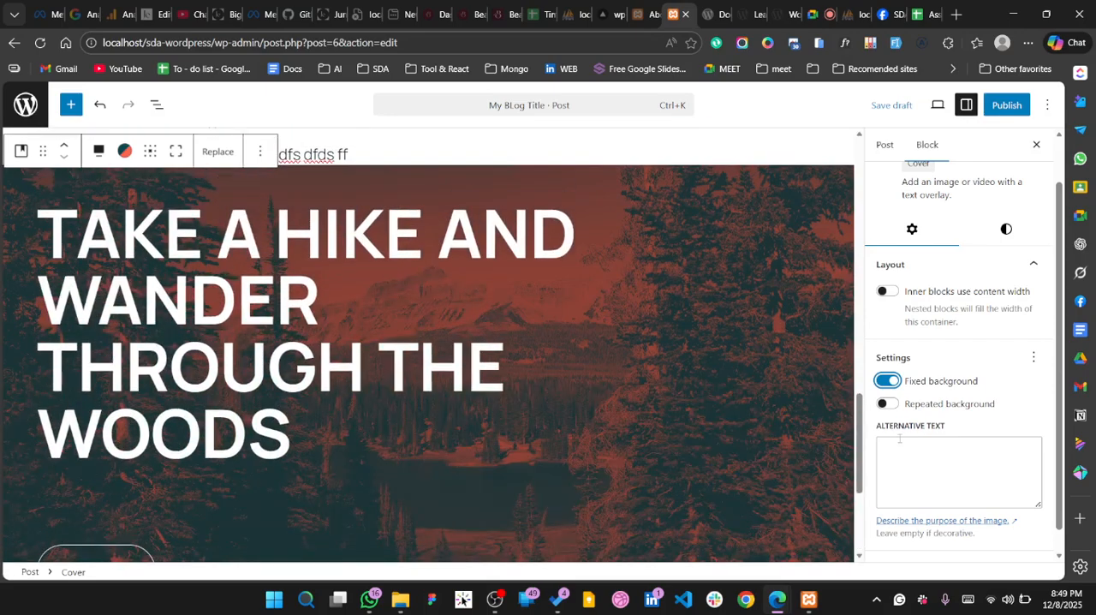
pyautogui.click(882, 381)
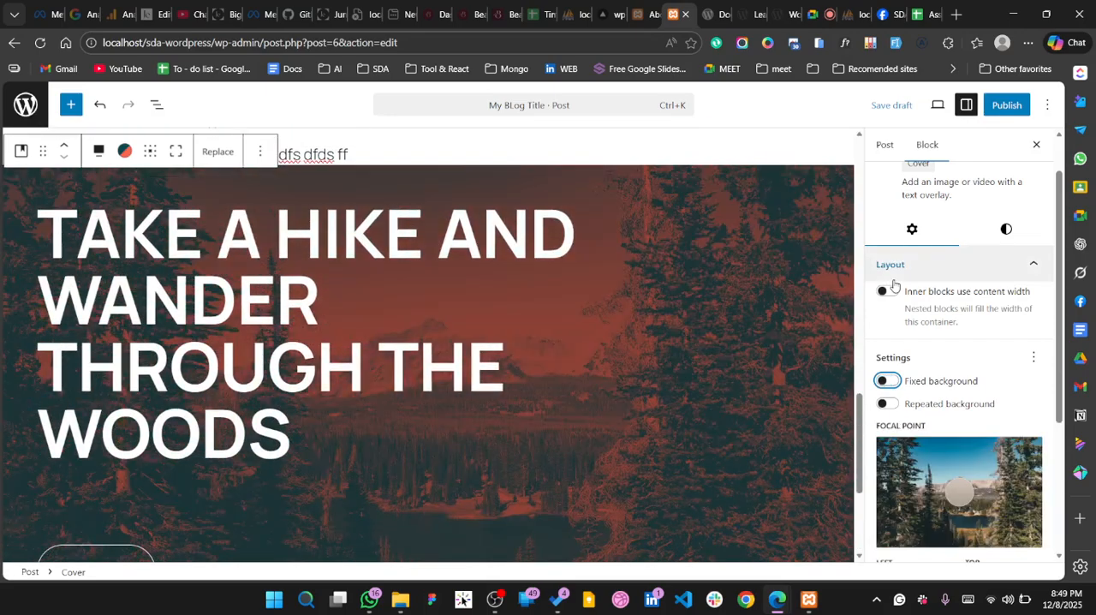
# Examine the cover block's remaining settings, including the advanced HTML anchor, additional CSS classes, HTML element choices and allowed blocks
pyautogui.scroll(-3, 709, 429)
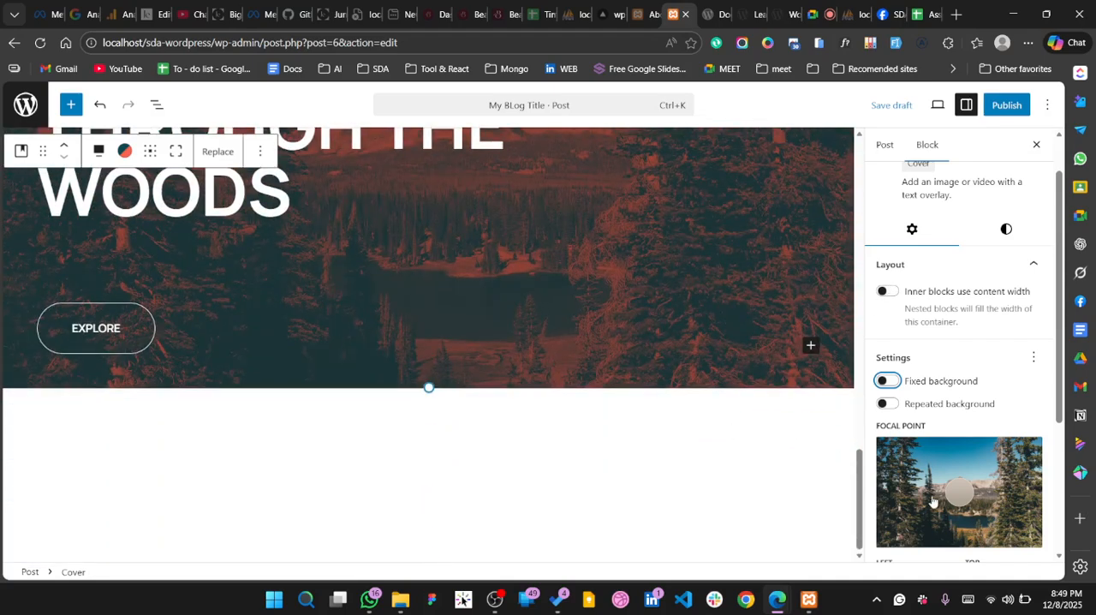
pyautogui.scroll(-3, 933, 501)
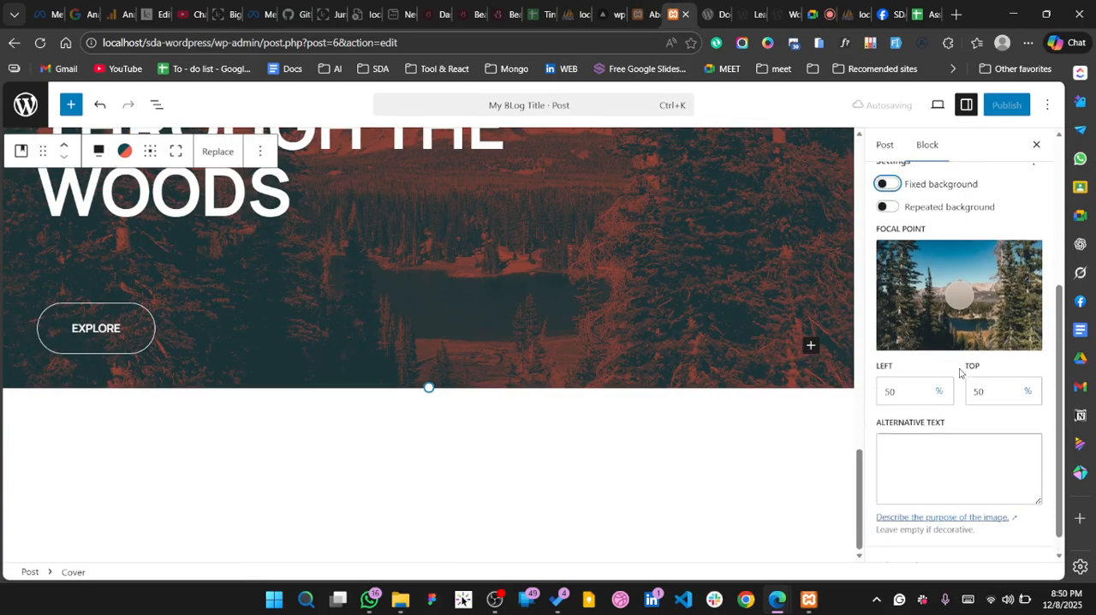
pyautogui.click(986, 545)
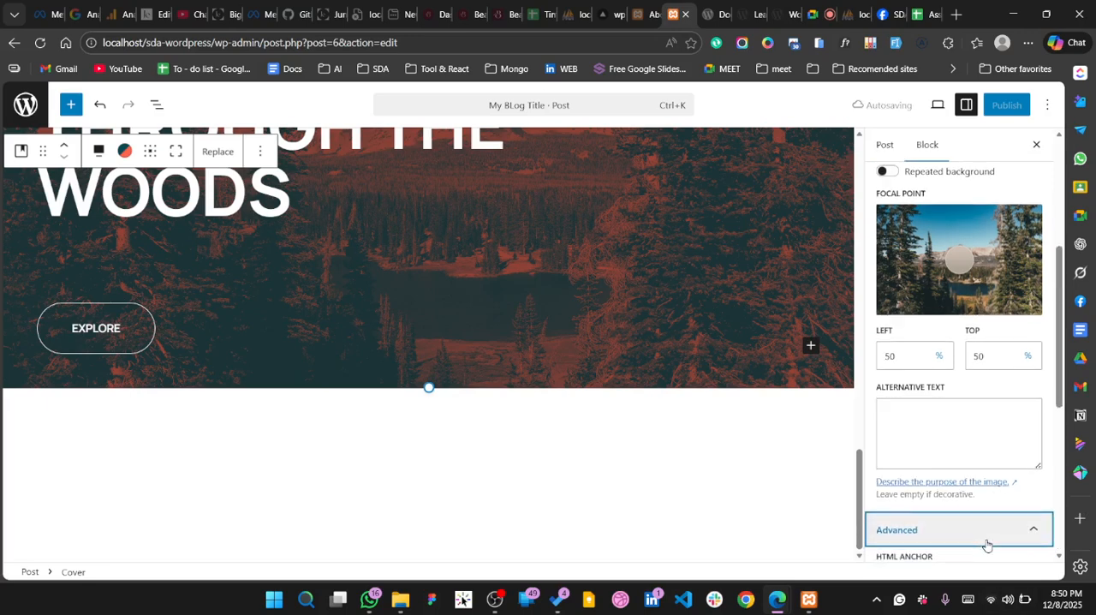
pyautogui.scroll(-1, 988, 544)
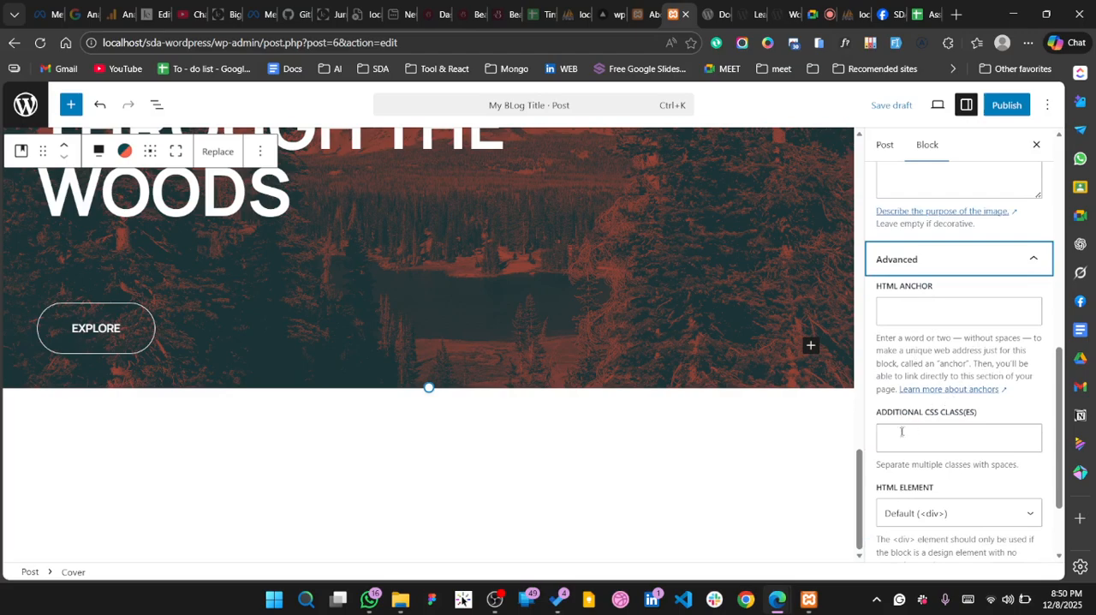
pyautogui.click(957, 433)
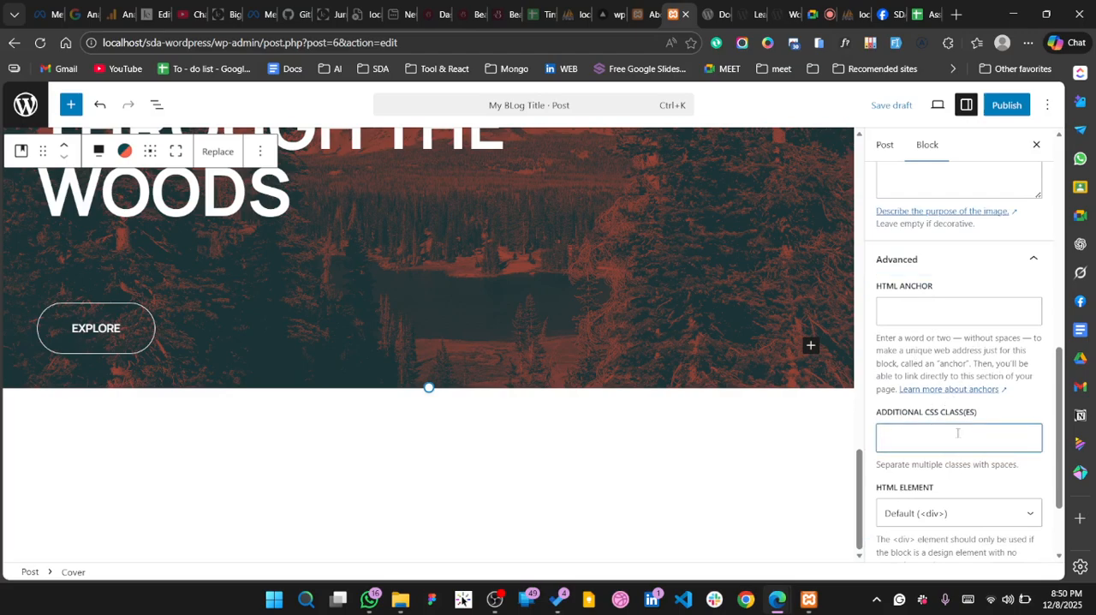
pyautogui.scroll(-1, 925, 443)
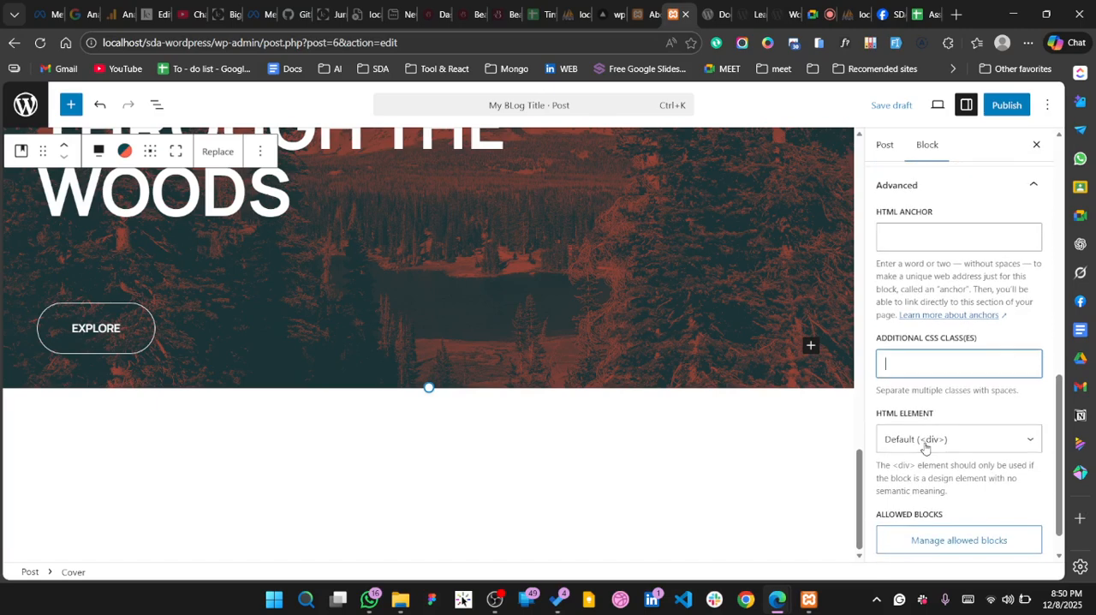
pyautogui.scroll(-1, 925, 447)
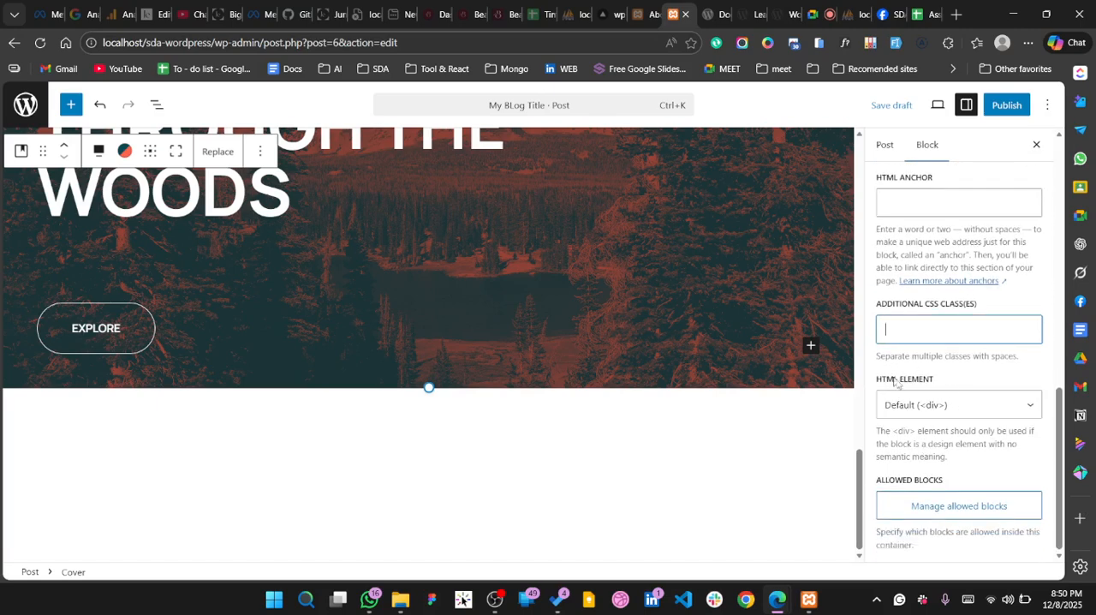
pyautogui.click(956, 402)
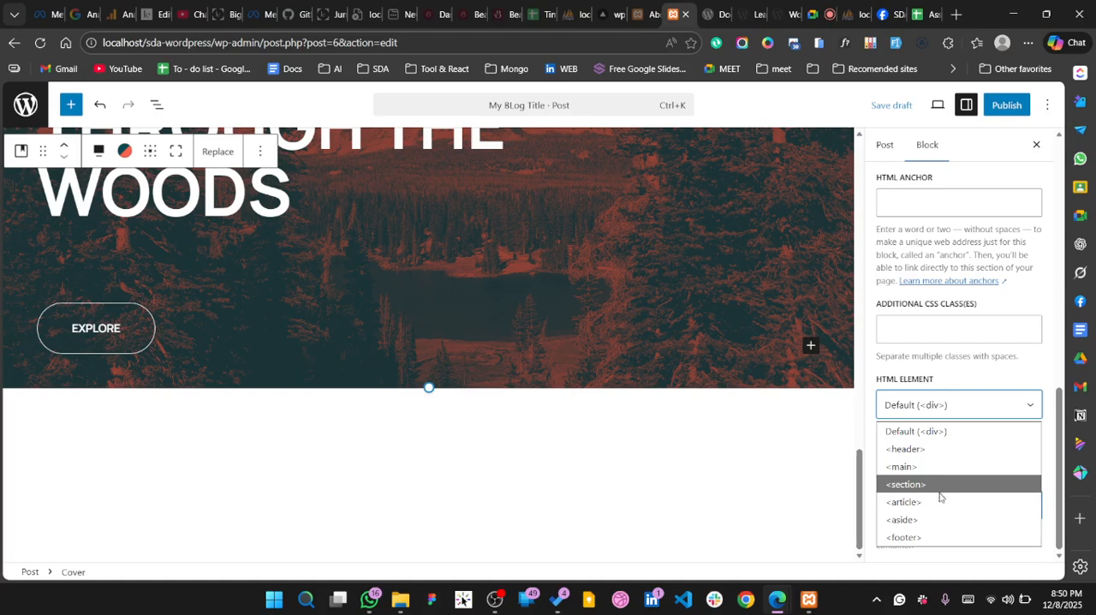
pyautogui.click(933, 400)
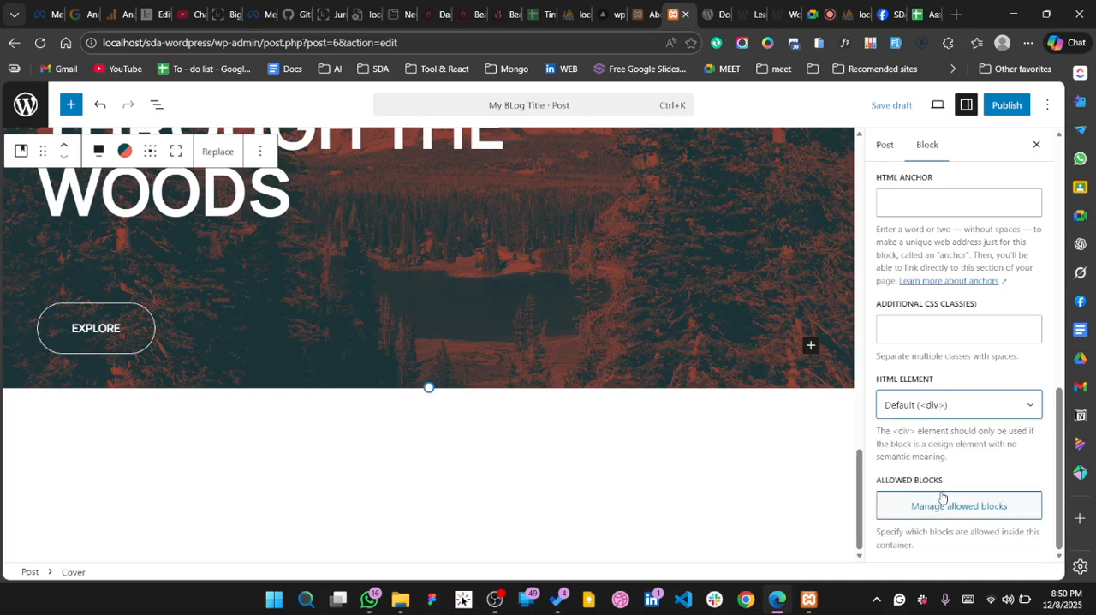
pyautogui.scroll(10, 937, 473)
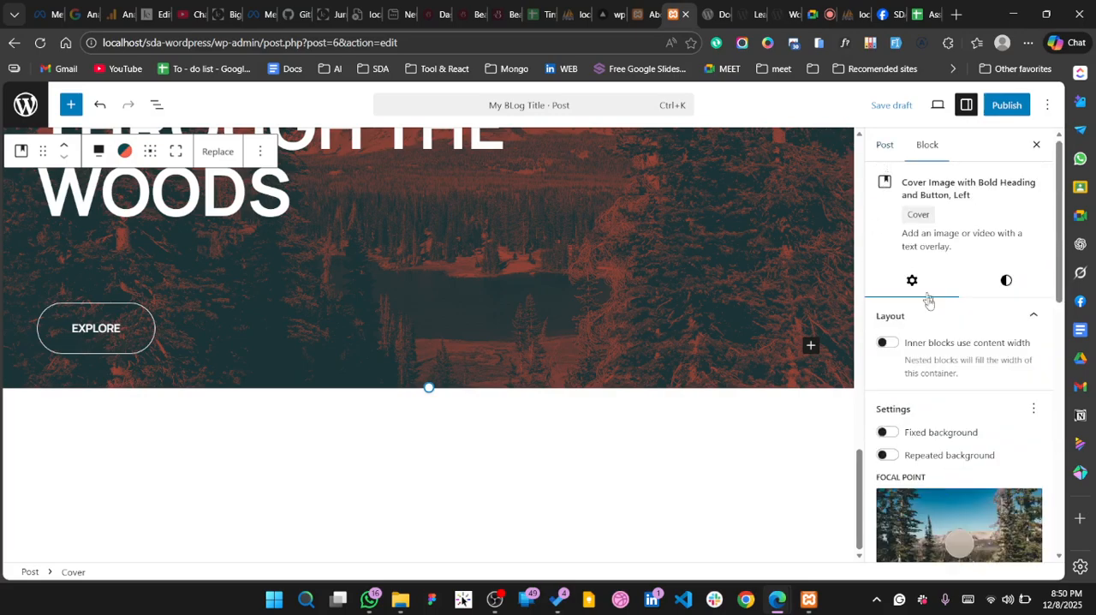
pyautogui.scroll(-8, 939, 332)
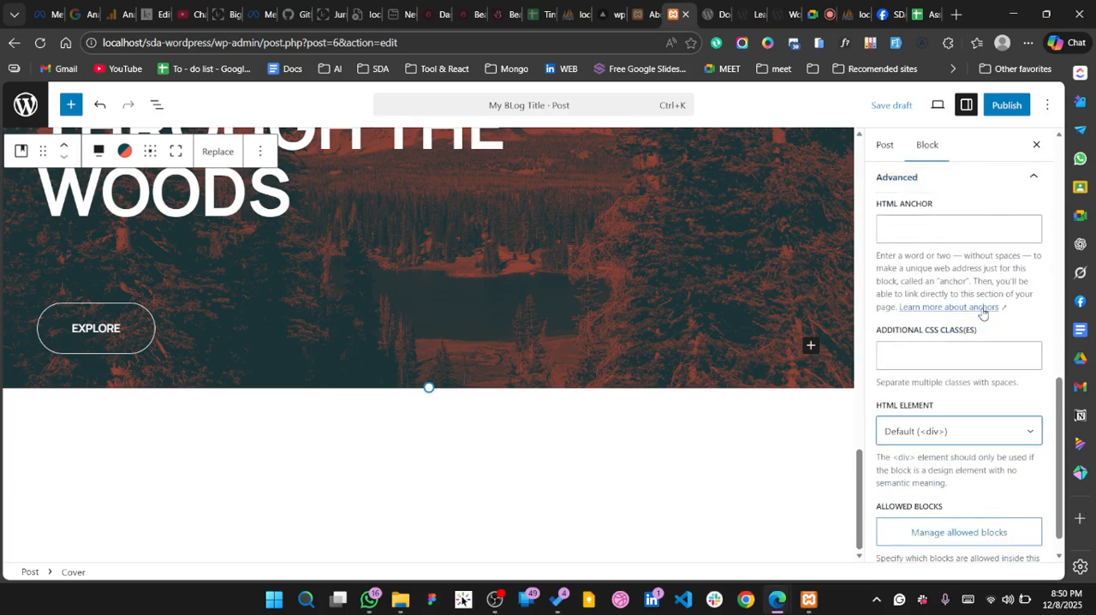
pyautogui.click(940, 349)
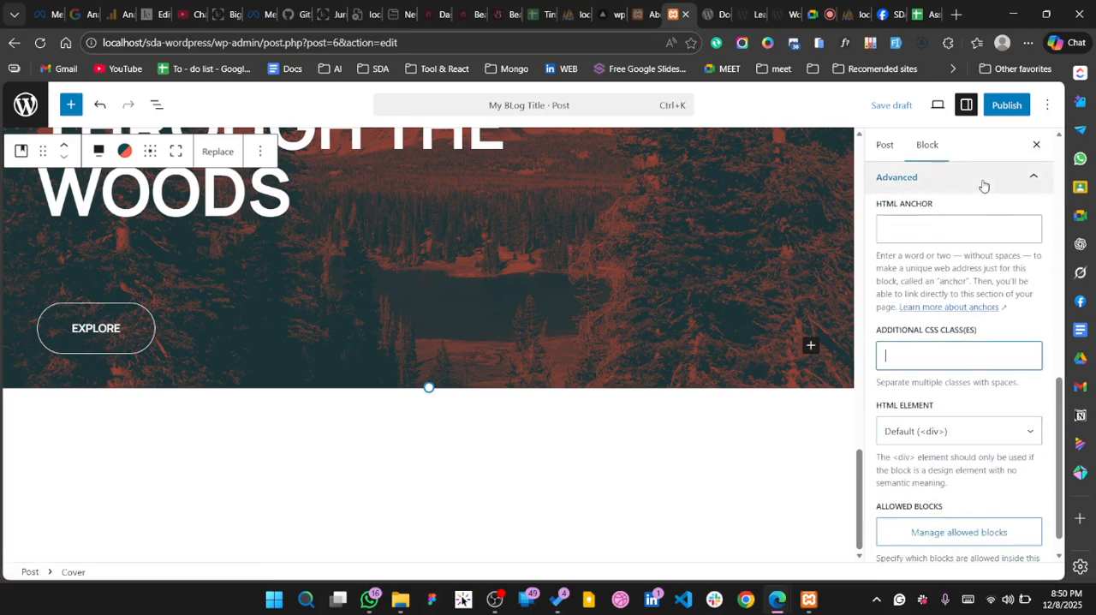
# Switch the post from the visual editor to the code editor
pyautogui.click(1048, 104)
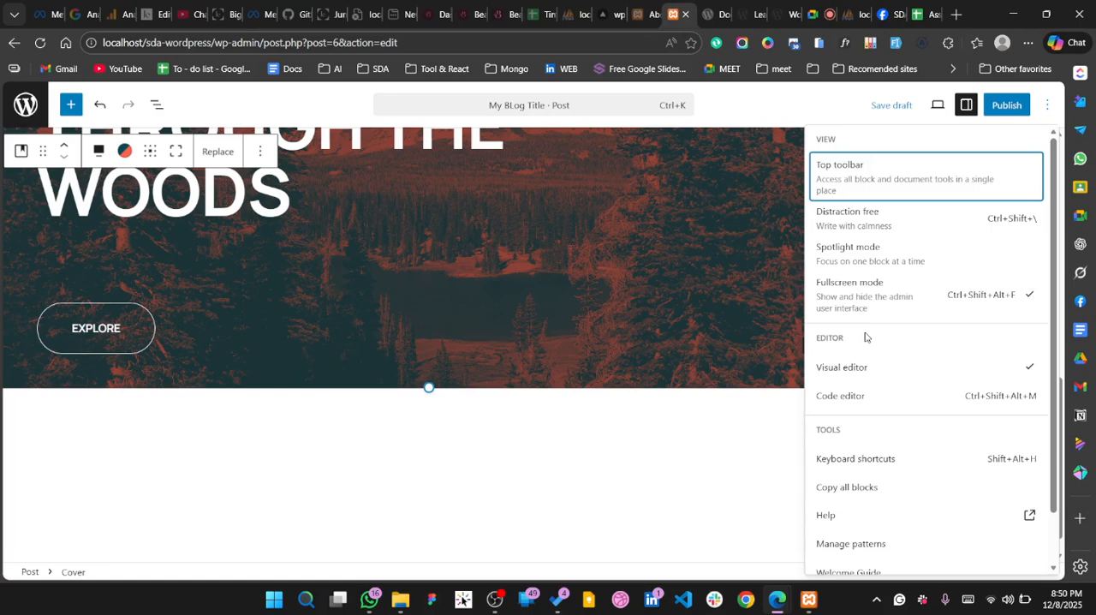
pyautogui.scroll(-1, 865, 337)
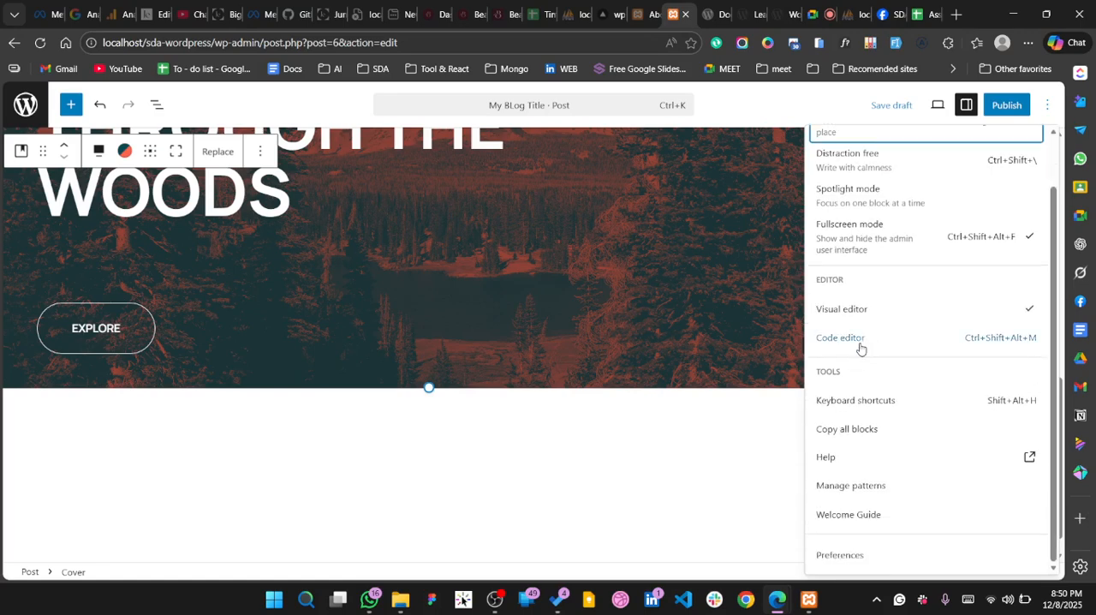
pyautogui.click(861, 346)
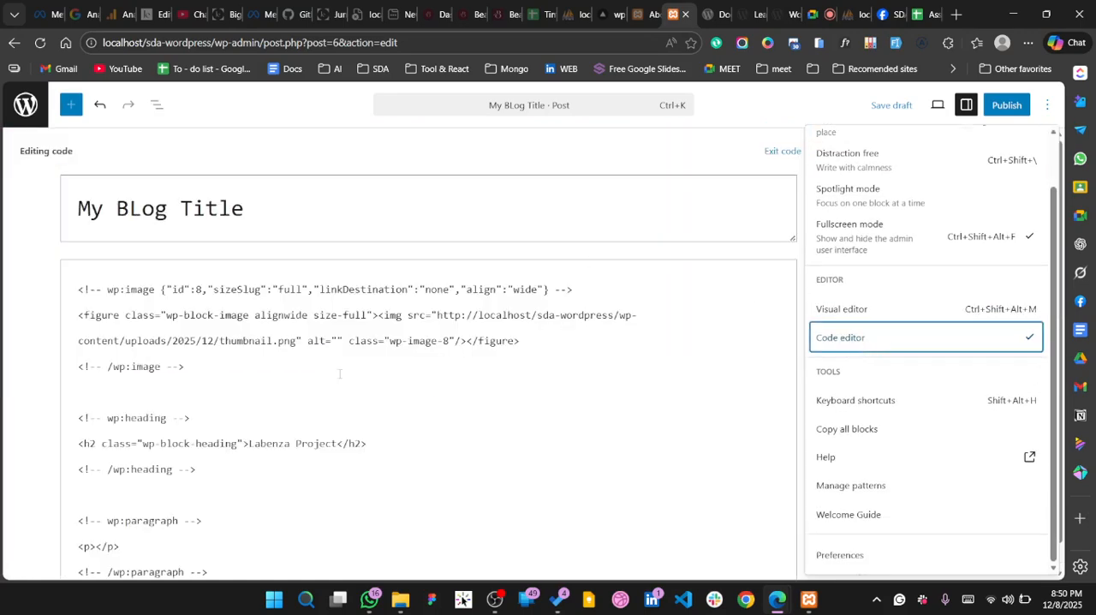
# Examine the image, heading and paragraph block markup of the post in the code editor
pyautogui.click(339, 374)
pyautogui.scroll(-2, 112, 454)
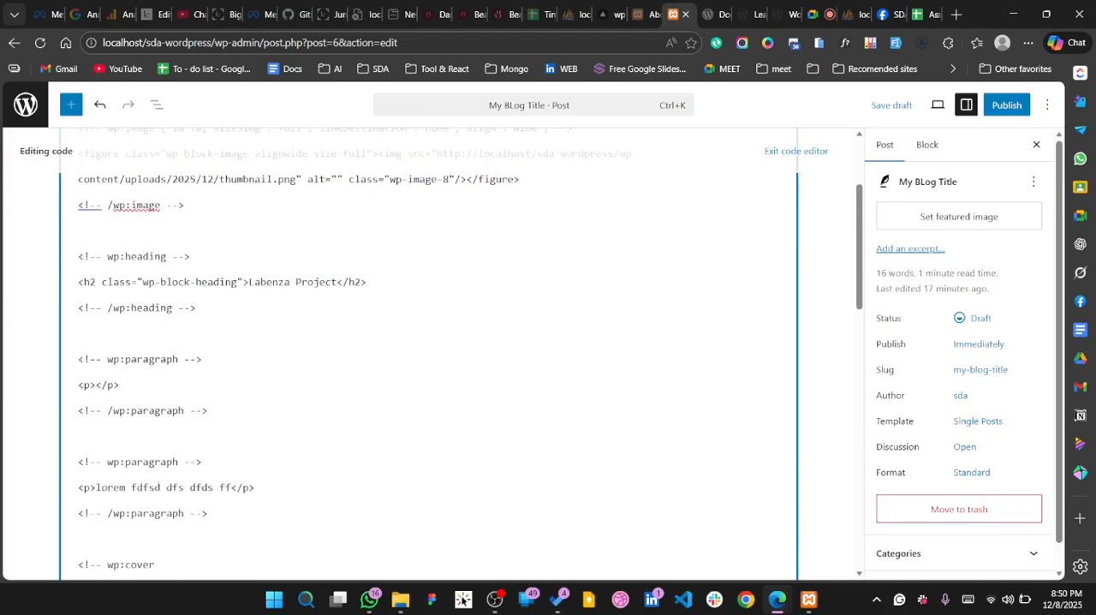
pyautogui.moveTo(146, 385); pyautogui.dragTo(59, 388)
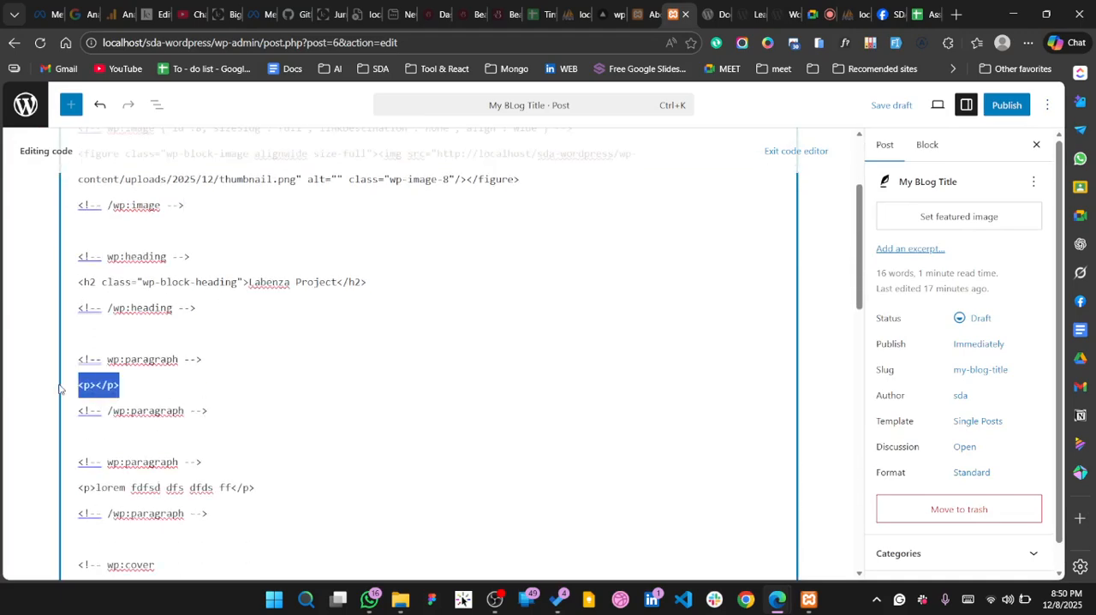
pyautogui.click(257, 245)
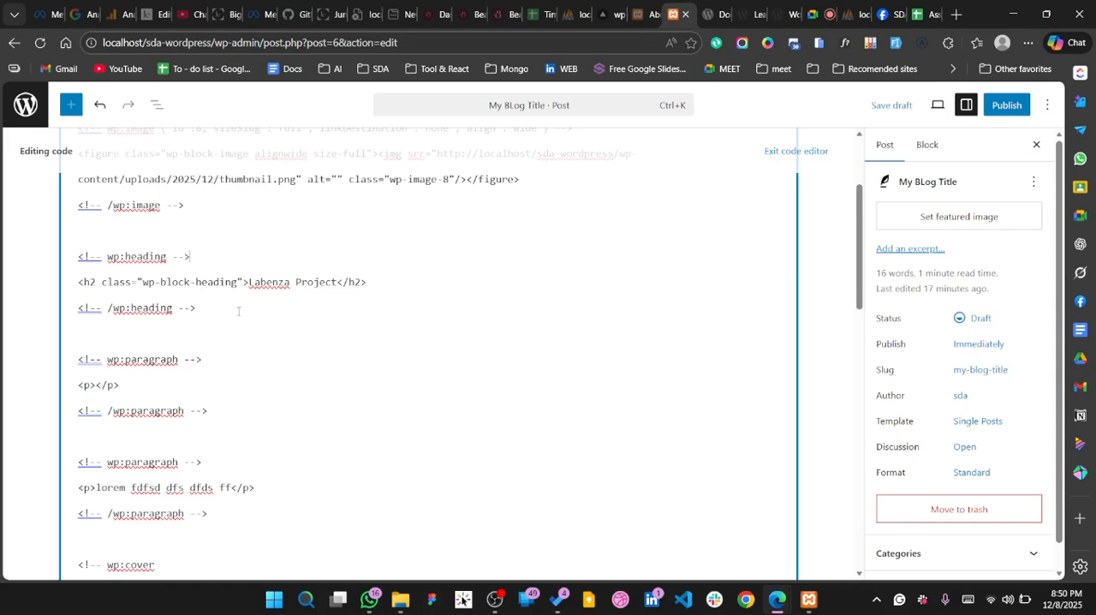
pyautogui.scroll(-1, 239, 312)
pyautogui.scroll(-1, 239, 311)
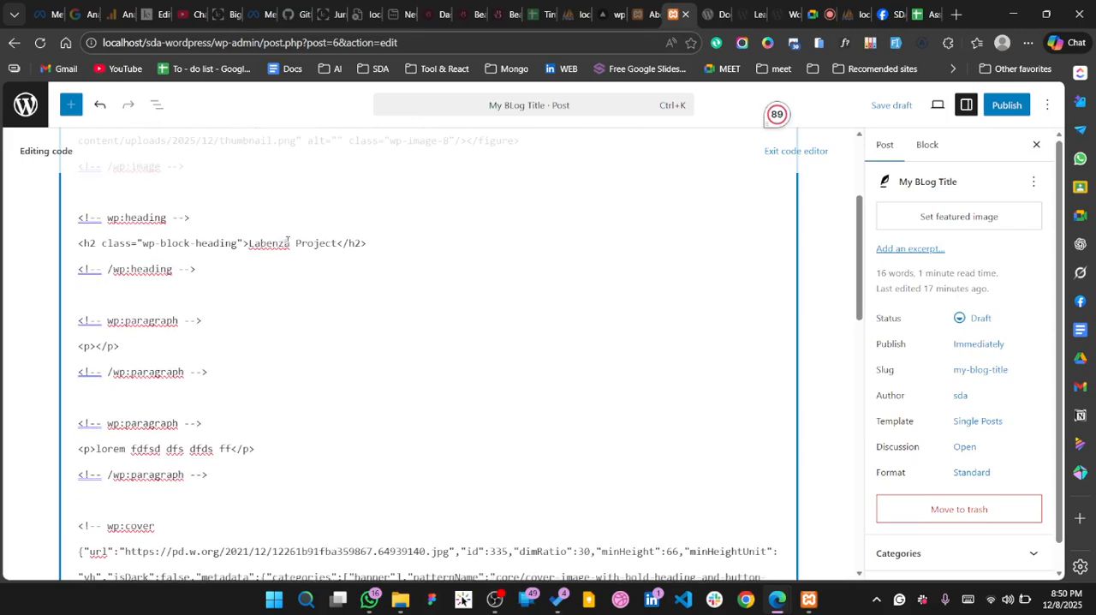
pyautogui.moveTo(248, 245); pyautogui.dragTo(75, 244)
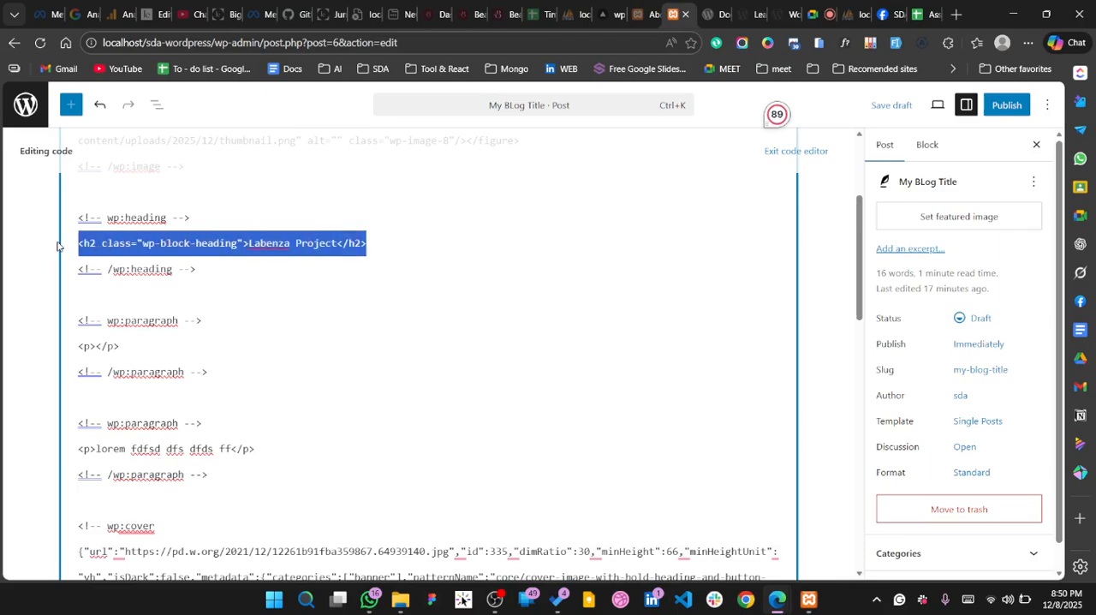
pyautogui.click(223, 372)
# Examine the cover pattern's markup in the post code, including its heading's inline styles, spacer and button
pyautogui.scroll(-8, 366, 323)
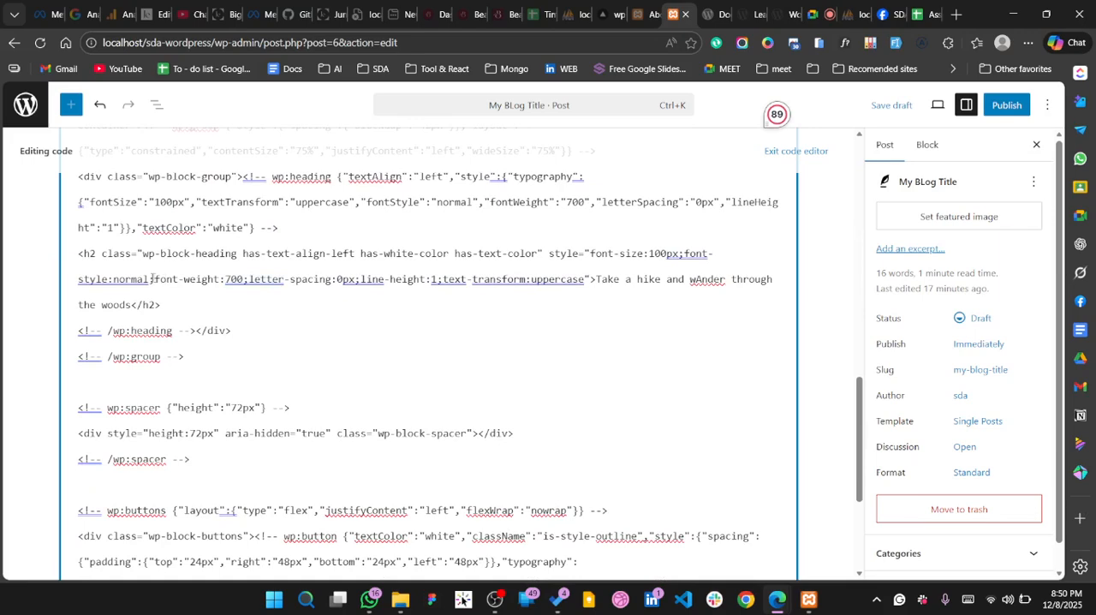
pyautogui.moveTo(130, 279); pyautogui.dragTo(583, 279)
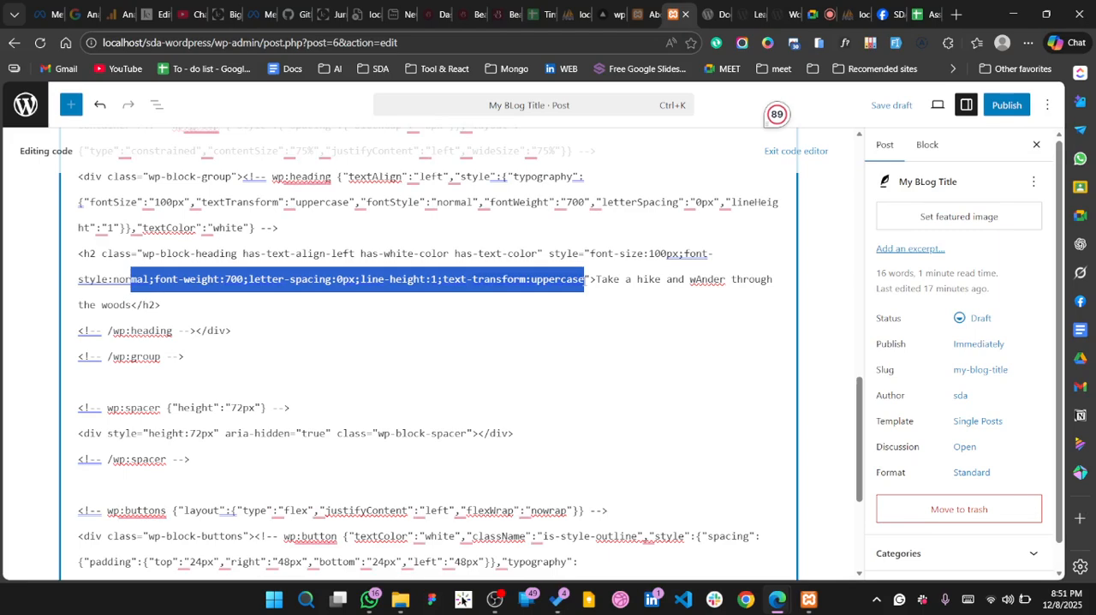
pyautogui.scroll(-3, 582, 279)
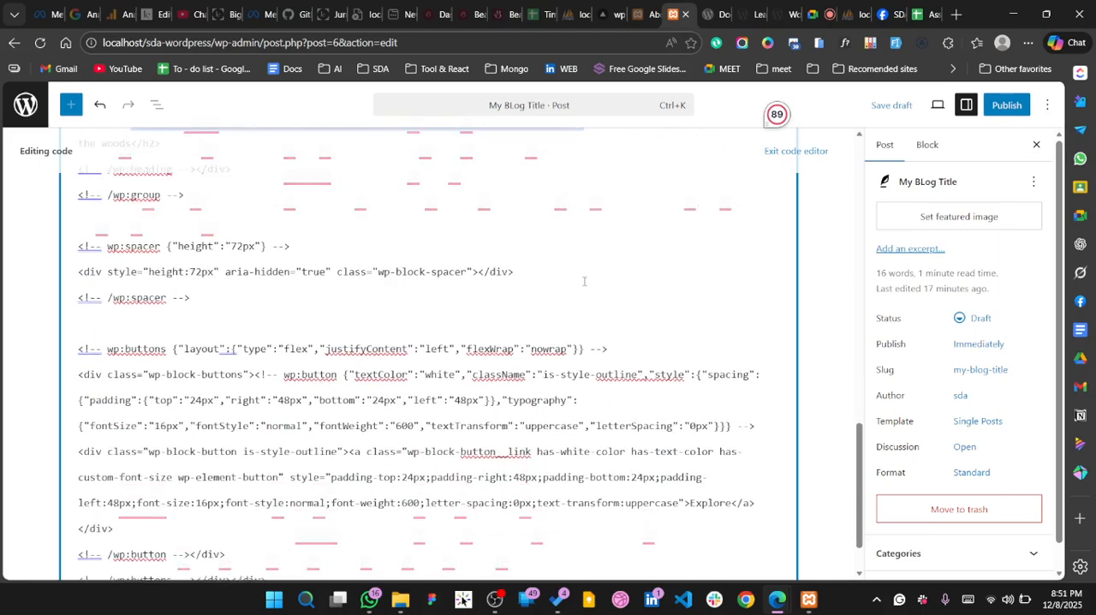
pyautogui.scroll(-1, 485, 372)
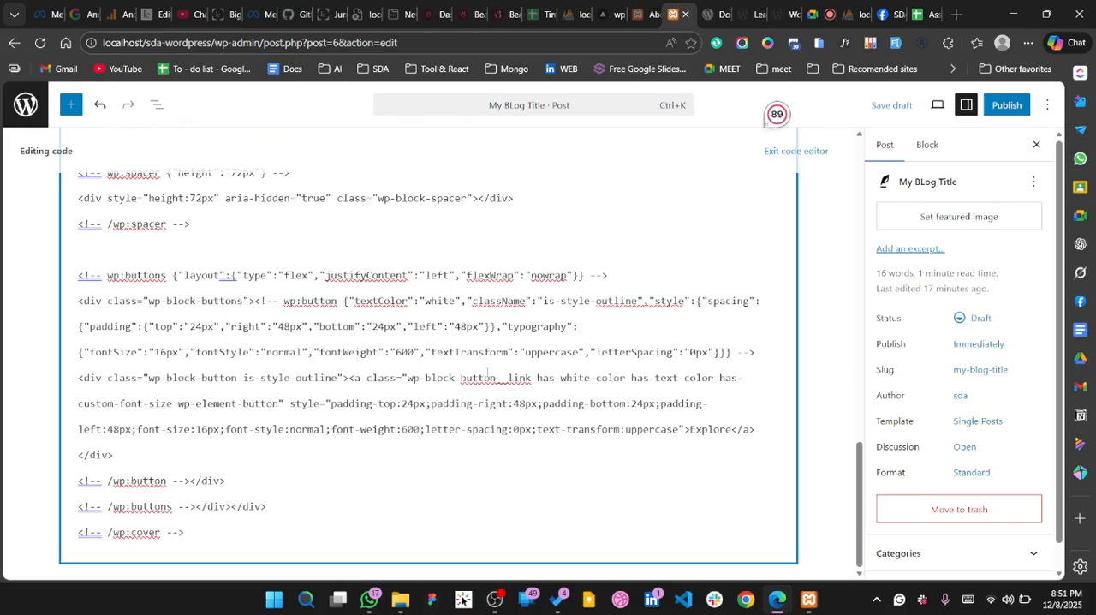
pyautogui.scroll(4, 487, 371)
pyautogui.scroll(10, 486, 372)
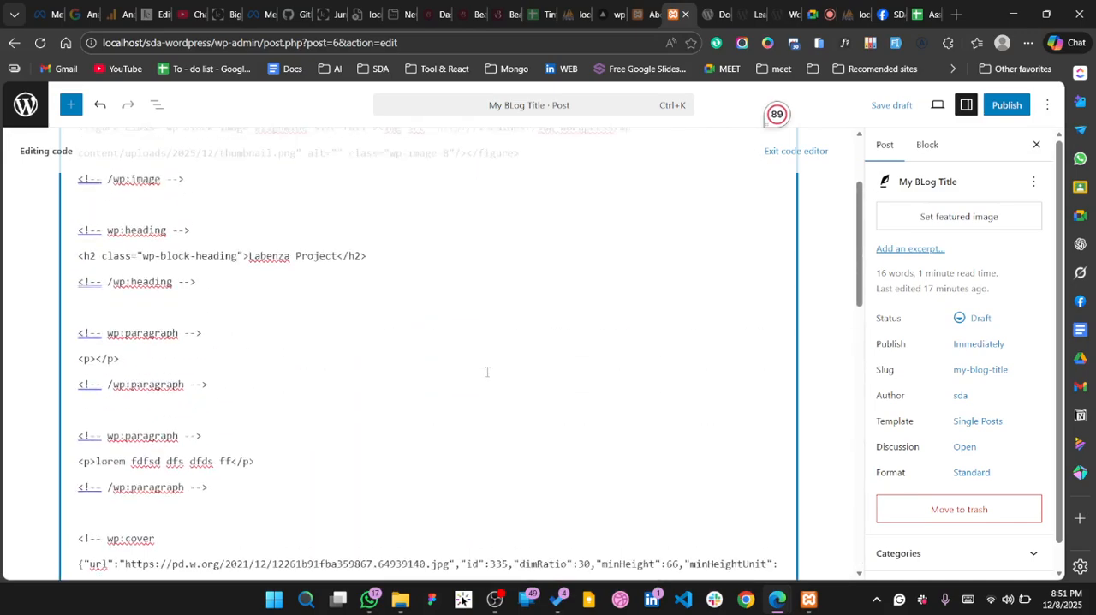
# Publish the blog post with public visibility and return to the visual editor
pyautogui.click(1008, 107)
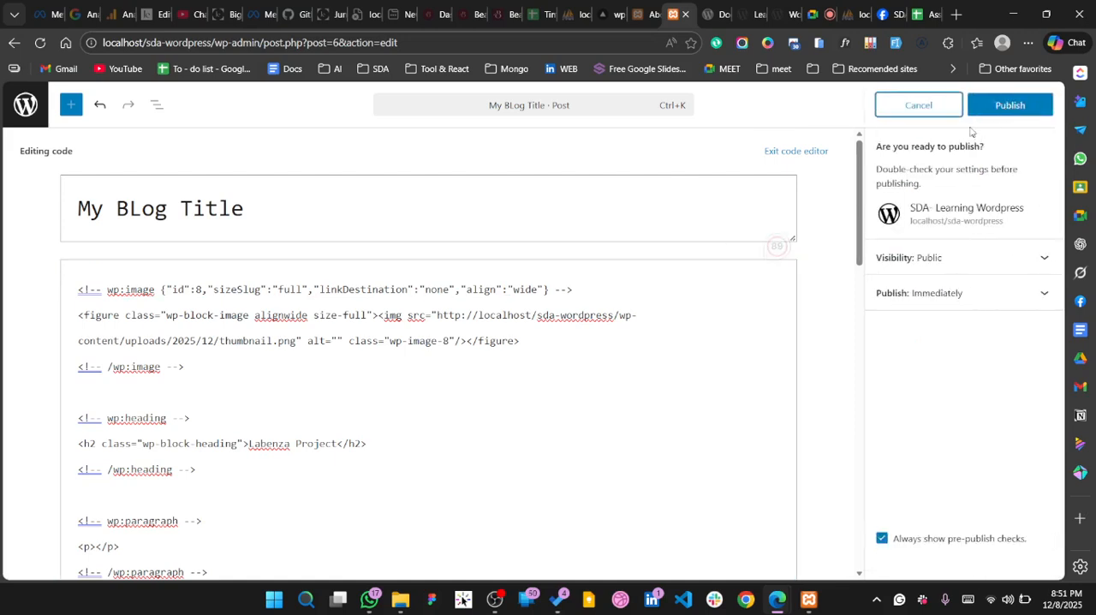
pyautogui.click(1007, 105)
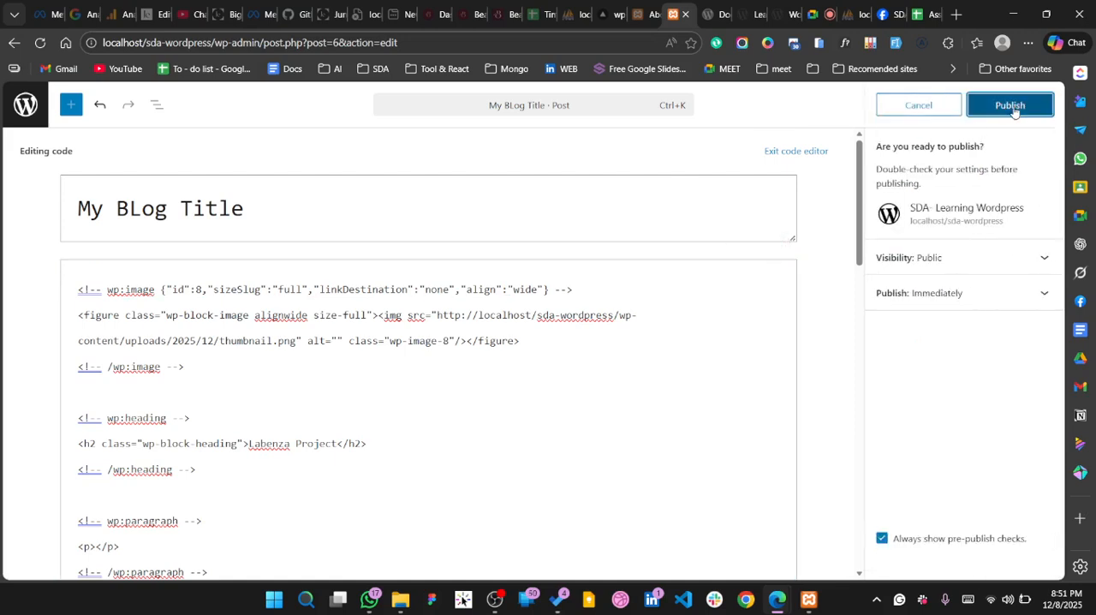
pyautogui.click(783, 153)
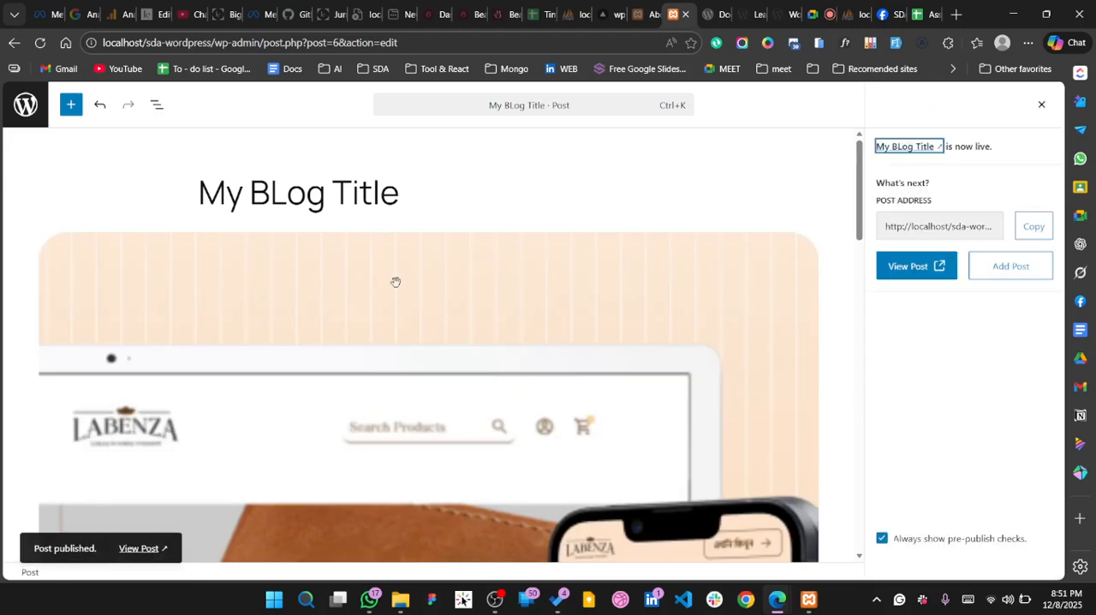
# View the published post on the live site and look over its image, heading, paragraph, cover section and comments area
pyautogui.click(141, 548)
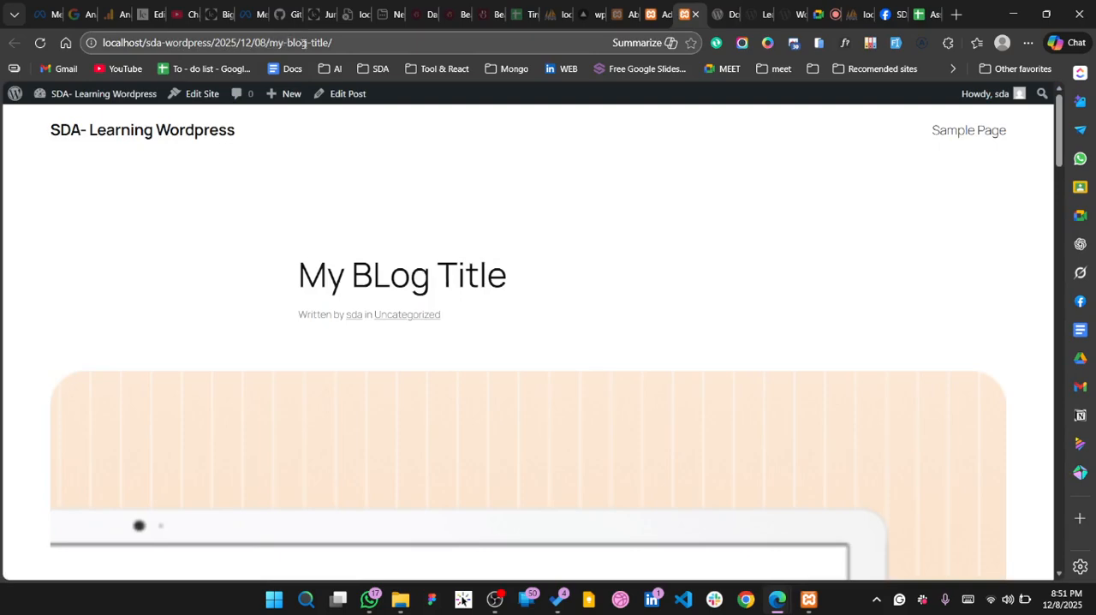
pyautogui.scroll(-5, 394, 438)
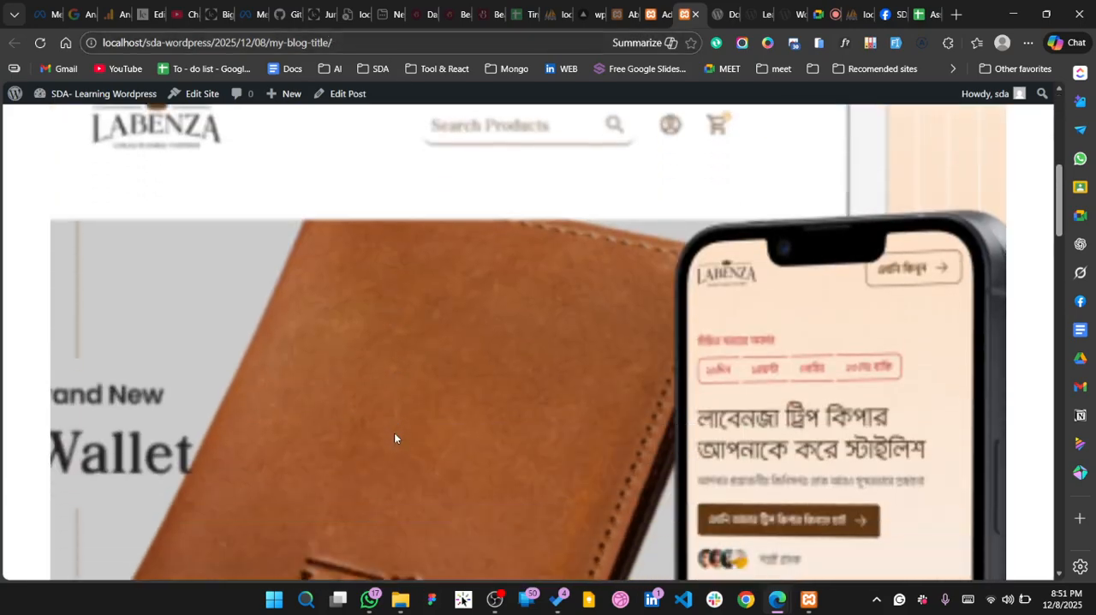
pyautogui.scroll(-5, 393, 438)
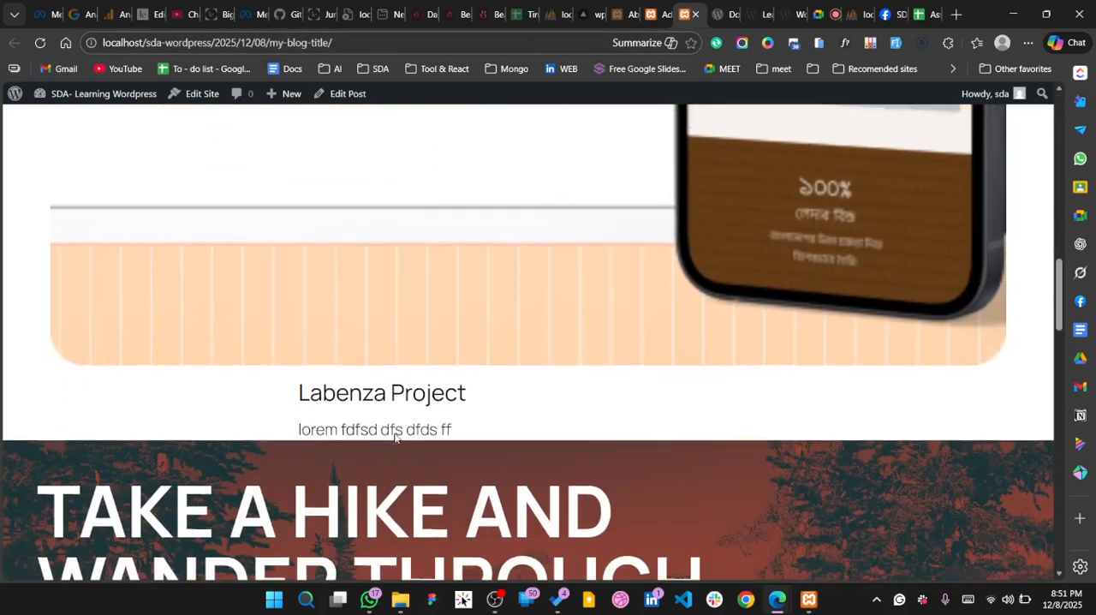
pyautogui.moveTo(296, 248); pyautogui.dragTo(402, 264)
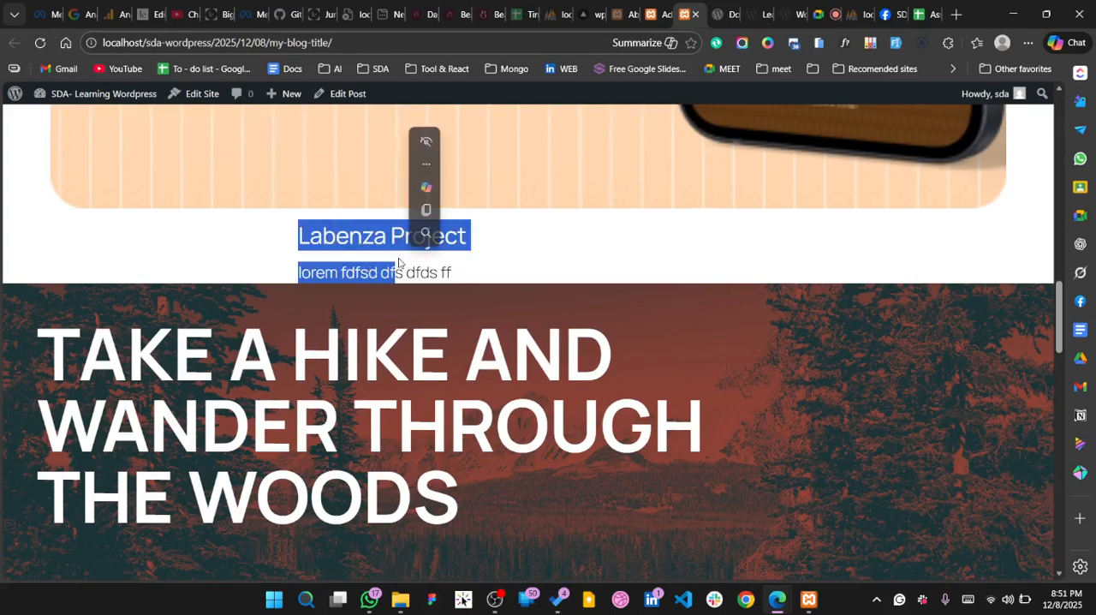
pyautogui.click(402, 264)
pyautogui.scroll(-5, 468, 273)
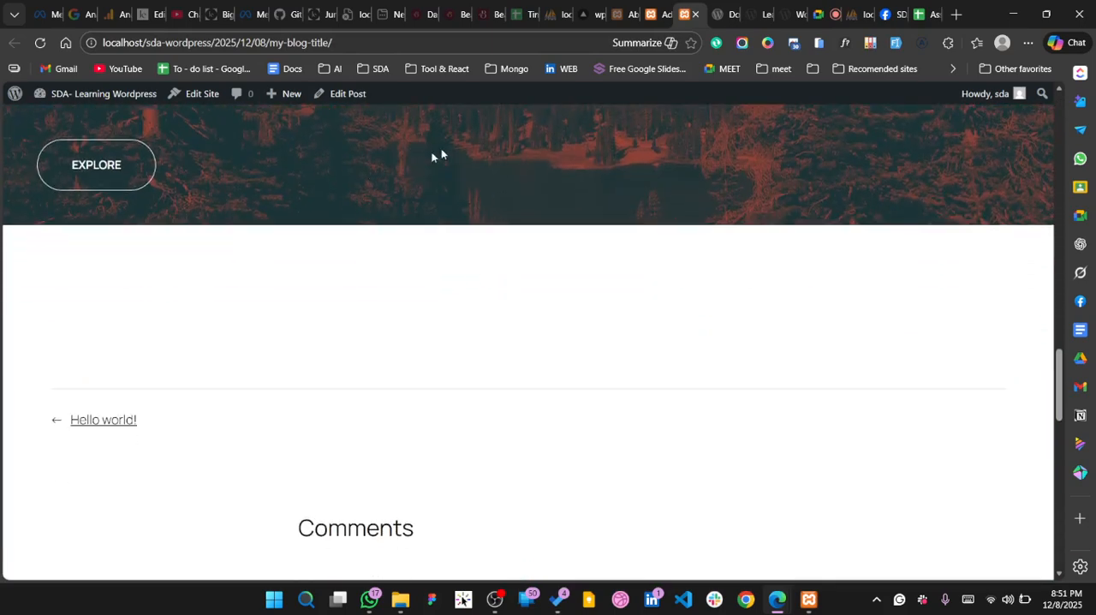
pyautogui.scroll(5, 573, 149)
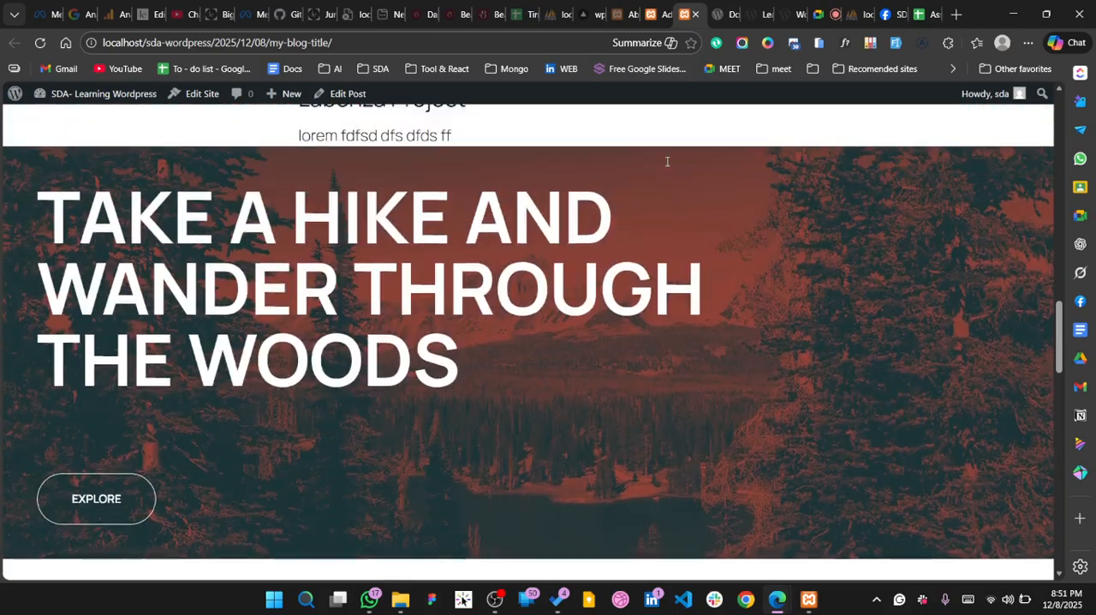
pyautogui.scroll(10, 669, 163)
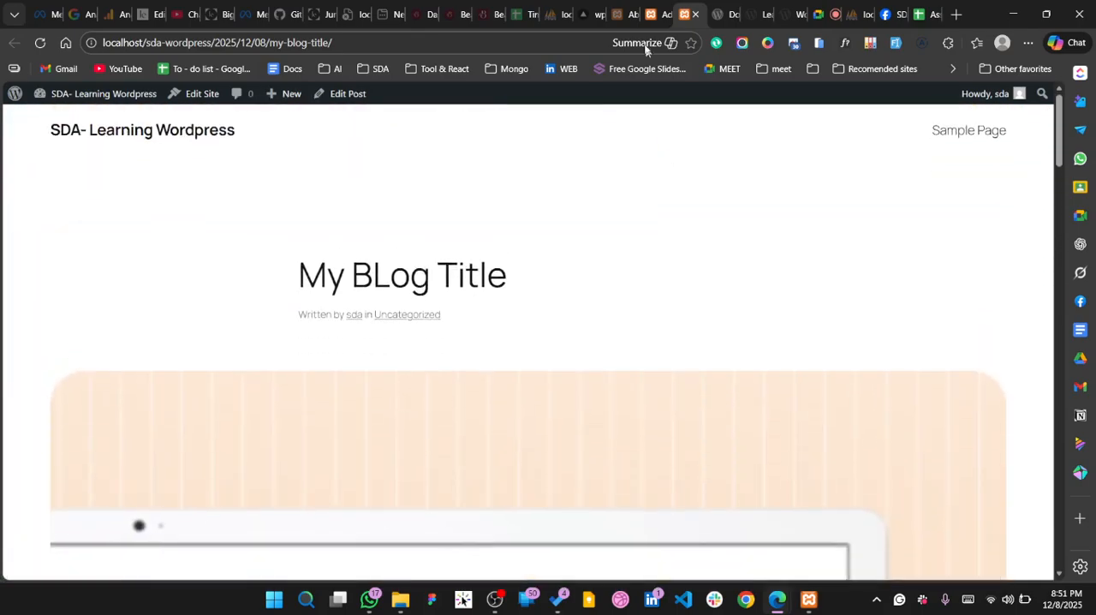
# Go back from the post editor to the admin posts list and open the post categories page
pyautogui.click(648, 13)
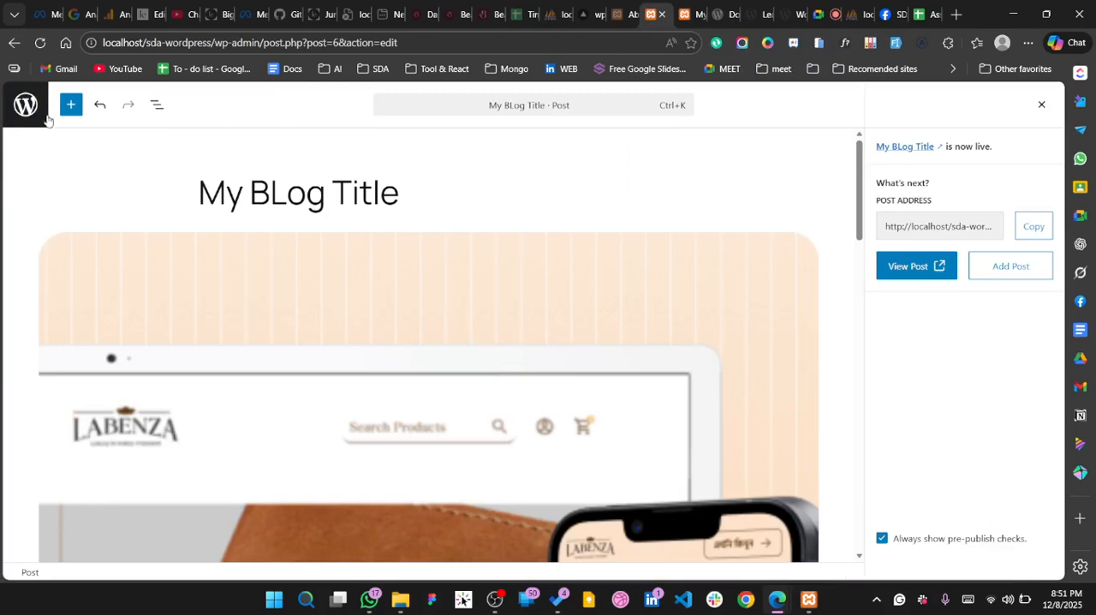
pyautogui.click(15, 107)
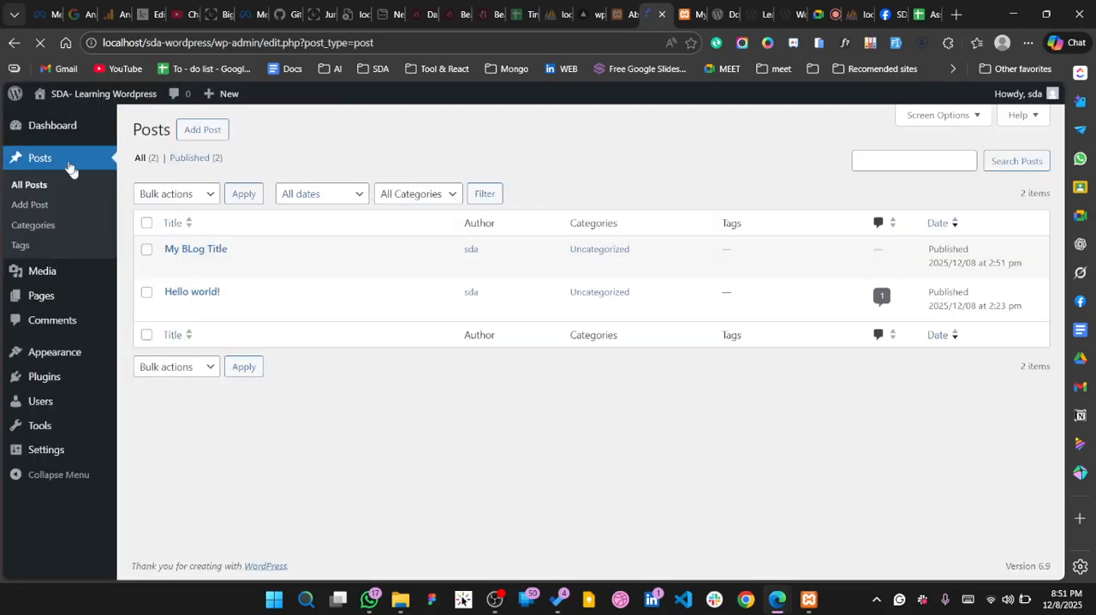
pyautogui.click(41, 225)
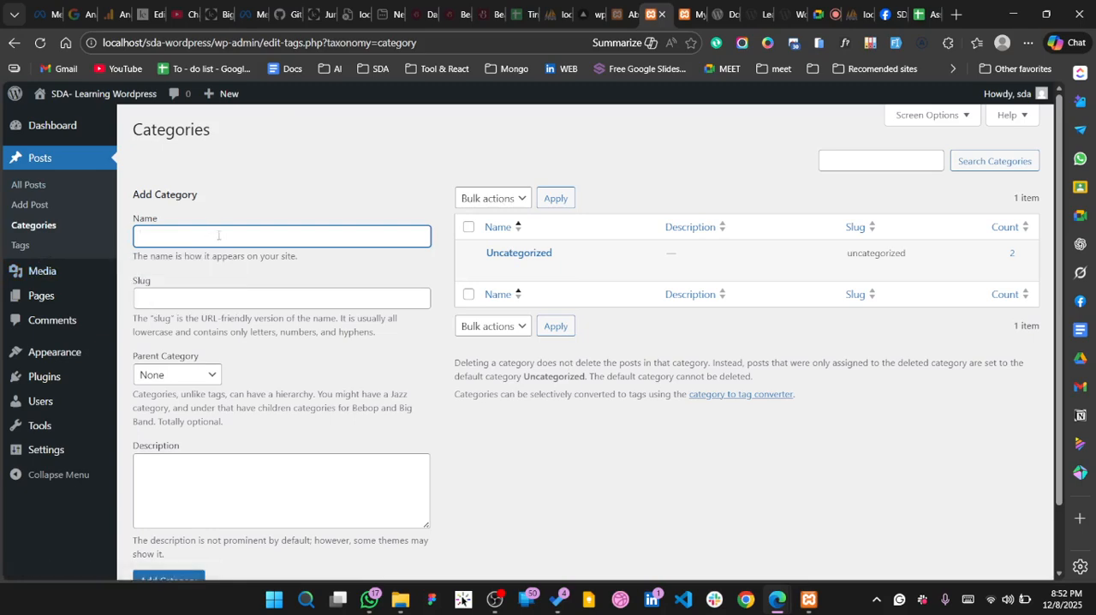
# Open the post tags page and look over the name and slug fields for adding a tag
pyautogui.click(39, 247)
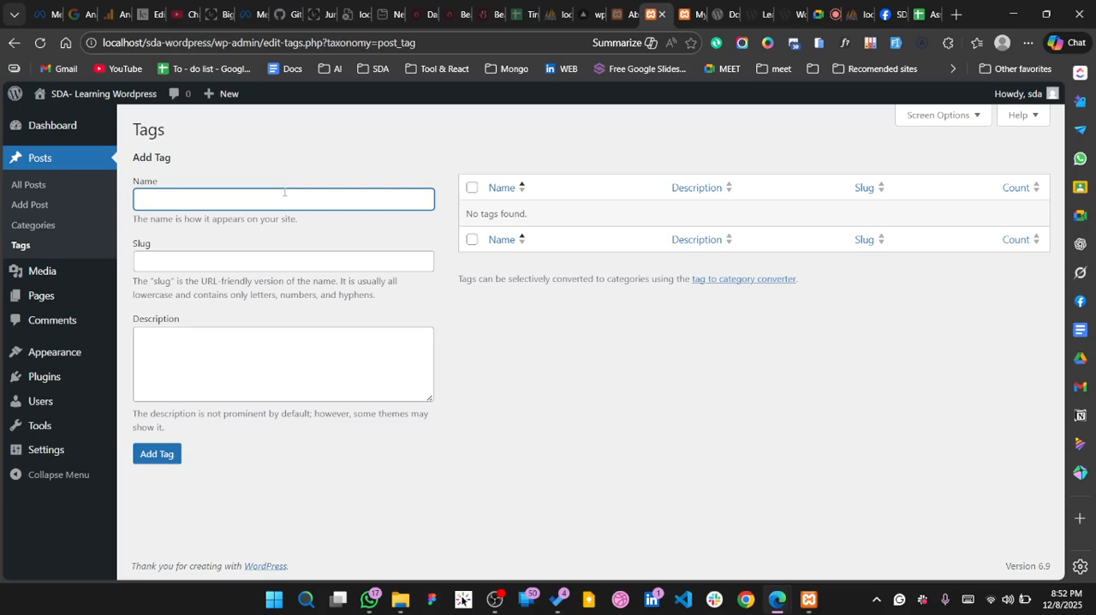
pyautogui.click(182, 267)
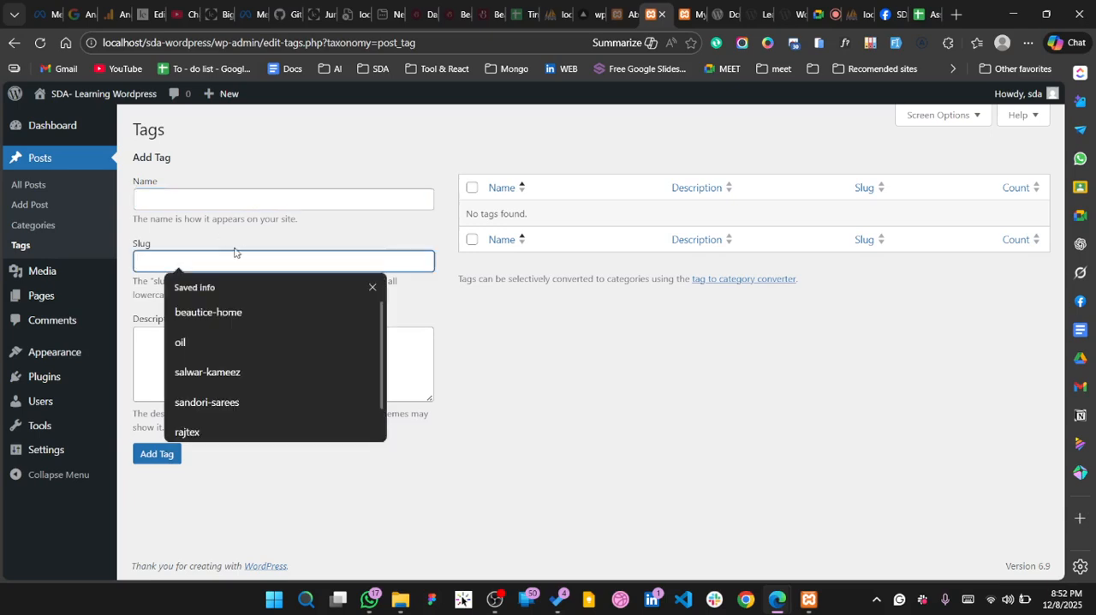
pyautogui.click(243, 194)
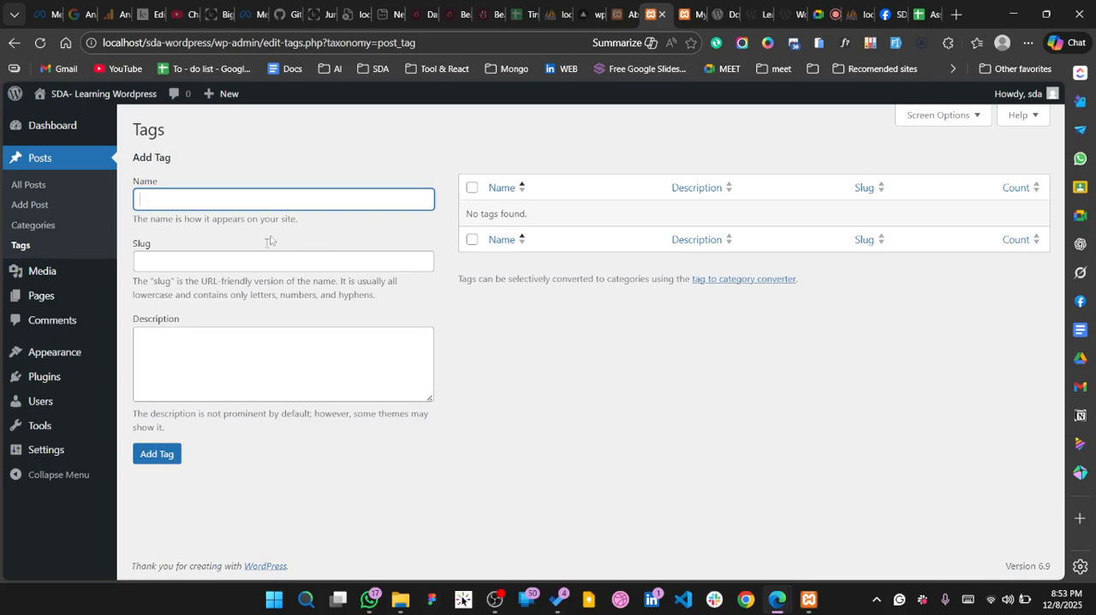
# Look over the Media Library, the attachment details of thumbnail.png, and the page for uploading new media
pyautogui.click(43, 283)
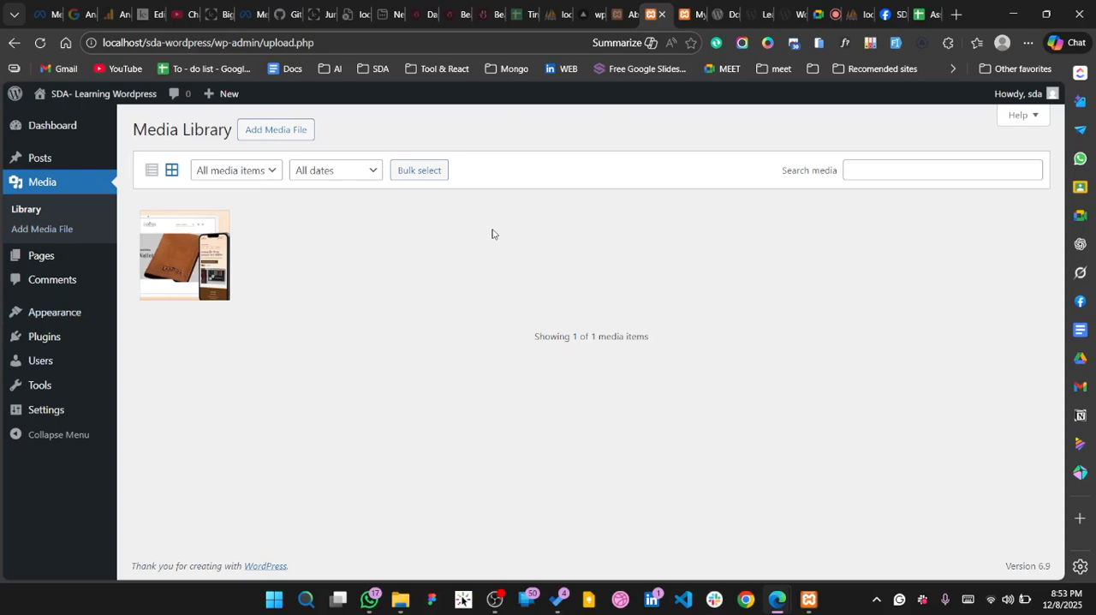
pyautogui.scroll(-1, 514, 445)
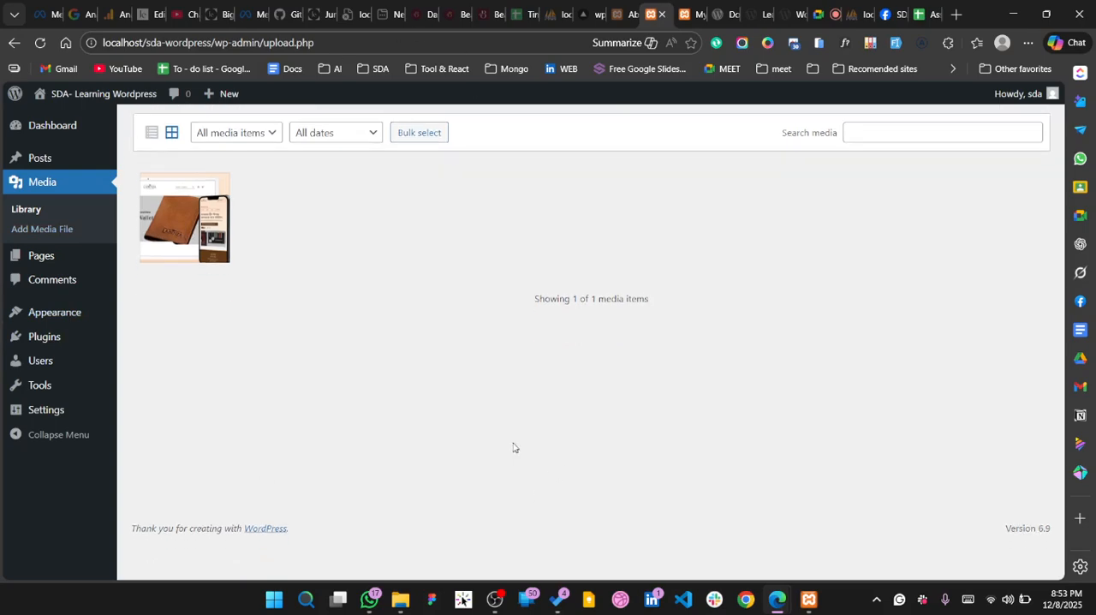
pyautogui.scroll(1, 439, 467)
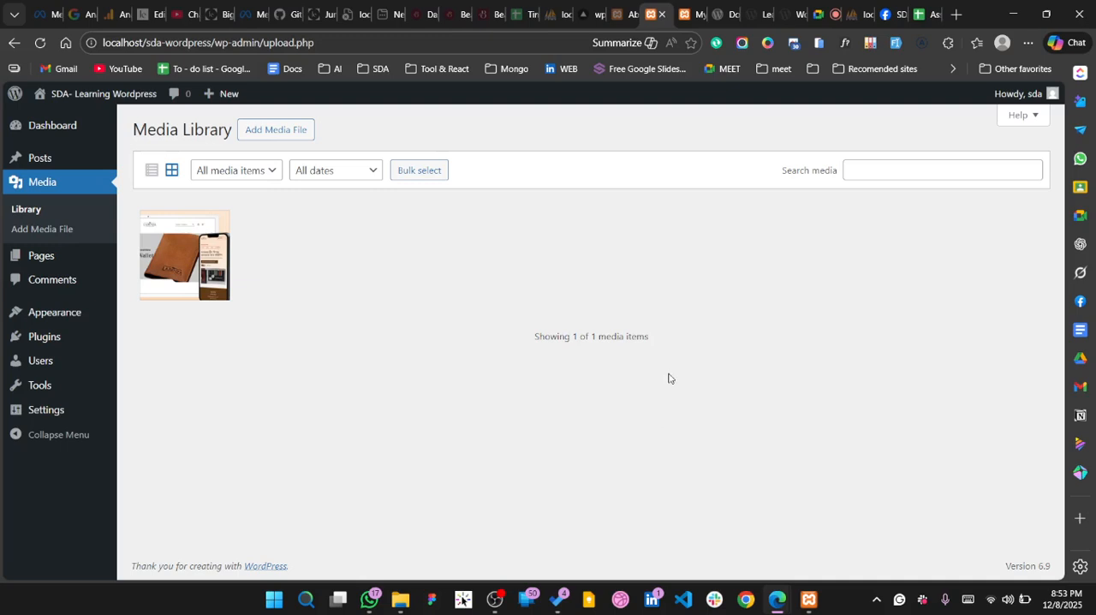
pyautogui.click(178, 235)
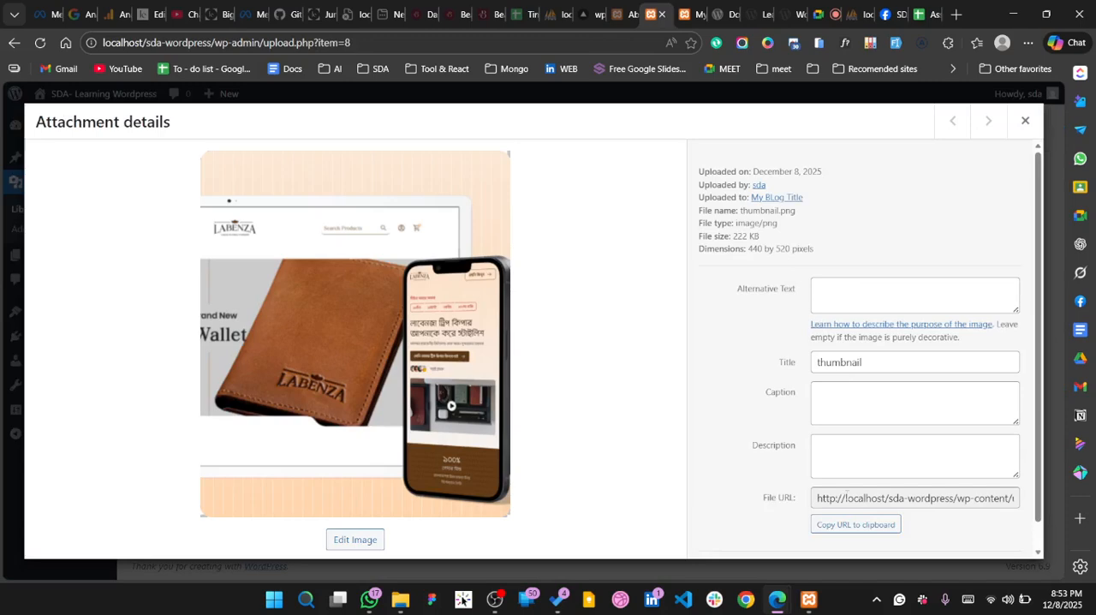
pyautogui.scroll(-1, 846, 497)
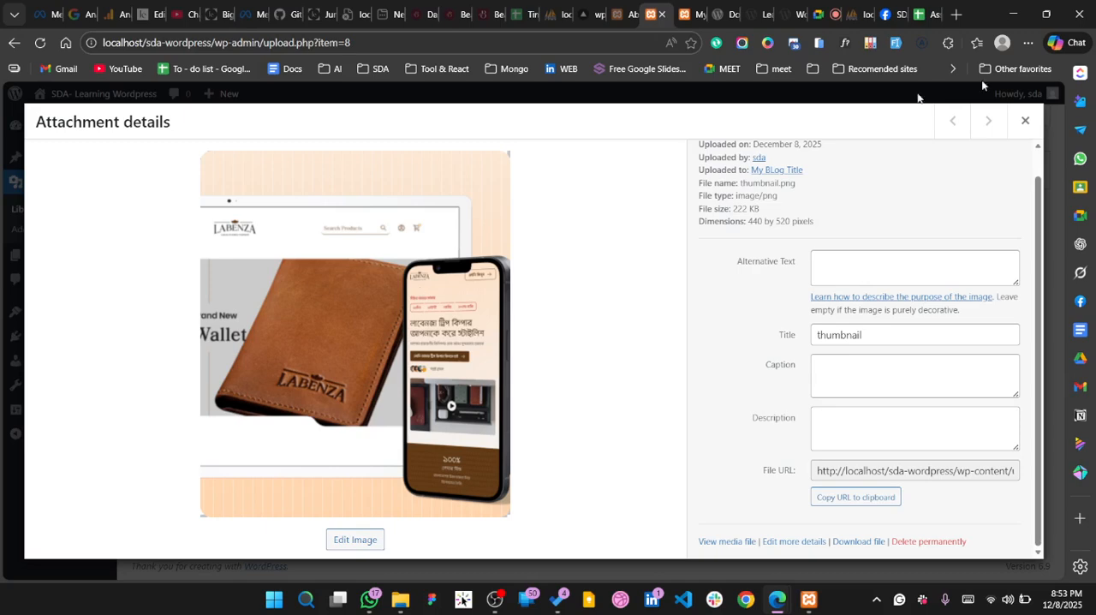
pyautogui.click(1024, 120)
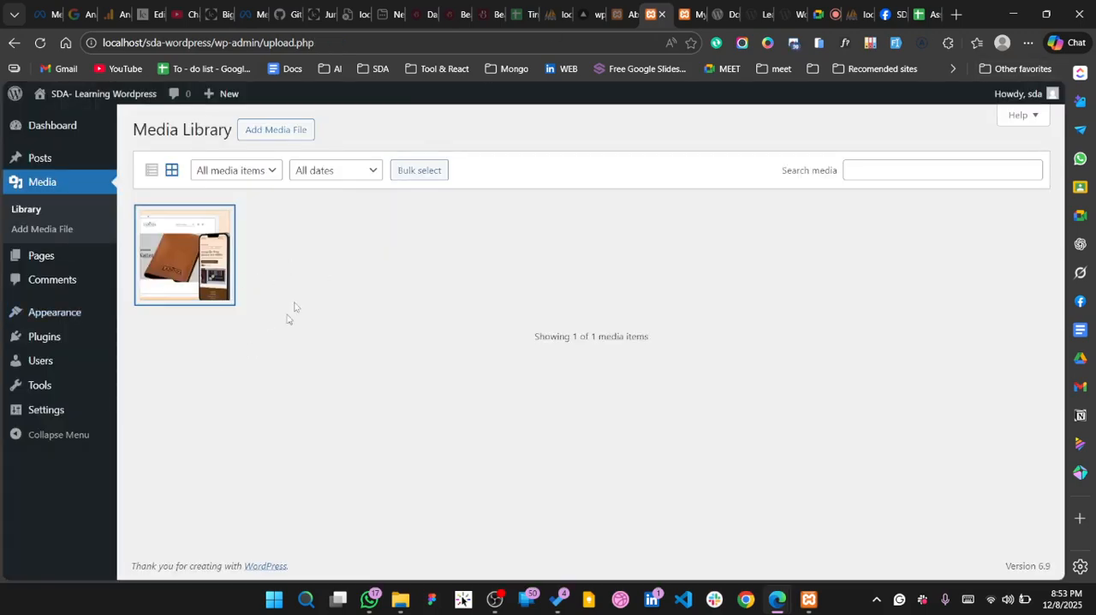
pyautogui.click(48, 228)
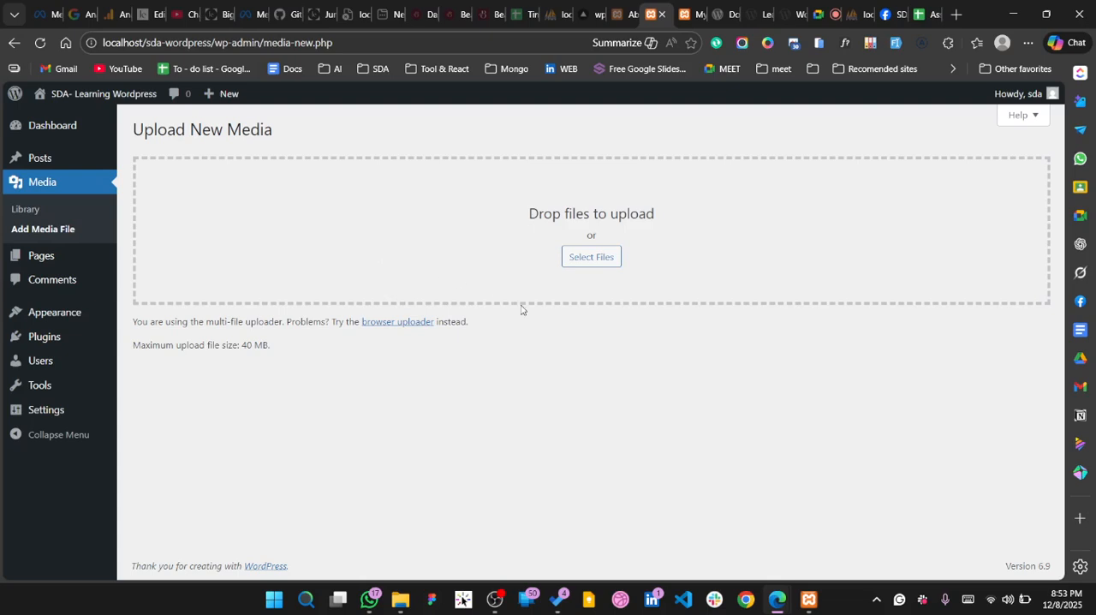
# Open the list of all pages and preview the draft Privacy Policy page in a new tab
pyautogui.click(49, 267)
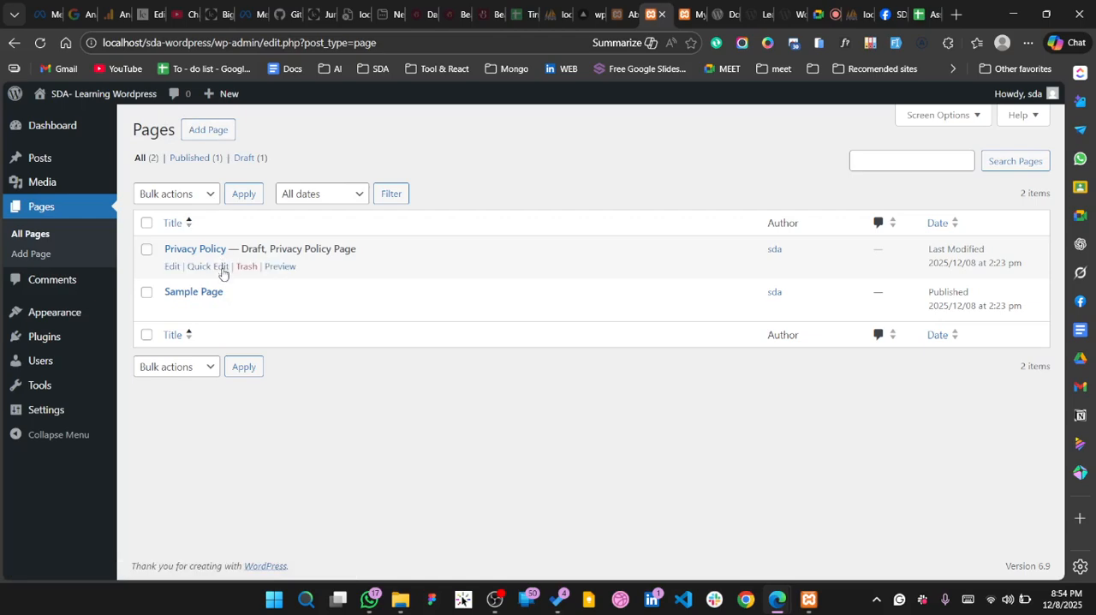
pyautogui.rightClick(285, 273)
pyautogui.click(385, 279)
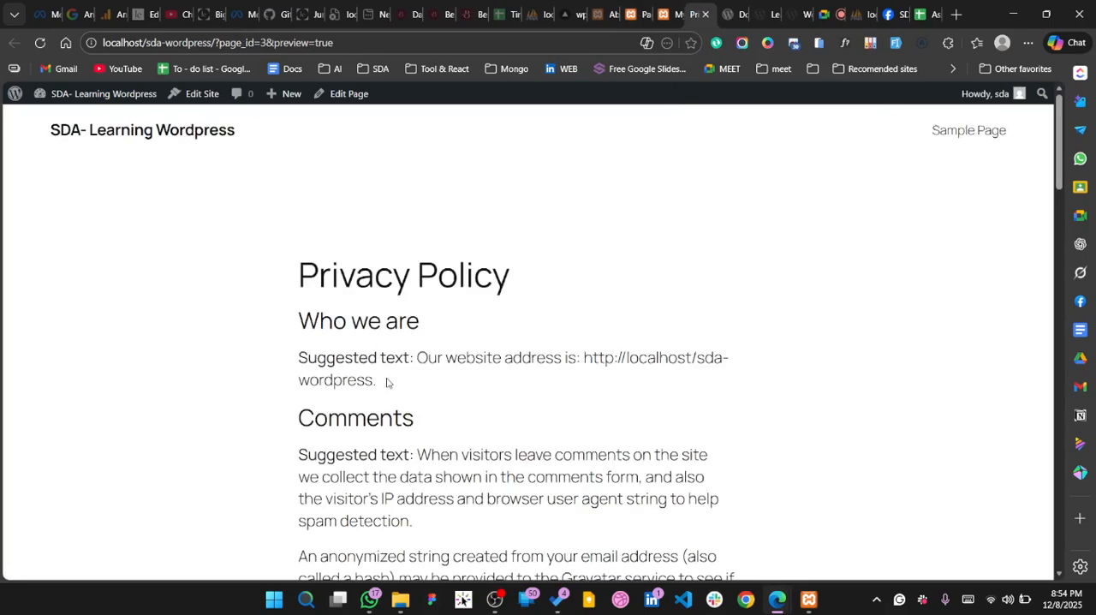
# Read through the Privacy Policy page preview to its end and return to the admin pages list
pyautogui.scroll(-3, 386, 382)
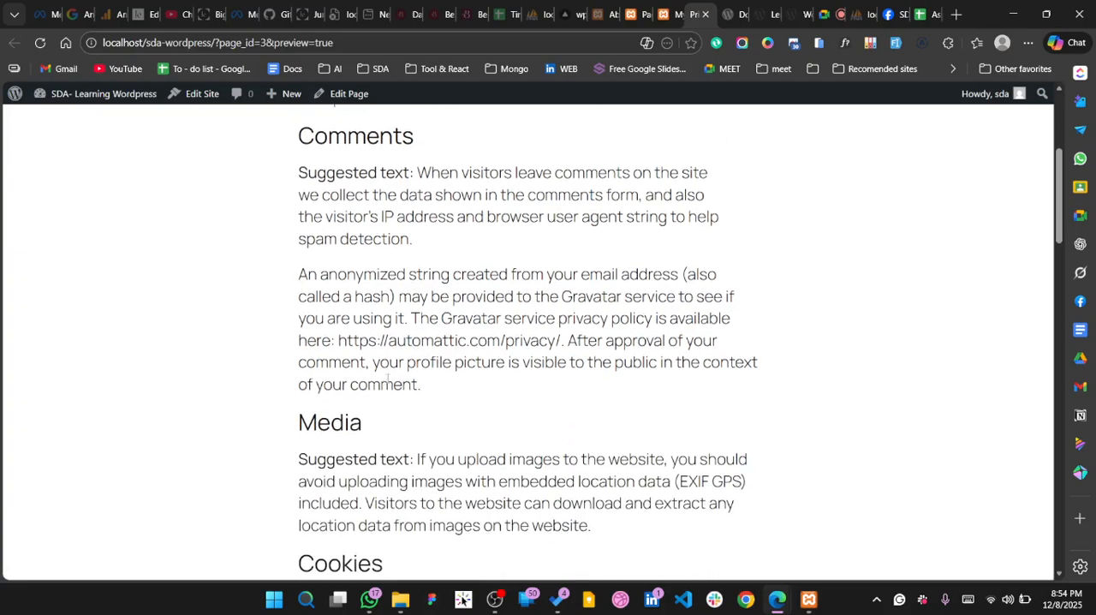
pyautogui.scroll(-10, 388, 378)
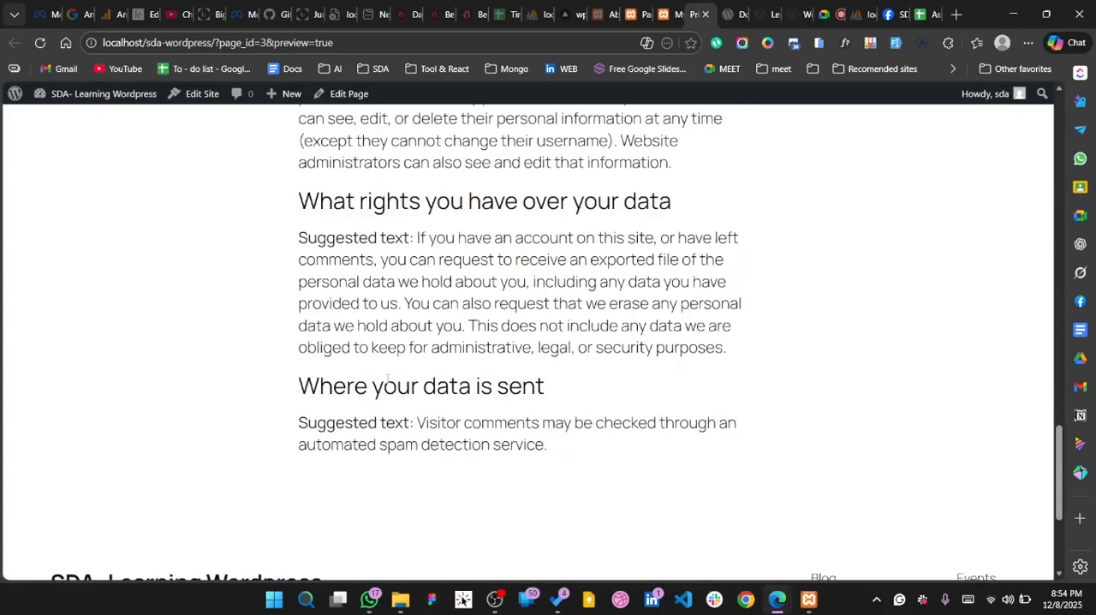
pyautogui.click(661, 15)
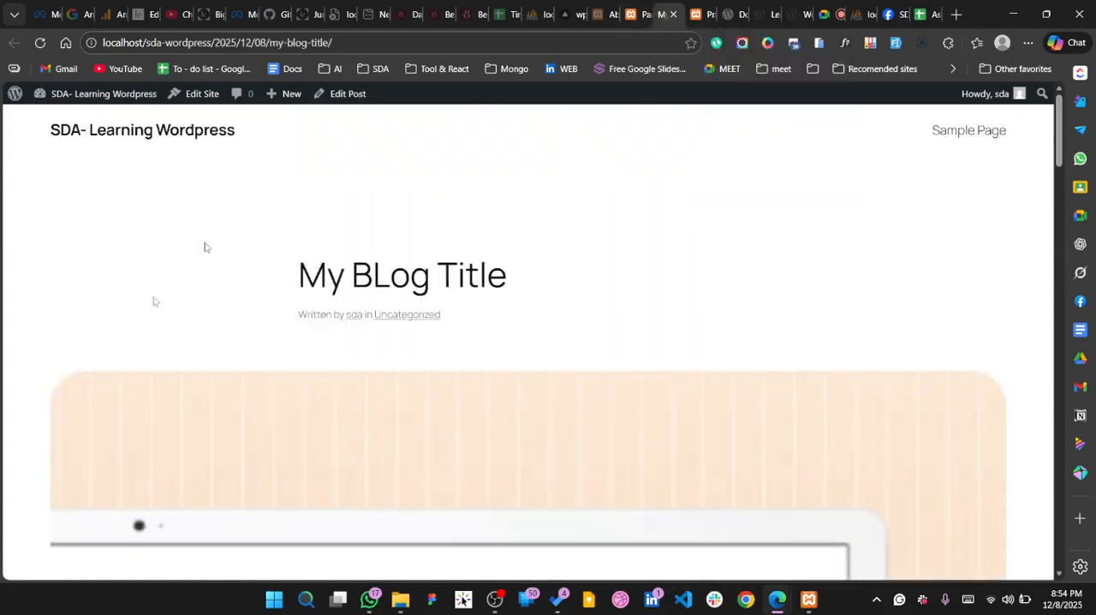
pyautogui.click(635, 16)
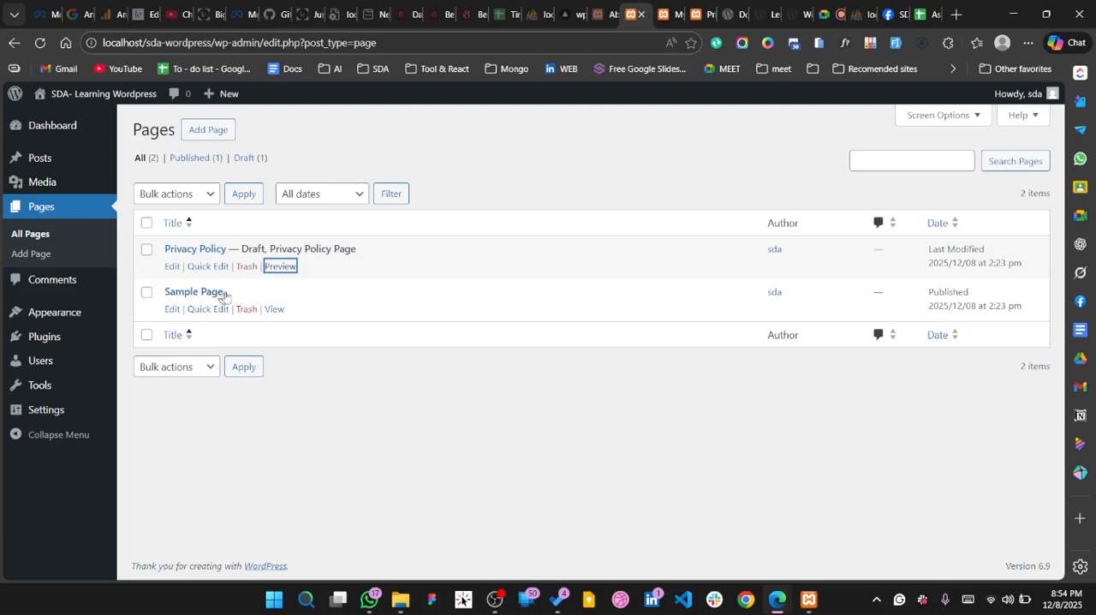
# View the published Sample Page in a new tab and look through its content
pyautogui.rightClick(272, 308)
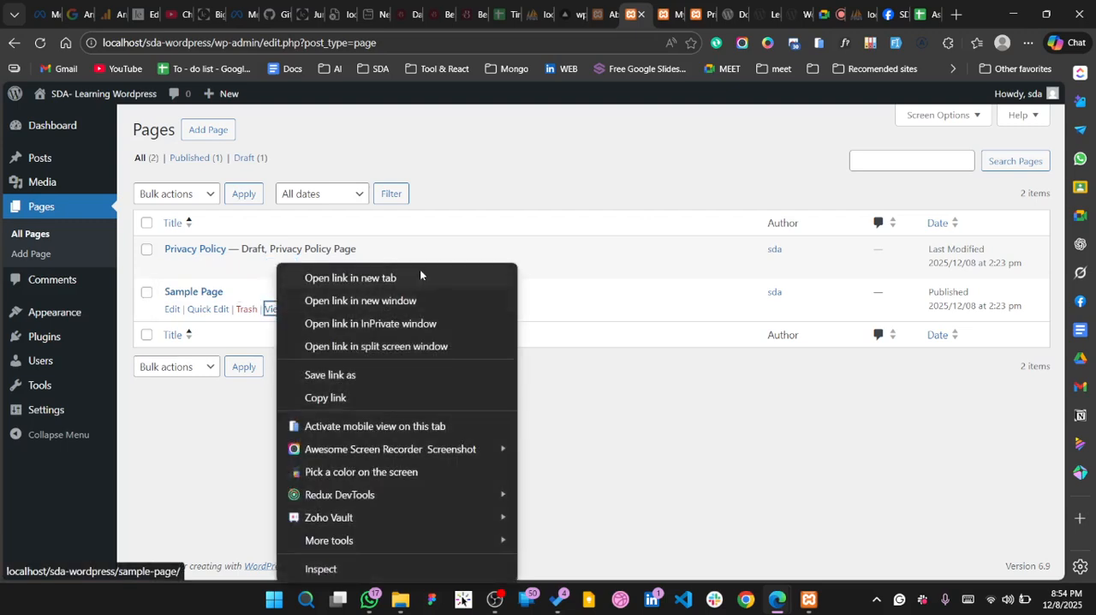
pyautogui.click(419, 277)
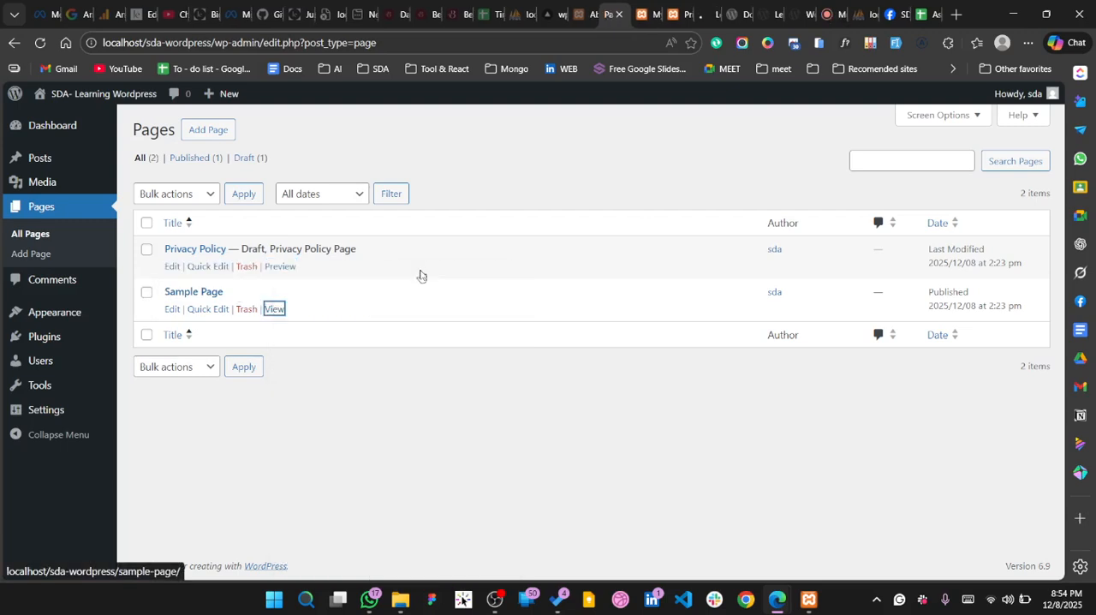
pyautogui.click(703, 18)
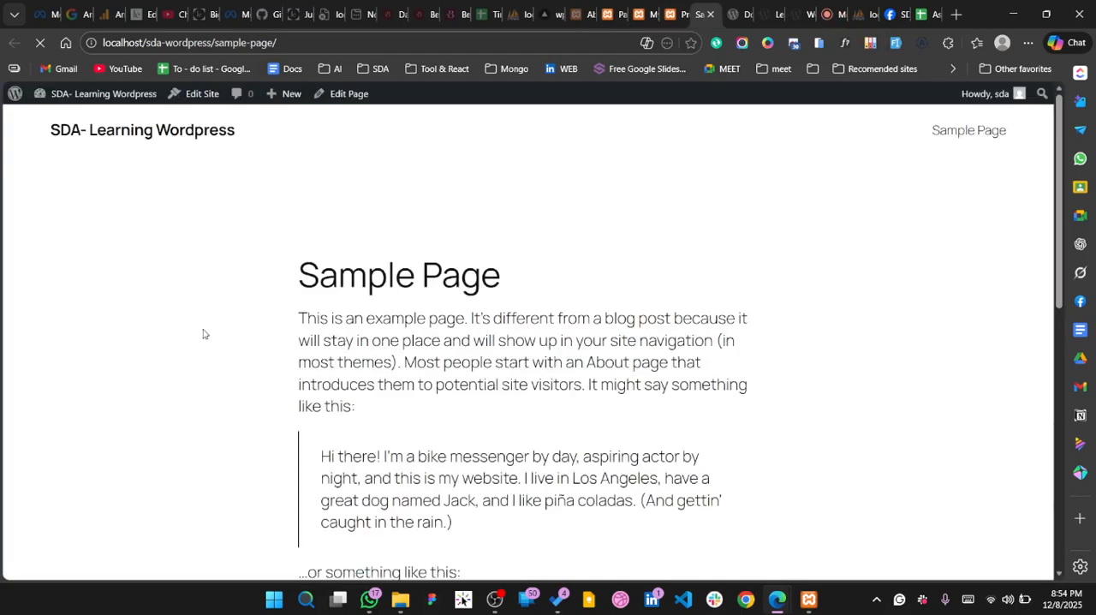
pyautogui.scroll(-9, 485, 393)
pyautogui.scroll(9, 486, 393)
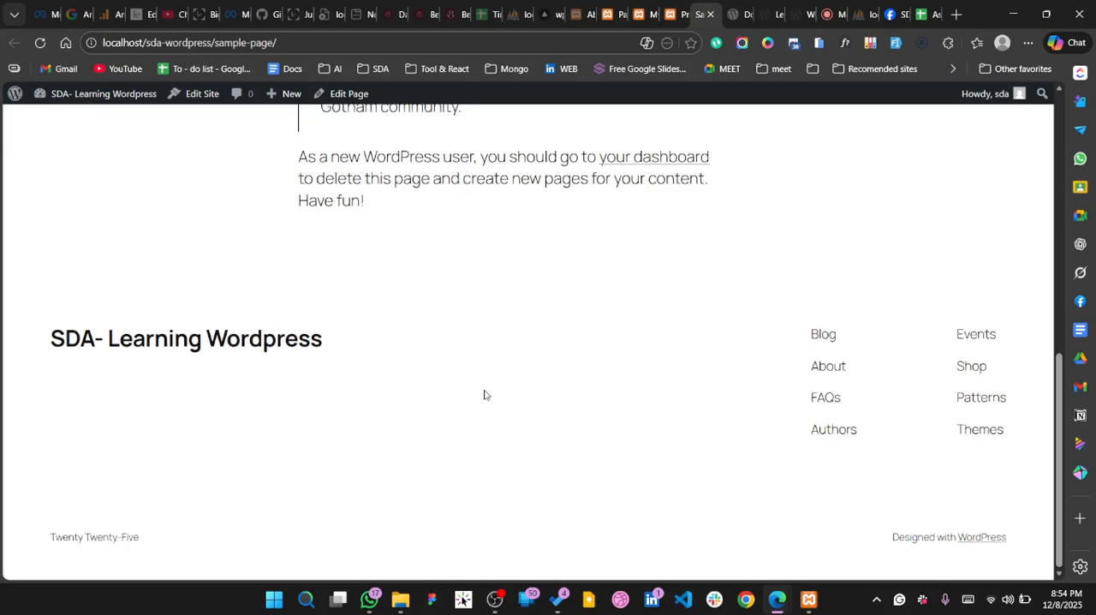
# Close the Sample Page and Privacy Policy tabs and return to the admin pages list
pyautogui.click(711, 15)
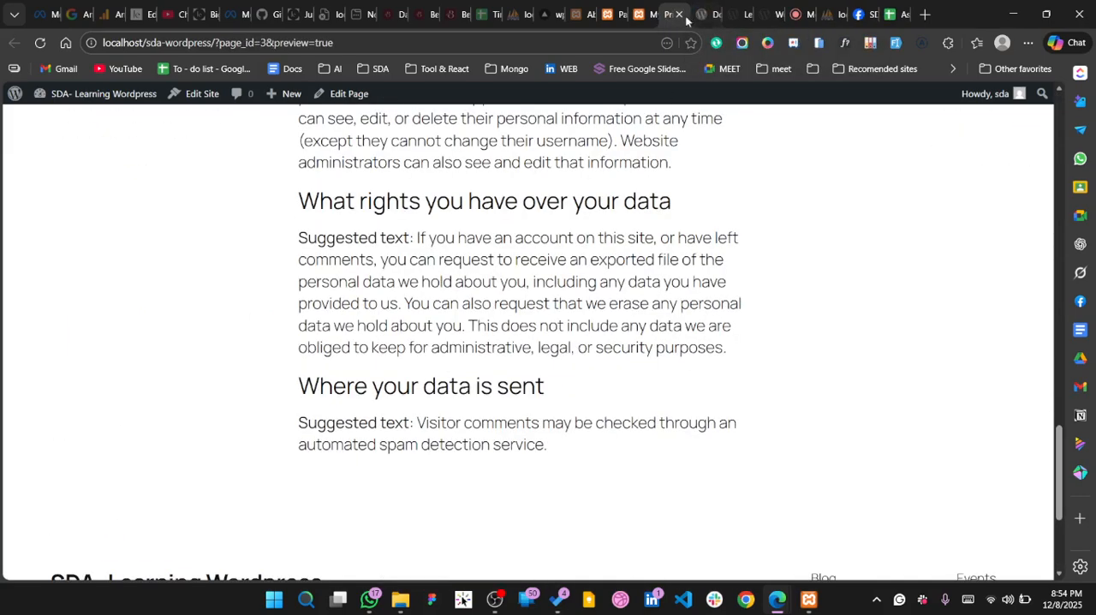
pyautogui.click(680, 14)
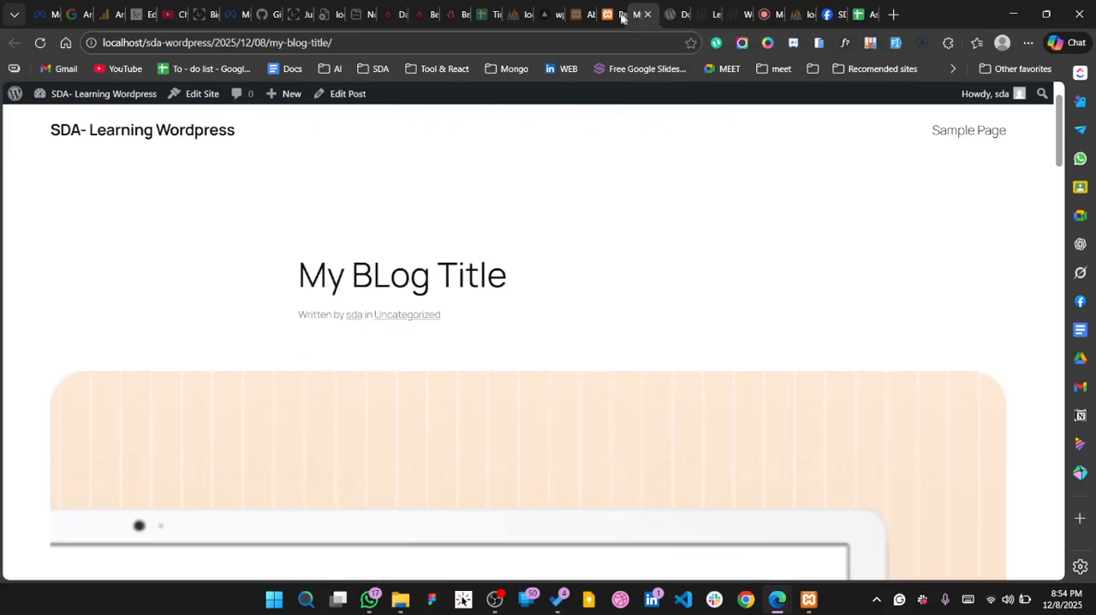
pyautogui.click(622, 16)
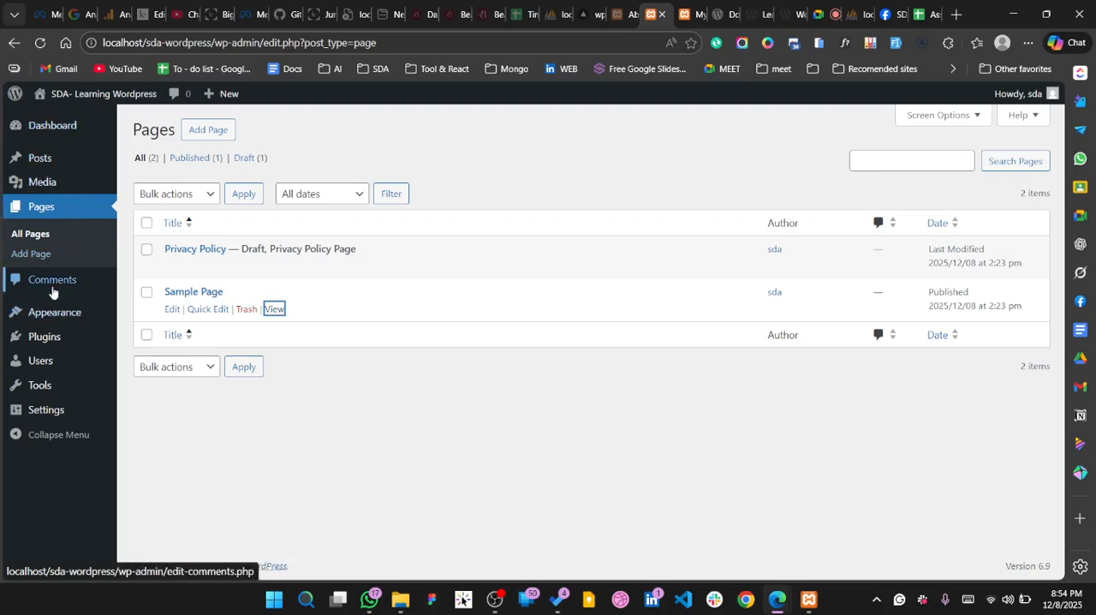
# Open the comments page and look over the moderation actions available for the default comment
pyautogui.moveTo(53, 313)
pyautogui.click(41, 287)
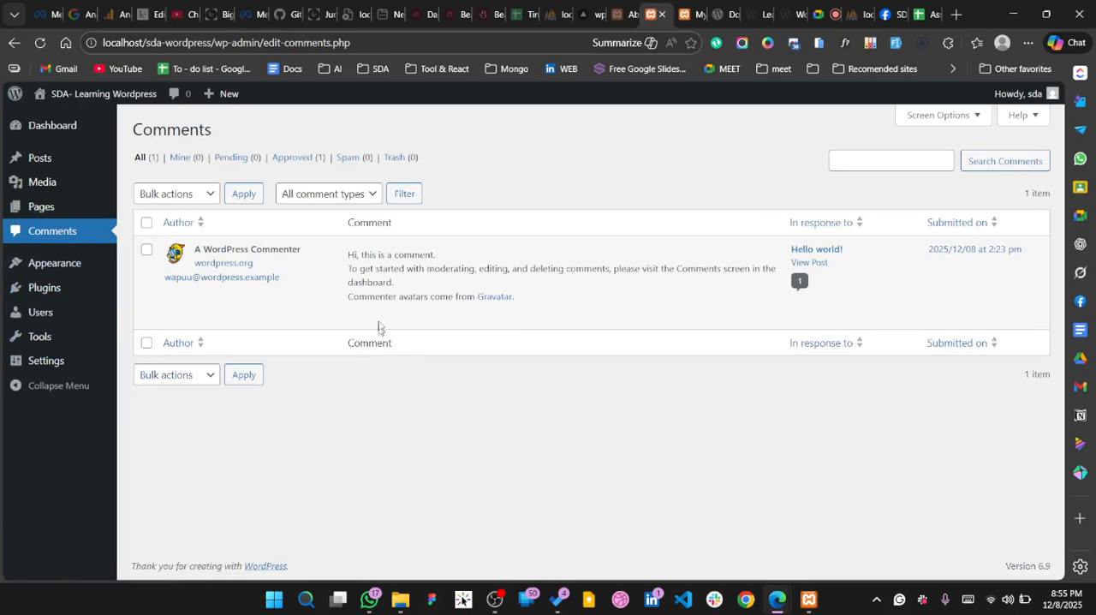
pyautogui.moveTo(364, 310)
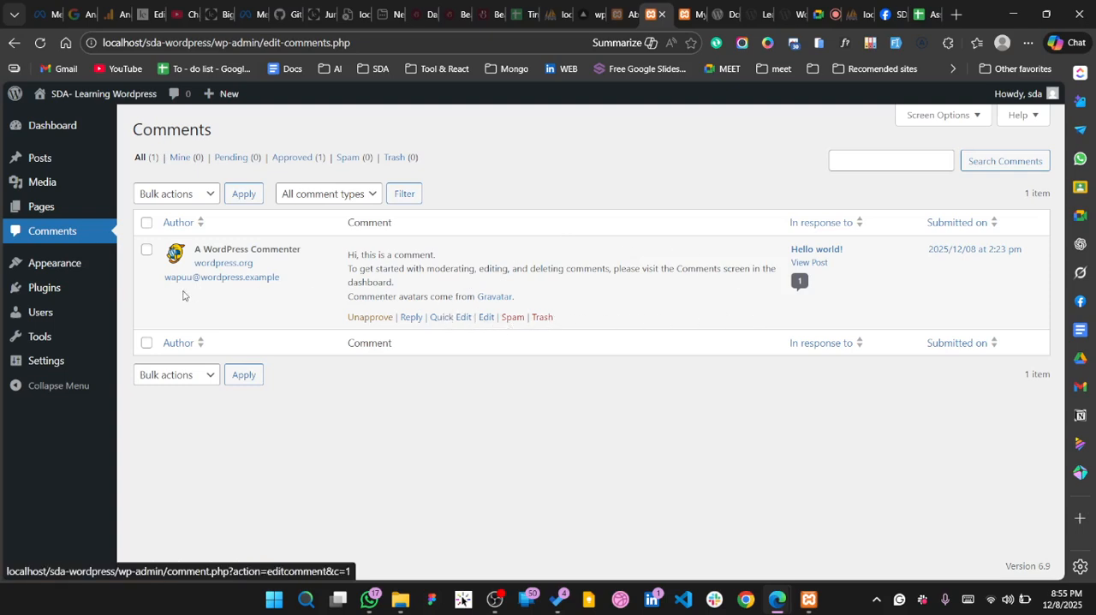
# Open the installed themes page, look over the active Twenty Twenty-Five theme, and start adding a theme
pyautogui.click(50, 271)
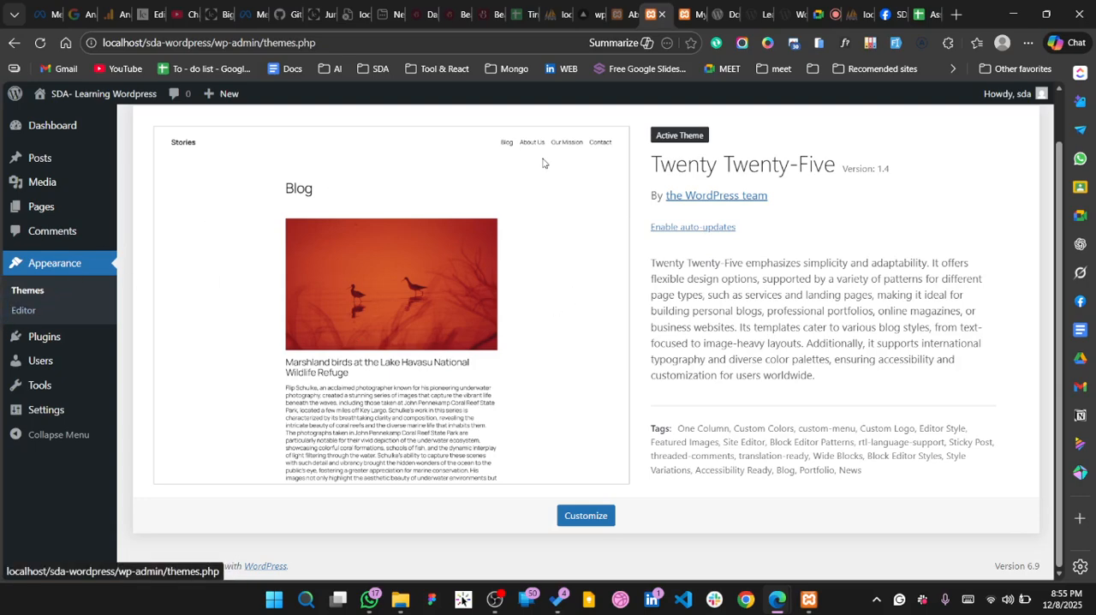
pyautogui.scroll(1, 542, 163)
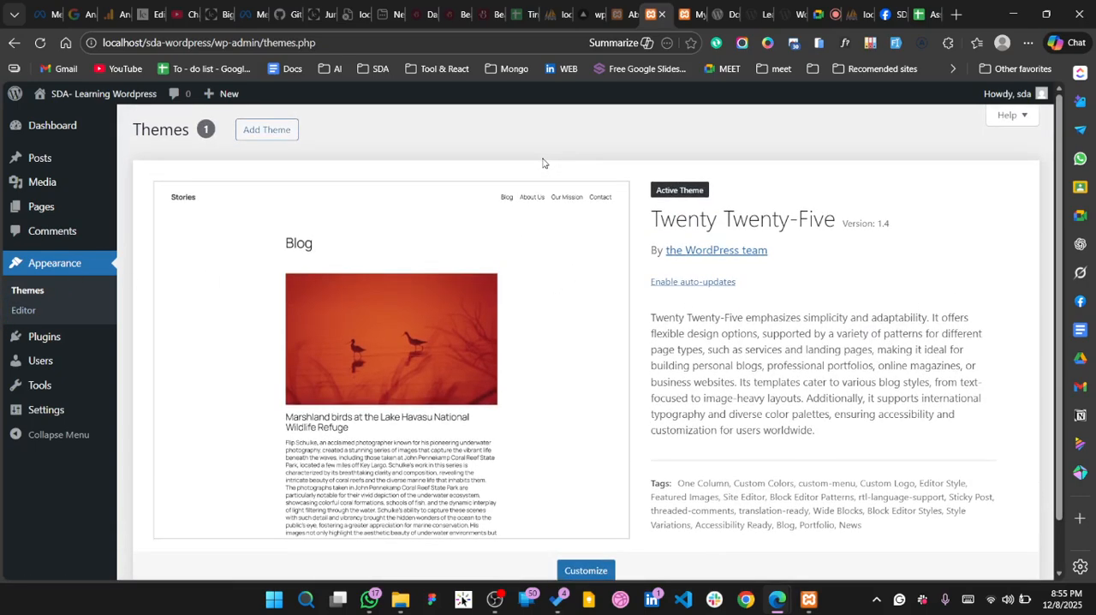
pyautogui.click(257, 137)
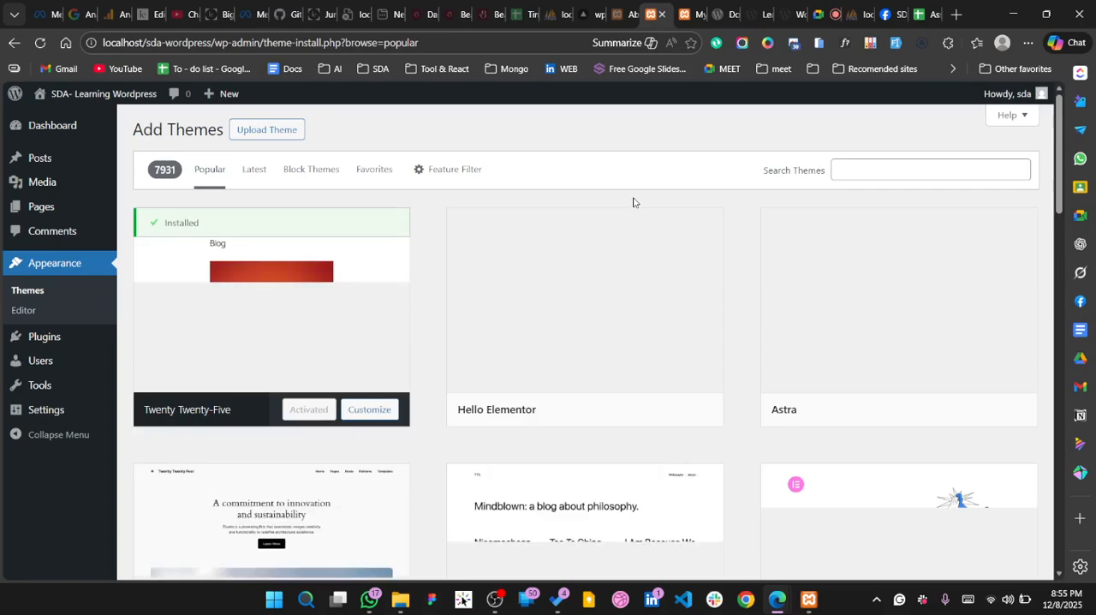
# Browse the popular themes offered for installation, from Twenty Twenty-Five down to GeneratePress, Manisha and Blocksy
pyautogui.moveTo(446, 281)
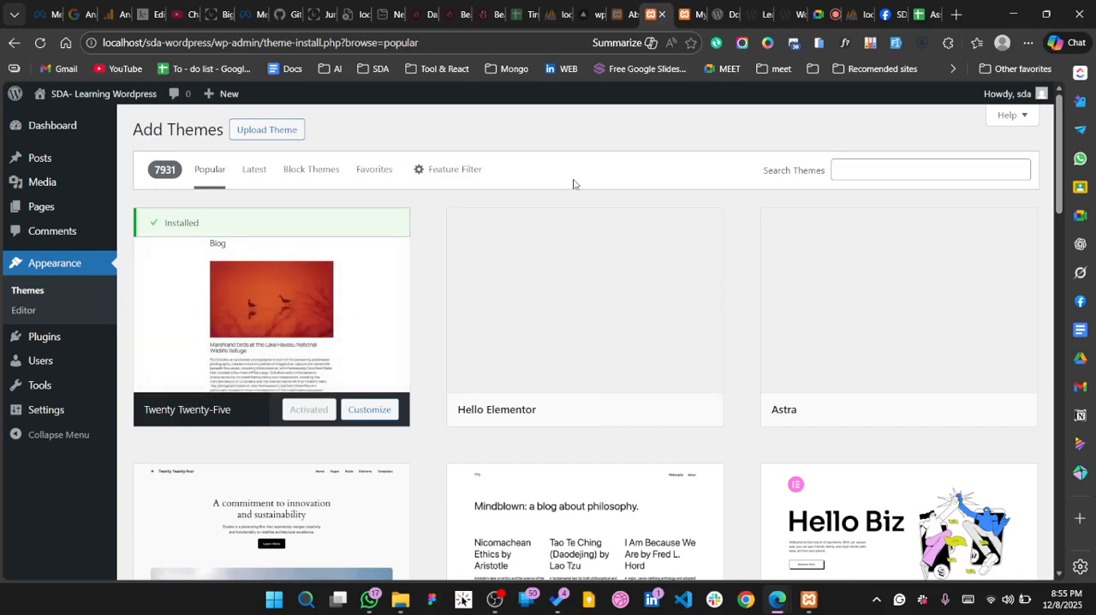
pyautogui.scroll(-2, 437, 388)
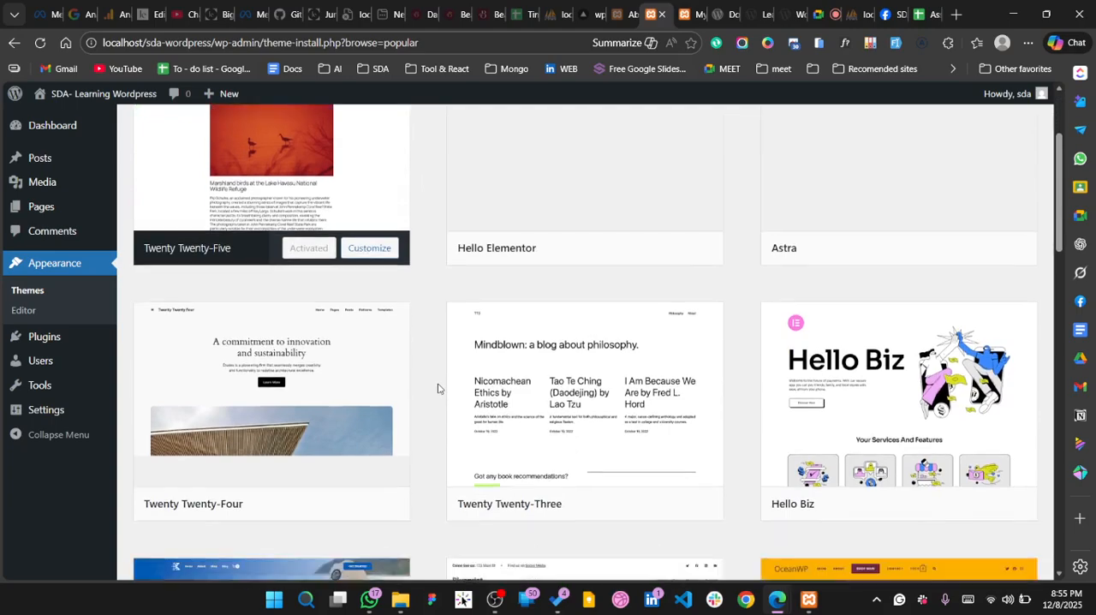
pyautogui.scroll(-6, 437, 387)
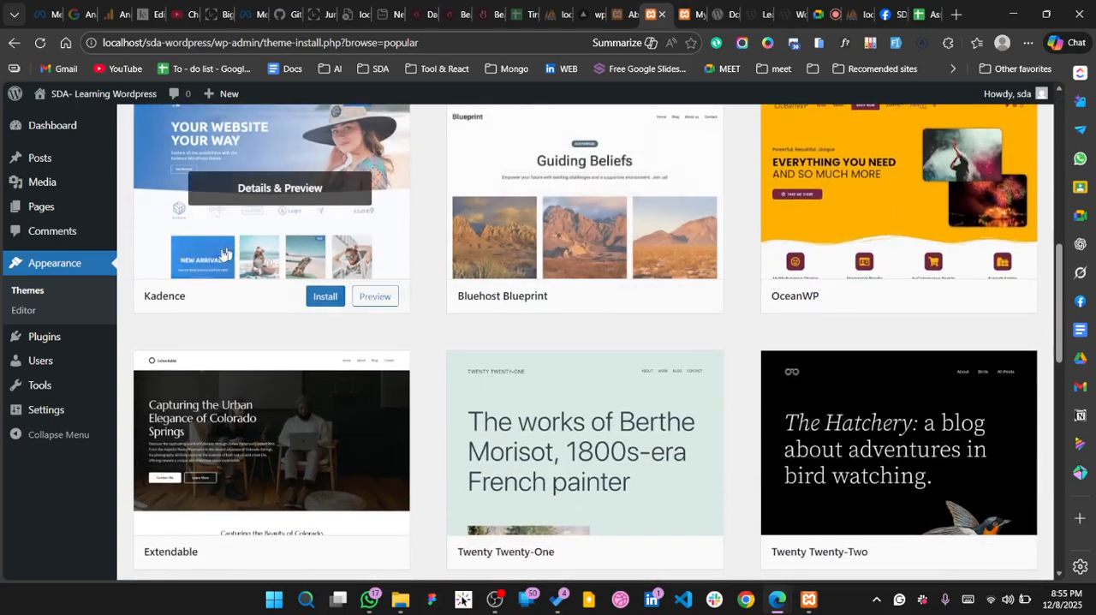
pyautogui.scroll(1, 542, 230)
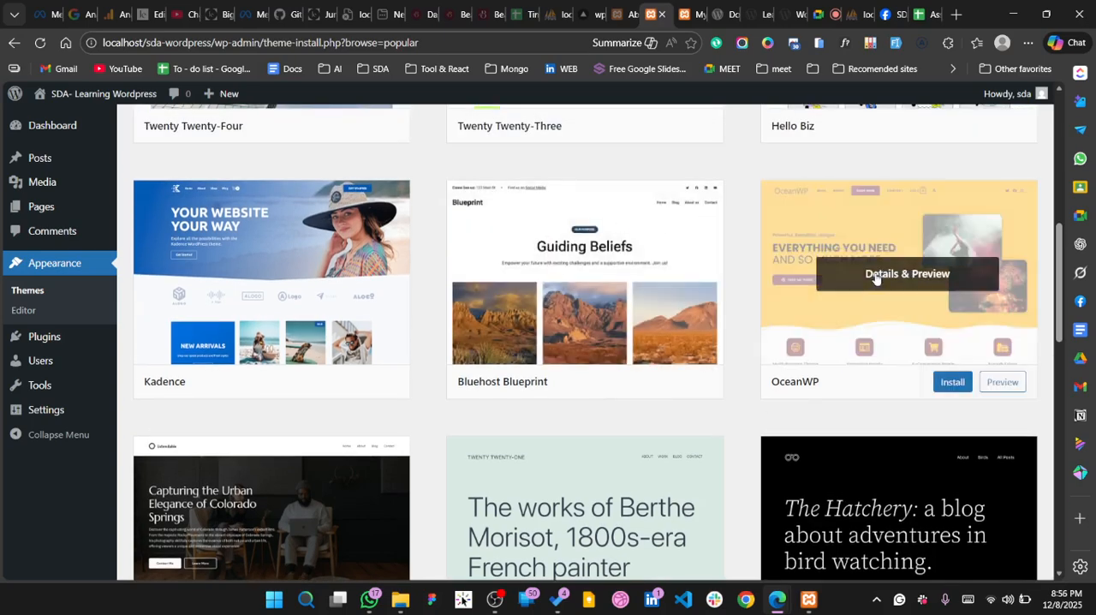
pyautogui.scroll(2, 875, 278)
pyautogui.scroll(-2, 519, 306)
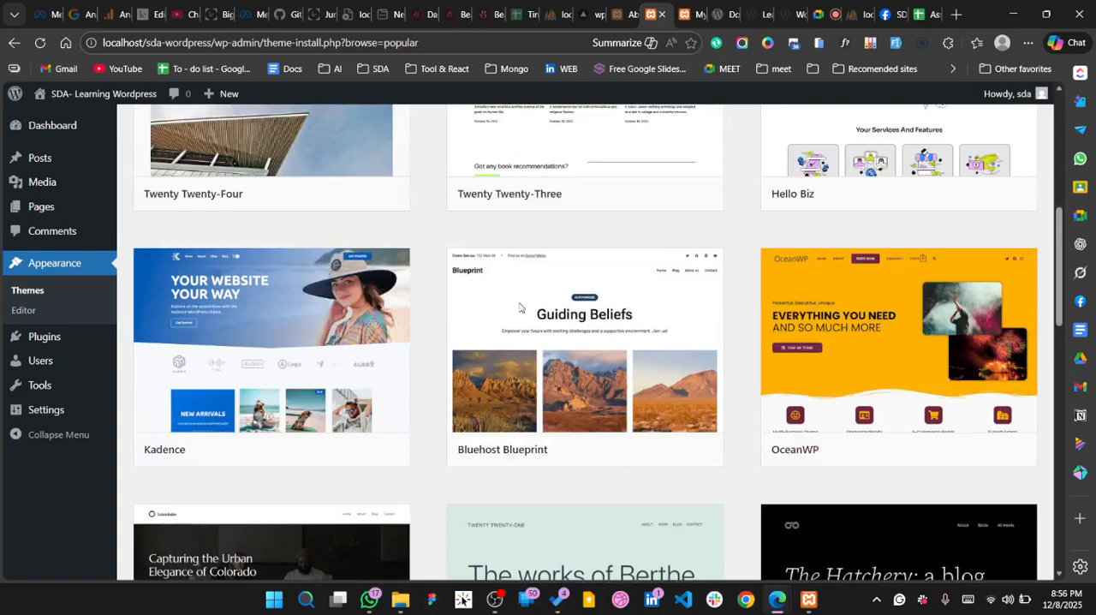
pyautogui.scroll(-3, 357, 412)
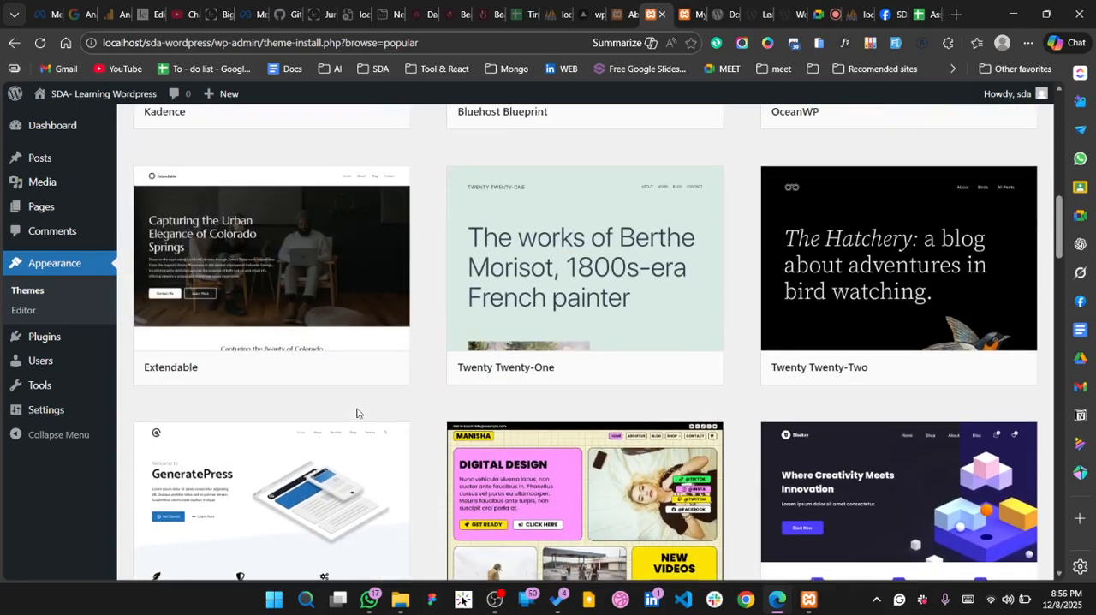
pyautogui.scroll(-3, 675, 269)
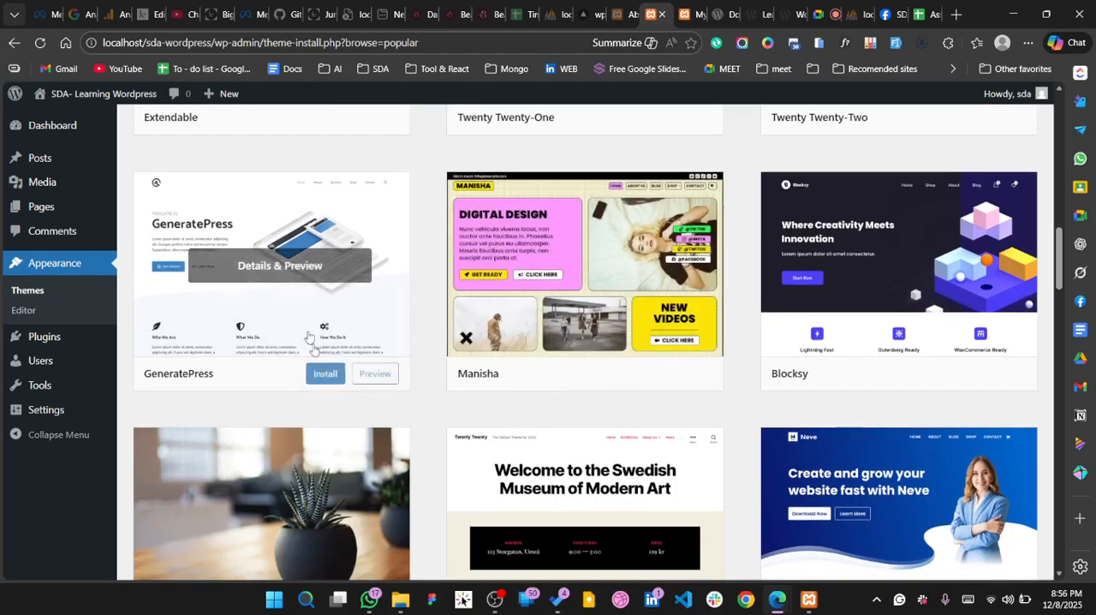
pyautogui.scroll(-5, 595, 305)
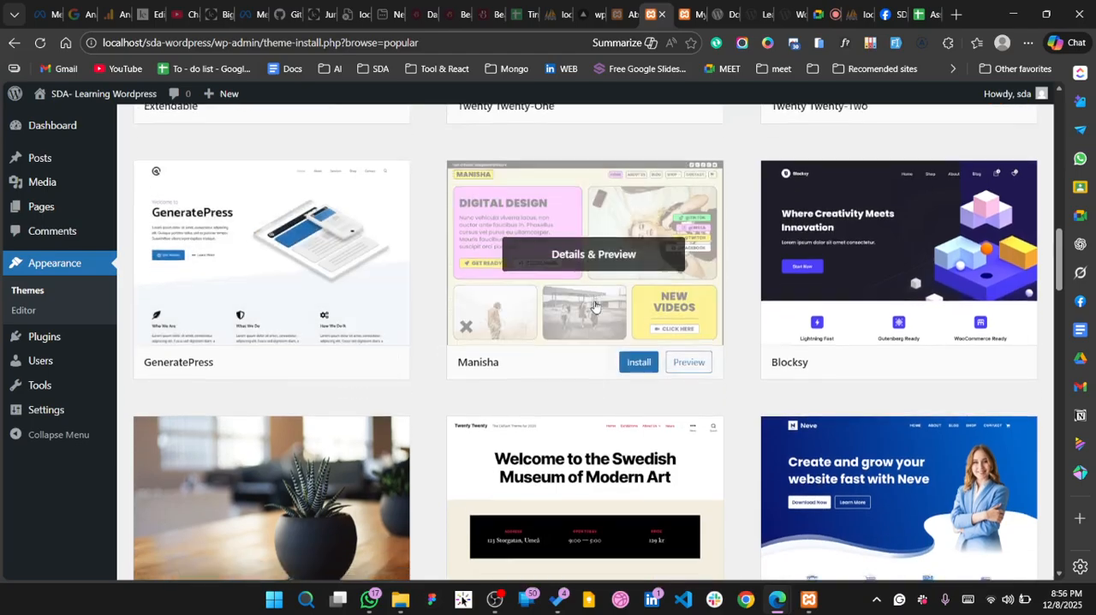
# Start installing the Astra theme from the popular themes
pyautogui.scroll(2, 595, 305)
pyautogui.scroll(10, 595, 305)
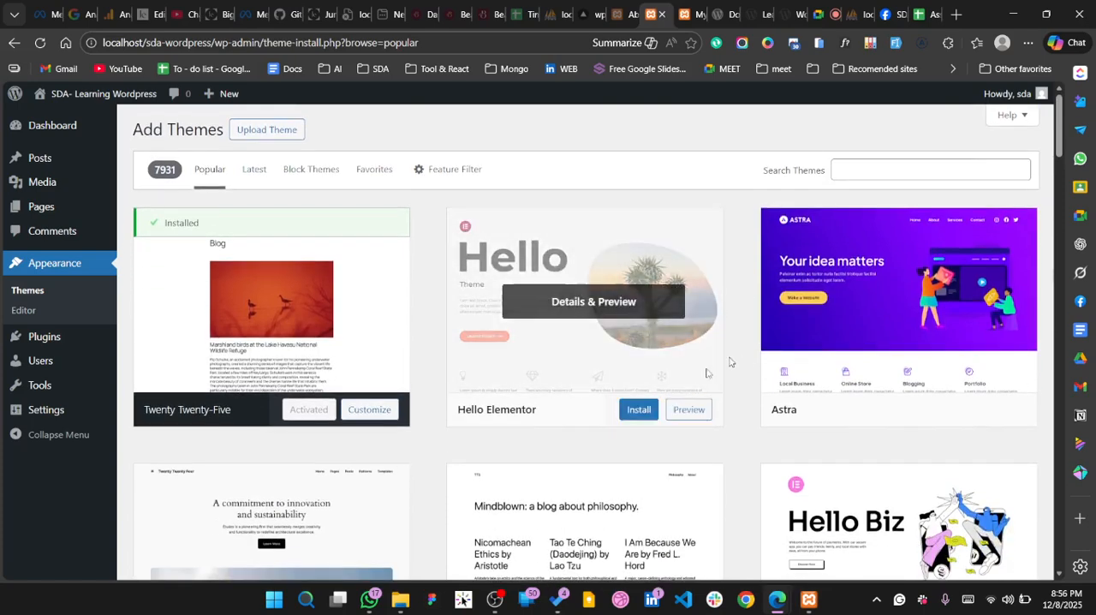
pyautogui.scroll(-1, 531, 340)
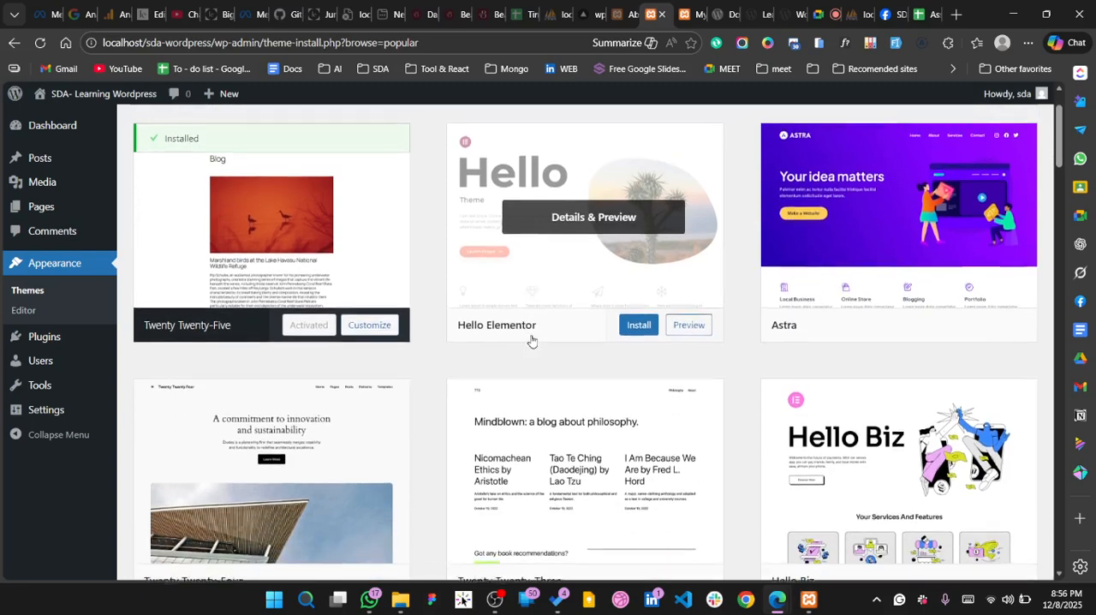
pyautogui.click(952, 322)
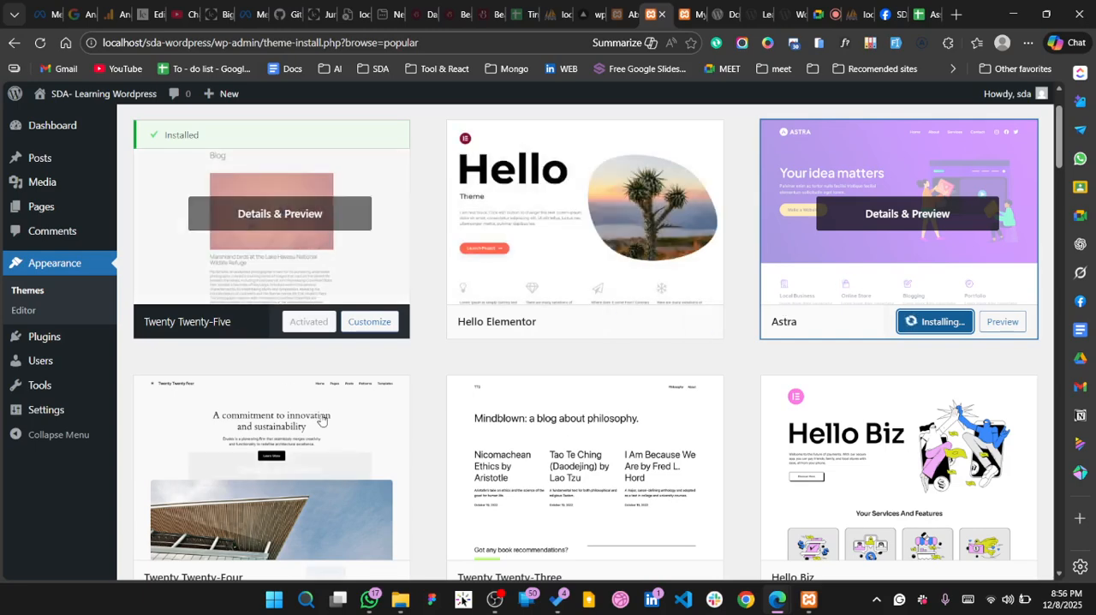
# Look through further popular themes, from Kadence and OceanWP to Neve, Royal Elementor Kit and Kubio, while Astra installs
pyautogui.scroll(-1, 321, 417)
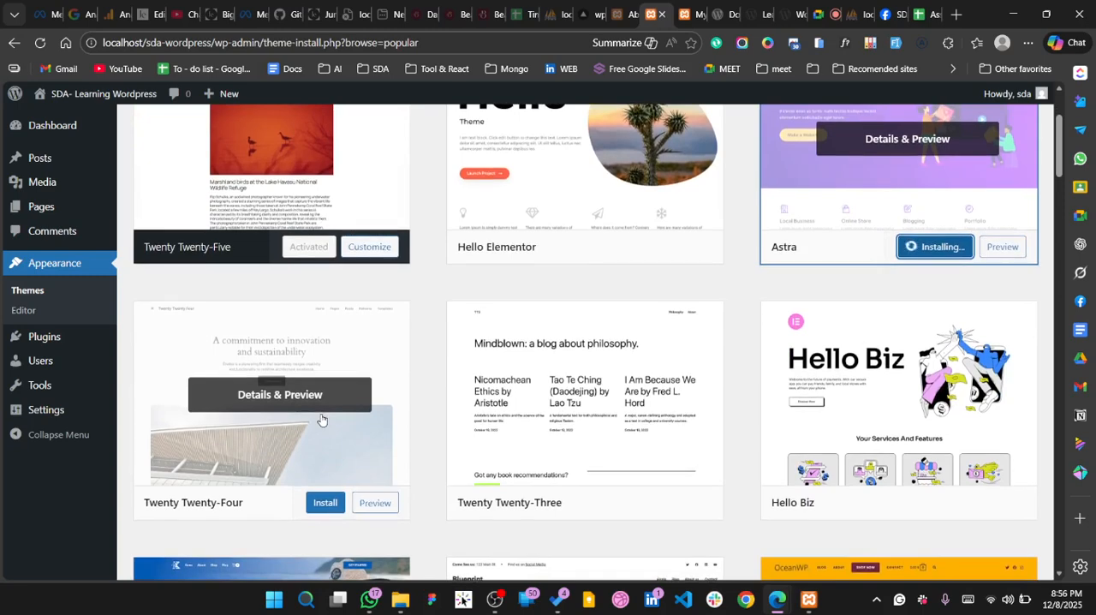
pyautogui.scroll(-1, 321, 419)
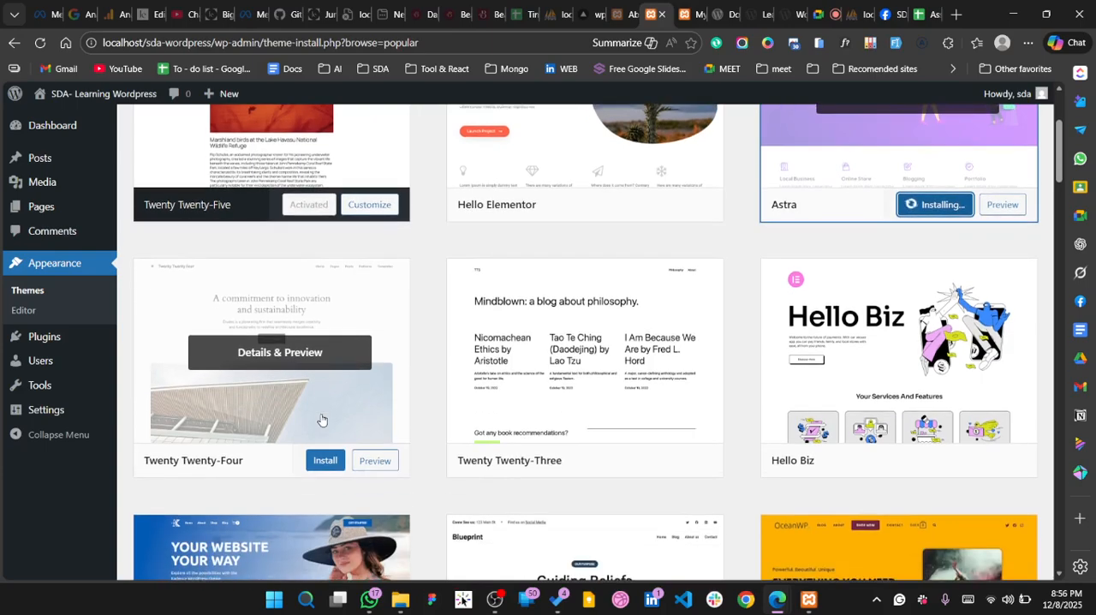
pyautogui.scroll(-5, 321, 419)
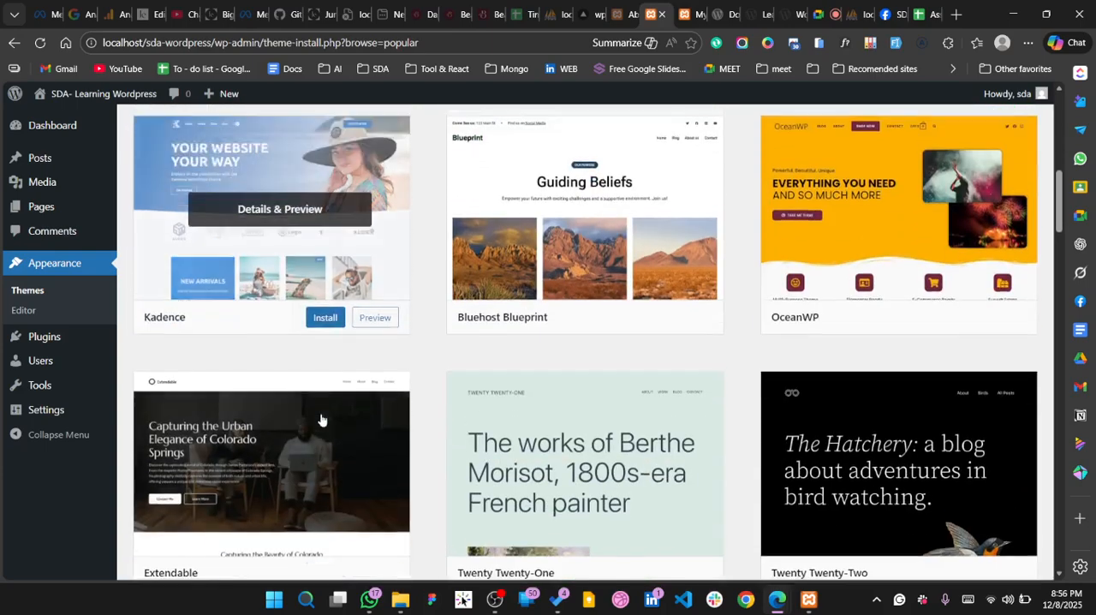
pyautogui.scroll(-2, 436, 305)
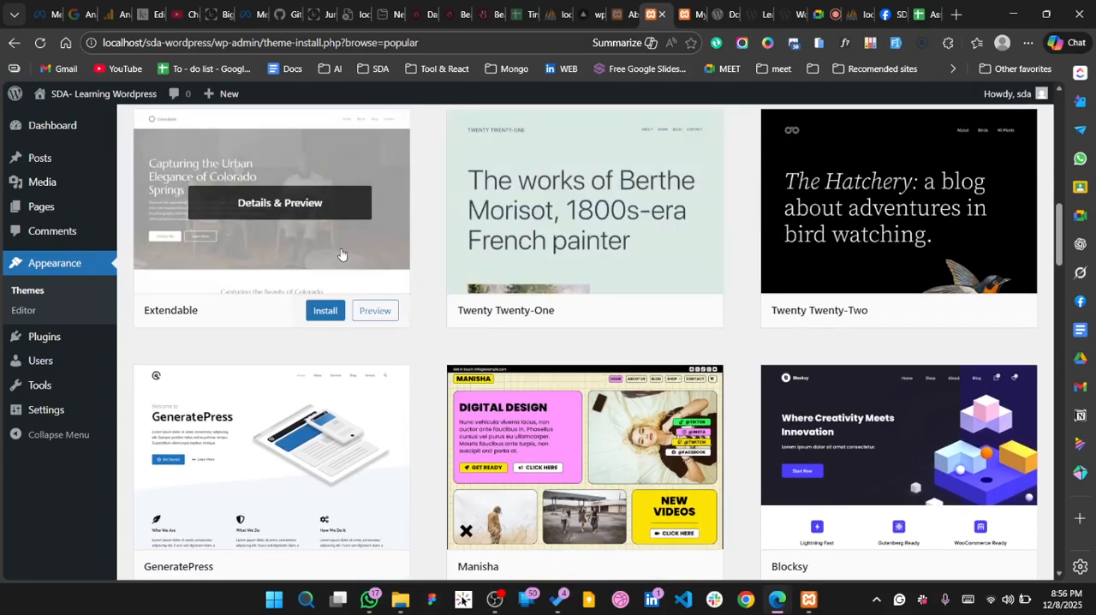
pyautogui.scroll(2, 342, 254)
pyautogui.scroll(-4, 340, 254)
pyautogui.scroll(-1, 340, 254)
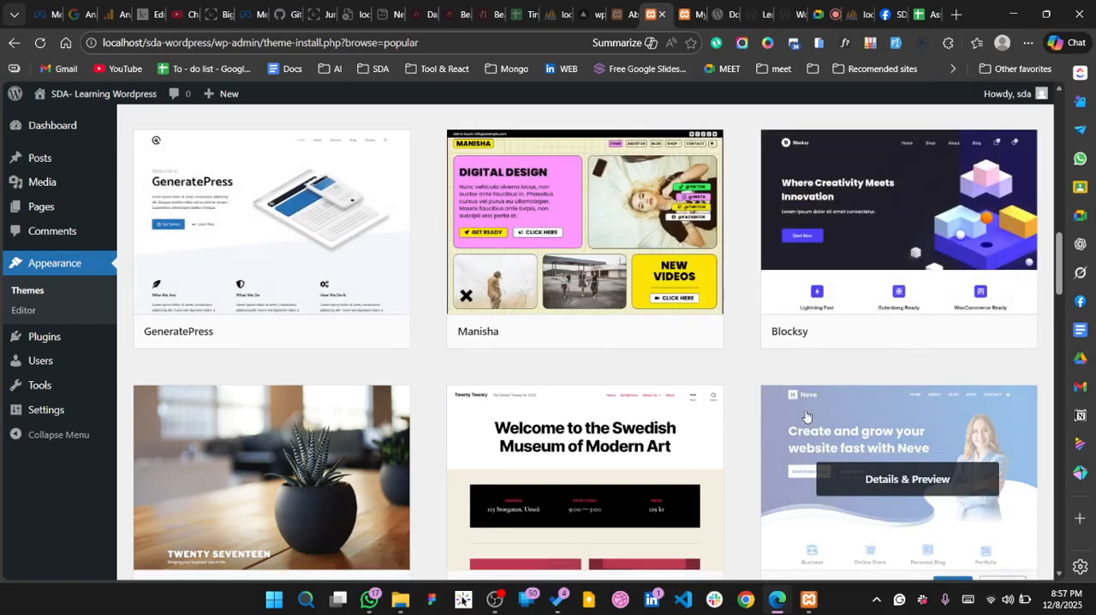
pyautogui.scroll(-2, 308, 335)
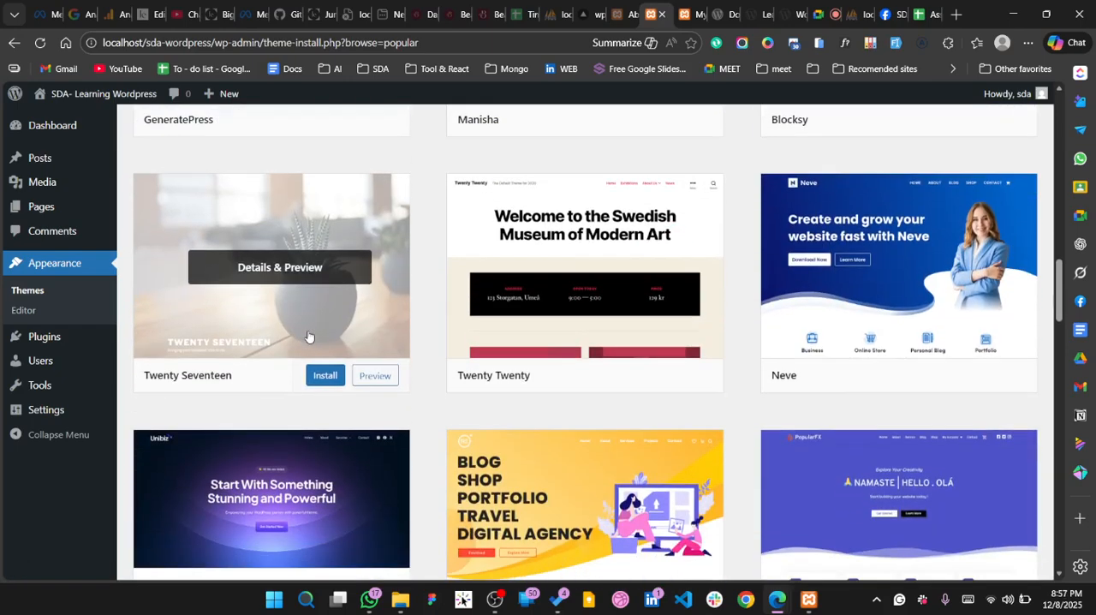
pyautogui.scroll(-1, 553, 309)
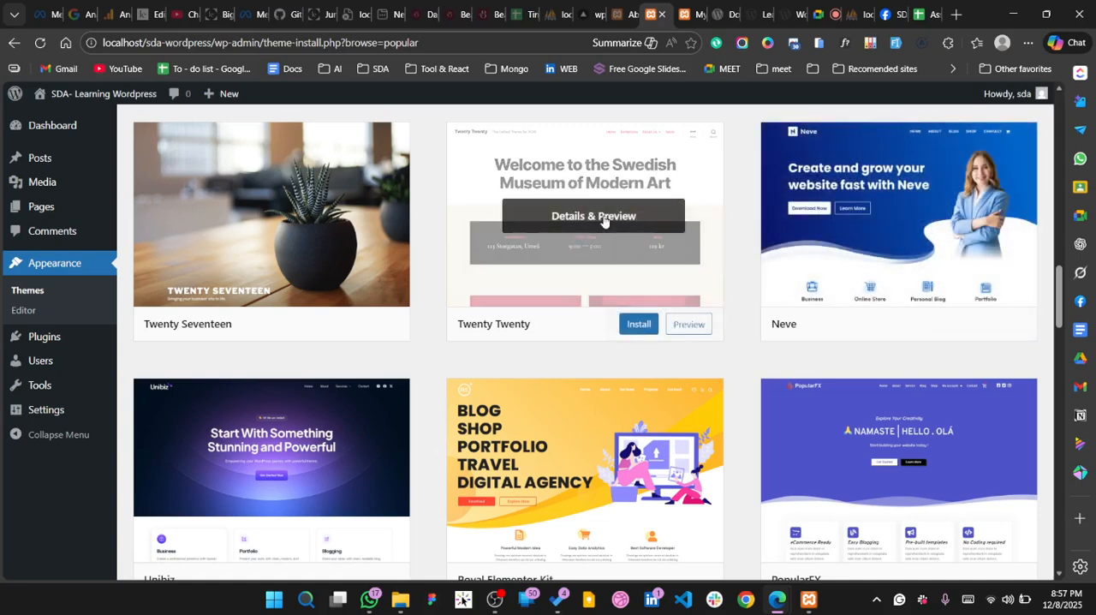
pyautogui.scroll(-4, 603, 221)
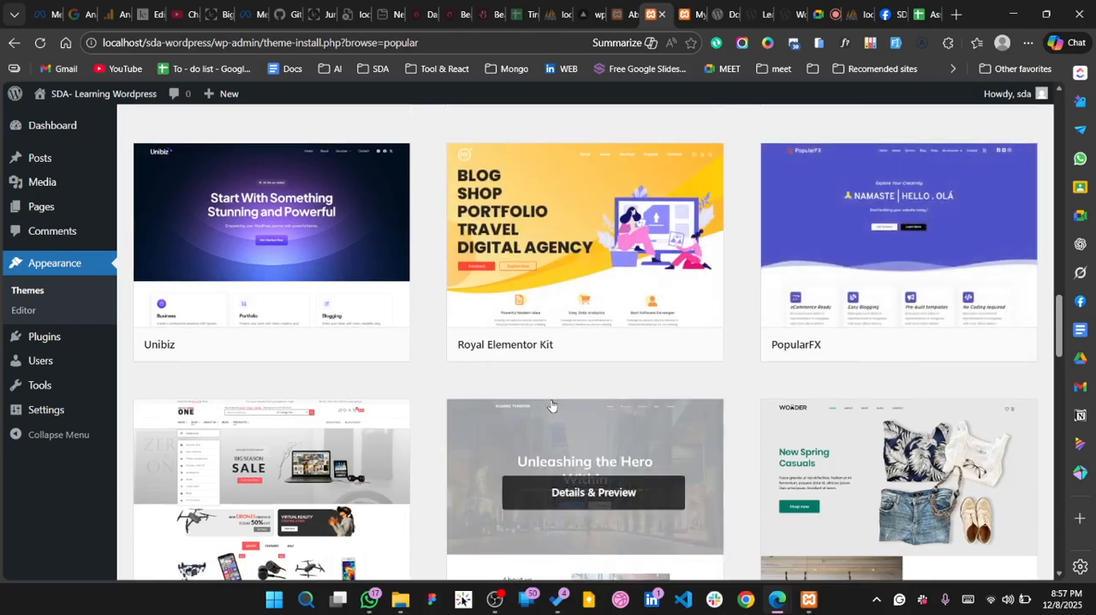
pyautogui.scroll(-4, 550, 408)
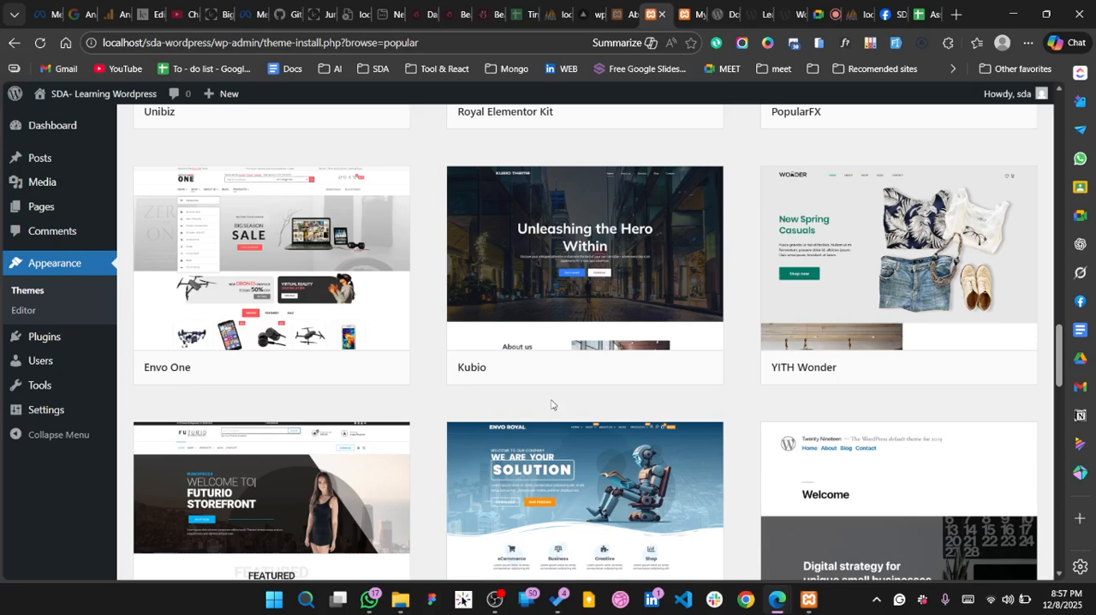
# Preview the Envo One theme, read through its description, and close the preview to return to the popular themes
pyautogui.moveTo(247, 210)
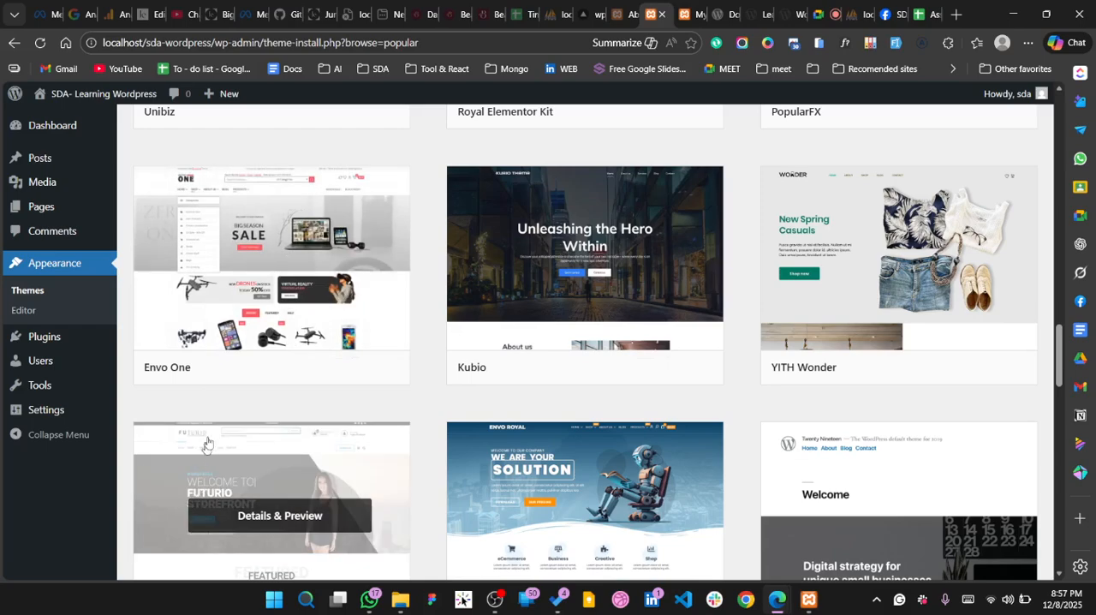
pyautogui.click(380, 374)
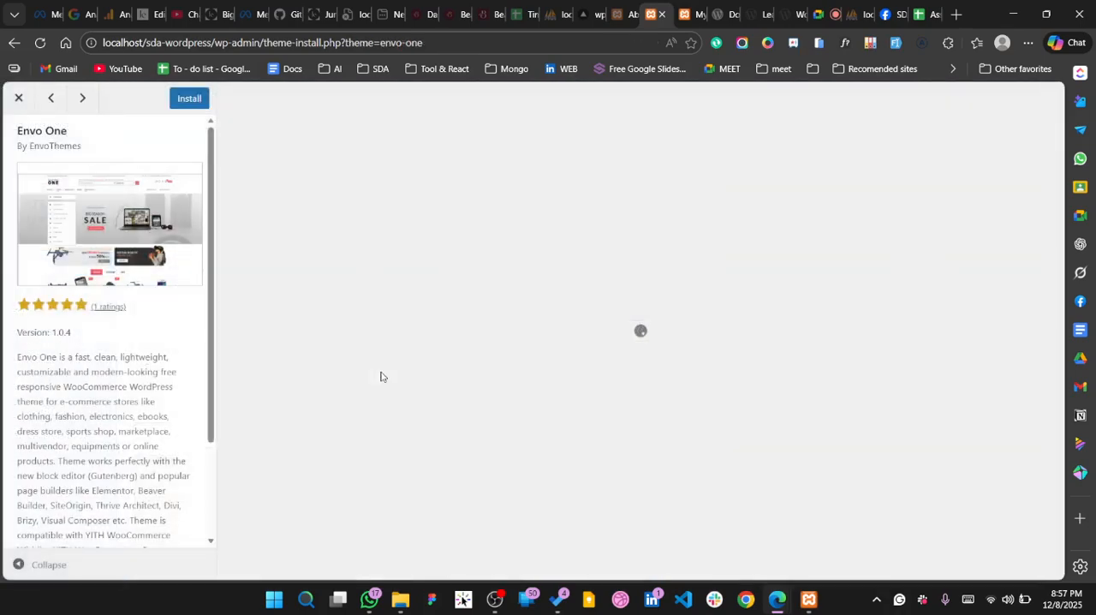
pyautogui.scroll(-2, 124, 330)
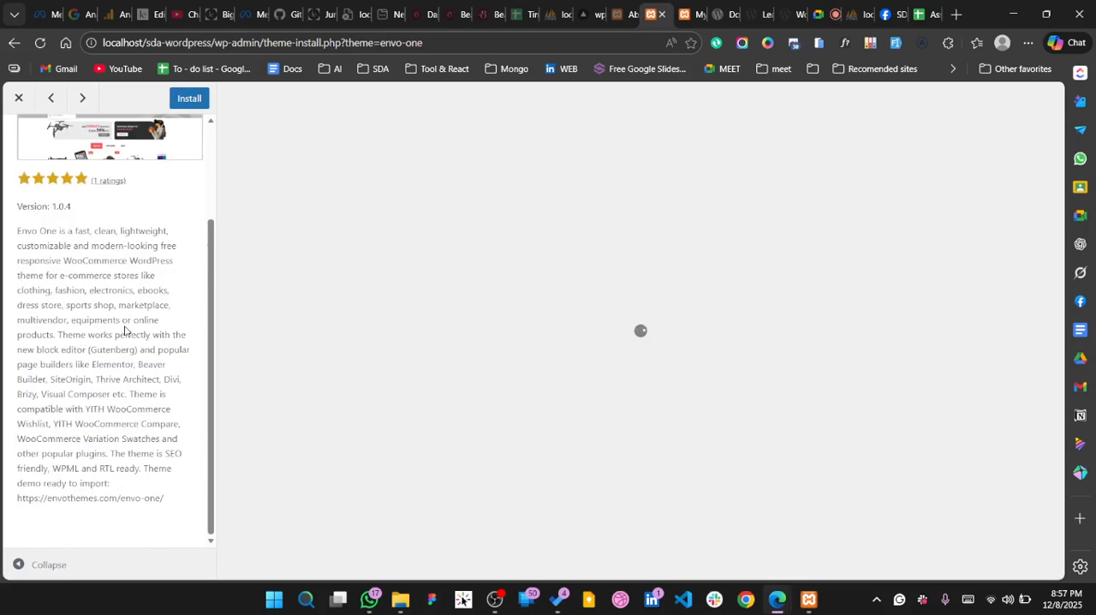
pyautogui.scroll(2, 124, 329)
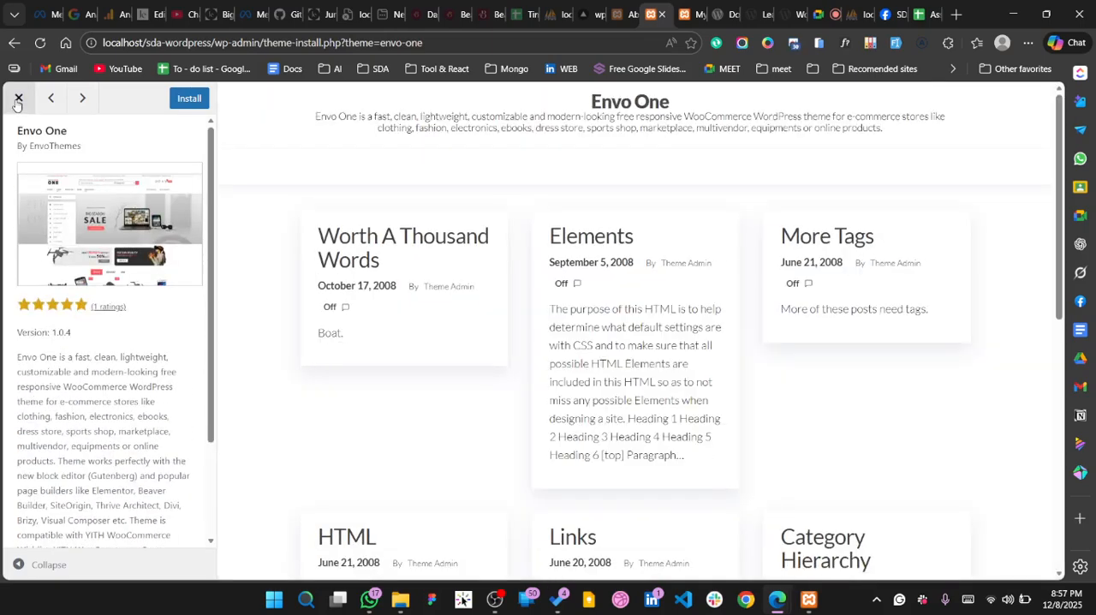
pyautogui.click(18, 98)
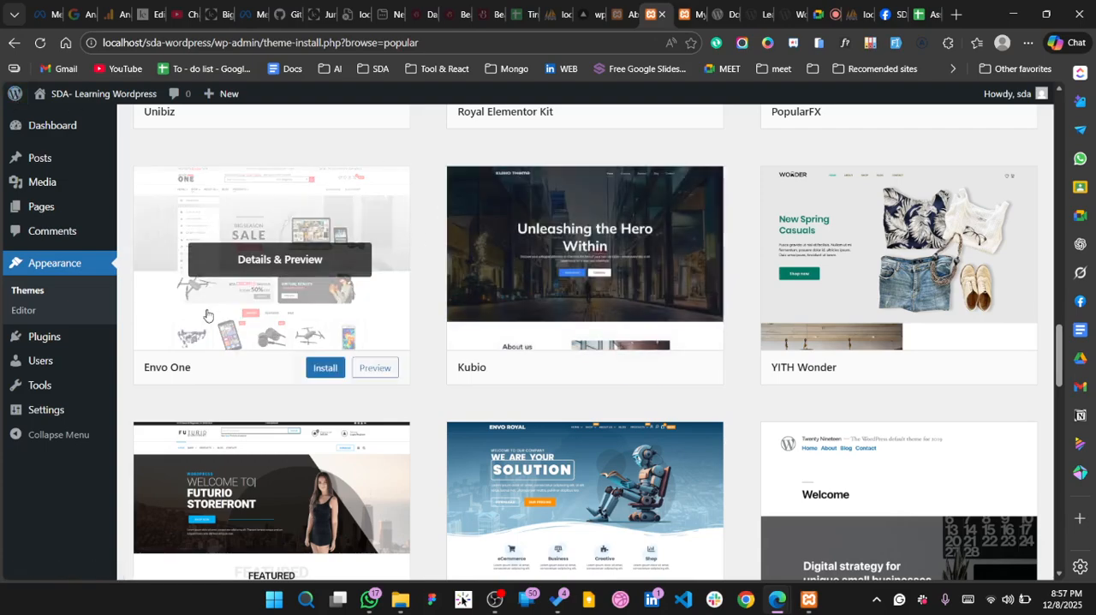
# Return to the installed Astra theme in the popular themes list and activate it
pyautogui.scroll(-2, 255, 415)
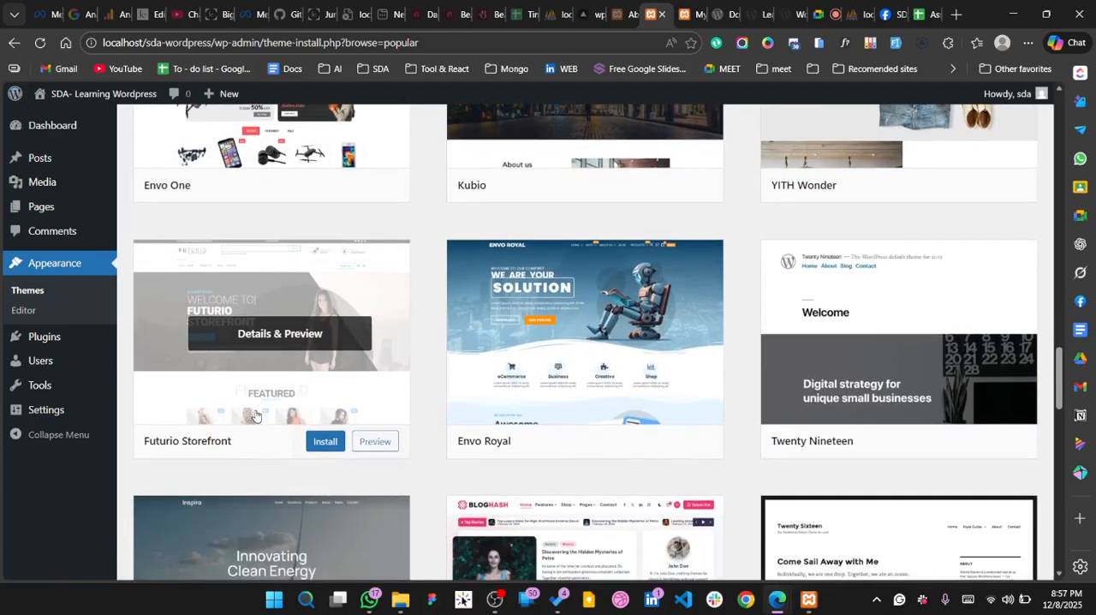
pyautogui.scroll(-1, 255, 415)
pyautogui.scroll(-3, 255, 415)
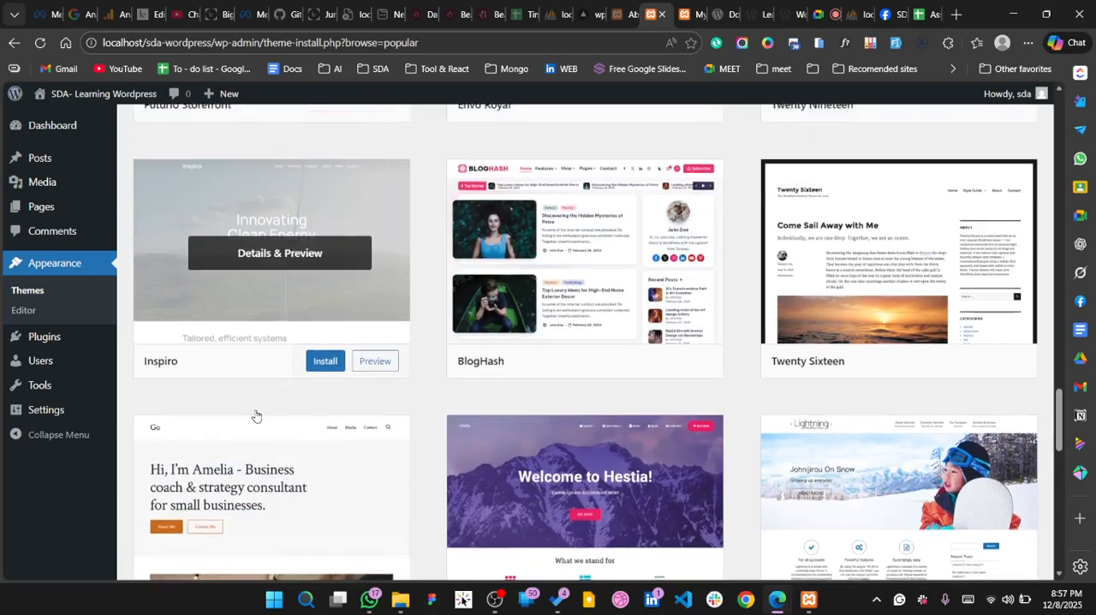
pyautogui.scroll(-1, 255, 416)
pyautogui.scroll(15, 578, 353)
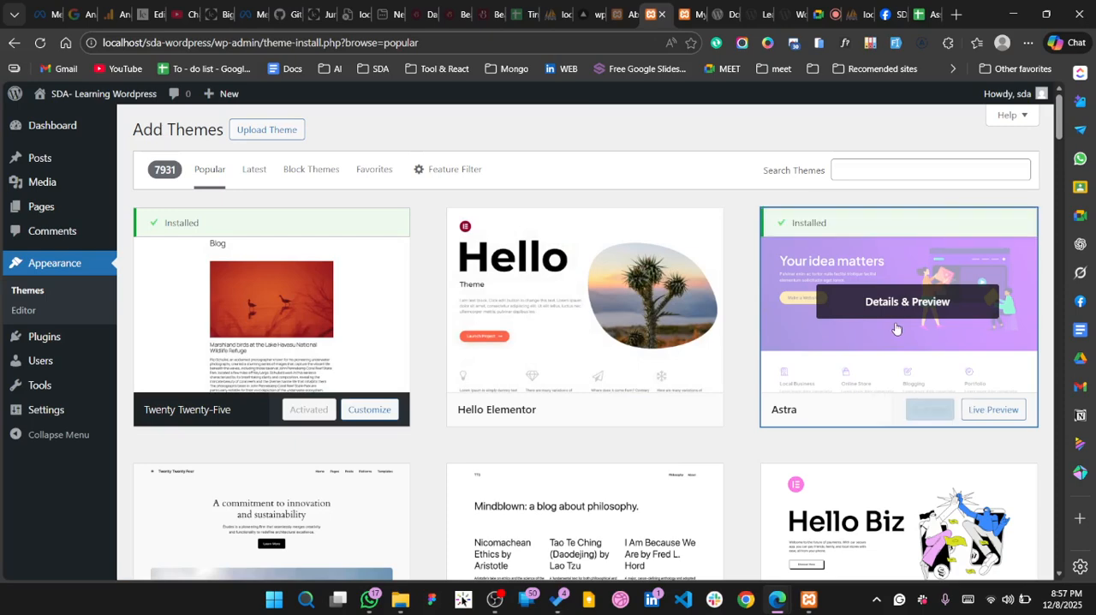
pyautogui.click(944, 414)
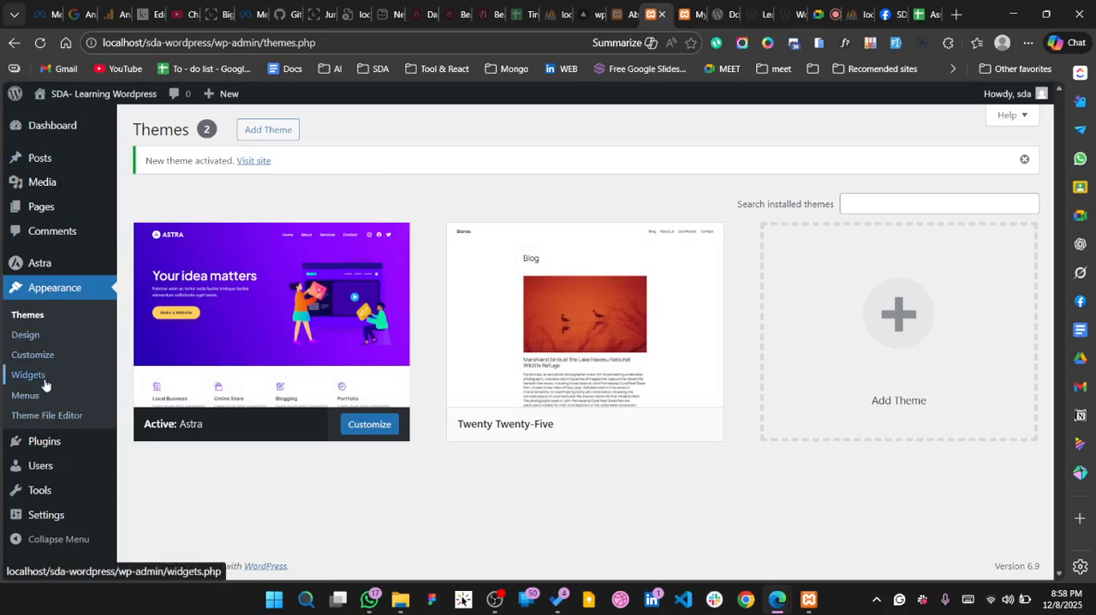
# Open the Customizer for the active Astra theme and go to the Site Title & Logo settings under Site Identity
pyautogui.click(362, 423)
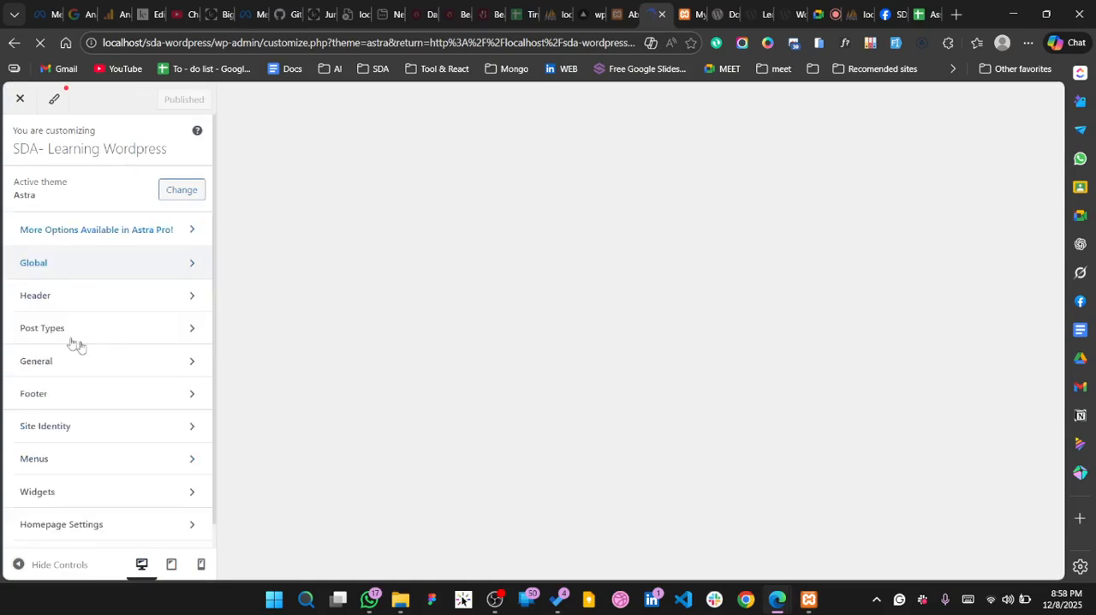
pyautogui.scroll(-1, 56, 380)
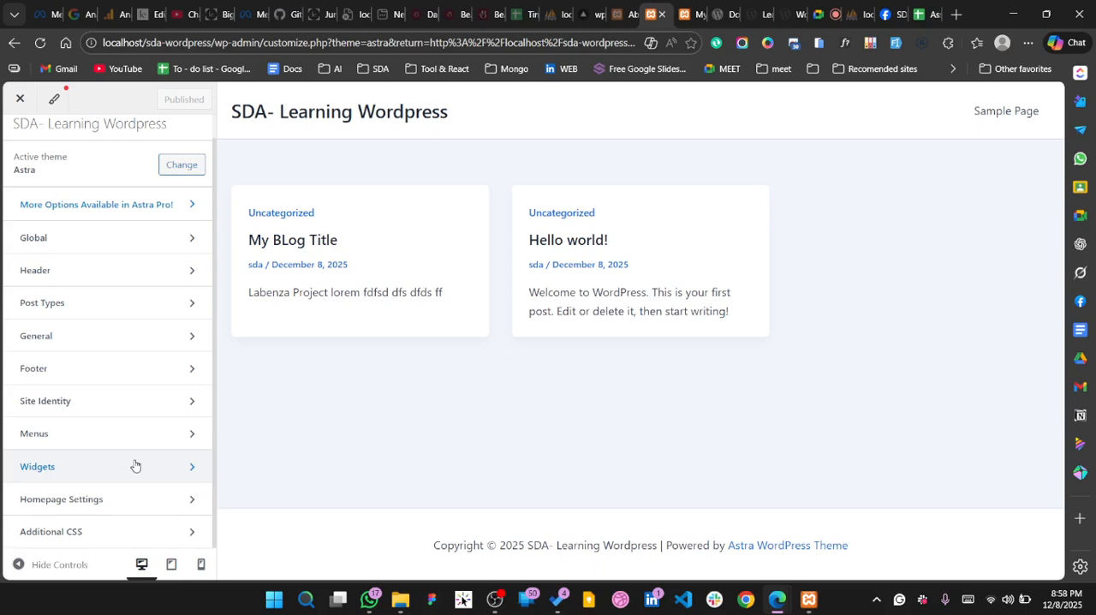
pyautogui.click(122, 392)
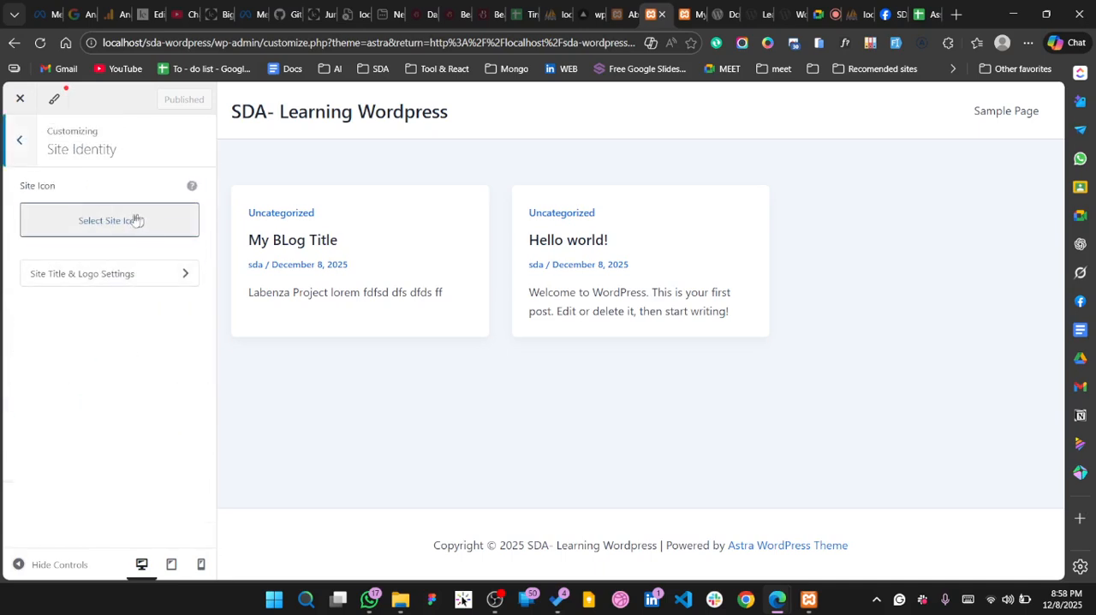
pyautogui.click(100, 285)
pyautogui.click(124, 273)
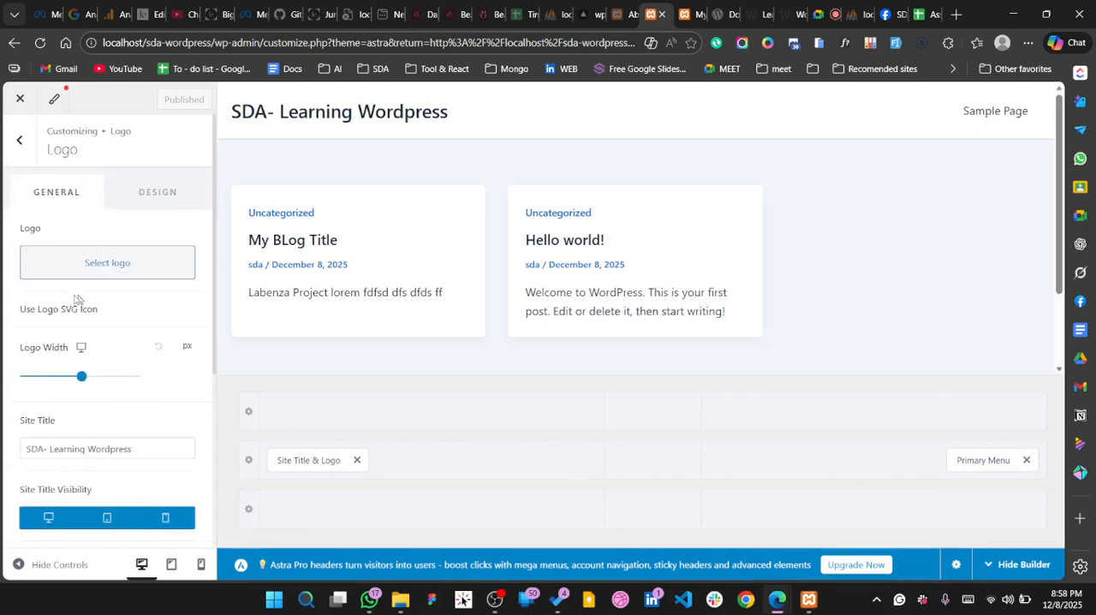
# Review the logo, site title and tagline options, and return to the Customizer's main list of sections
pyautogui.scroll(-3, 90, 265)
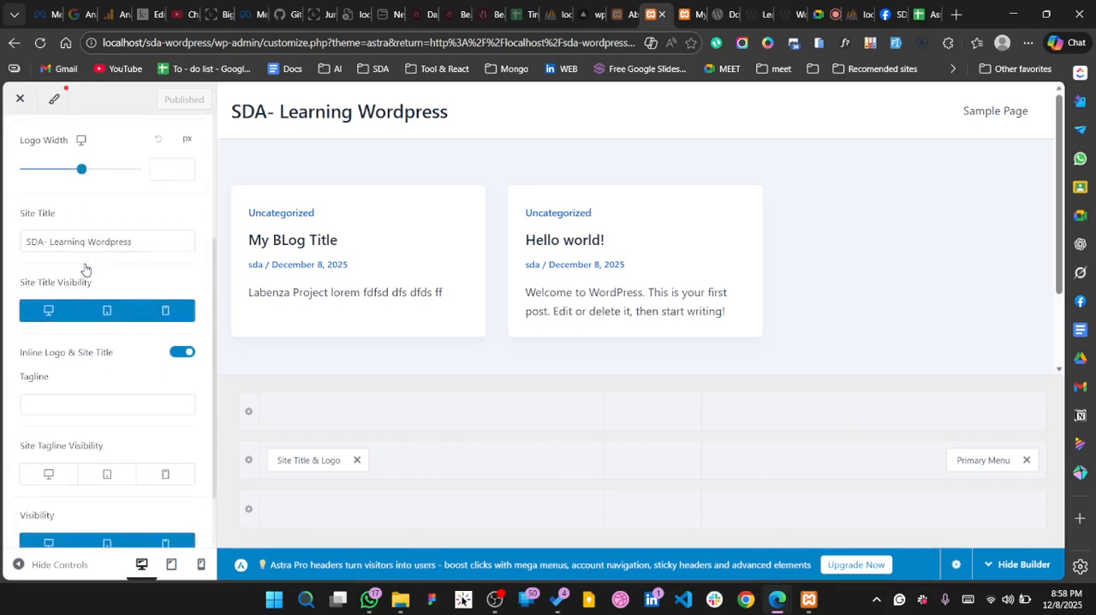
pyautogui.scroll(3, 84, 269)
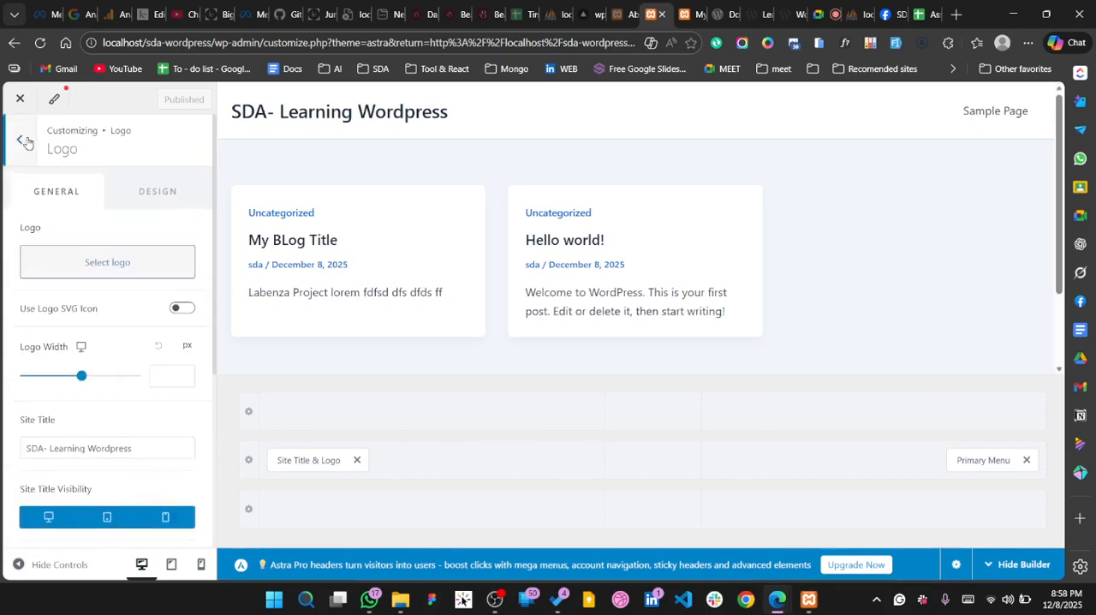
pyautogui.click(23, 140)
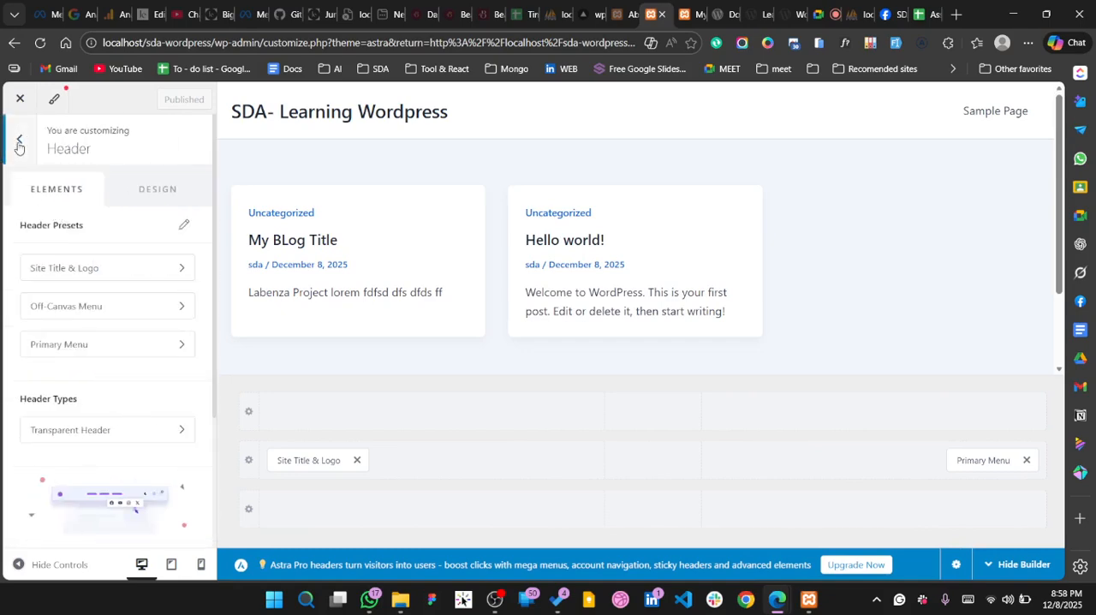
pyautogui.click(19, 144)
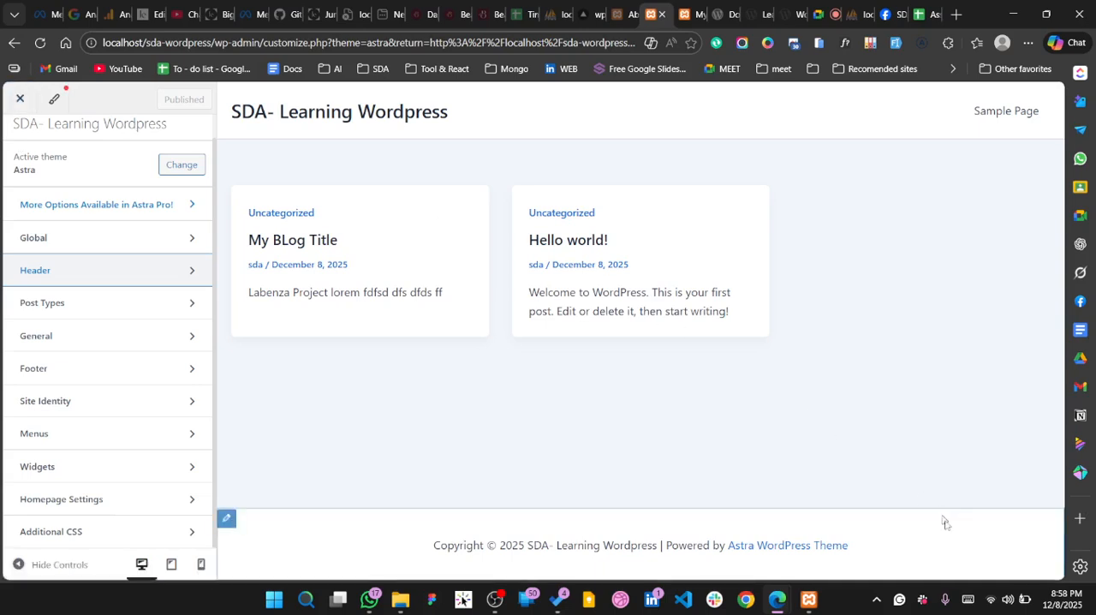
# Check the system calendar for December 2025, and close the Customizer to return to the themes page
pyautogui.click(1068, 597)
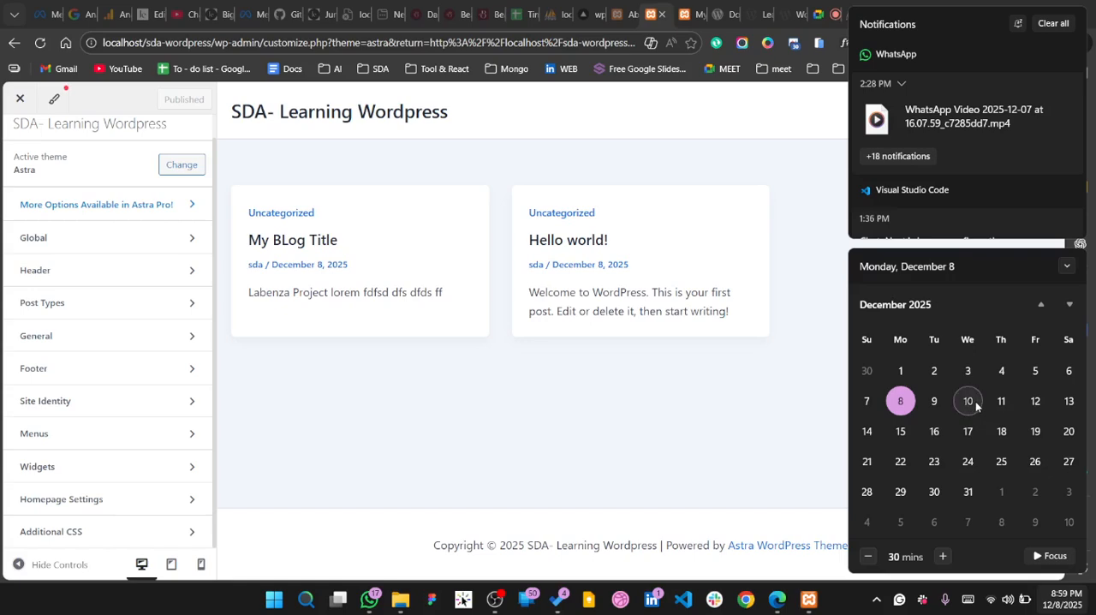
pyautogui.click(692, 402)
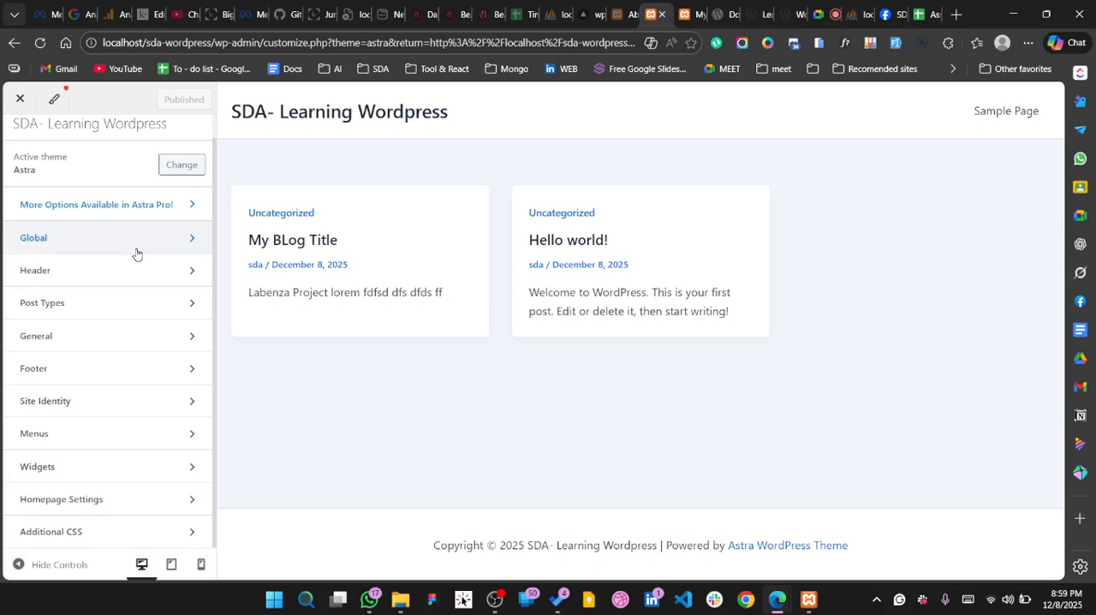
pyautogui.click(21, 97)
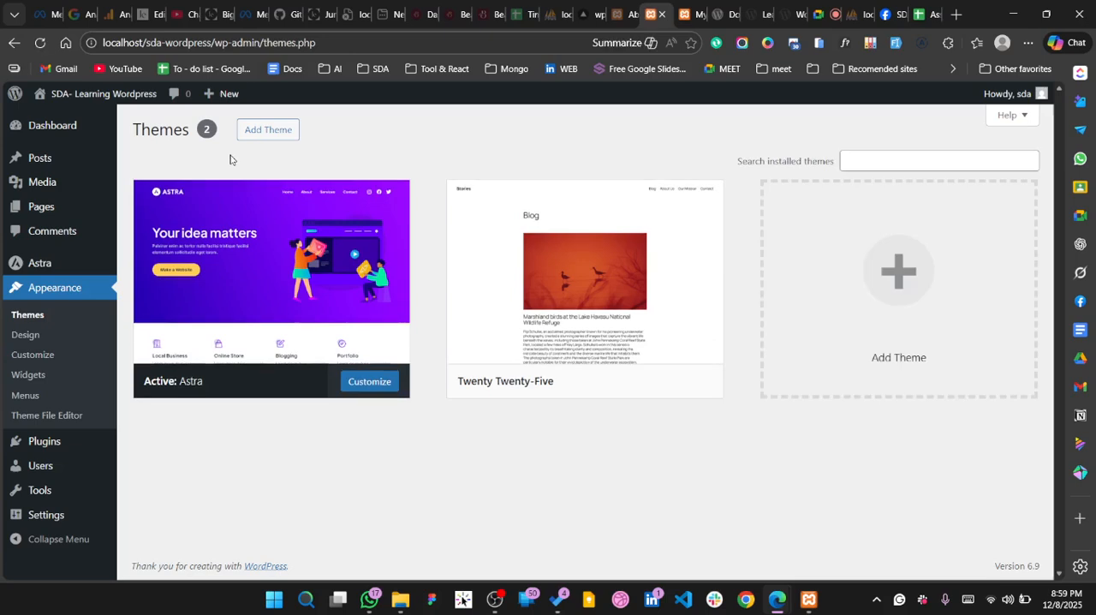
# Open the installed plugins page and start adding a new plugin
pyautogui.moveTo(334, 283)
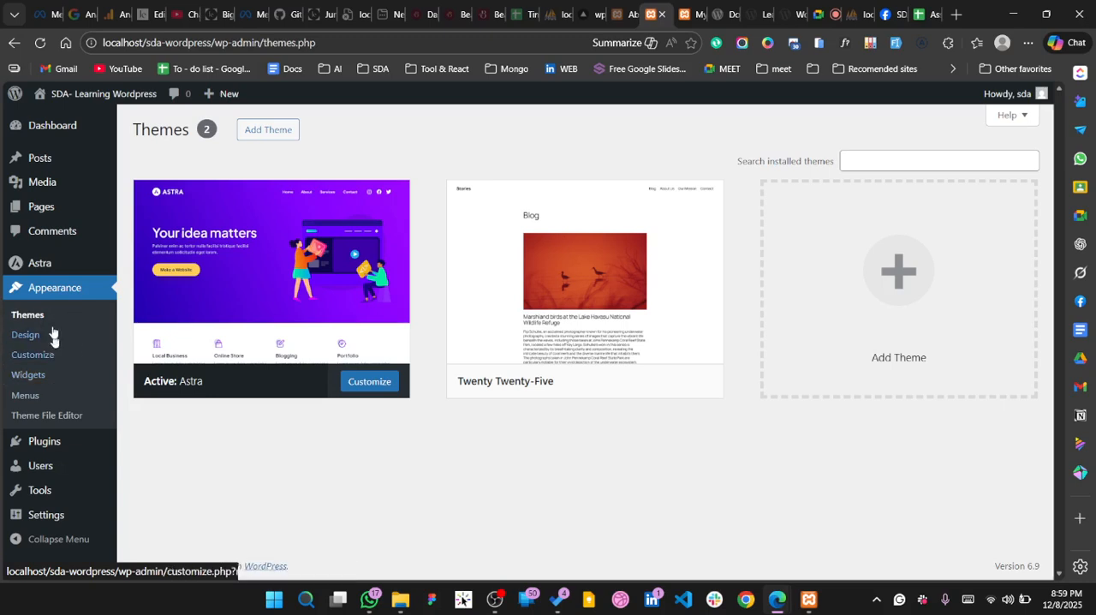
pyautogui.click(41, 442)
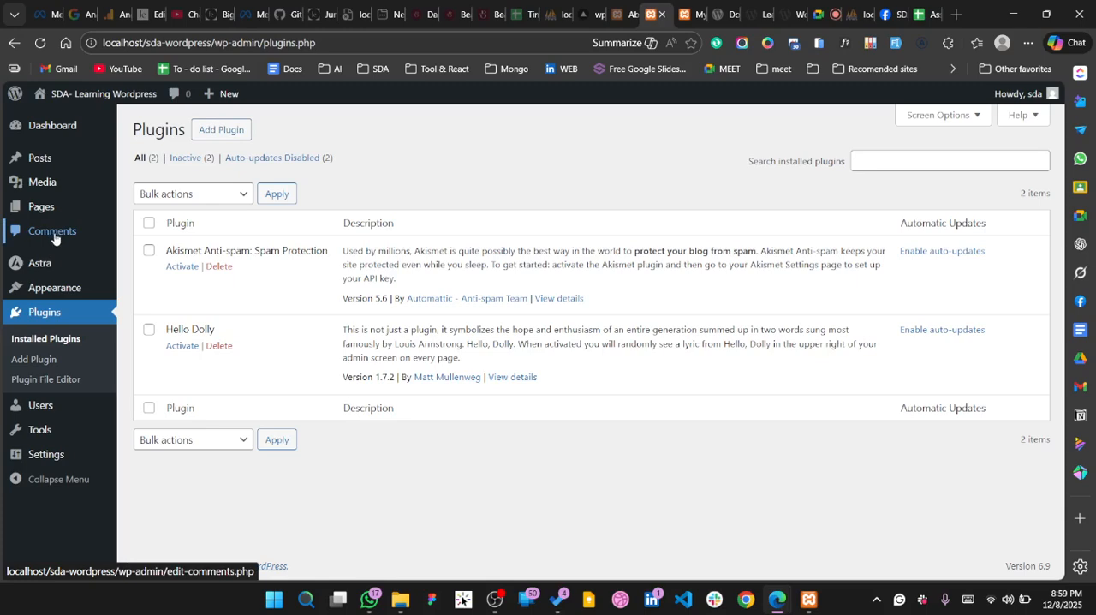
pyautogui.click(212, 140)
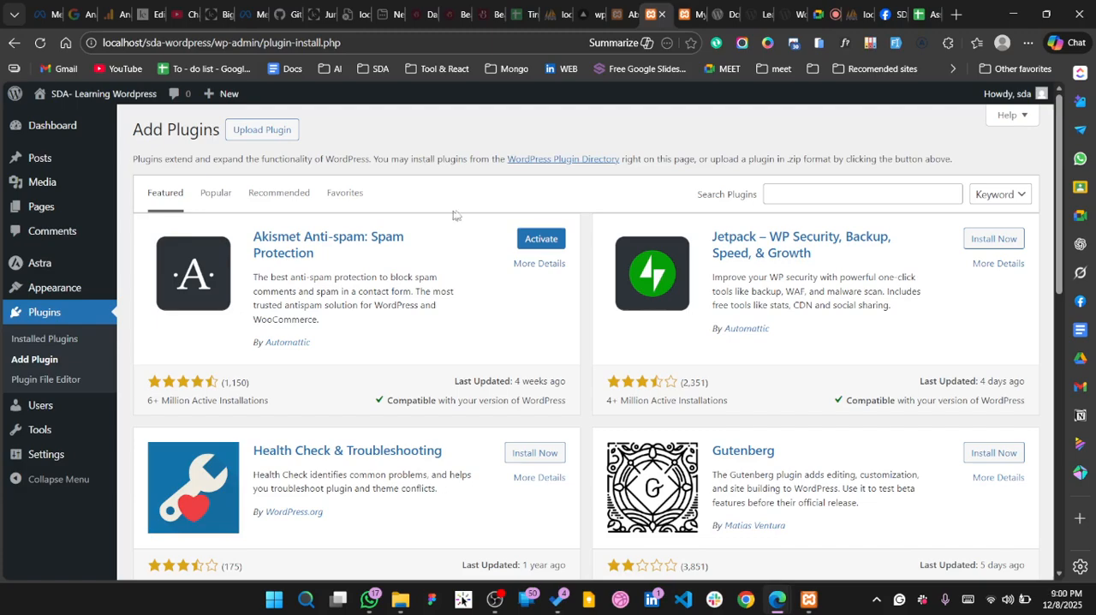
# Look through the featured plugins offered for installation, from Akismet and Jetpack down to BuddyPress and Secure Custom Fields
pyautogui.scroll(-2, 344, 296)
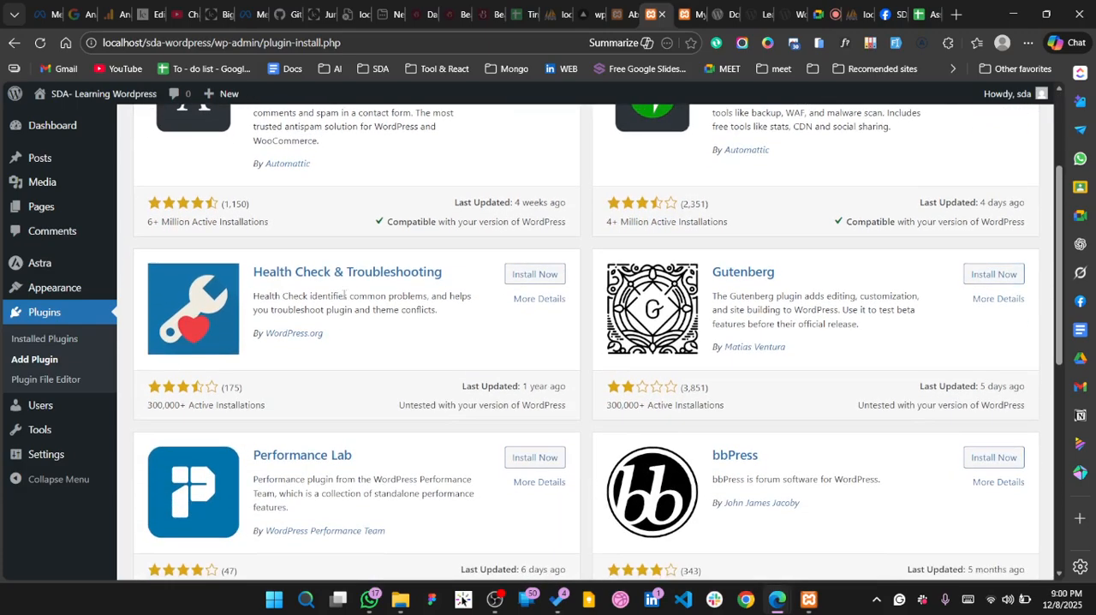
pyautogui.scroll(-3, 344, 295)
pyautogui.scroll(1, 343, 299)
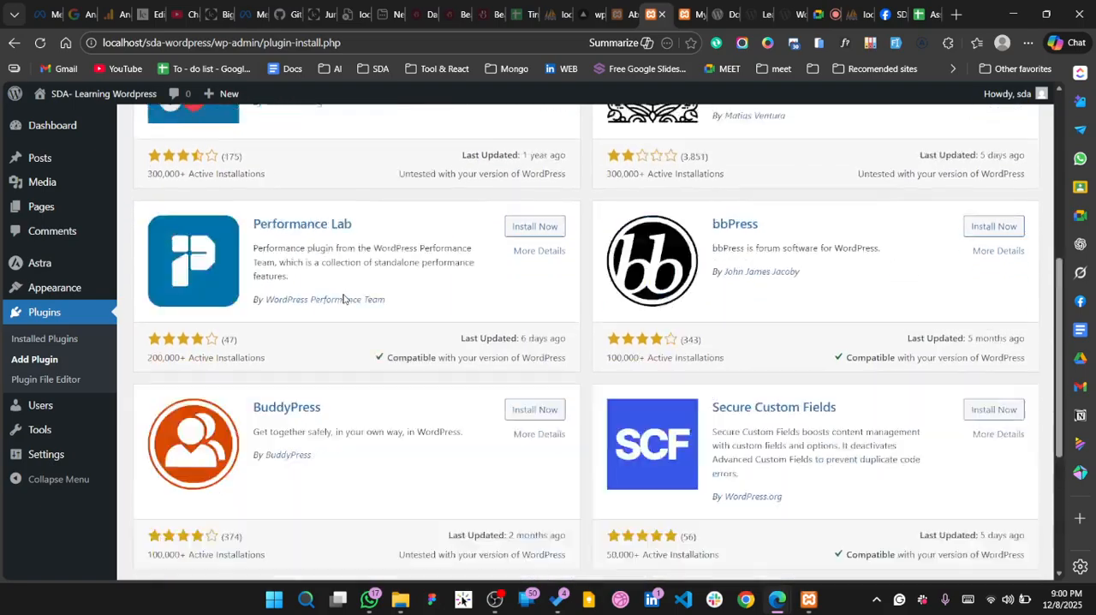
pyautogui.scroll(5, 343, 298)
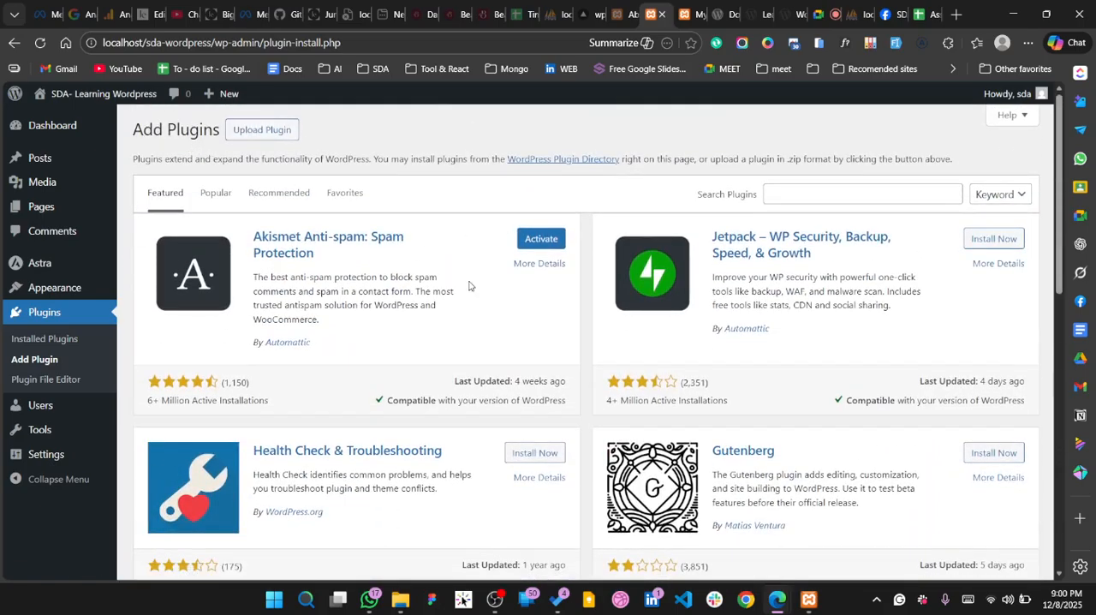
pyautogui.scroll(-5, 569, 358)
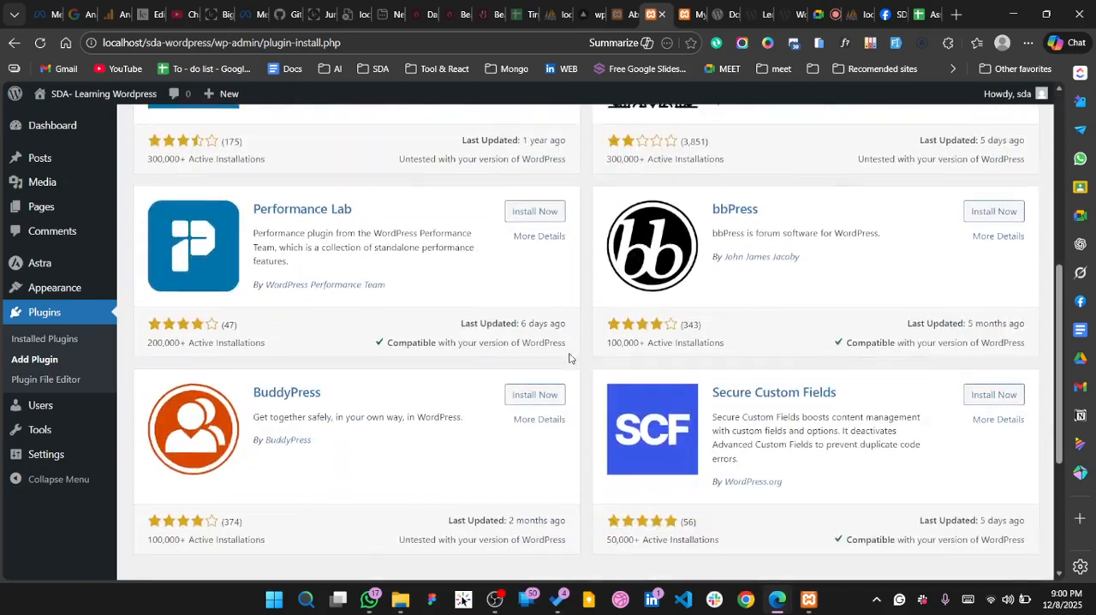
pyautogui.scroll(-3, 569, 358)
pyautogui.scroll(9, 570, 358)
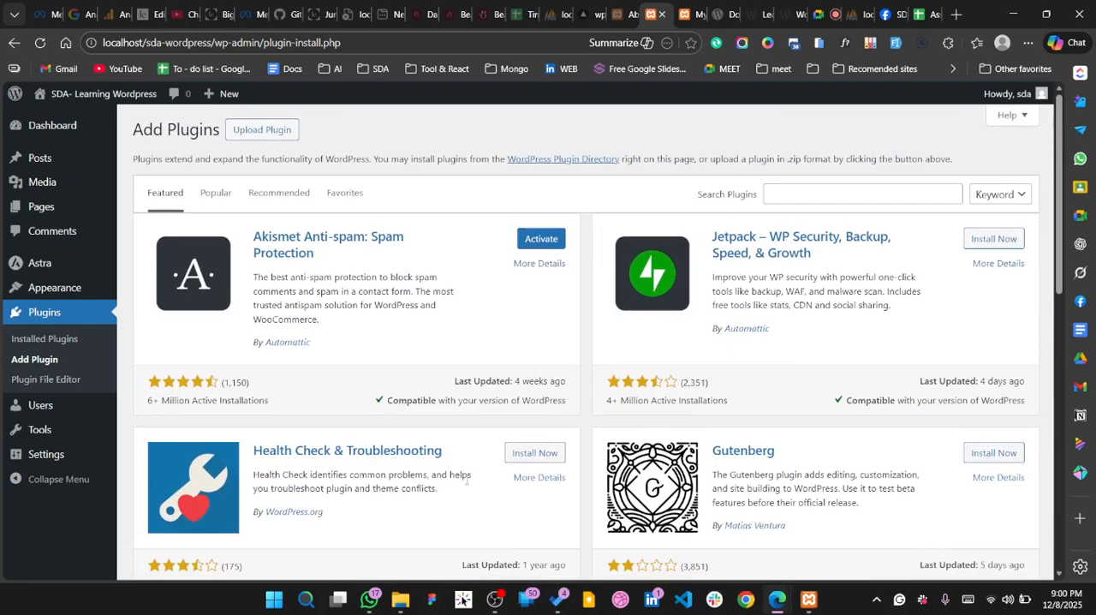
pyautogui.scroll(-2, 381, 436)
pyautogui.scroll(2, 465, 484)
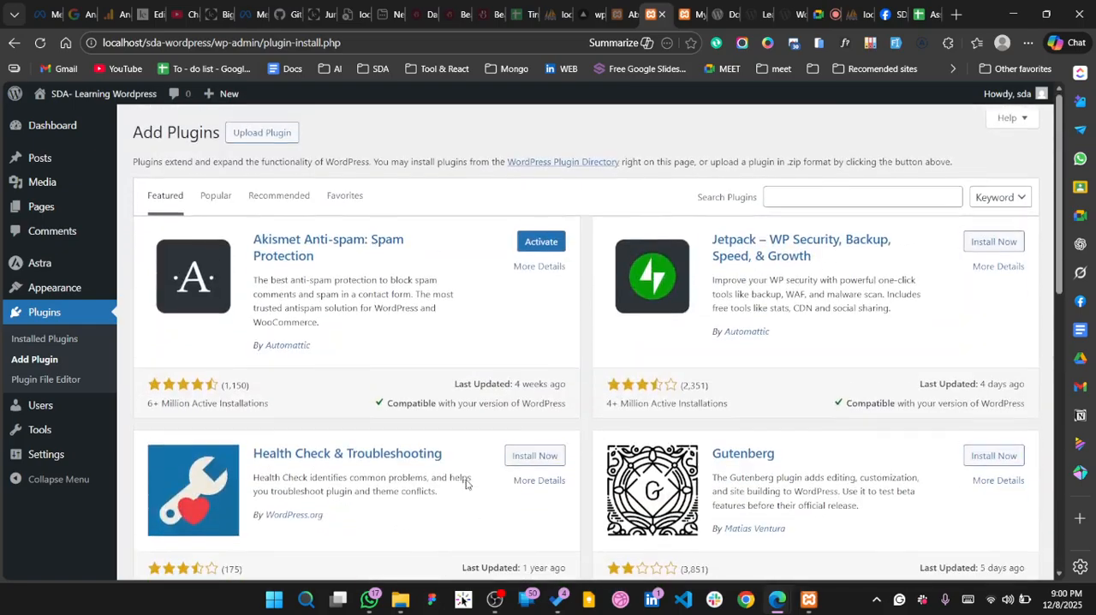
# Search the plugins for "elementor" and look through the Elementor builder, add-ons and template plugins offered
pyautogui.click(883, 196)
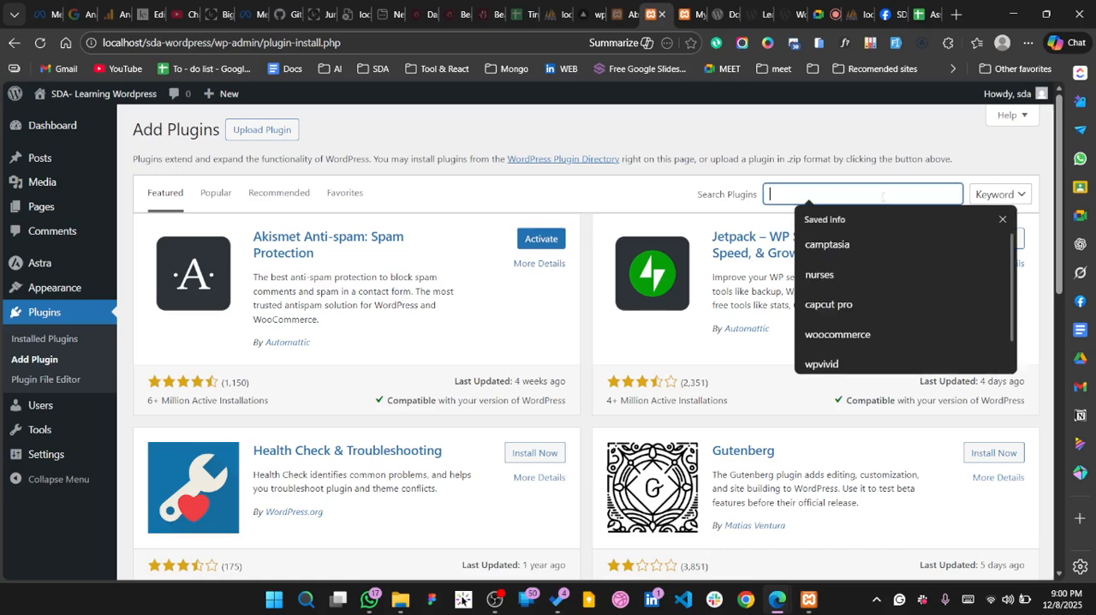
pyautogui.write('elementor')
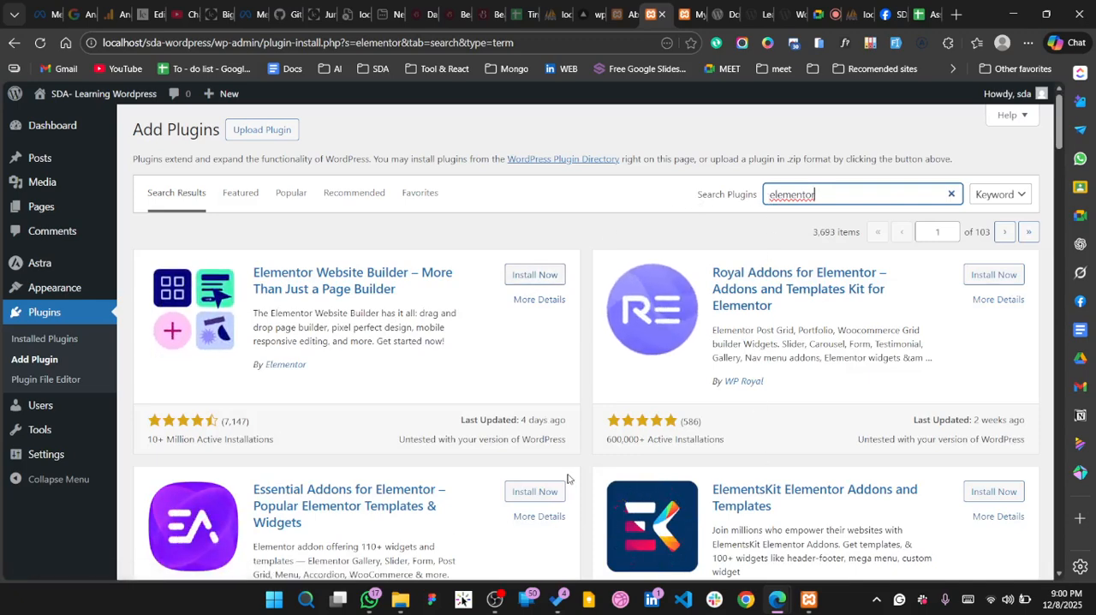
pyautogui.scroll(-2, 681, 378)
pyautogui.scroll(-2, 513, 382)
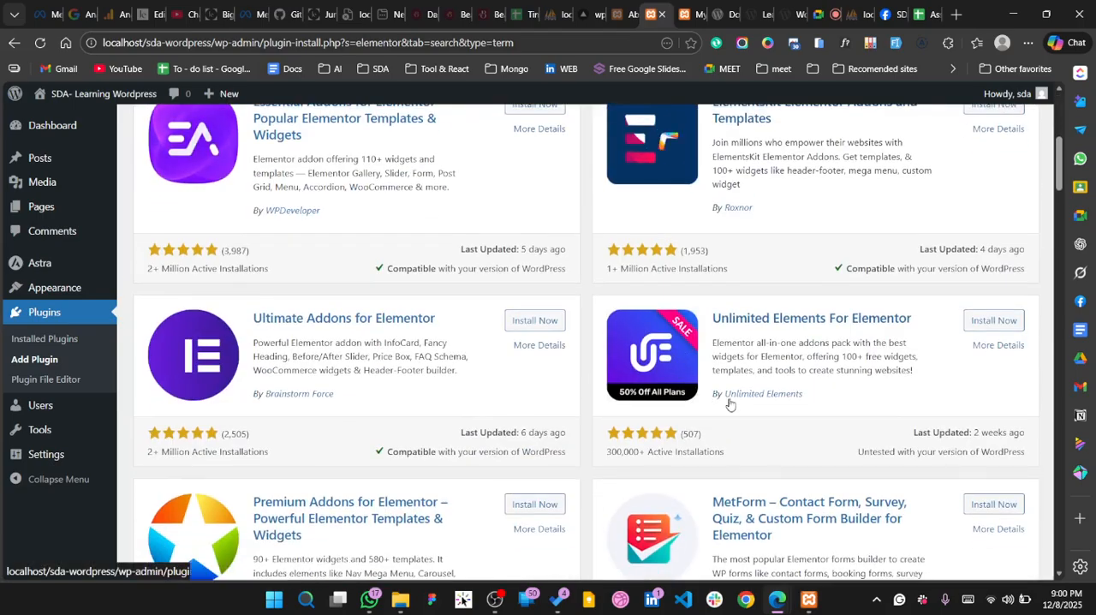
pyautogui.scroll(-2, 727, 402)
pyautogui.scroll(-2, 546, 371)
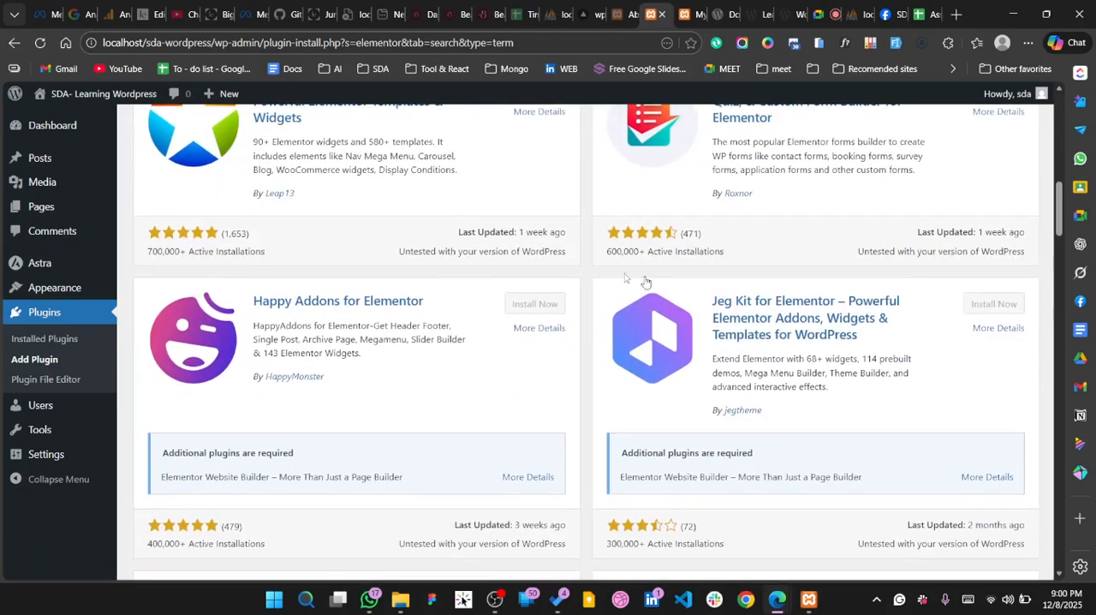
pyautogui.scroll(-4, 549, 269)
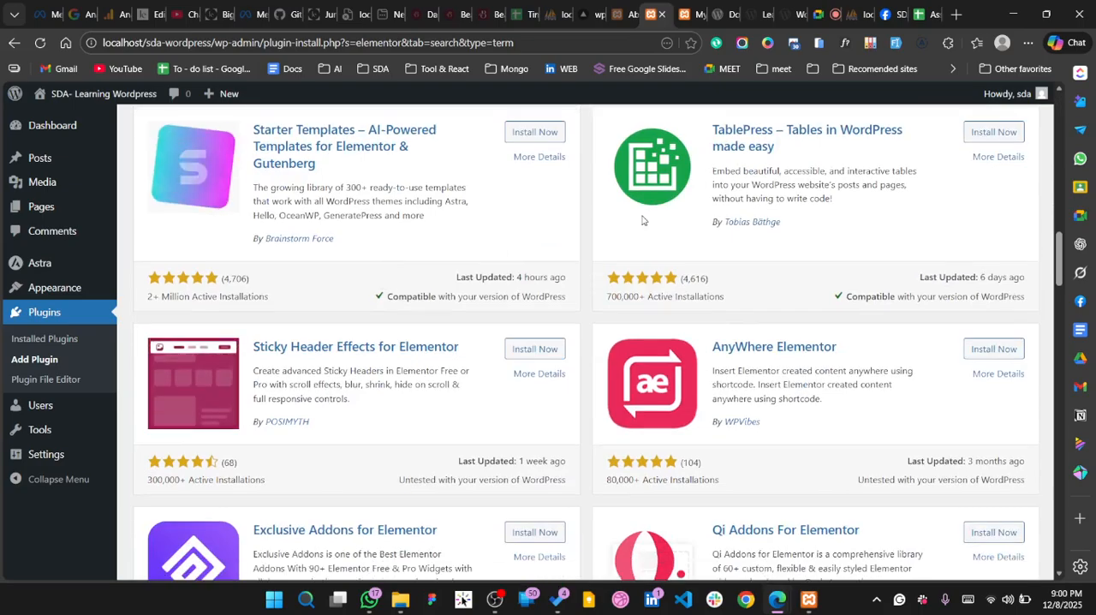
pyautogui.scroll(-3, 642, 220)
pyautogui.scroll(15, 642, 220)
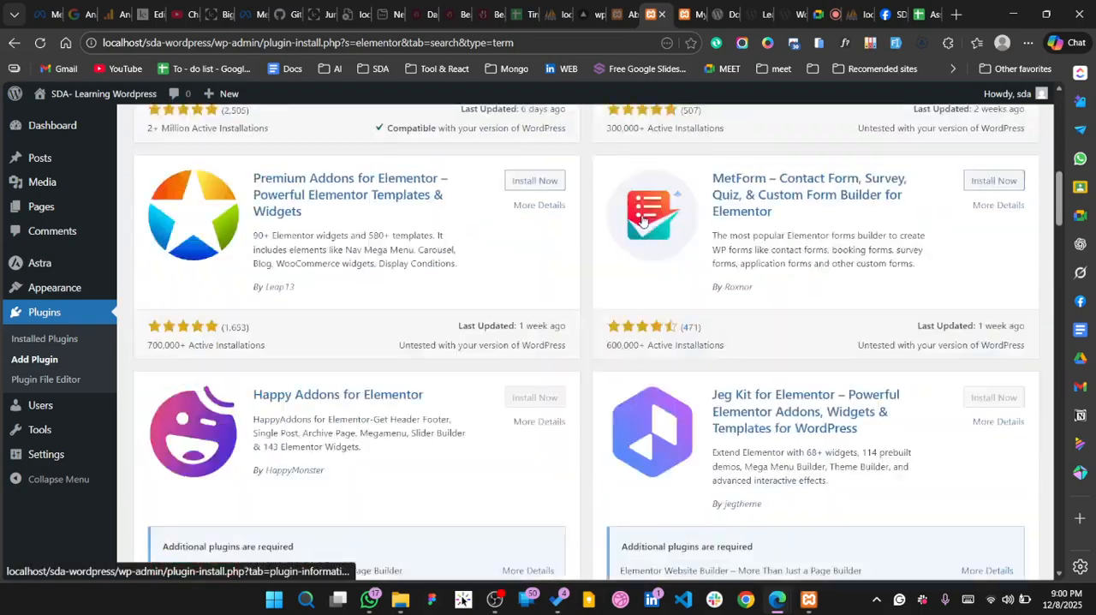
# Install the Elementor Website Builder plugin from the search results, staying on the page until the installation finishes
pyautogui.scroll(1, 642, 220)
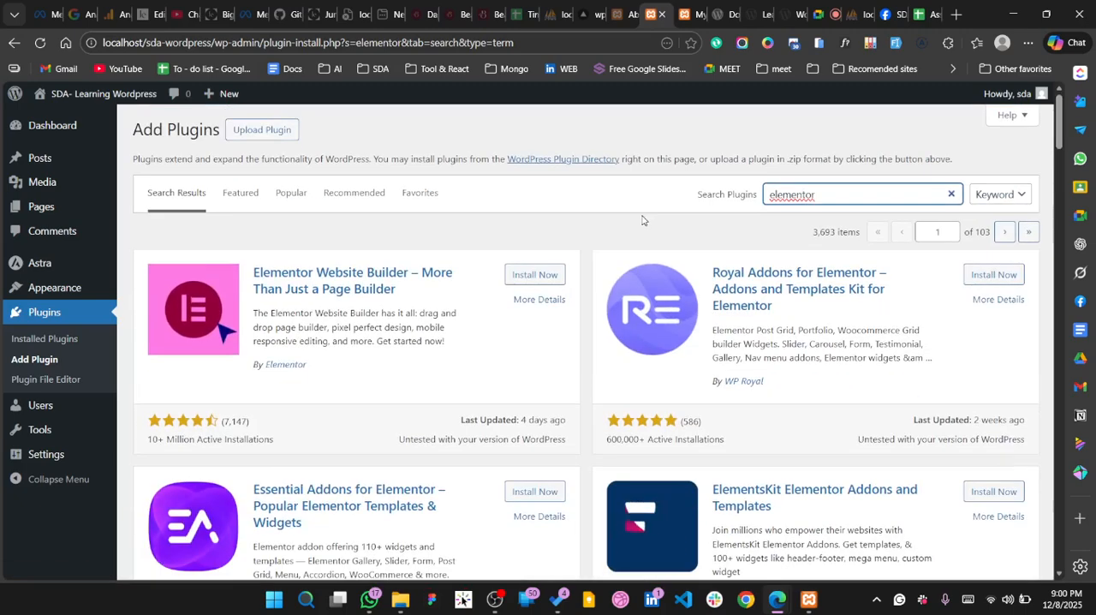
pyautogui.click(521, 272)
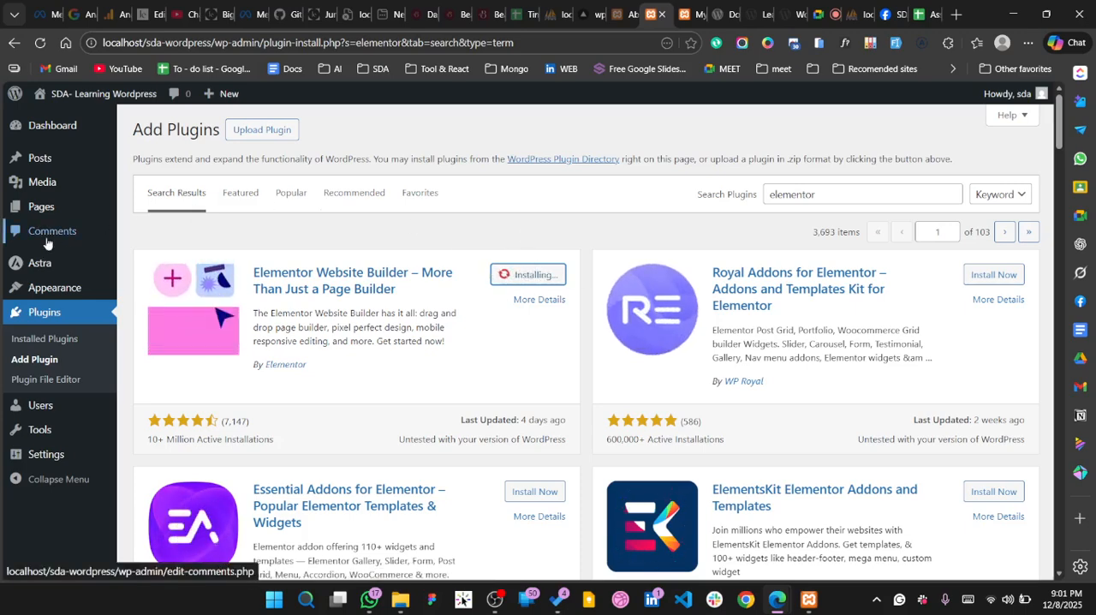
pyautogui.click(48, 348)
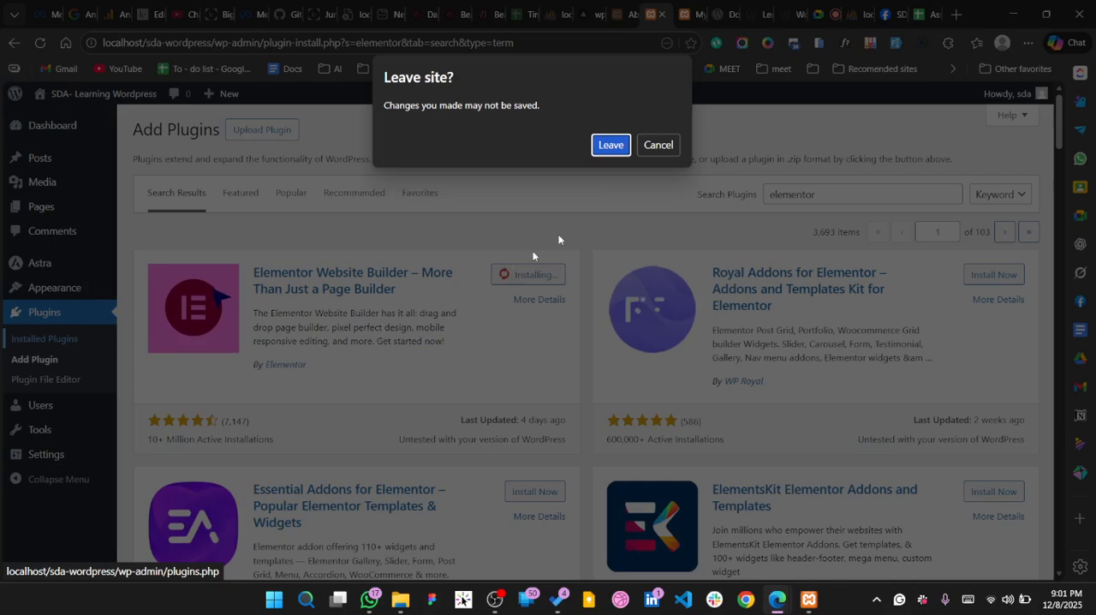
pyautogui.click(658, 144)
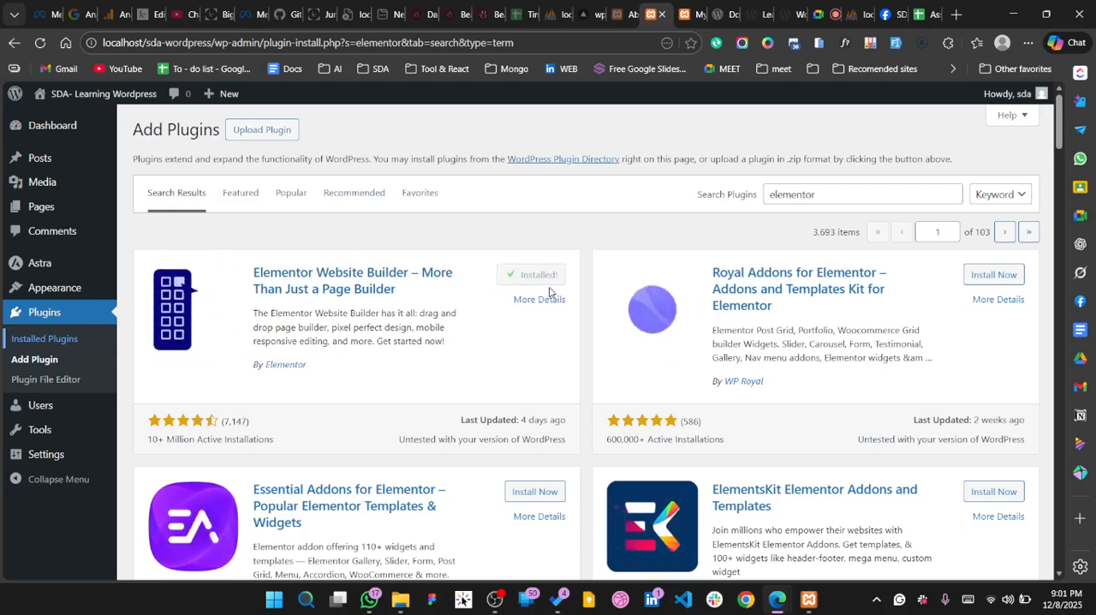
# Check Elementor in the list of installed plugins, and view the site's user accounts and their roles
pyautogui.click(32, 340)
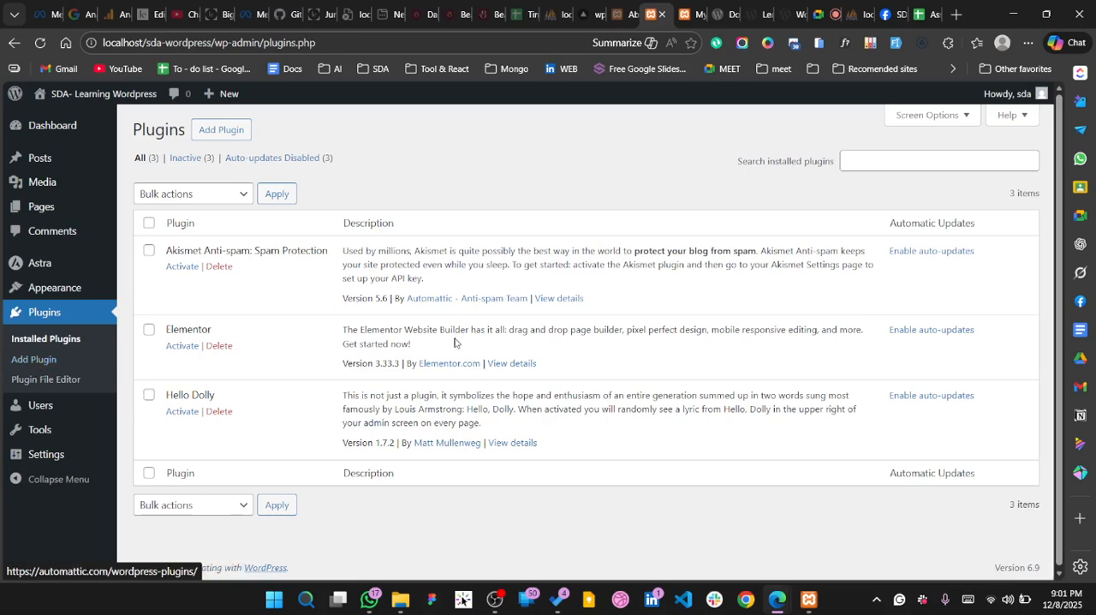
pyautogui.click(49, 414)
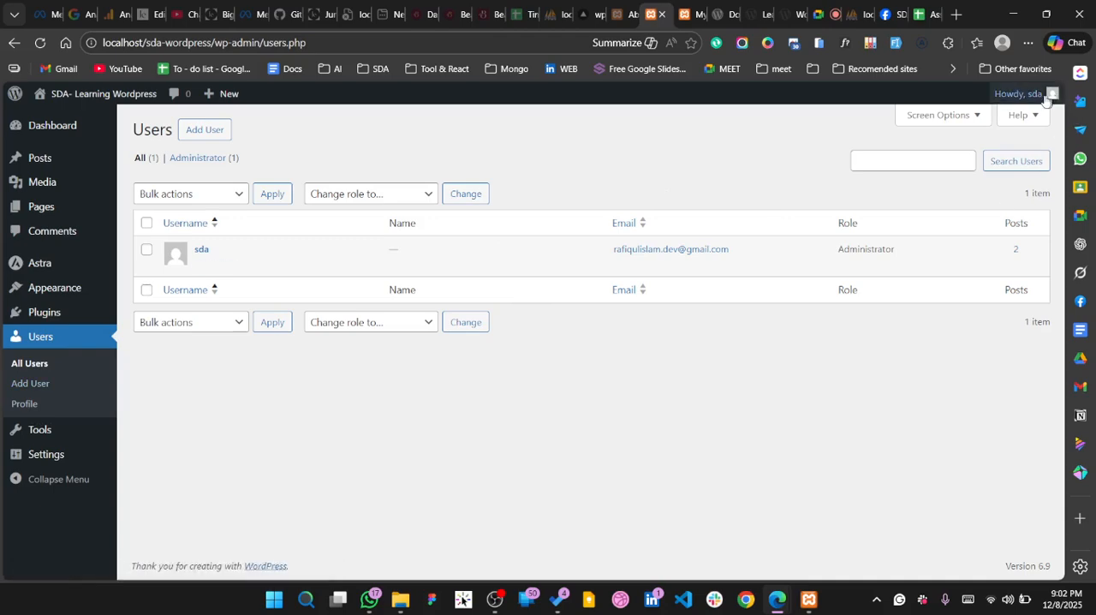
pyautogui.moveTo(1038, 100)
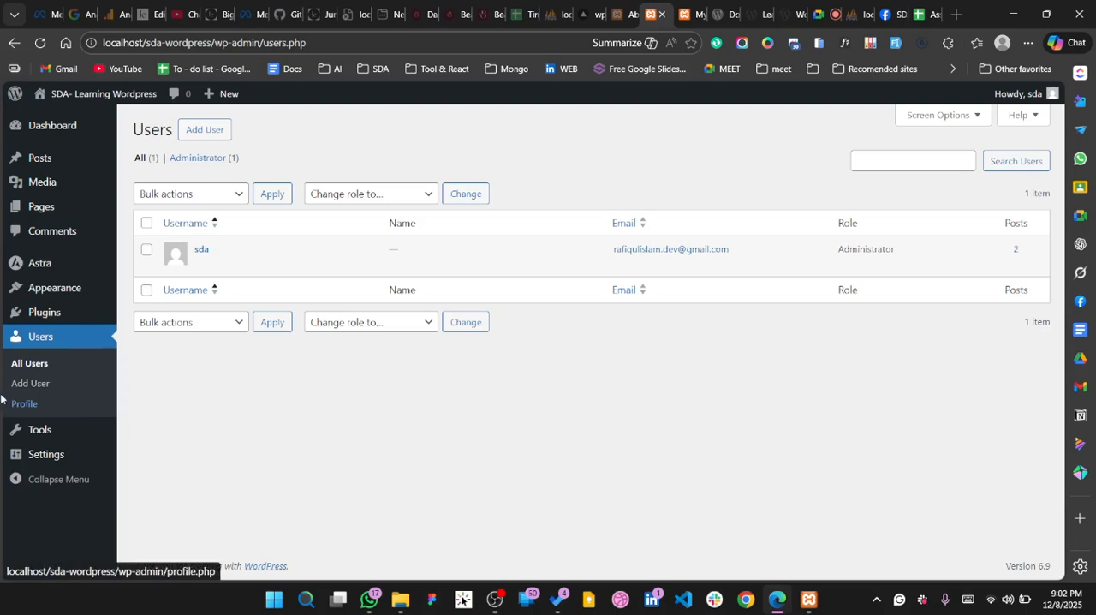
# Open the available tools and review the Site Health status, including its critical issues and recommended improvements
pyautogui.click(55, 439)
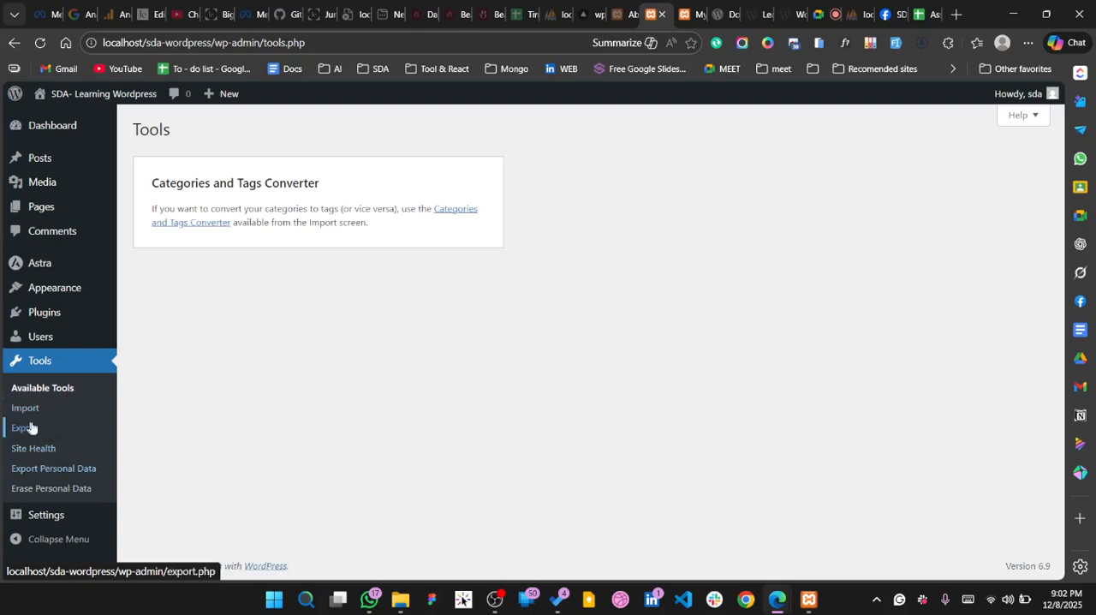
pyautogui.click(37, 451)
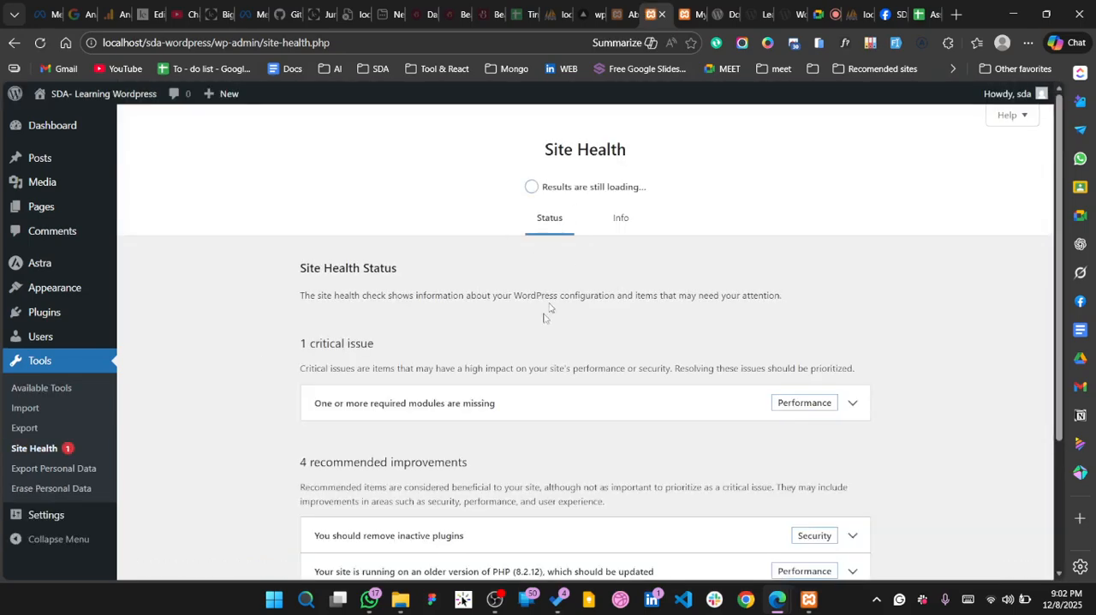
pyautogui.scroll(-3, 549, 306)
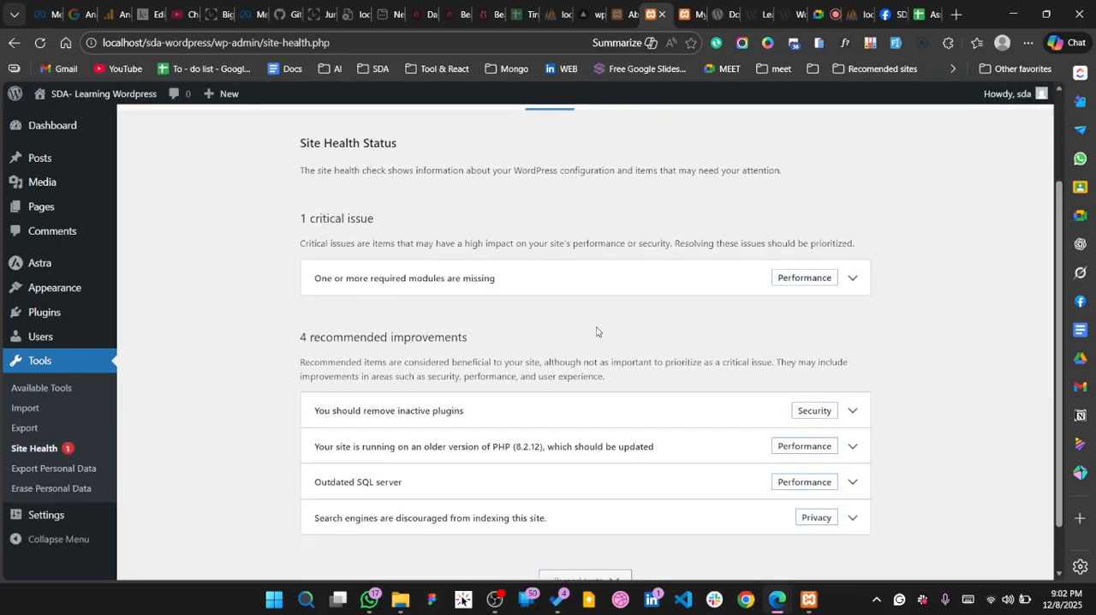
pyautogui.scroll(-1, 596, 331)
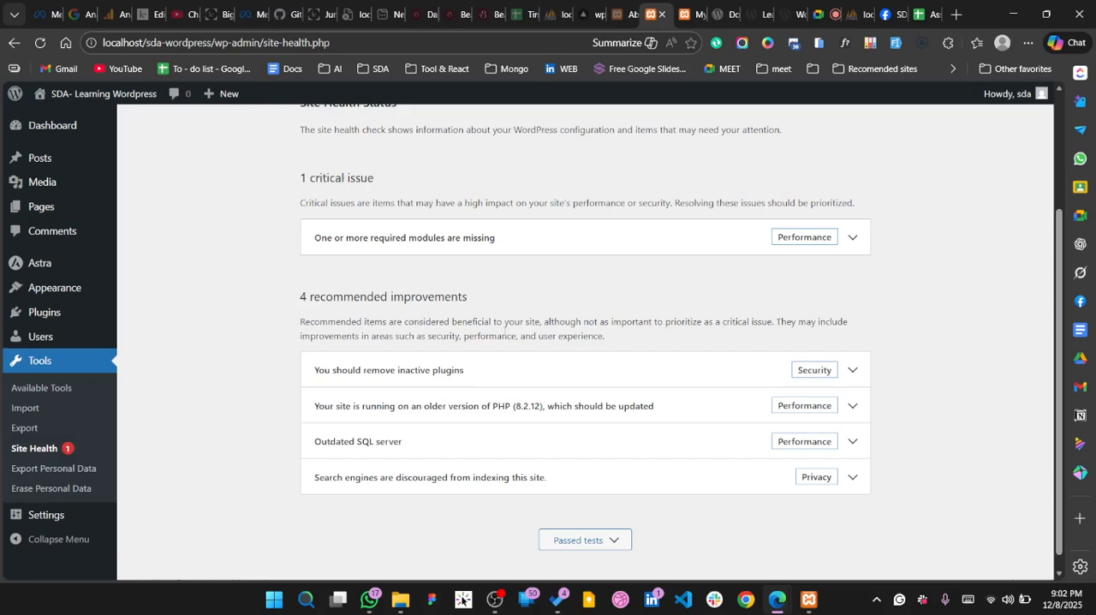
pyautogui.scroll(-1, 505, 325)
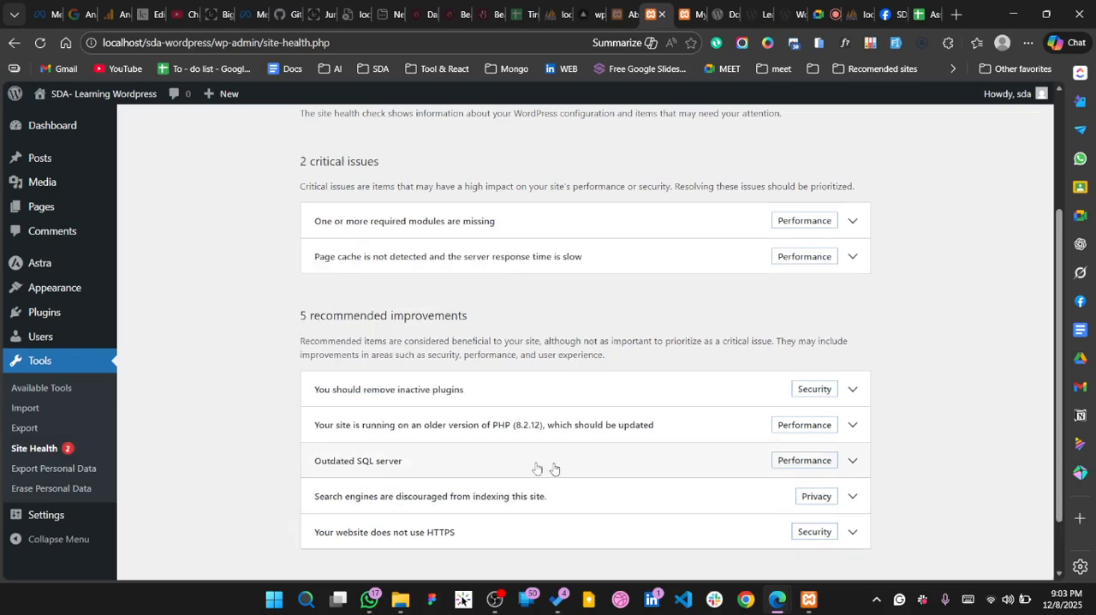
pyautogui.scroll(-1, 363, 505)
pyautogui.scroll(2, 311, 231)
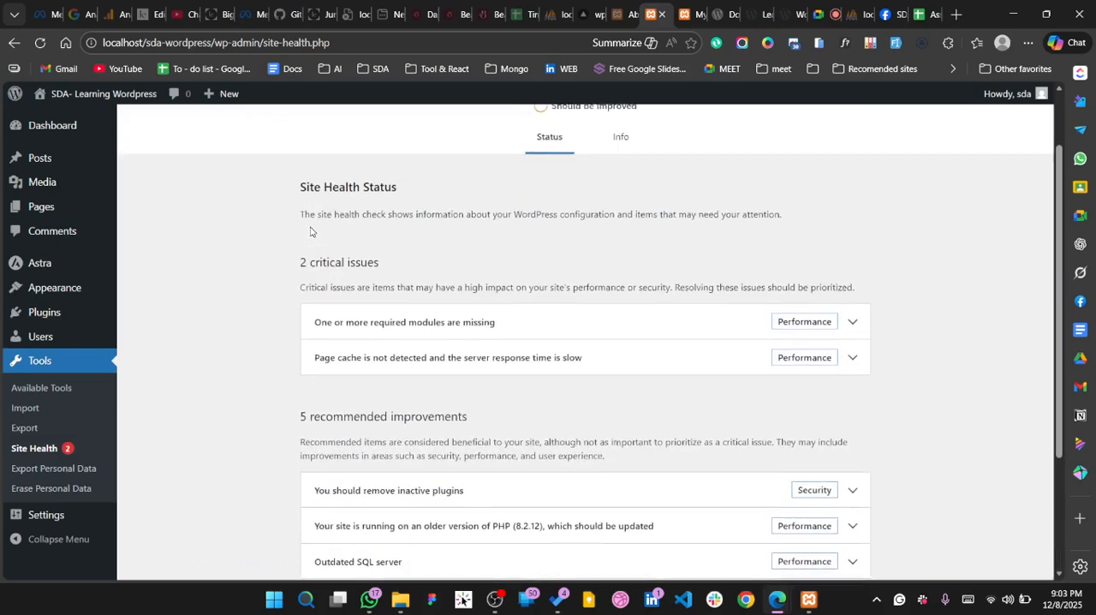
pyautogui.scroll(-2, 340, 509)
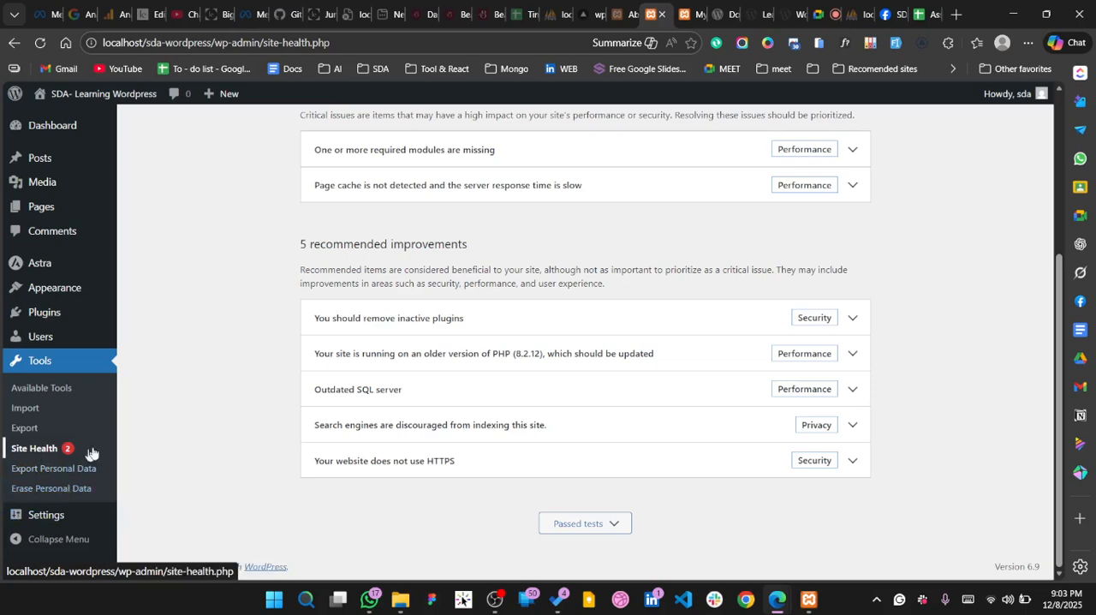
# Look through the General Settings, from site title and addresses to membership, language, timezone and date format
pyautogui.click(45, 522)
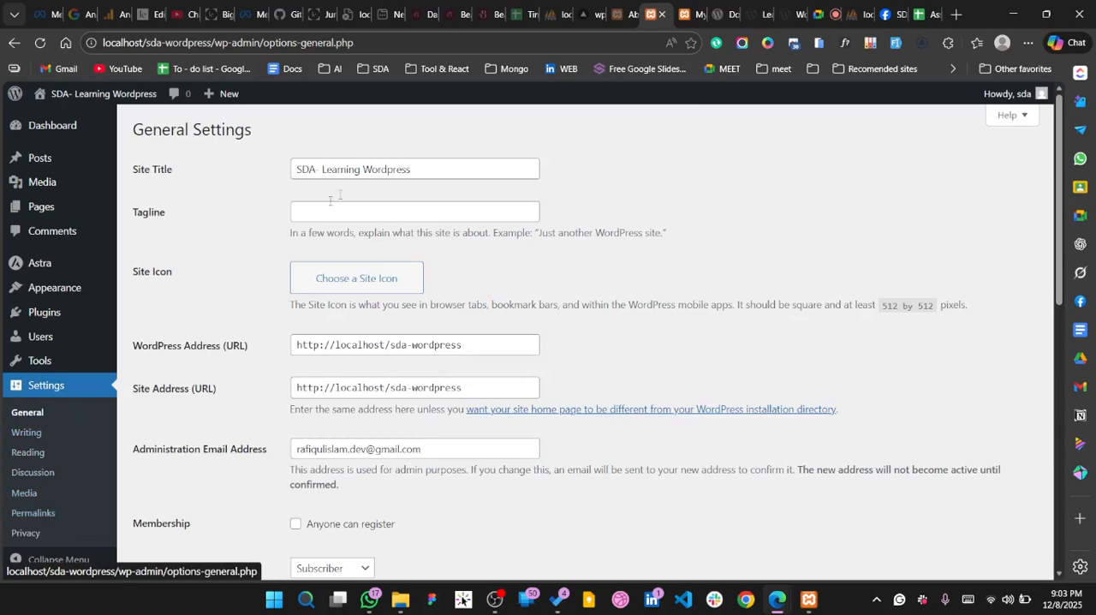
pyautogui.scroll(-3, 274, 444)
pyautogui.scroll(-5, 274, 444)
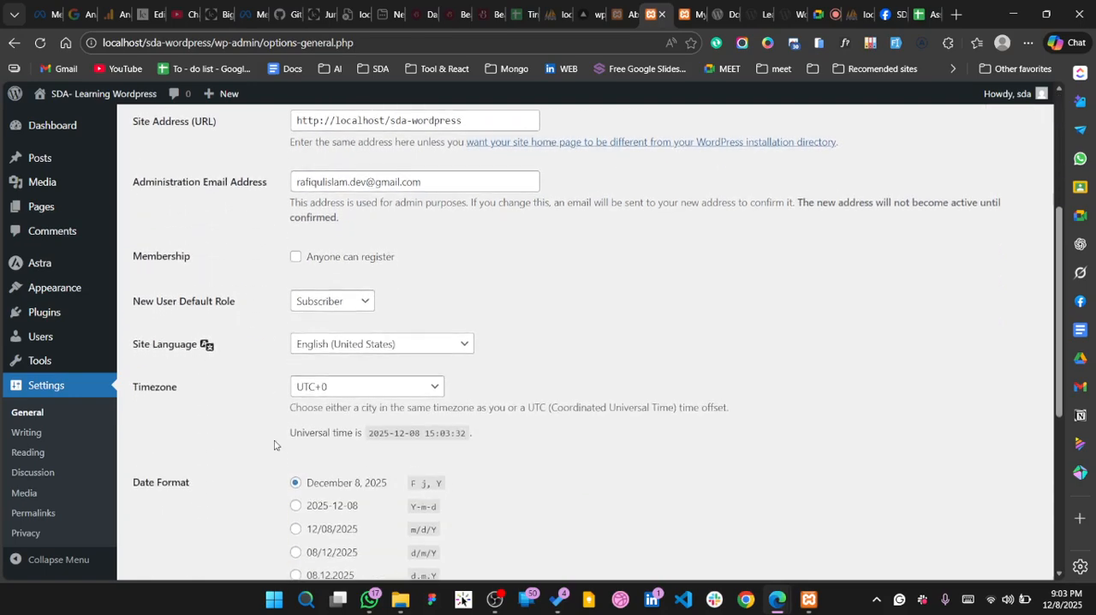
pyautogui.scroll(5, 274, 444)
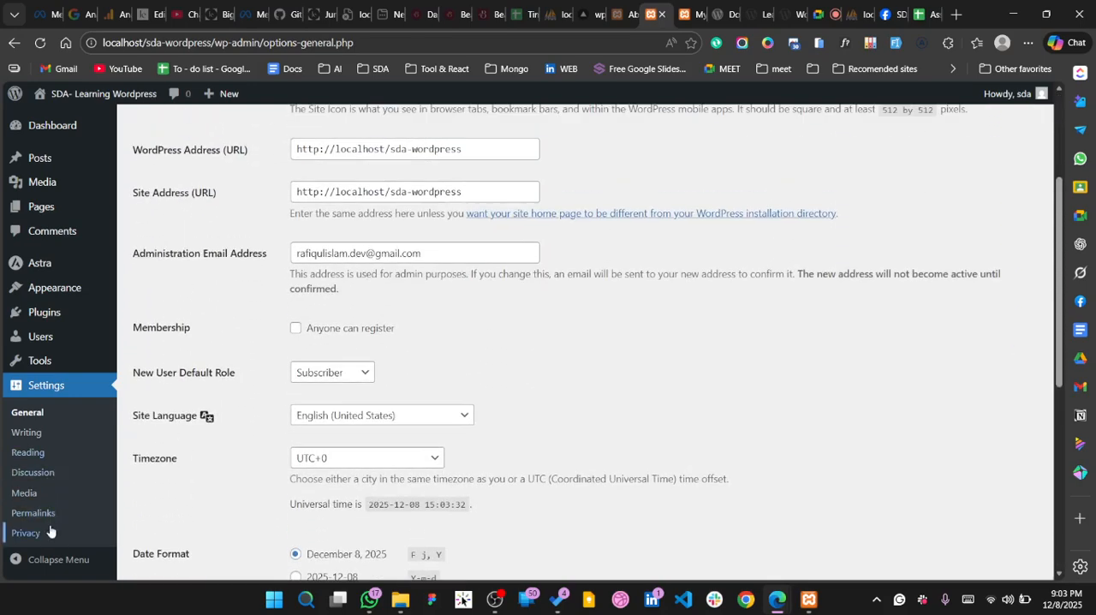
pyautogui.scroll(3, 54, 428)
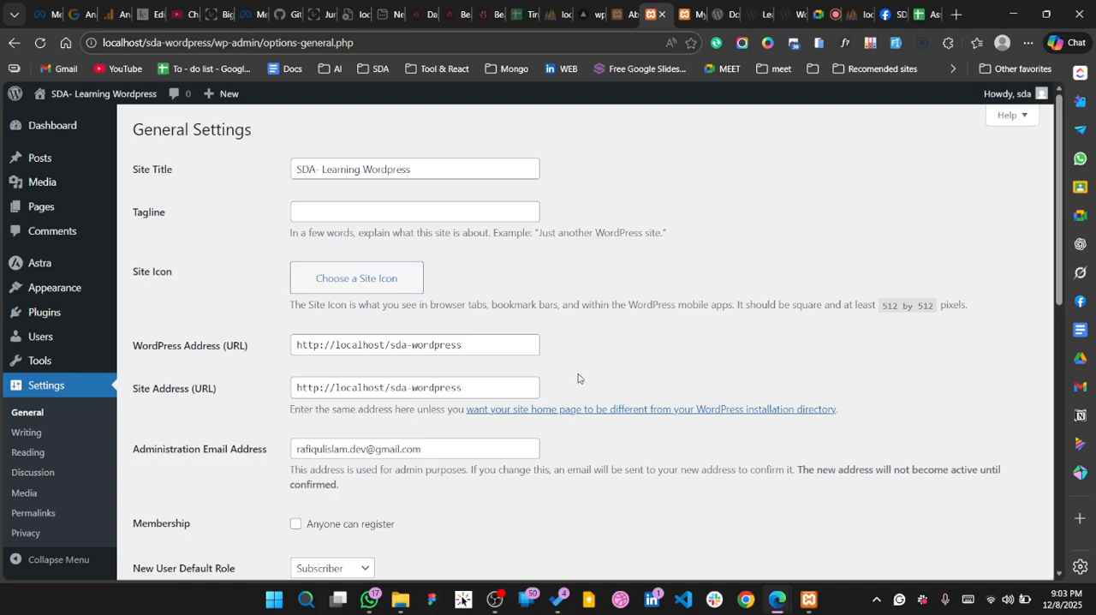
pyautogui.click(495, 599)
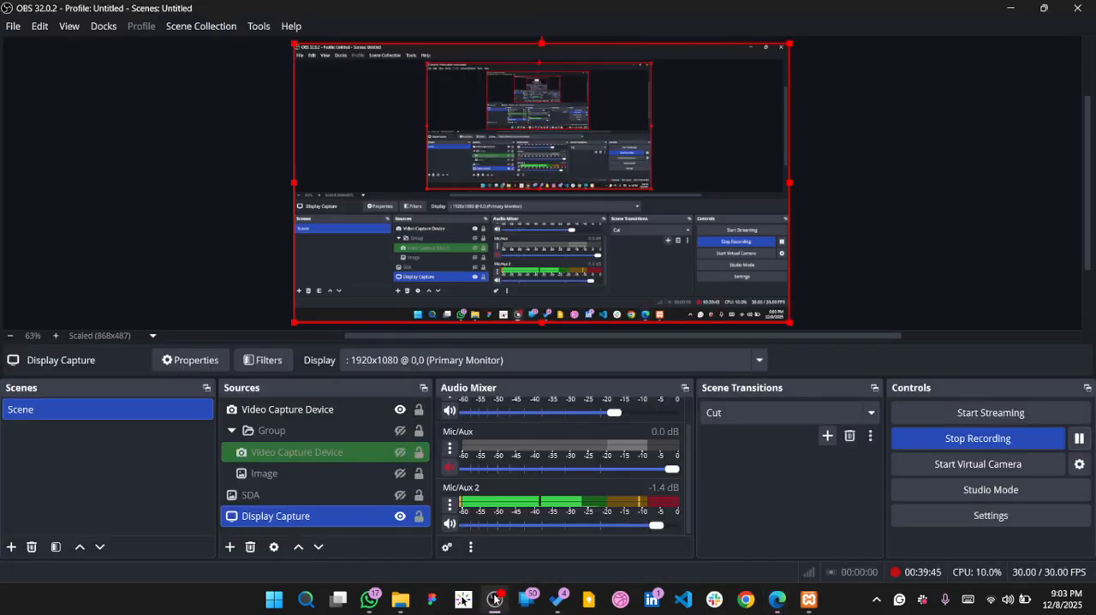